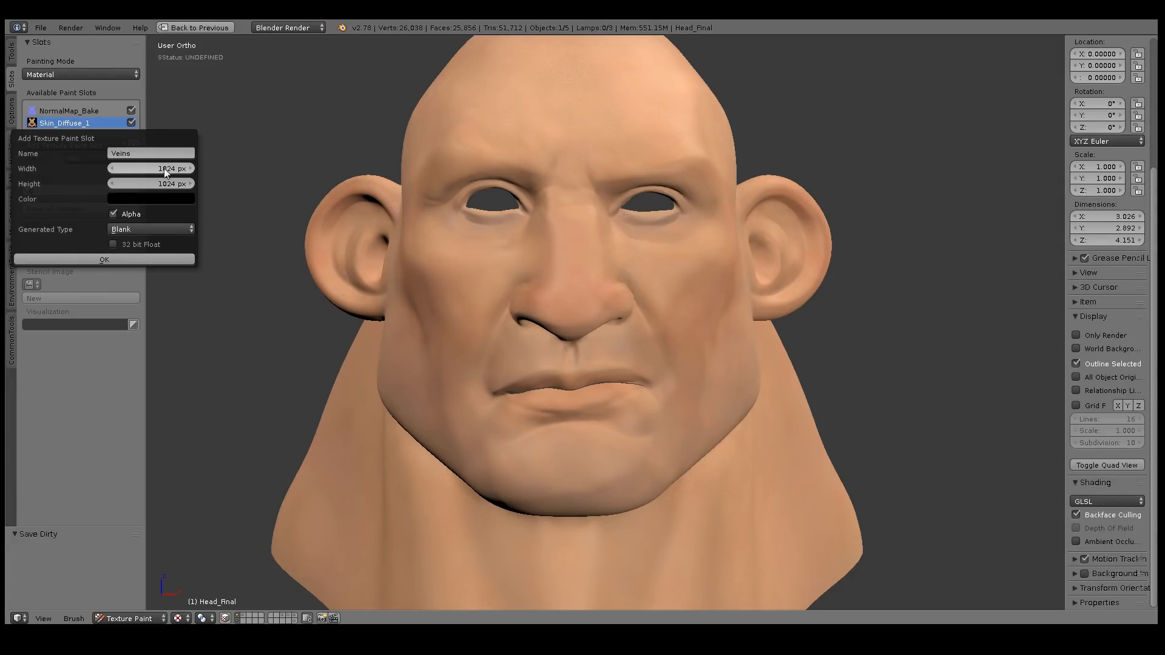
Create the Veins texture paint slot at 2048 × 2048 px and make it the active slot.
text(2048)
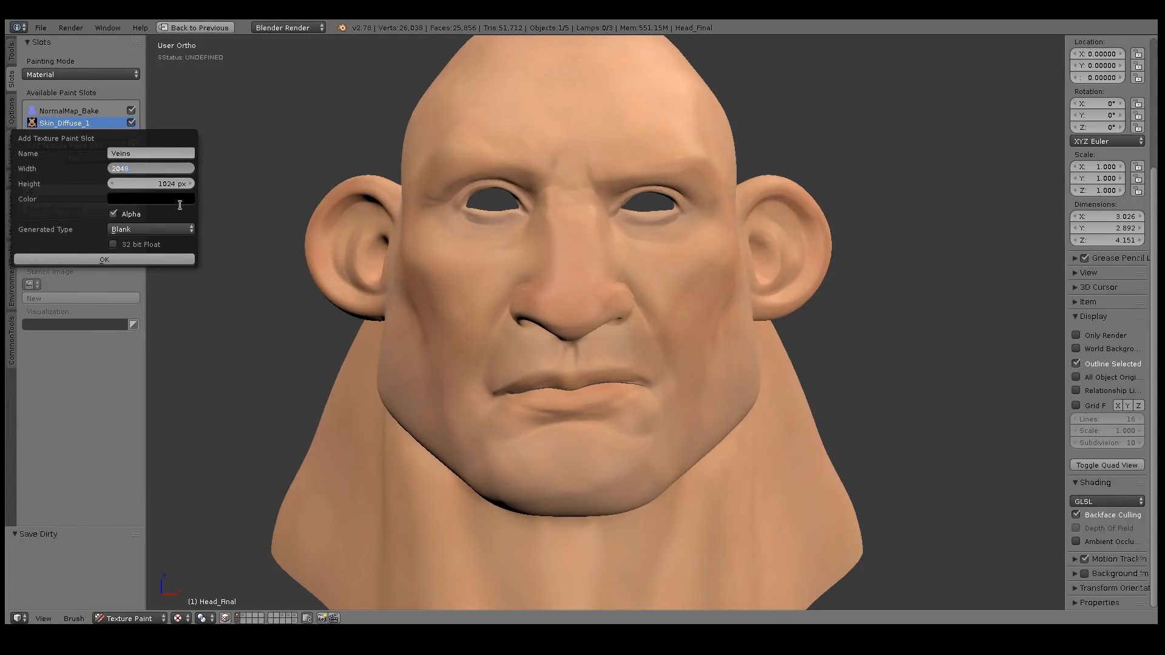
key(Tab)
text(20)
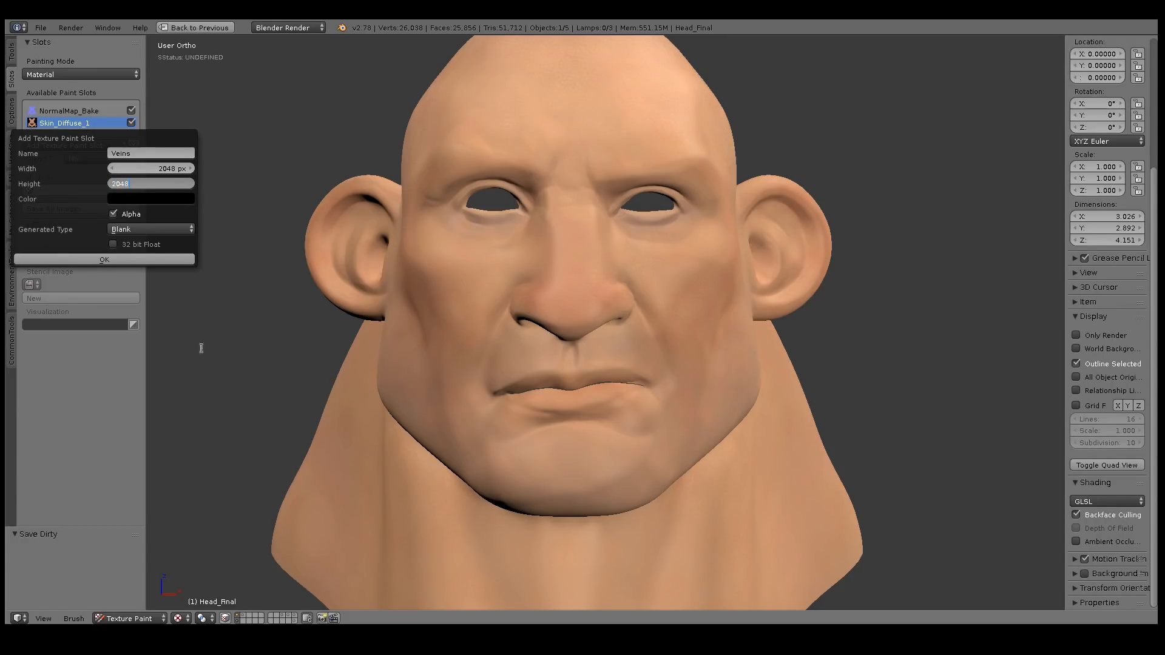
click(138, 261)
middle_drag(200, 216, 289, 214)
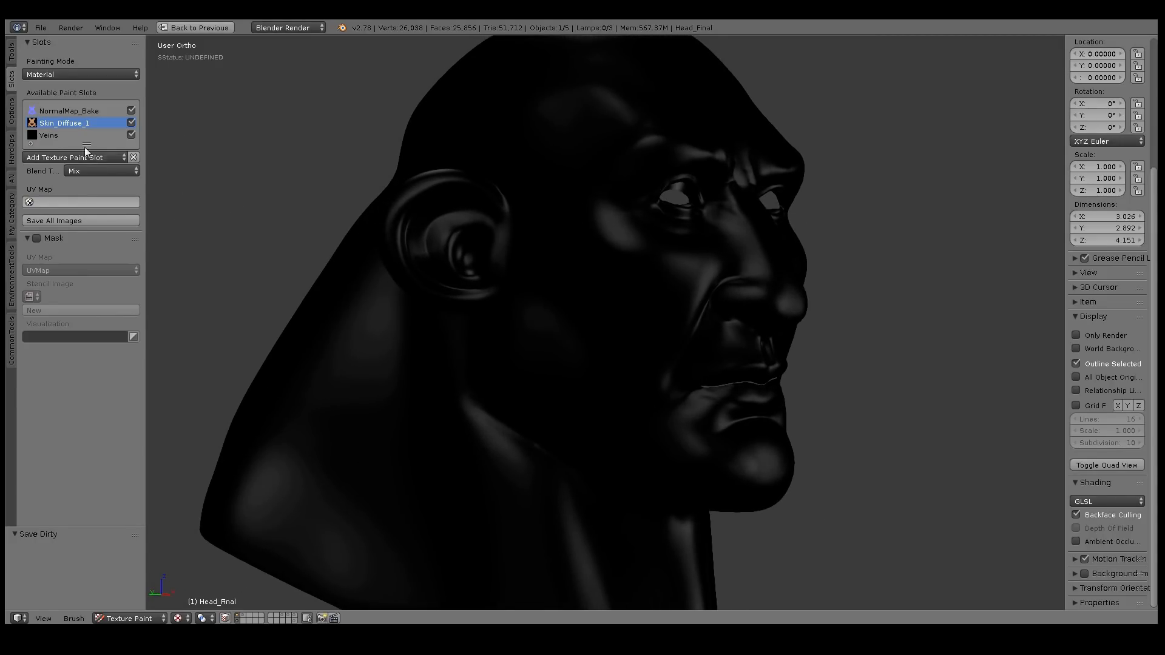
click(50, 135)
mouse_move(574, 163)
middle_down()
mouse_move(531, 209)
mouse_move(489, 227)
middle_up()
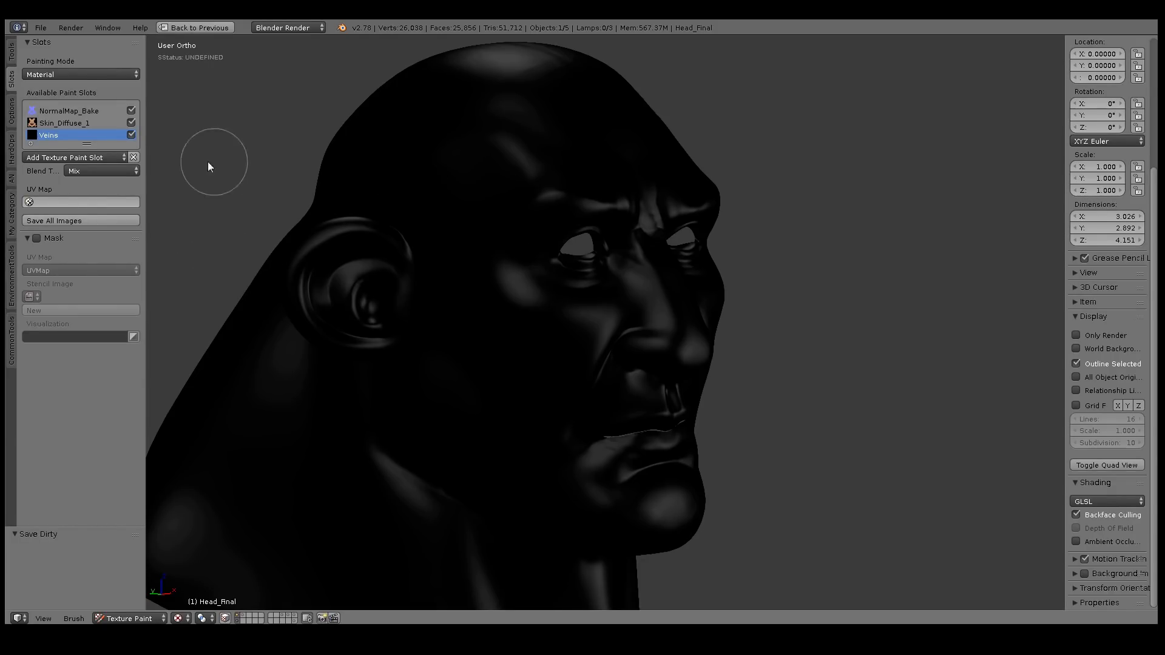
Switch to the Fill brush and set its strength to 1.000.
click(11, 52)
click(75, 88)
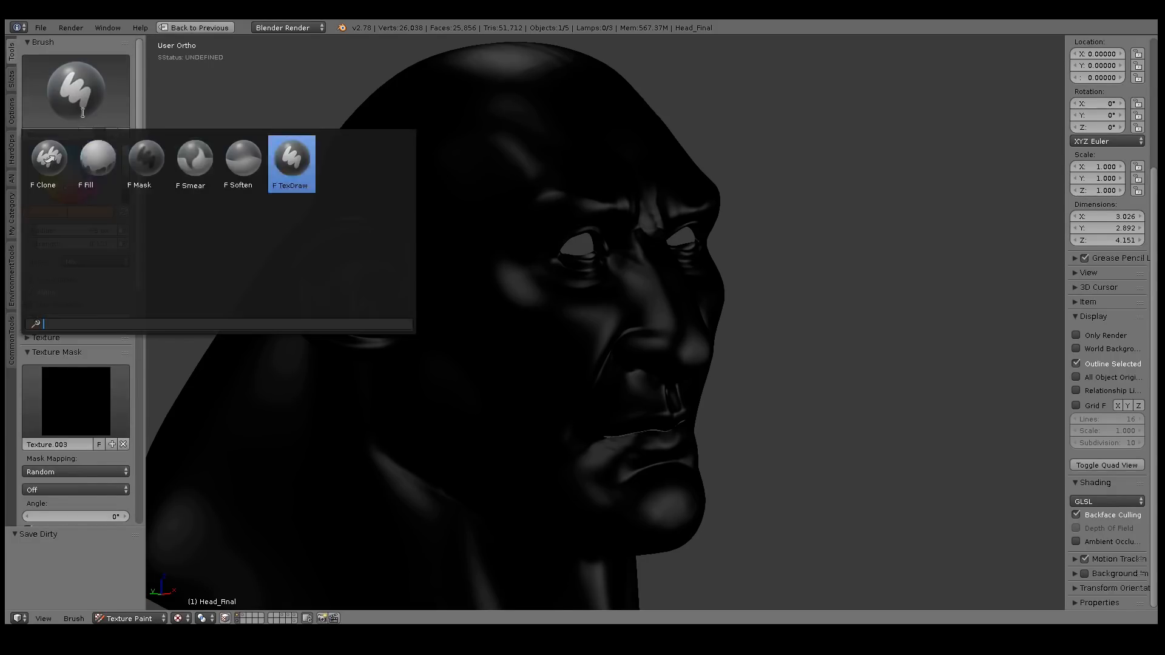
click(97, 164)
drag(79, 233, 144, 232)
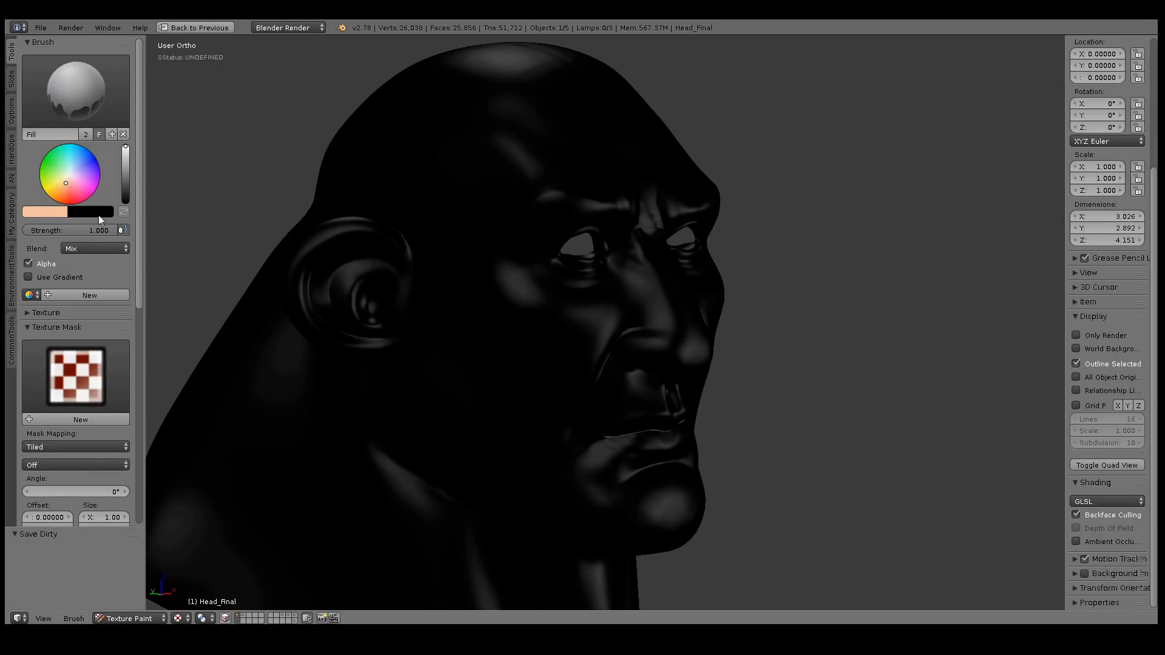
Set the Fill brush colour to pure white and fill the whole head on the Veins slot.
click(61, 211)
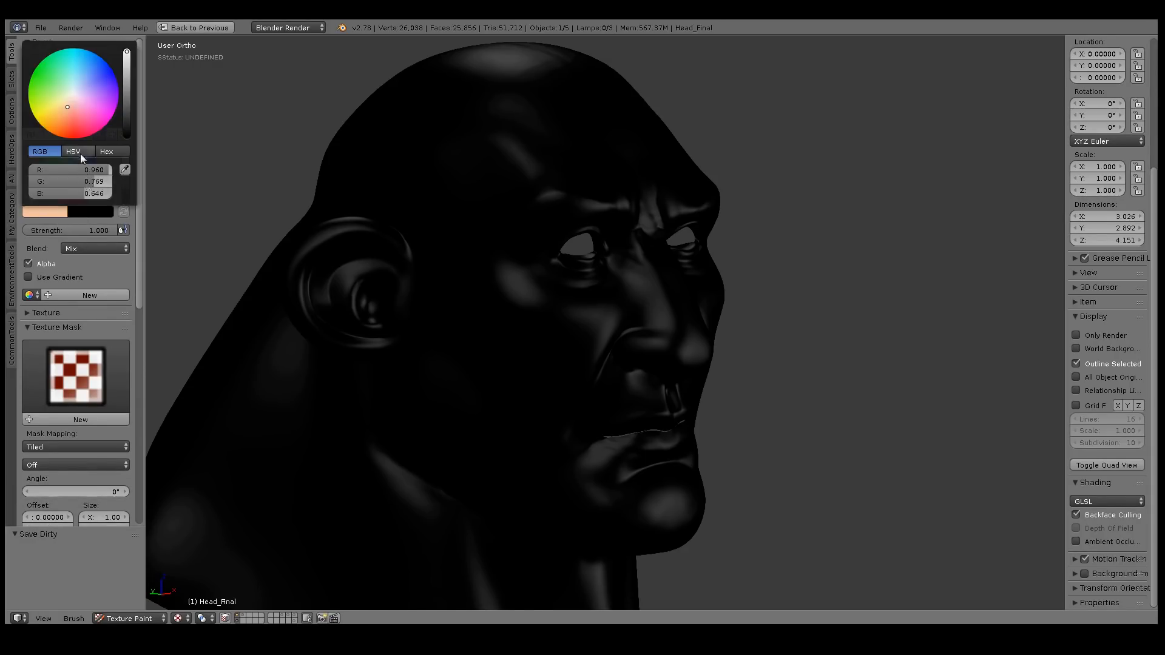
click(72, 151)
drag(82, 180, 113, 193)
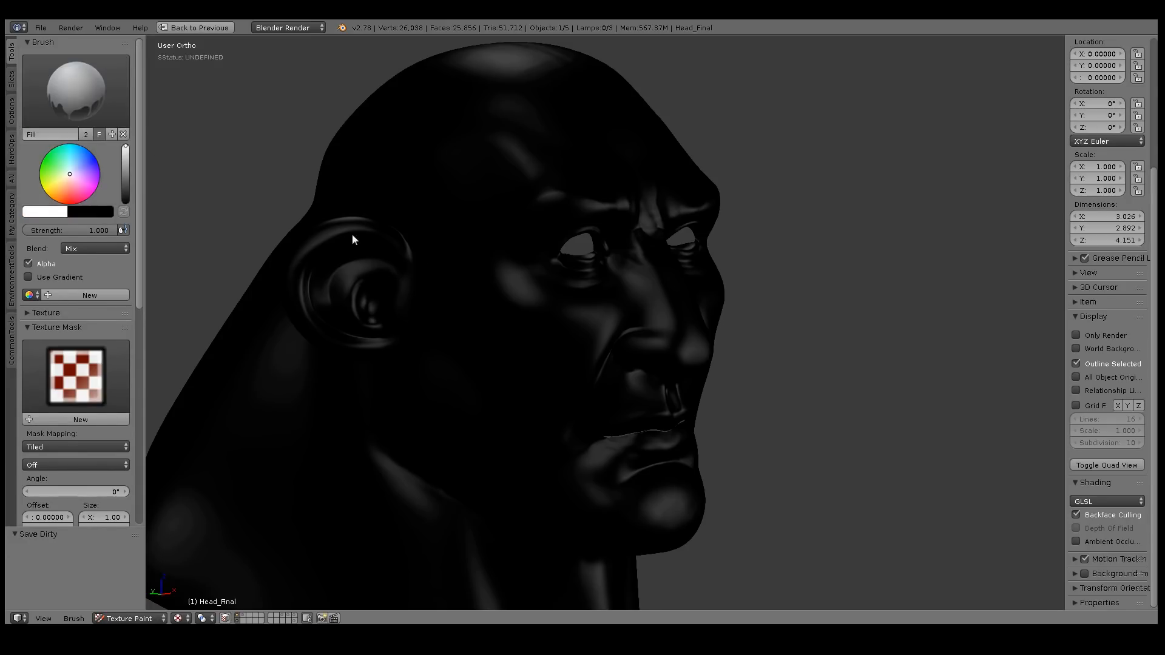
click(432, 223)
mouse_move(434, 223)
middle_down()
mouse_move(405, 198)
mouse_move(369, 190)
mouse_move(332, 221)
middle_up()
Restore the full screen layout and set the Diffuse Color texture's blend type to Multiply.
key(shift+space)
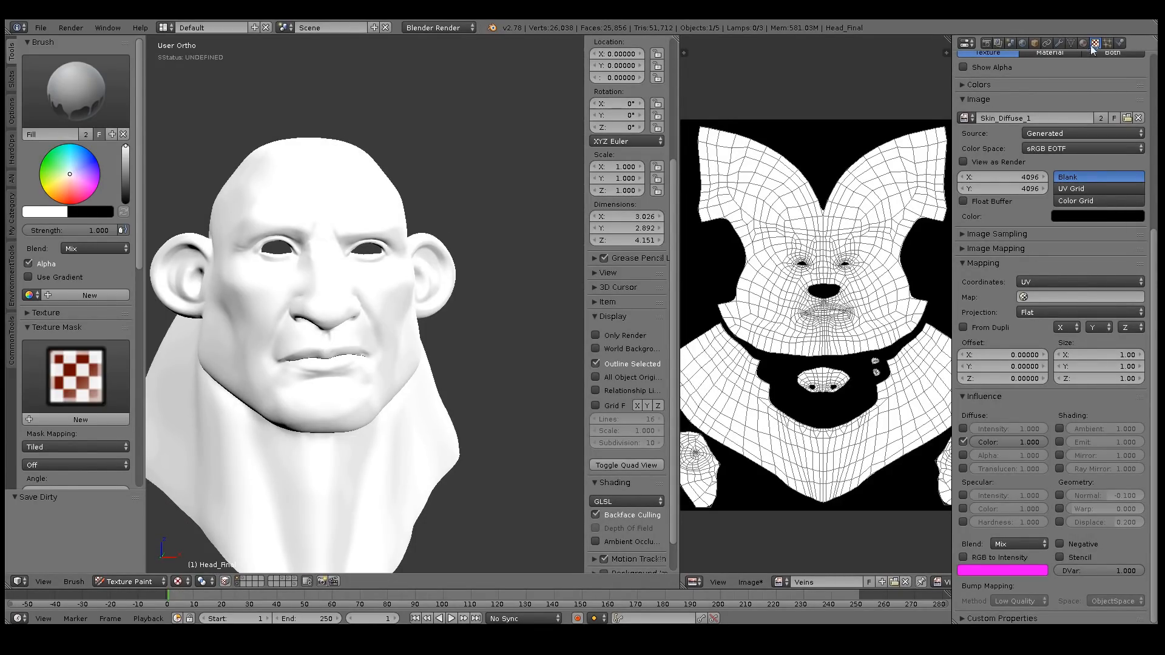
scroll(1156, 250, up, 8)
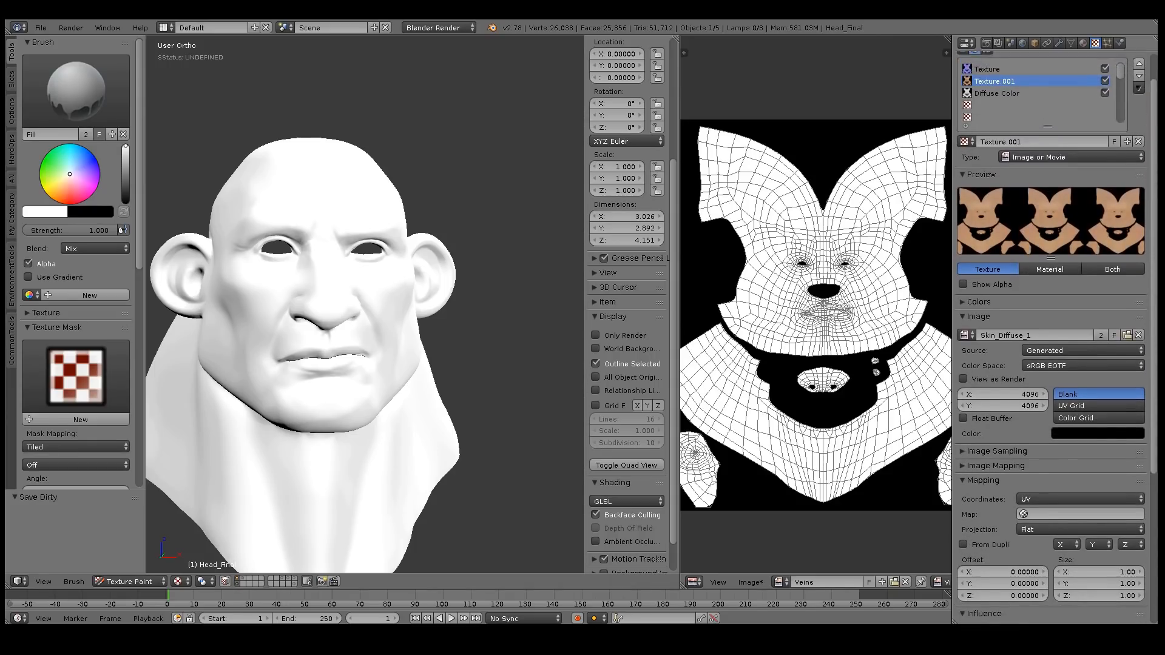
click(1012, 103)
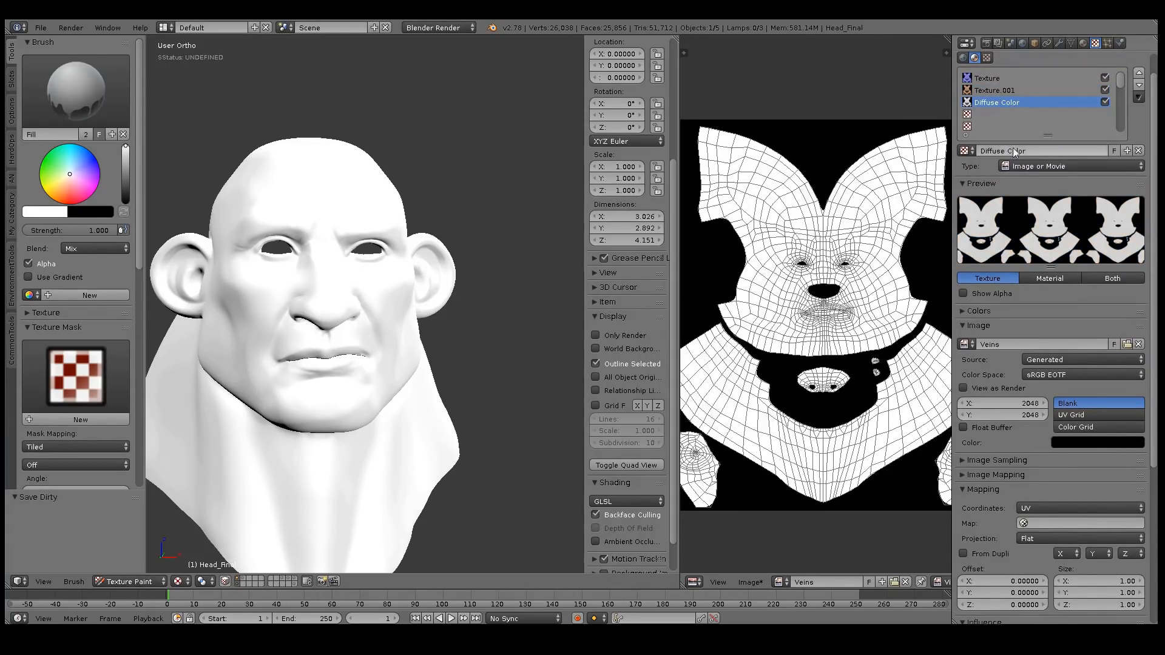
scroll(1155, 100, down, 8)
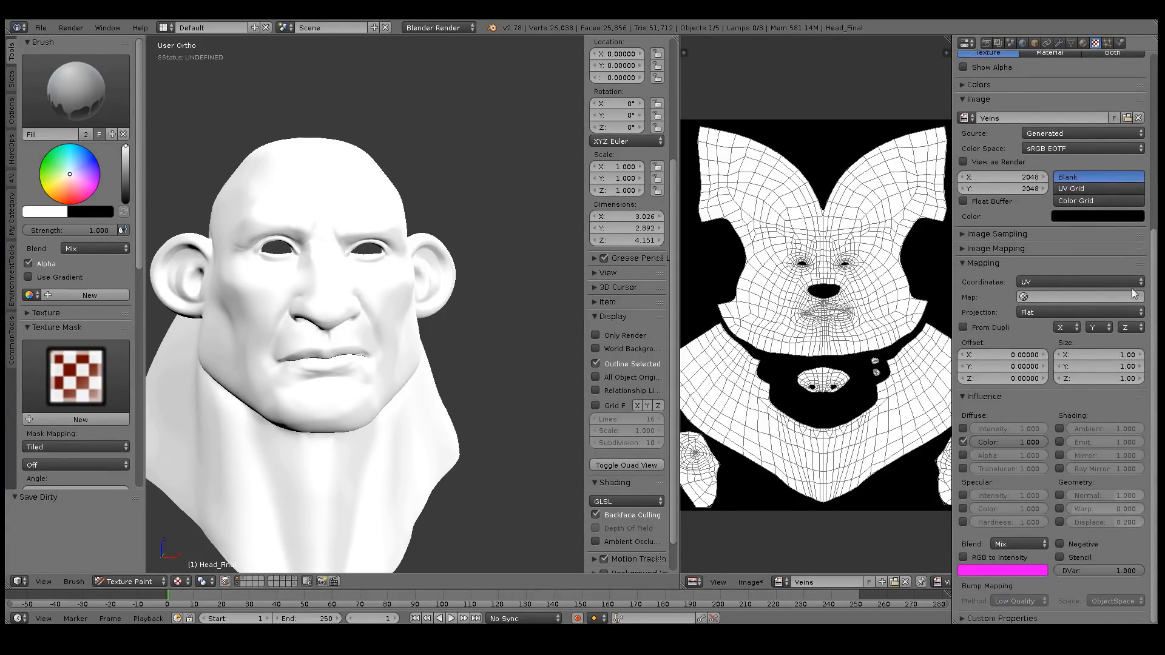
click(1003, 546)
click(1004, 517)
click(1008, 544)
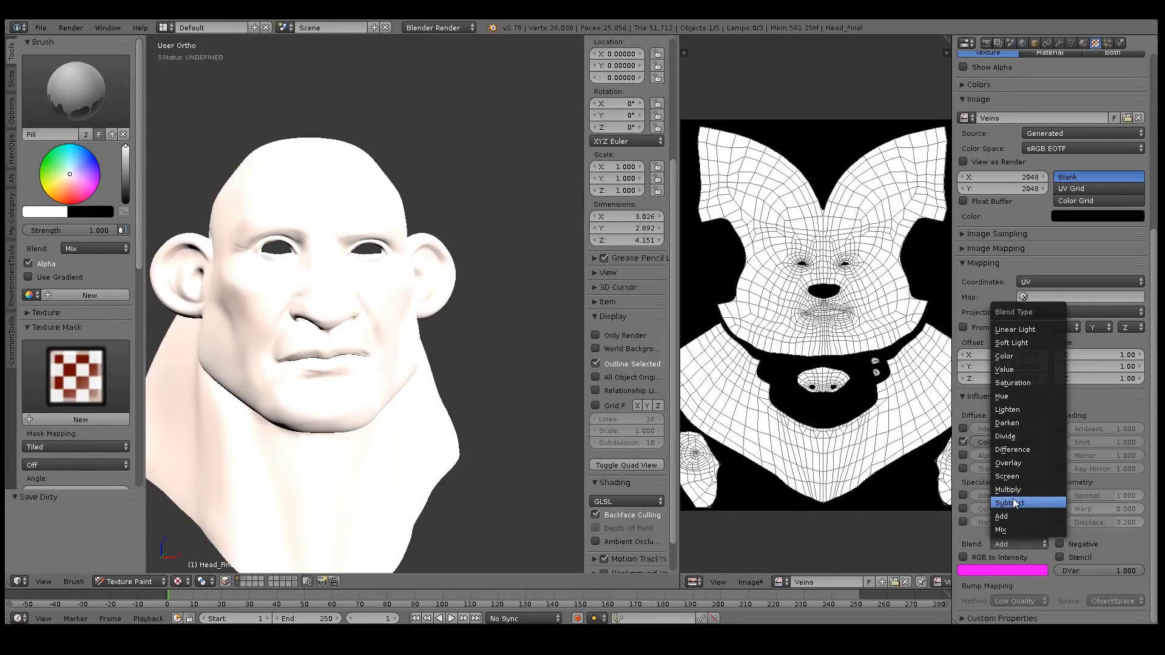
click(1013, 490)
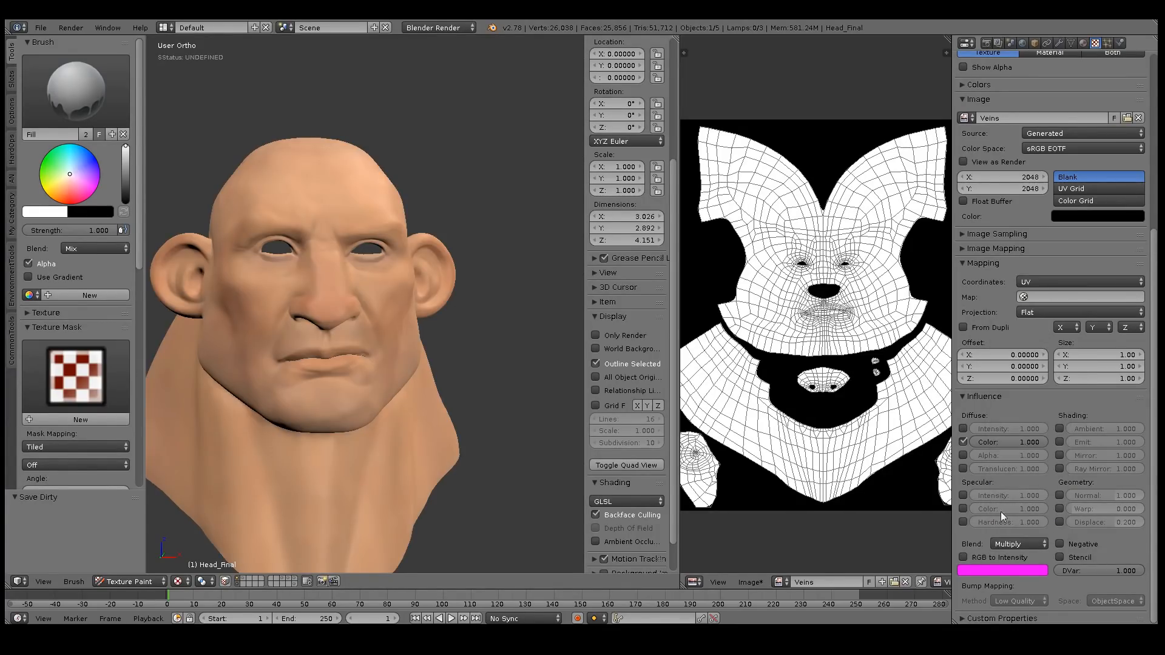
Switch to the TexDraw brush with a darkened blue colour and undo the test stroke on the temple.
mouse_move(456, 372)
middle_down()
mouse_move(497, 383)
mouse_move(358, 312)
mouse_move(398, 252)
mouse_move(447, 299)
mouse_move(353, 253)
middle_up()
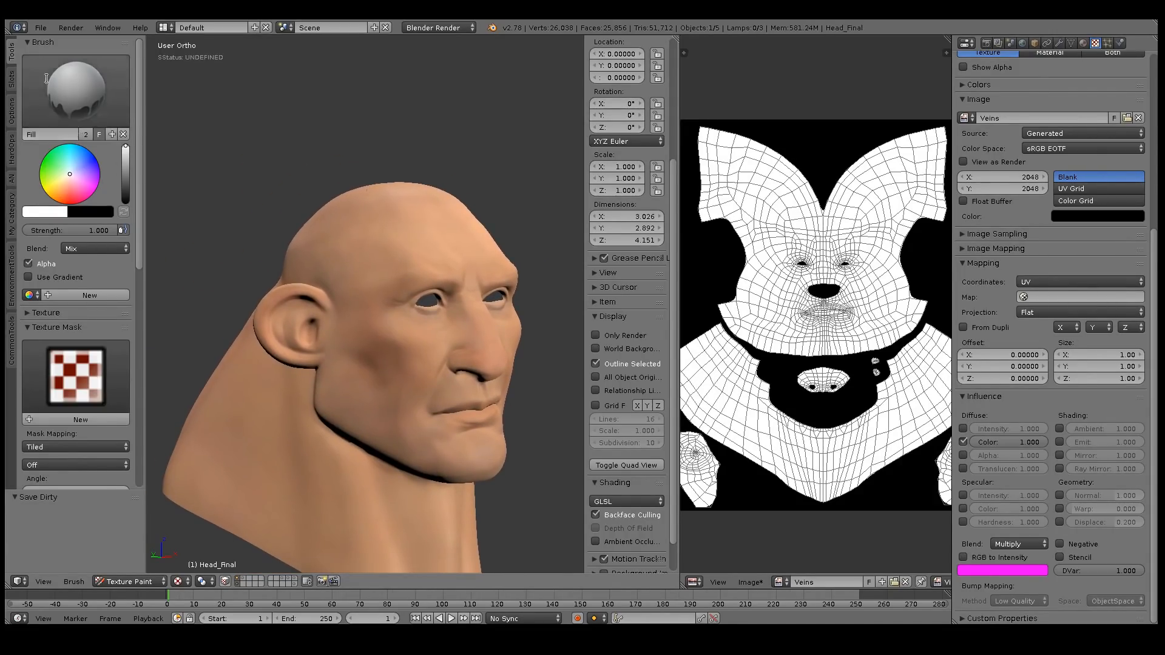
click(76, 91)
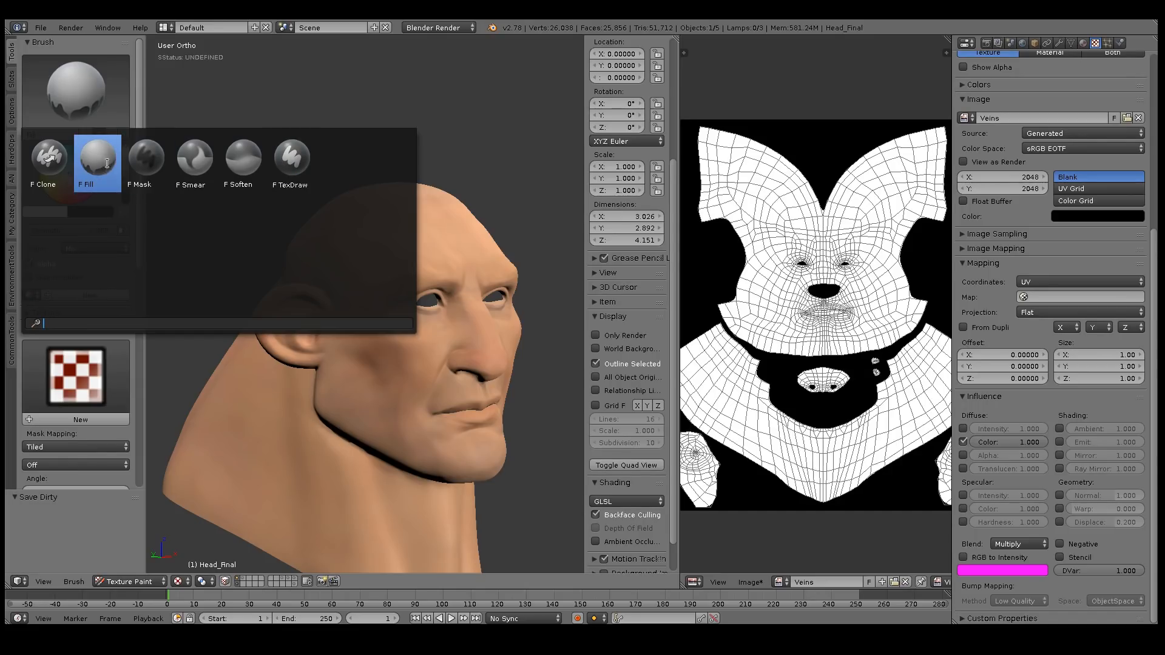
click(287, 163)
click(82, 167)
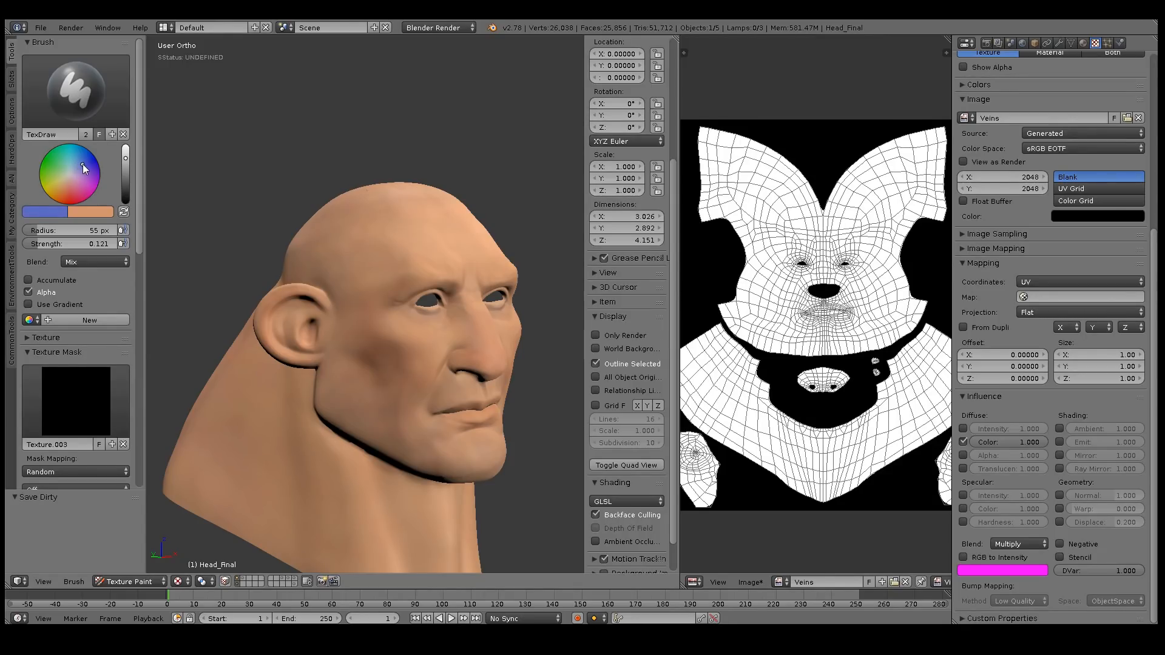
mouse_move(126, 167)
mouse_down()
mouse_move(125, 194)
mouse_move(125, 180)
mouse_up()
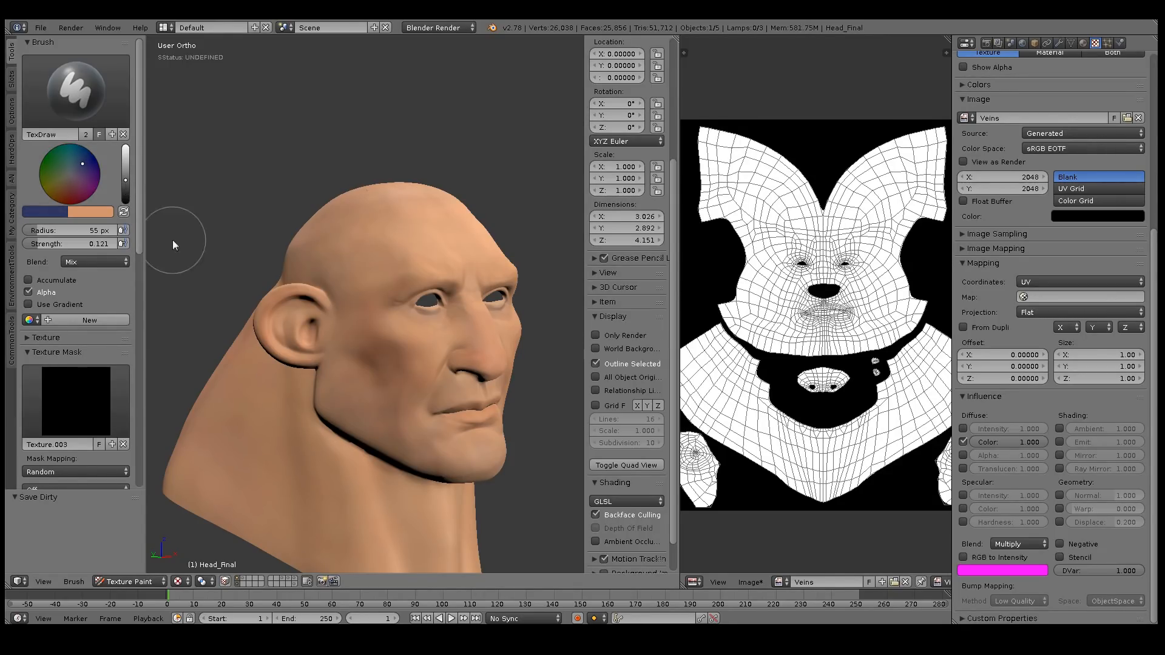
scroll(386, 318, up, 3)
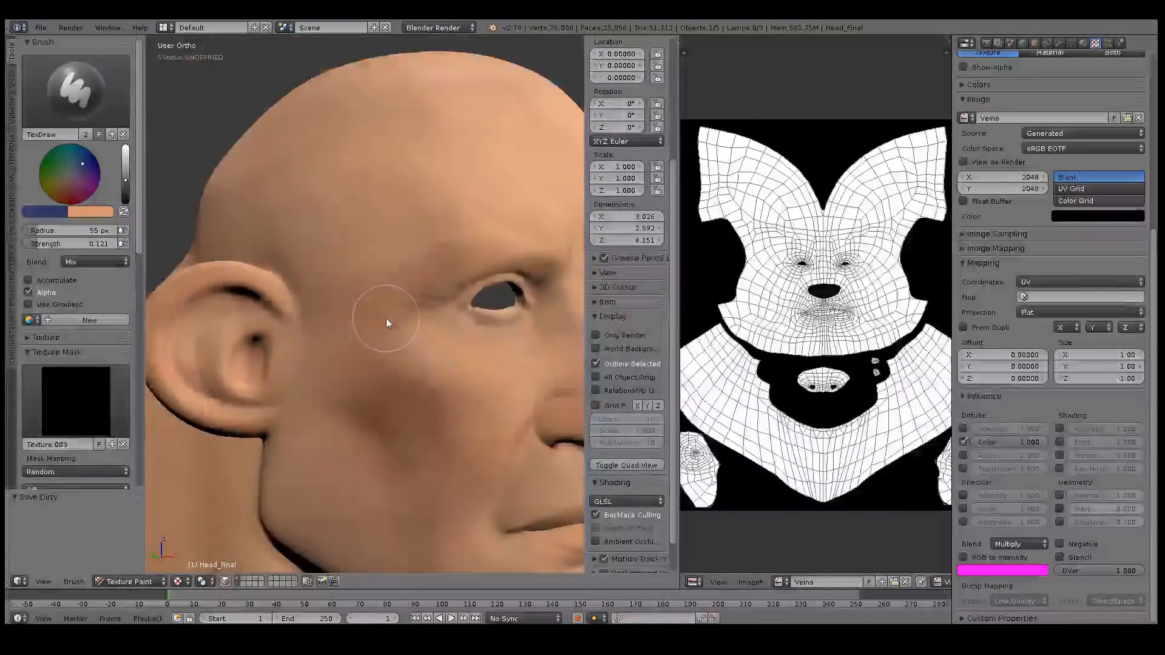
drag(127, 175, 125, 168)
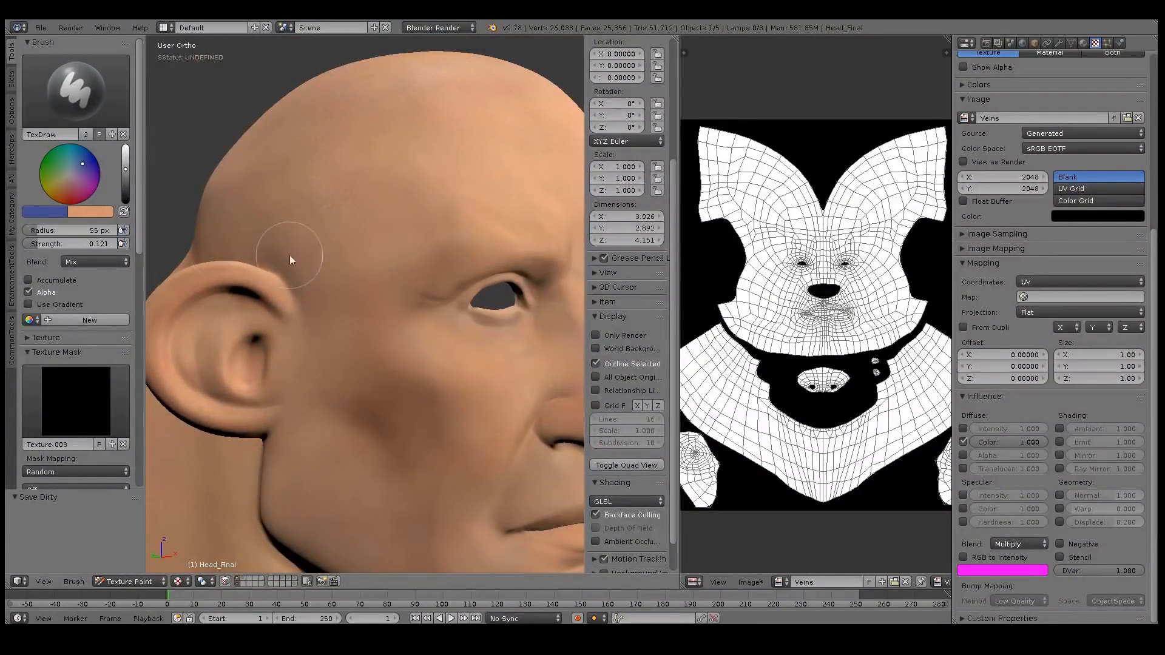
key(ctrl+z)
Set the brush strength to 0.587 and its radius to 16 px, undoing the test stroke.
drag(59, 246, 106, 246)
key(bracketleft)
key(bracketleft)
key(bracketleft)
key(bracketleft)
key(bracketleft)
key(bracketleft)
key(bracketleft)
key(bracketleft)
key(bracketleft)
key(bracketleft)
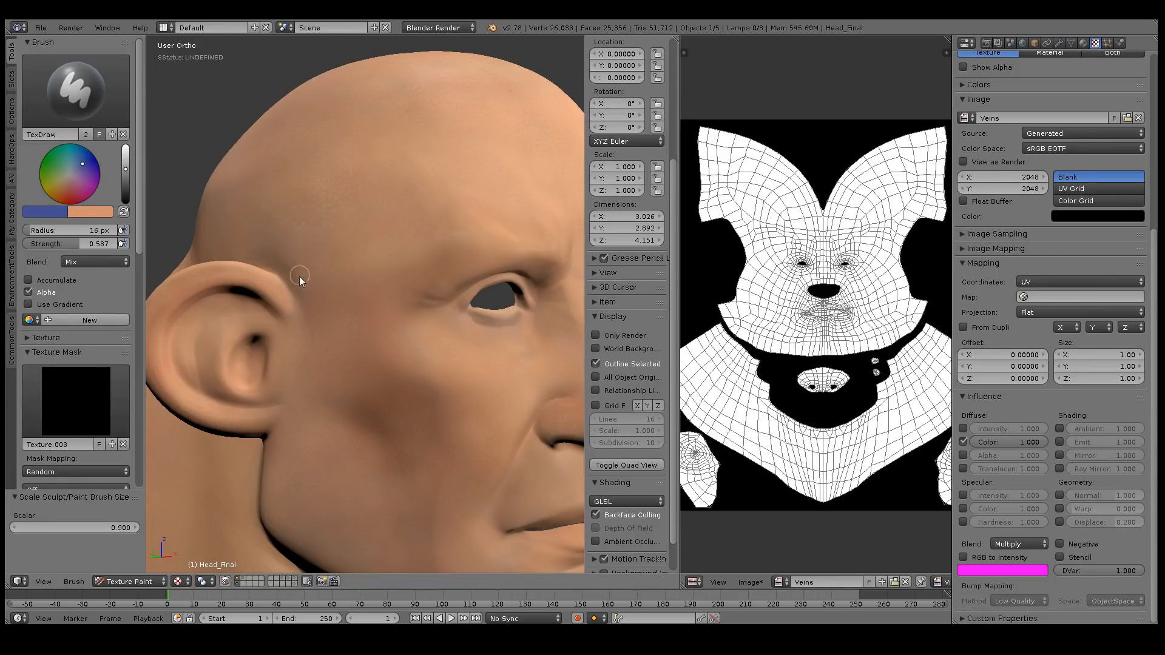
key(ctrl+z)
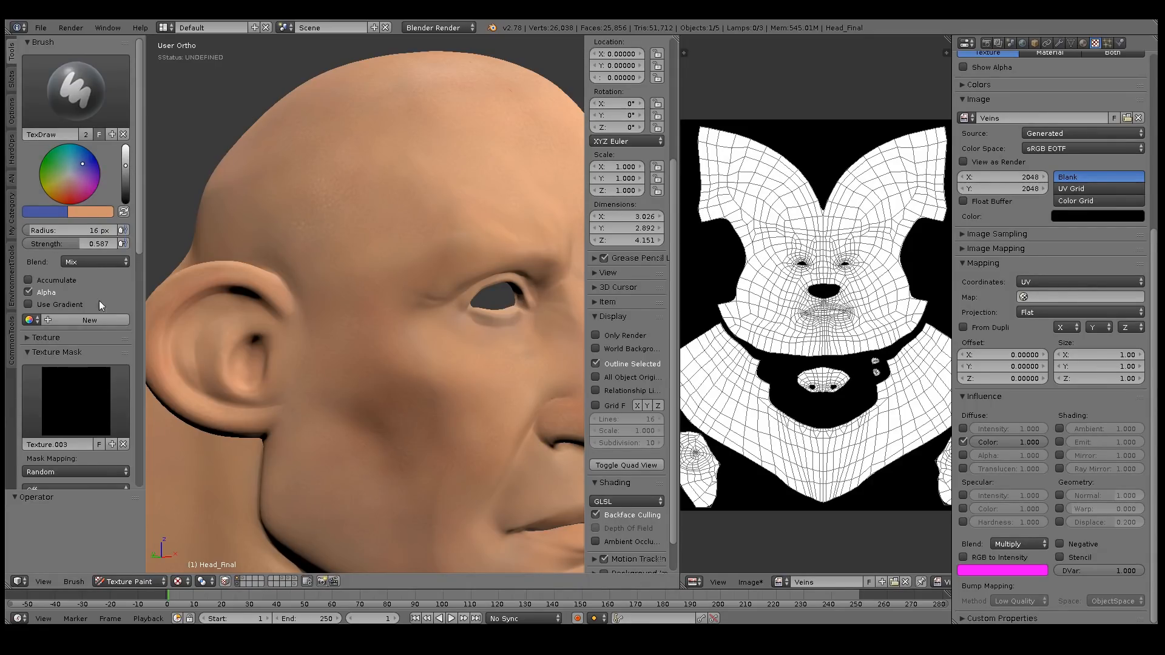
Remove the brush's texture mask and disable its random angle, undoing the test strokes on the temple.
click(124, 444)
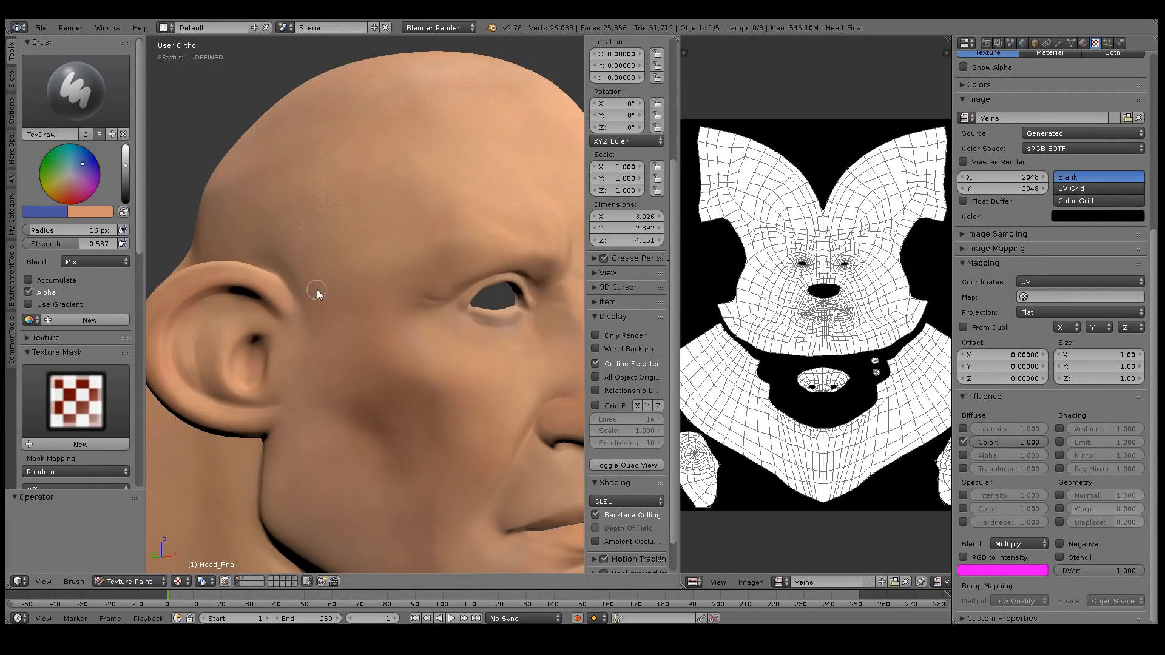
drag(341, 265, 374, 286)
key(ctrl+z)
drag(140, 238, 140, 336)
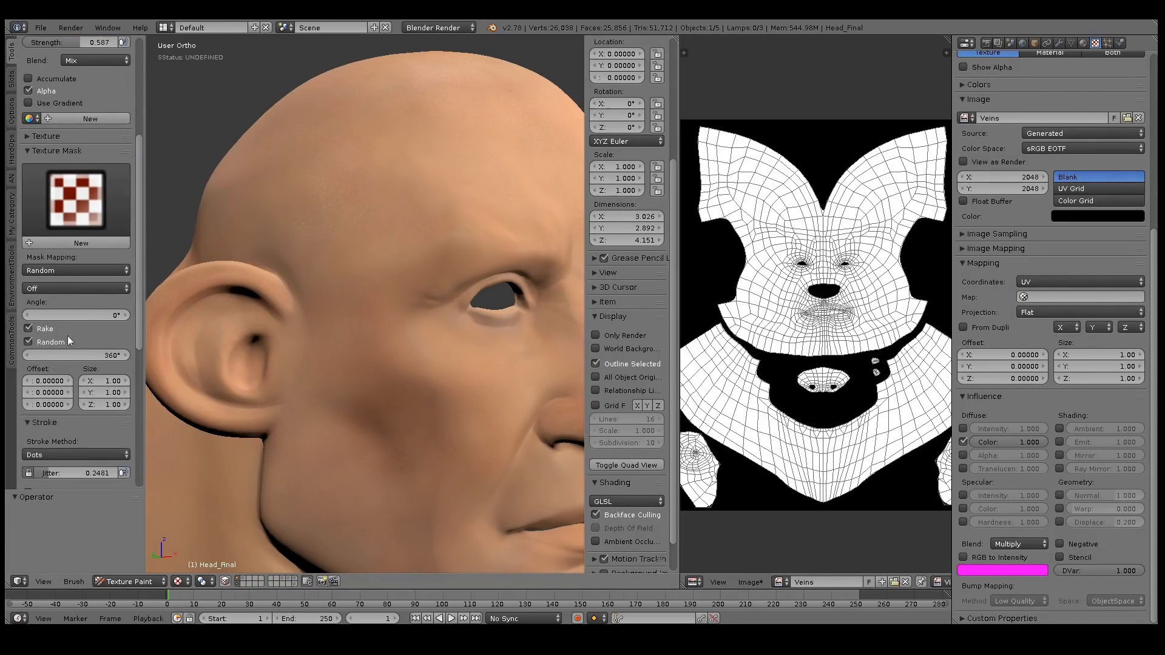
click(36, 342)
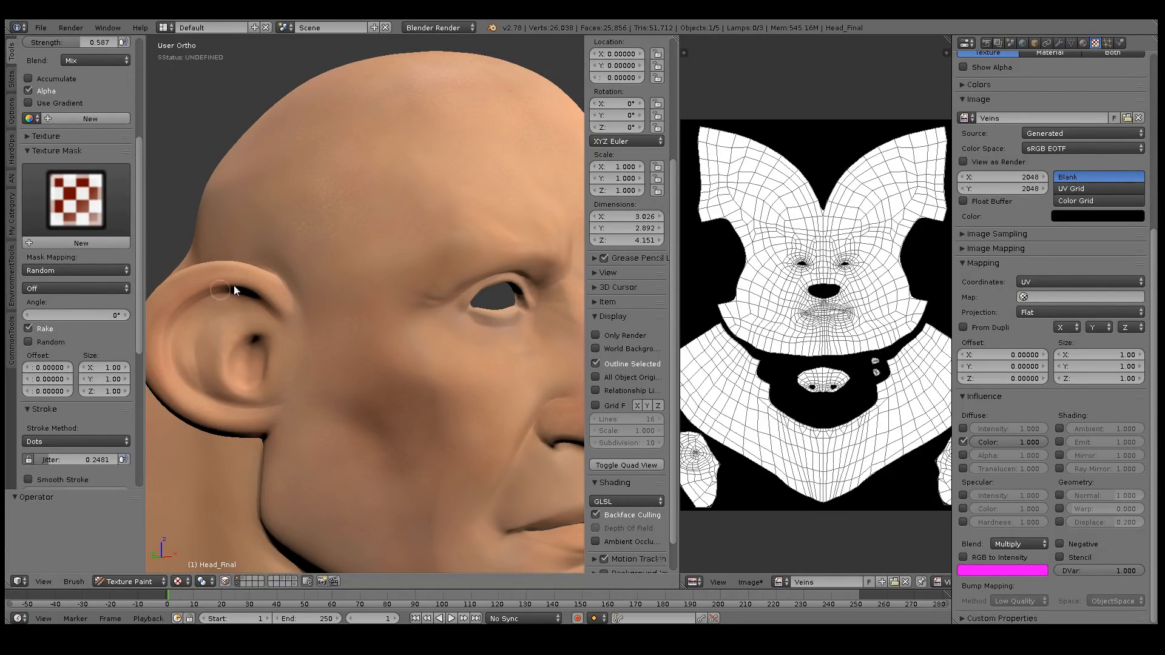
drag(390, 245, 323, 311)
key(ctrl+z)
Set the stroke method to Dots and the jitter to 0.0465, undoing the test stroke.
click(95, 439)
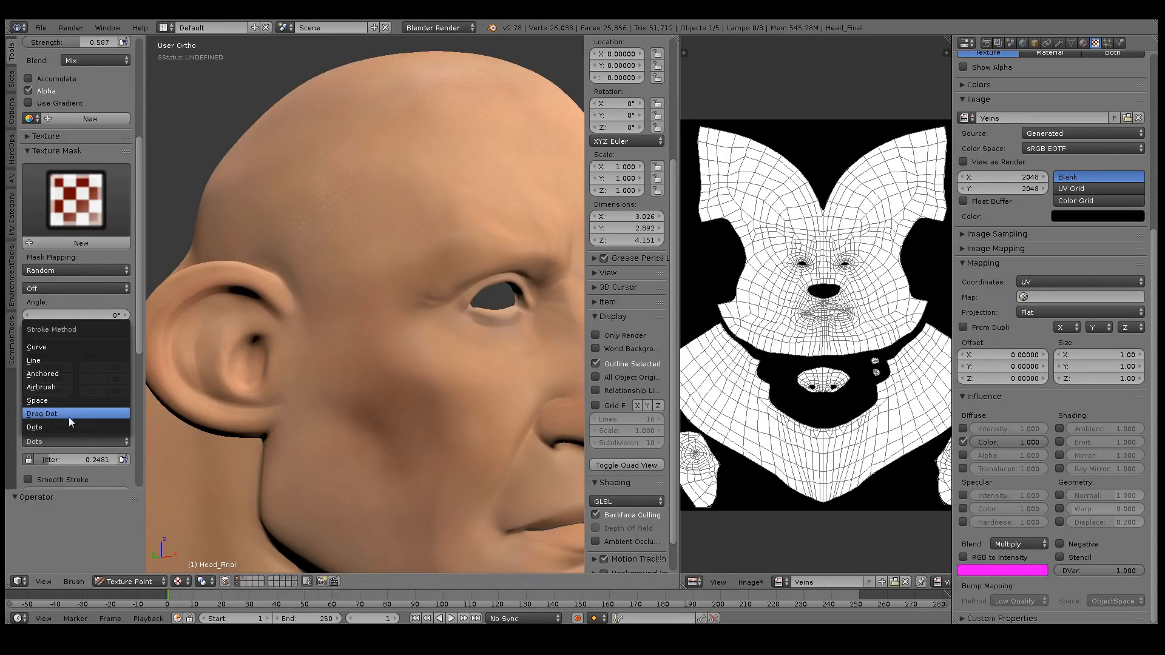
click(63, 425)
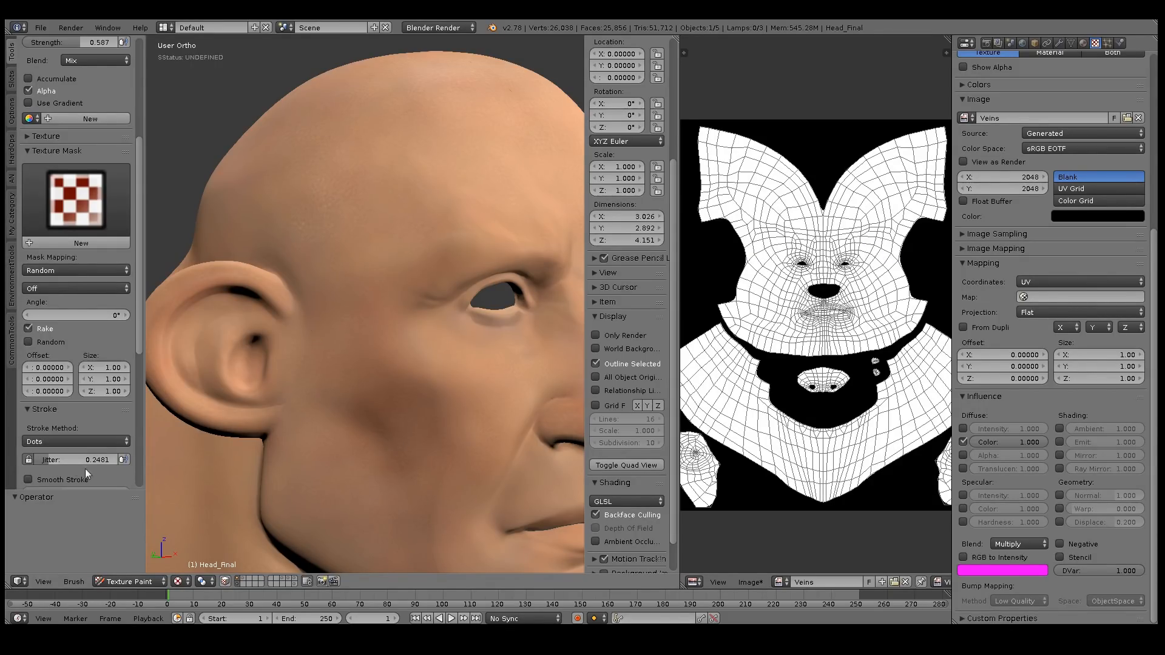
drag(47, 460, 35, 461)
drag(314, 256, 384, 253)
key(ctrl+z)
Reduce the brush radius to 10 px and lighten its blue colour, undoing the trial vein above the ear.
key(bracketleft)
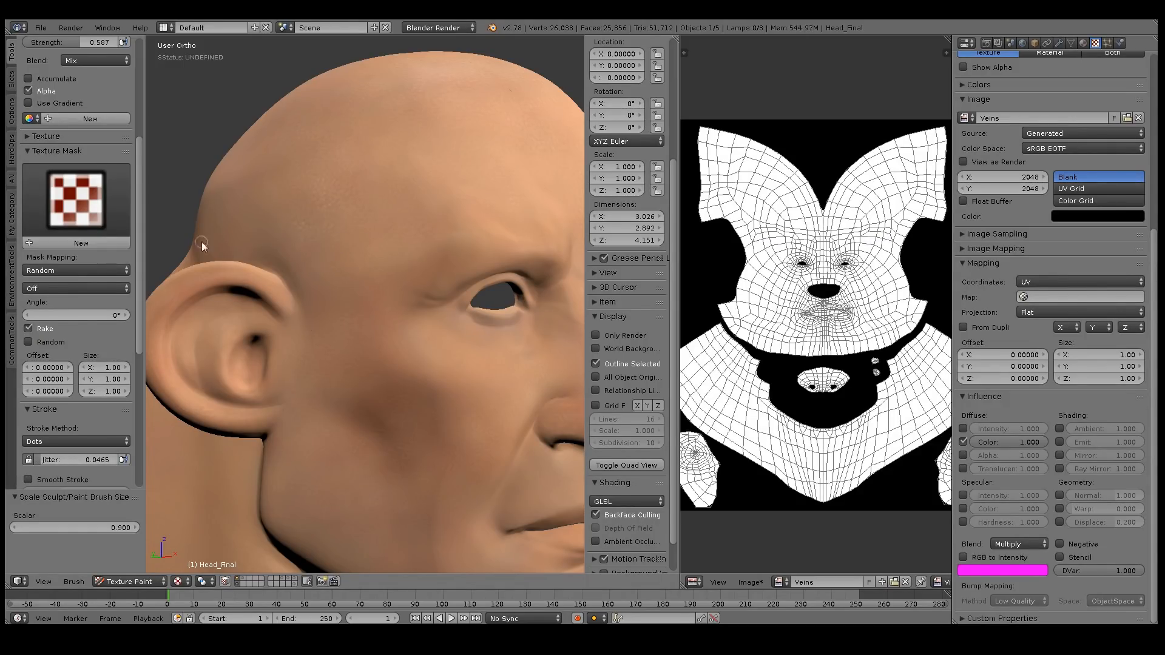
scroll(130, 145, up, 6)
mouse_move(81, 145)
mouse_down()
mouse_move(90, 157)
mouse_move(83, 142)
mouse_move(125, 131)
mouse_up()
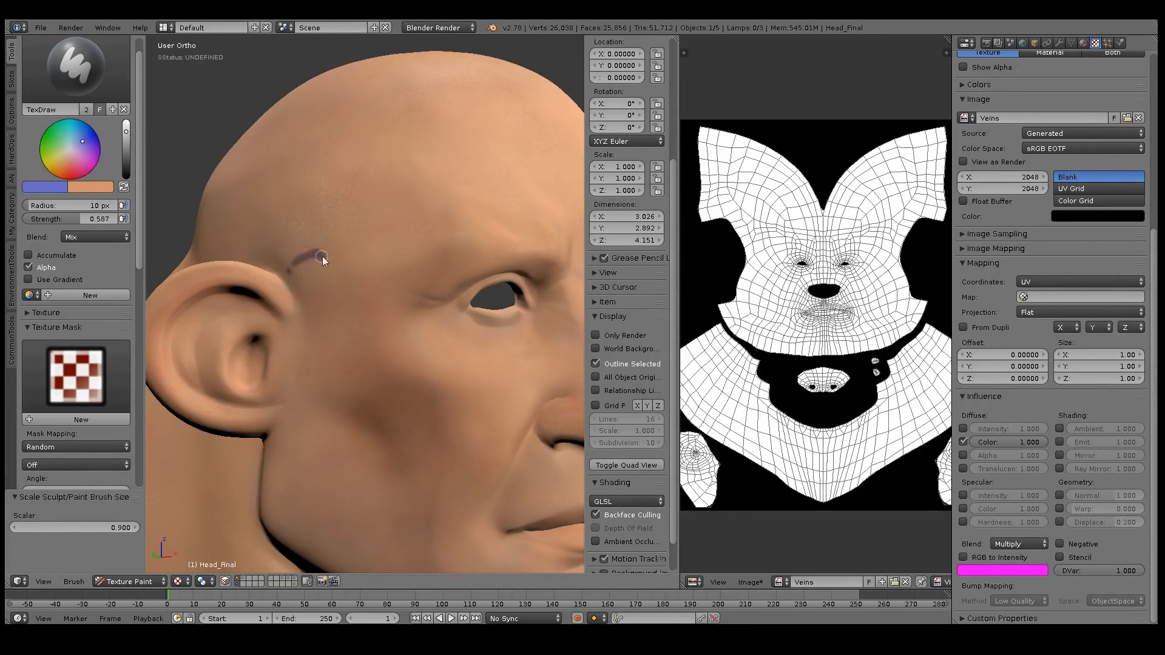
drag(396, 276, 403, 277)
key(ctrl+z)
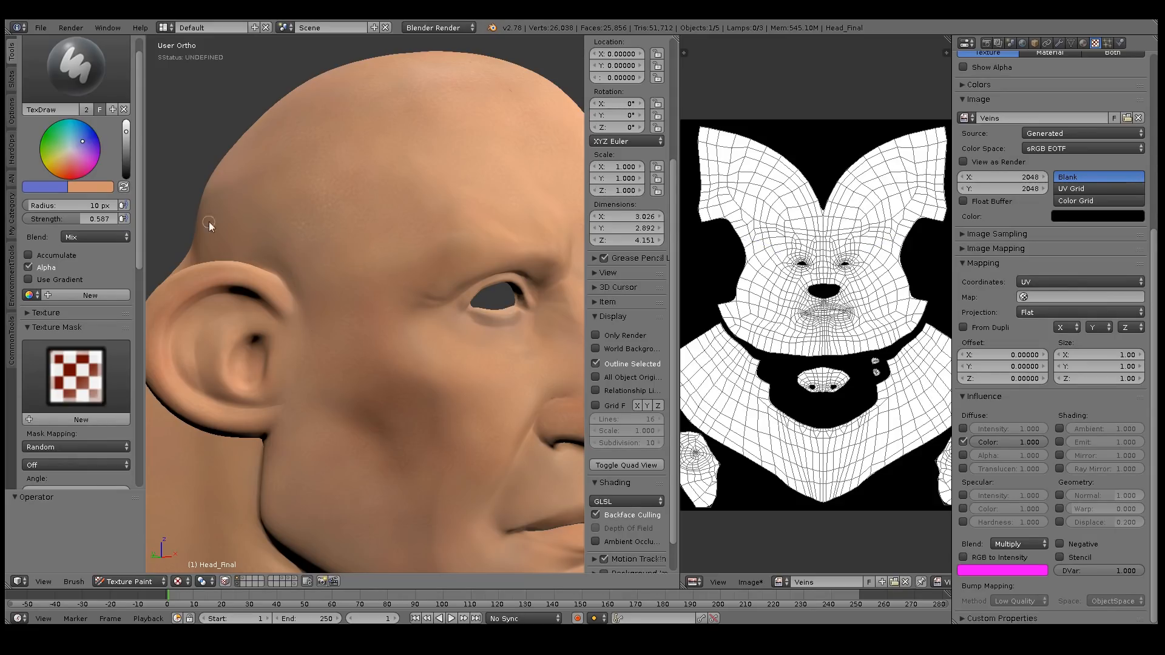
Set the brush strength to 0.426, try branching vein strokes on the temple, and undo them.
drag(84, 225, 60, 218)
drag(356, 276, 389, 294)
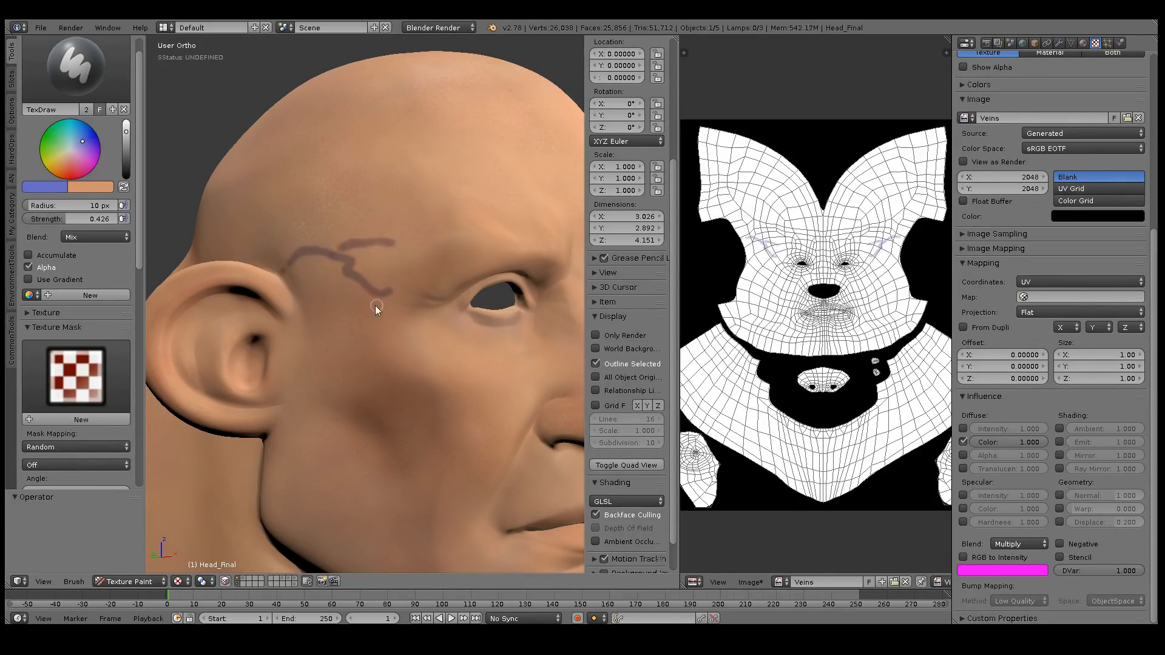
key(ctrl+z)
key(ctrl+z)
key(ctrl+z)
Reduce the brush radius to 7 px and paint branching blue veins from above the ear across the temple, forehead and upper cheek.
key(bracketleft)
key(bracketleft)
key(bracketleft)
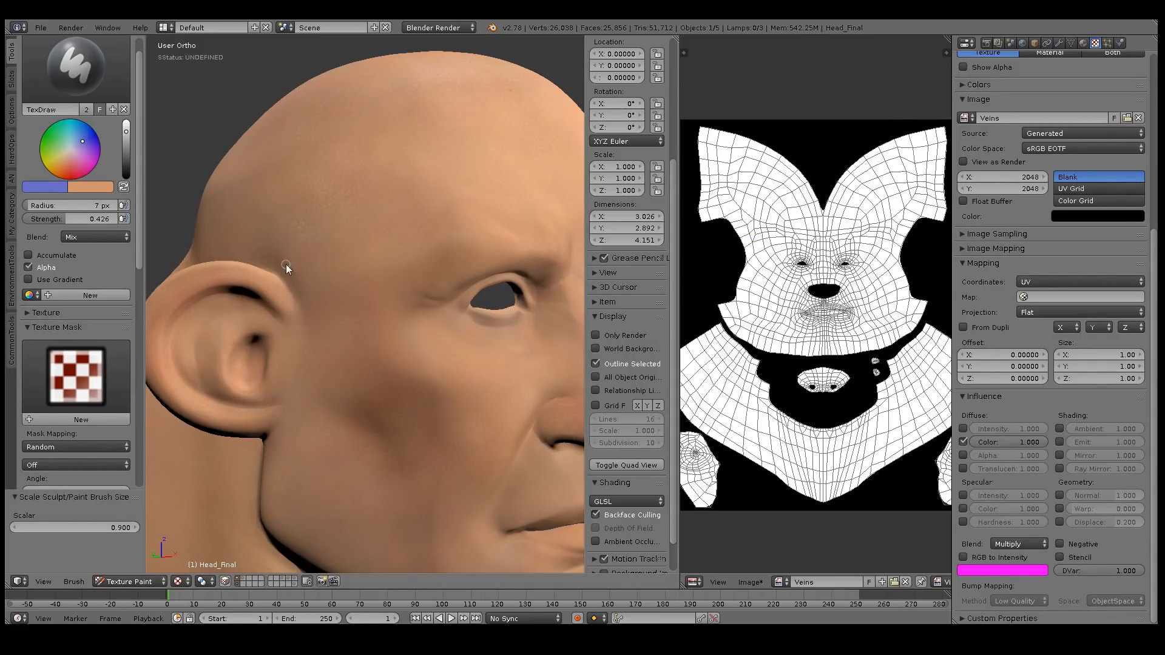
drag(382, 273, 408, 284)
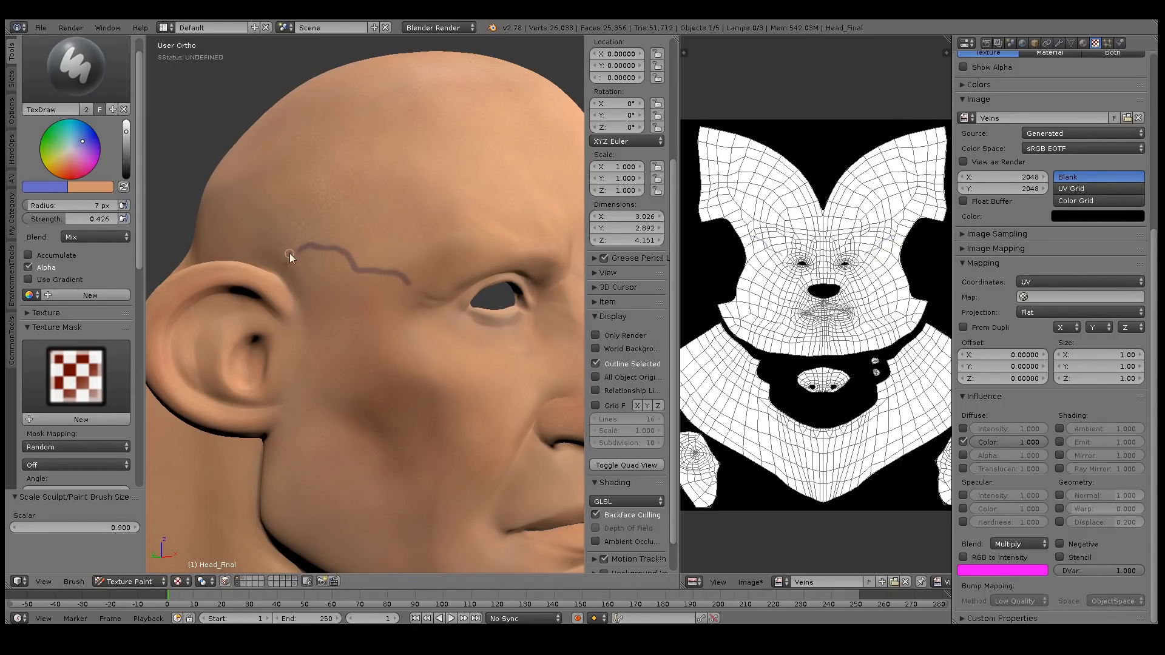
mouse_move(326, 286)
mouse_down()
mouse_move(313, 243)
mouse_move(409, 222)
mouse_move(385, 198)
mouse_move(466, 195)
mouse_up()
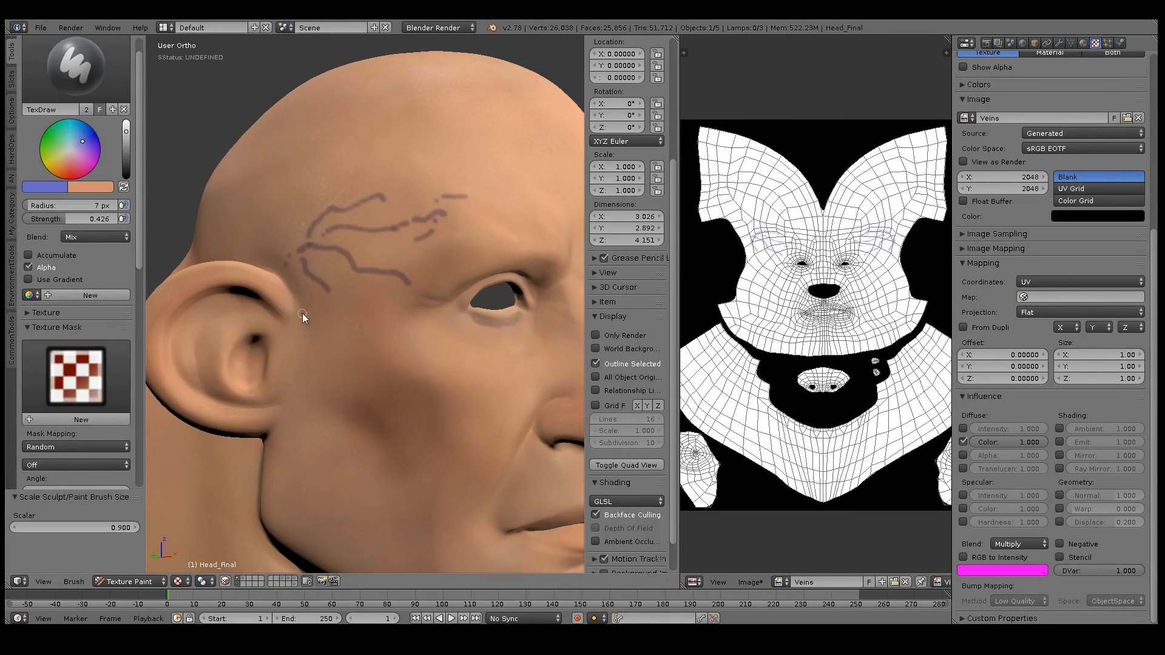
drag(339, 367, 338, 369)
drag(307, 294, 380, 377)
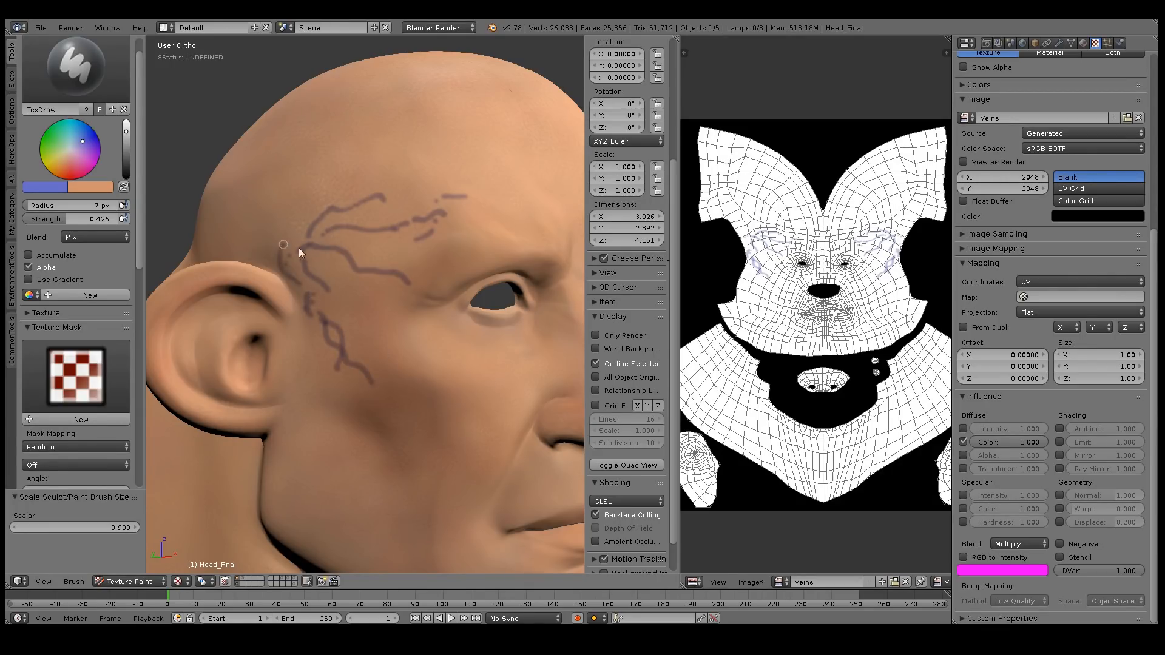
Extend the blue veins down in front of the ear and add short branches above the ear and temple.
drag(305, 383, 290, 419)
drag(307, 349, 308, 382)
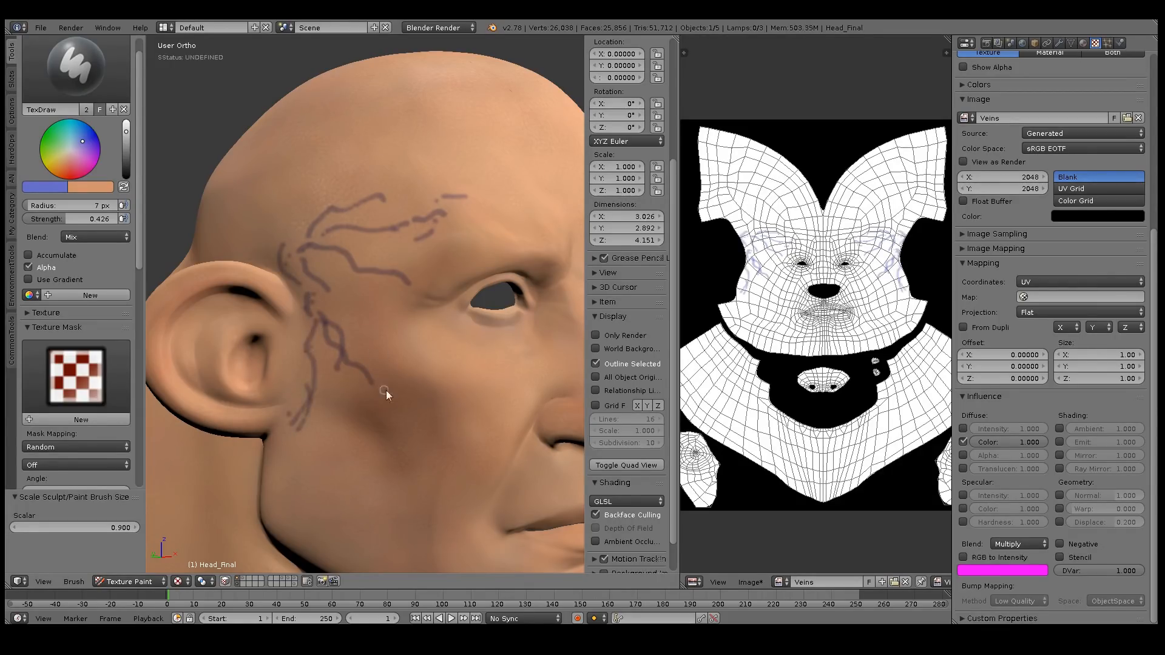
middle_drag(422, 341, 274, 317)
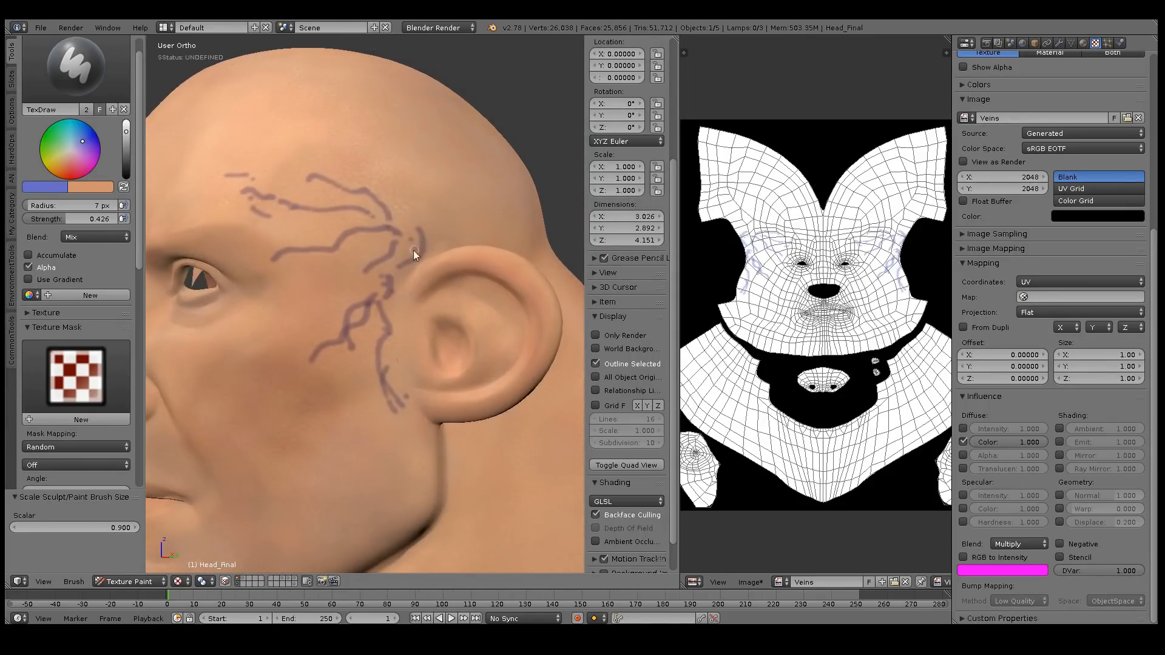
drag(454, 238, 463, 239)
drag(395, 210, 428, 214)
drag(357, 183, 388, 200)
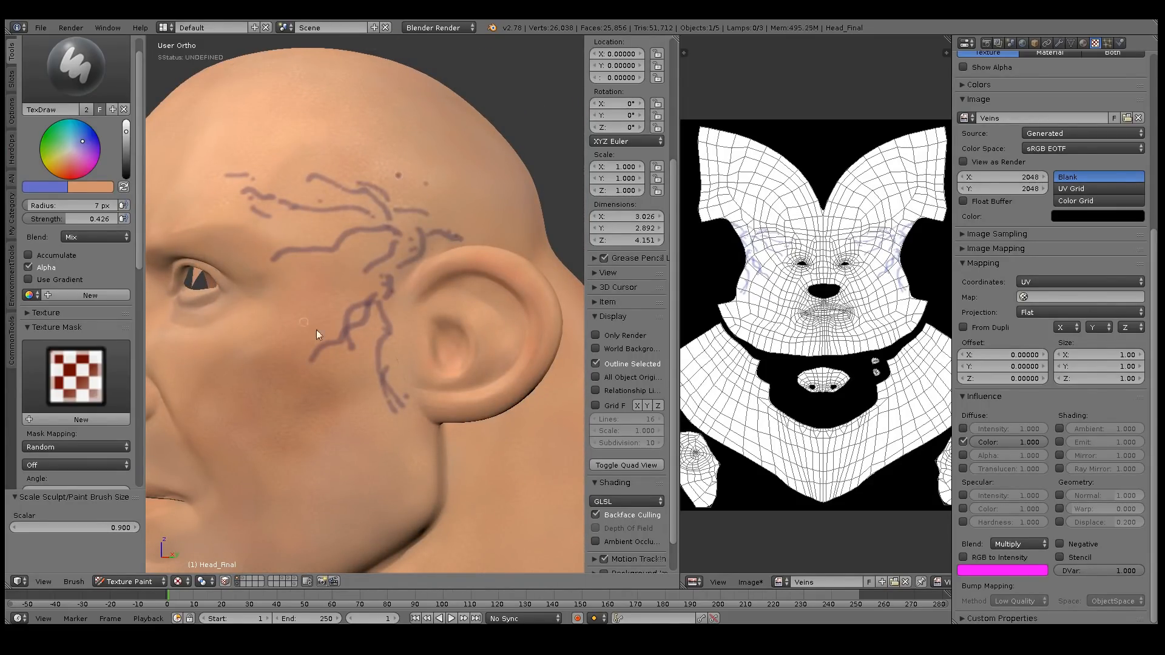
Connect and thicken the branching veins across the temple and forehead, adding offshoots above the ear and towards the eye.
mouse_move(365, 450)
middle_down()
mouse_move(439, 335)
mouse_move(474, 337)
middle_up()
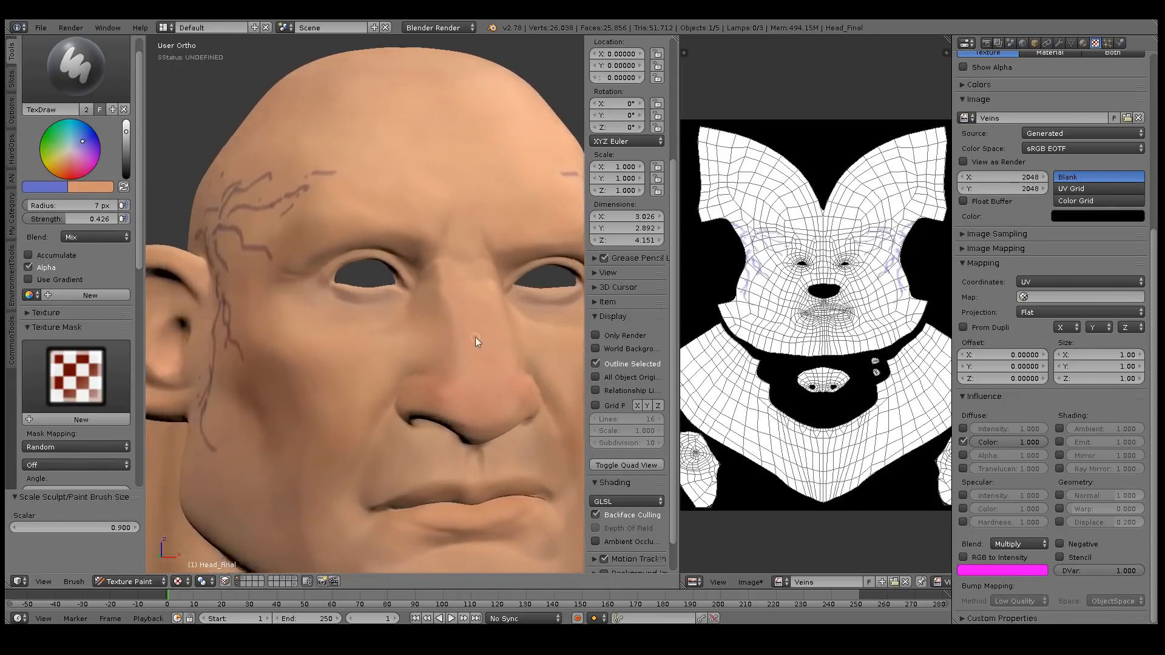
middle_drag(313, 286, 412, 266)
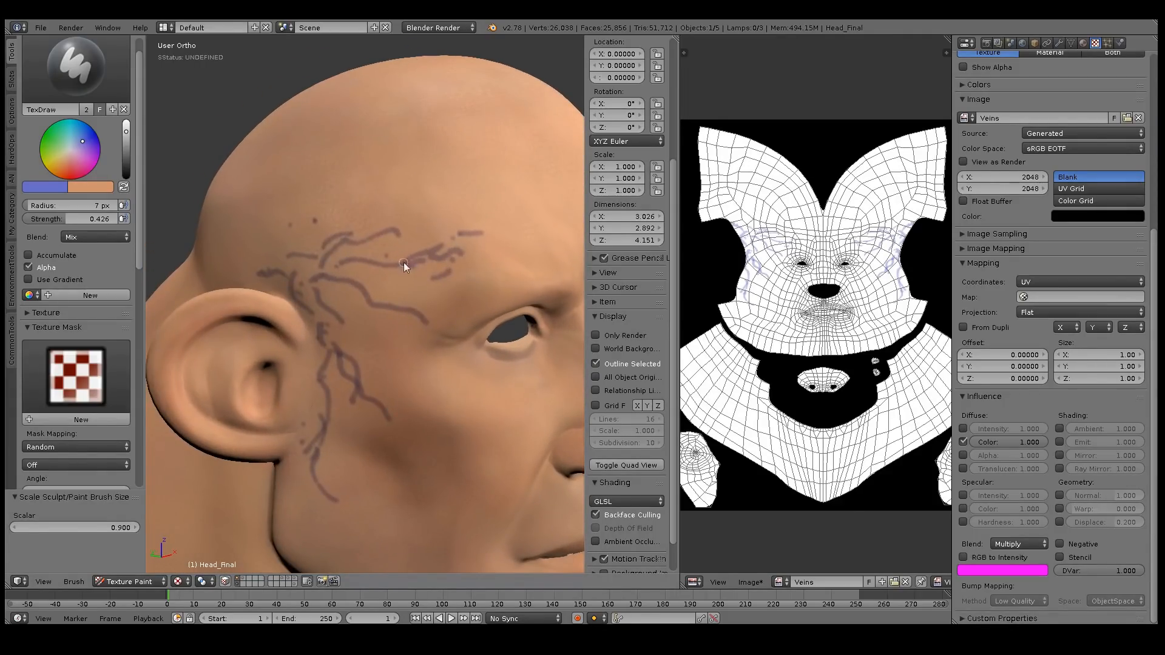
drag(445, 258, 407, 271)
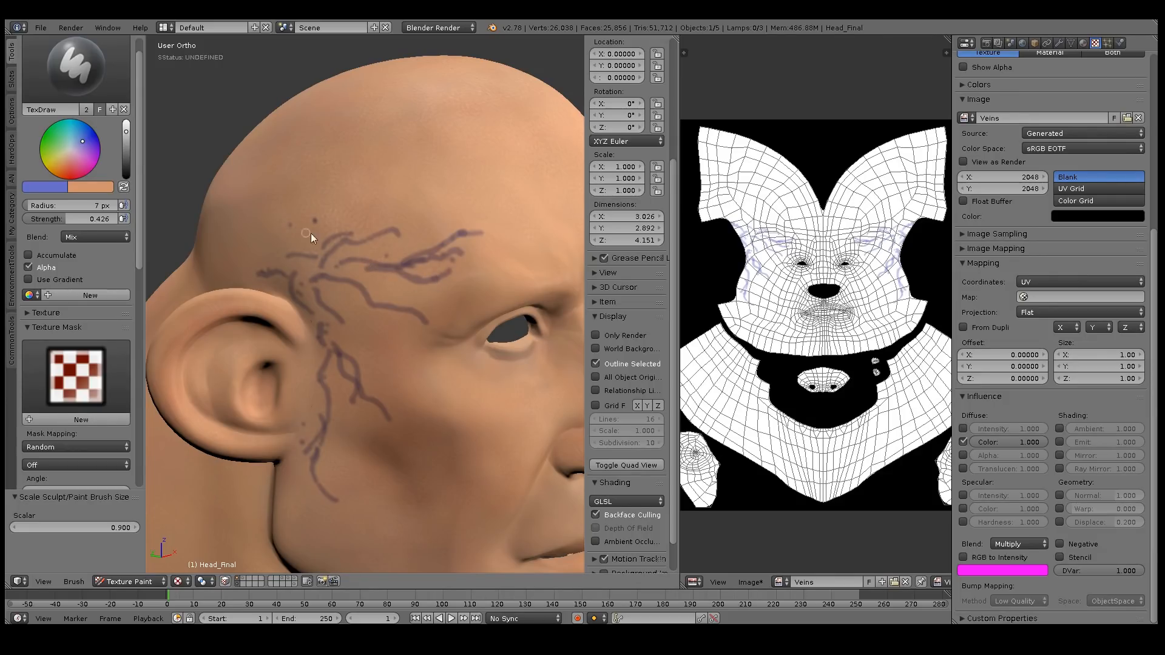
mouse_move(312, 275)
mouse_down()
mouse_move(329, 244)
mouse_move(289, 268)
mouse_up()
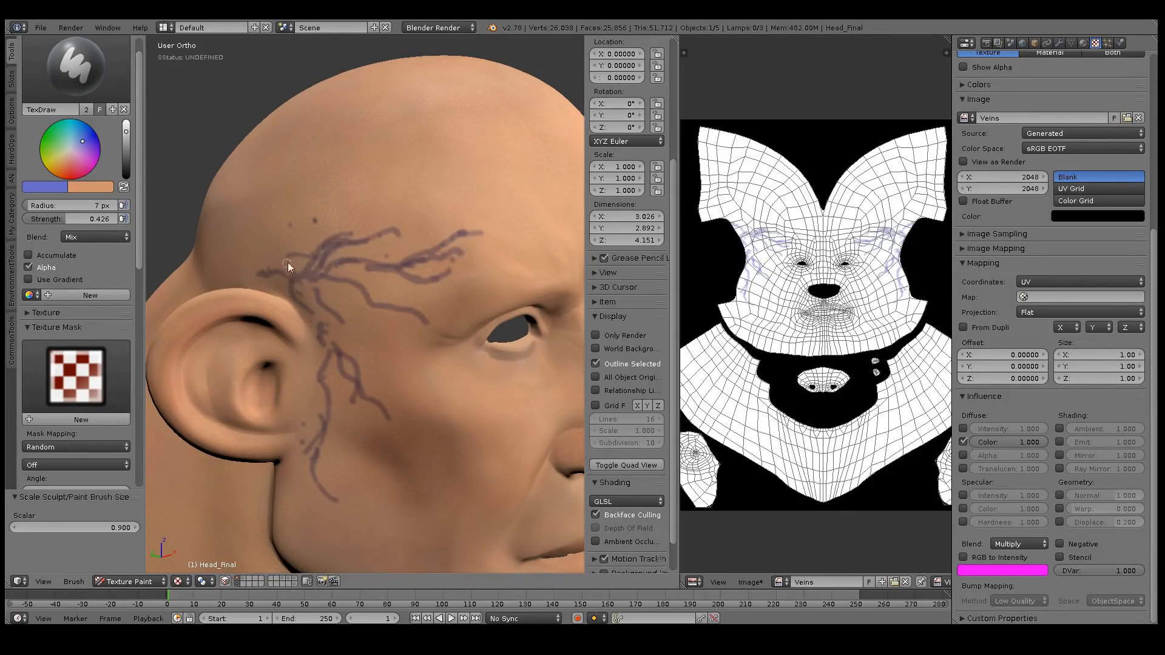
mouse_move(347, 300)
mouse_down()
mouse_move(347, 311)
mouse_move(345, 292)
mouse_move(411, 313)
mouse_up()
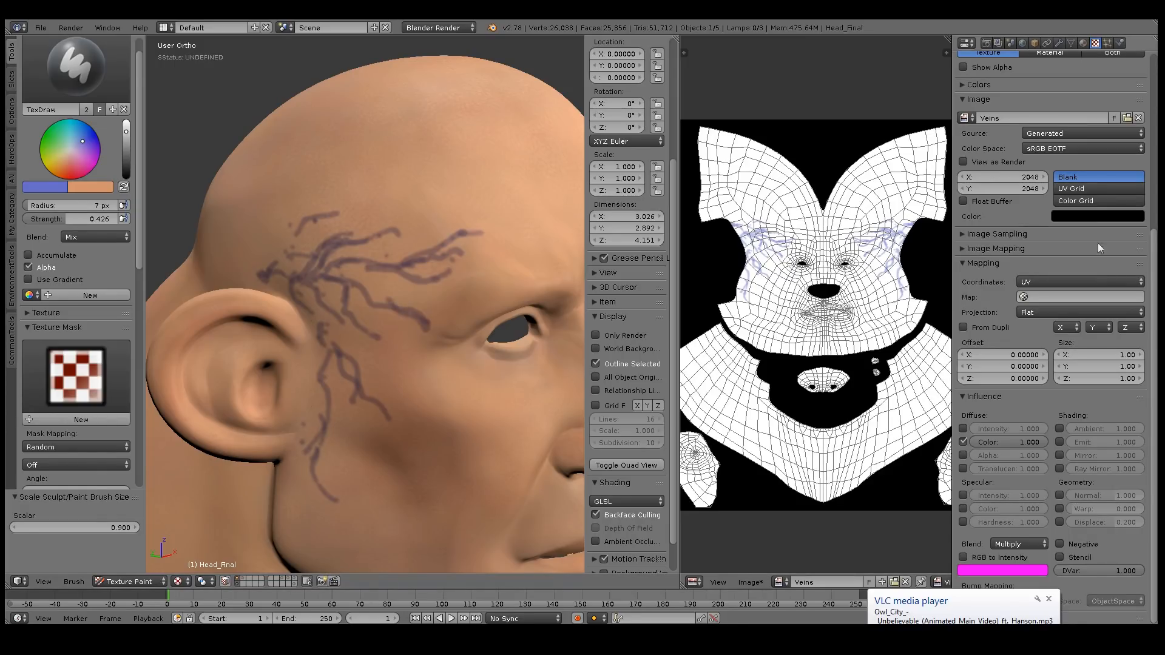
Lower the Veins texture's diffuse colour influence to 0.182.
scroll(1144, 249, up, 5)
scroll(1055, 333, up, 3)
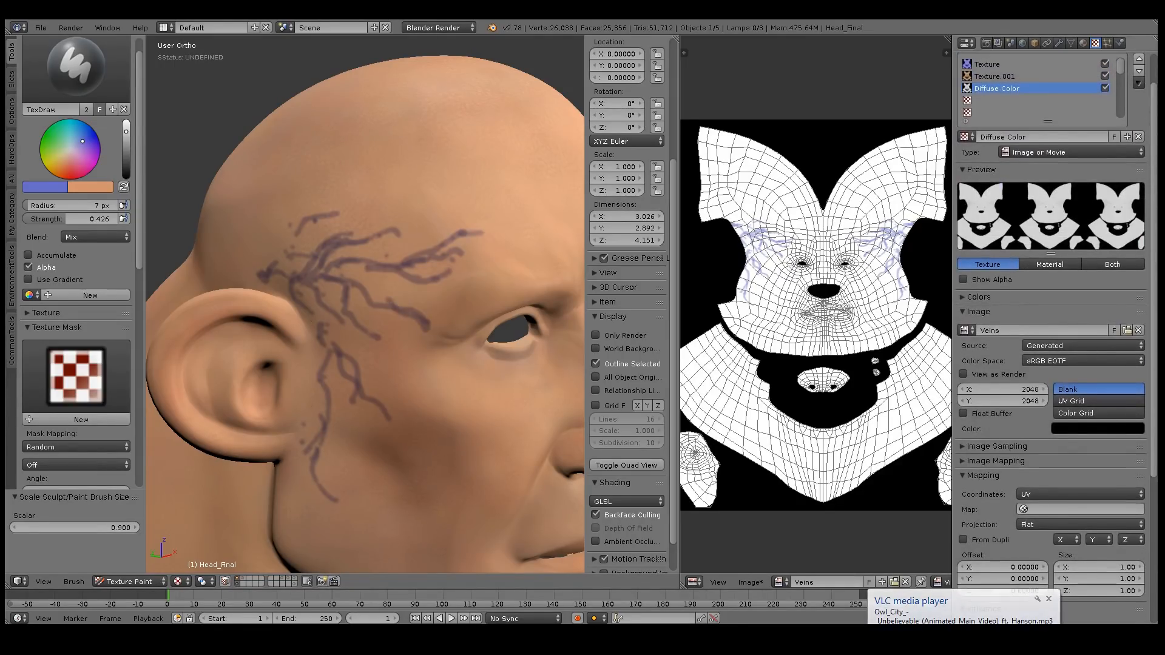
scroll(1050, 328, down, 4)
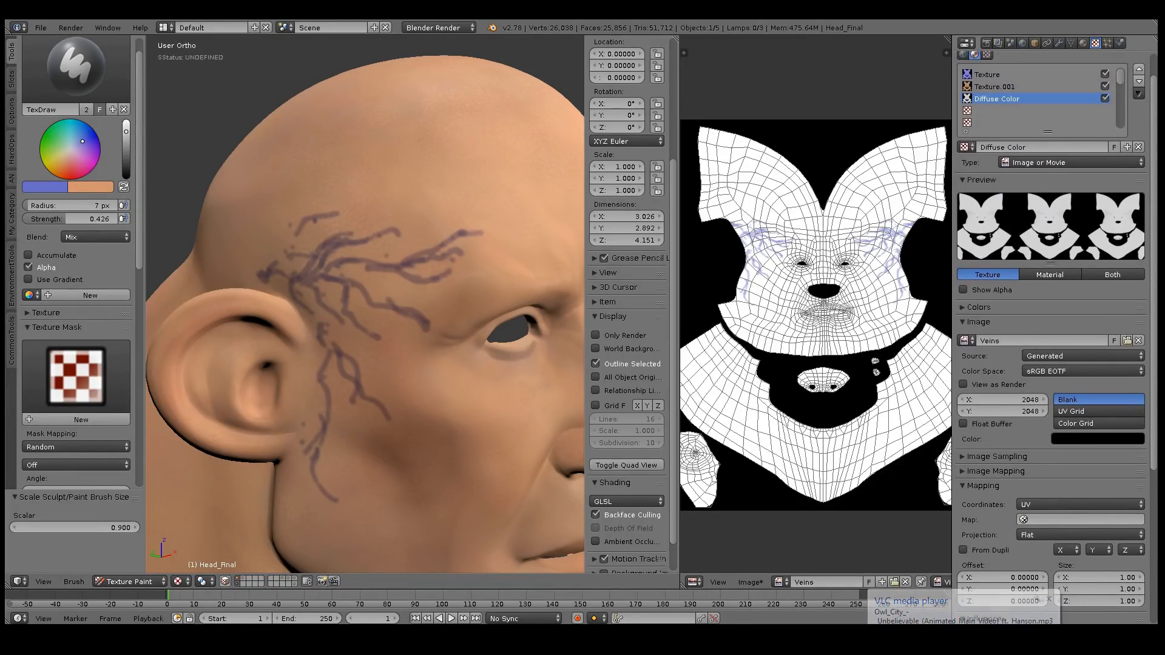
scroll(1050, 328, down, 4)
drag(1040, 440, 973, 447)
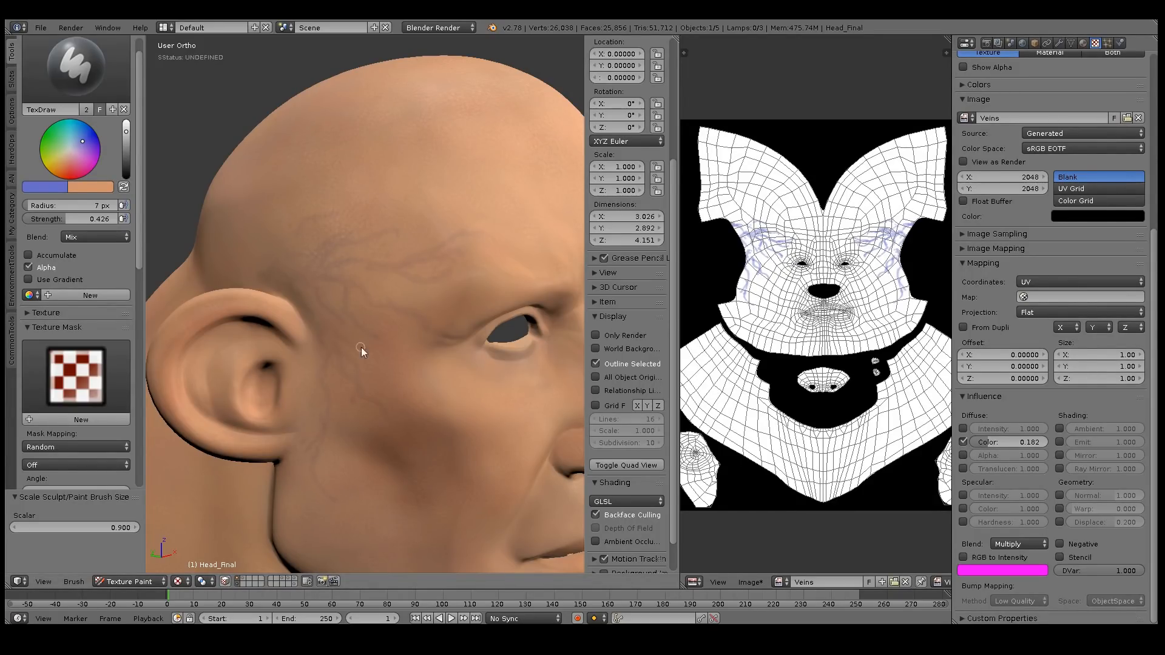
Paint a few more veins at the temple above the ear, set the brush radius to 5 px, and undo the last stroke.
drag(324, 334, 302, 277)
drag(342, 324, 361, 307)
key(bracketright)
key(bracketright)
middle_drag(394, 333, 499, 297)
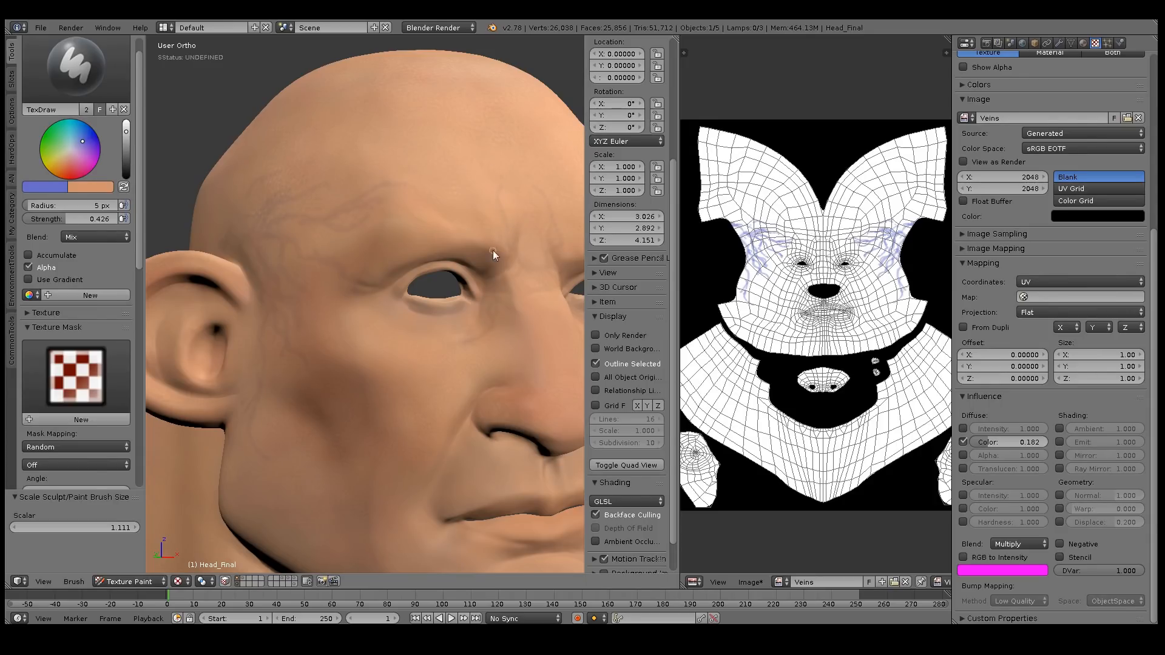
key(ctrl+z)
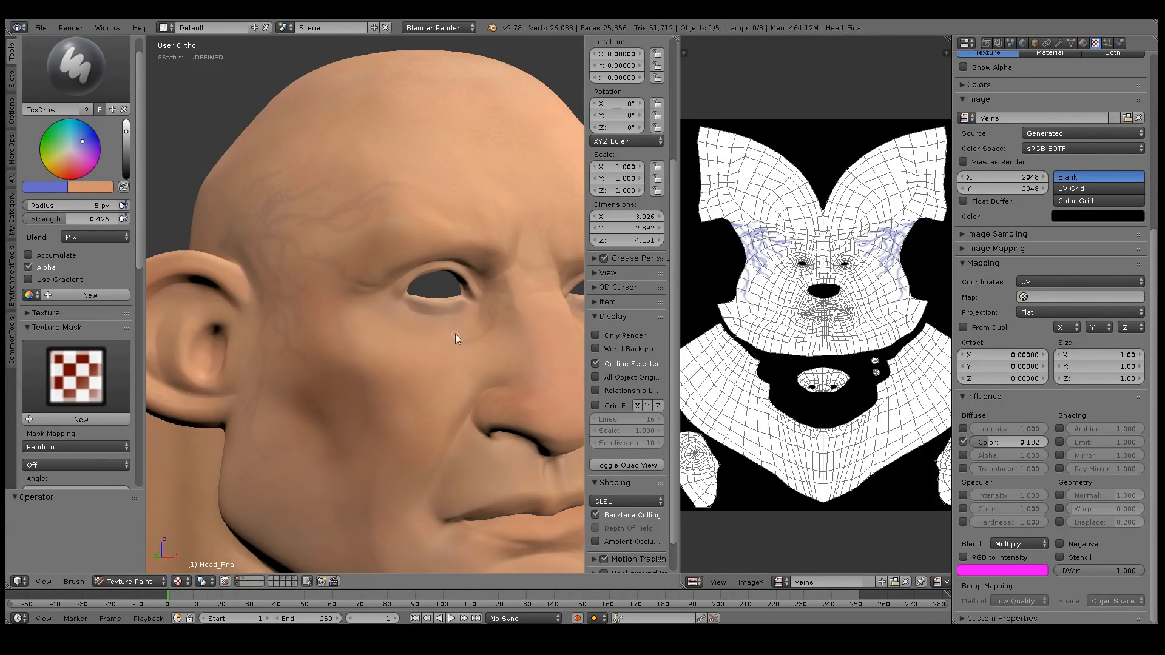
Paint thin, faint veins on the upper forehead with the 5 px brush.
middle_drag(460, 333, 444, 334)
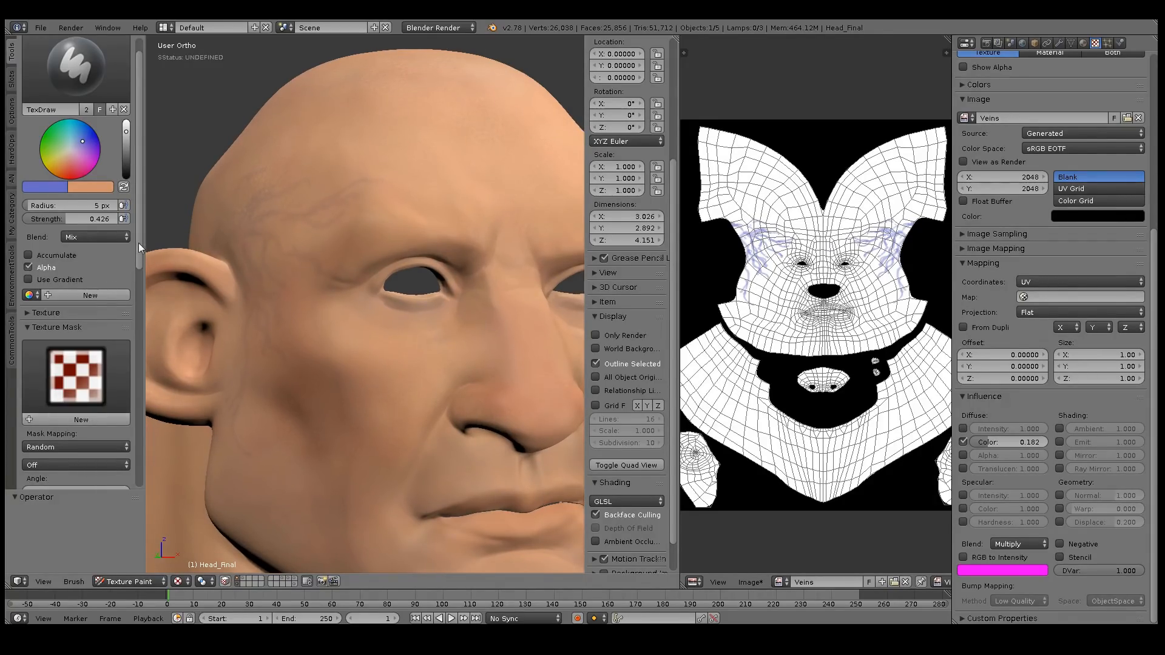
drag(137, 245, 142, 431)
scroll(101, 449, down, 3)
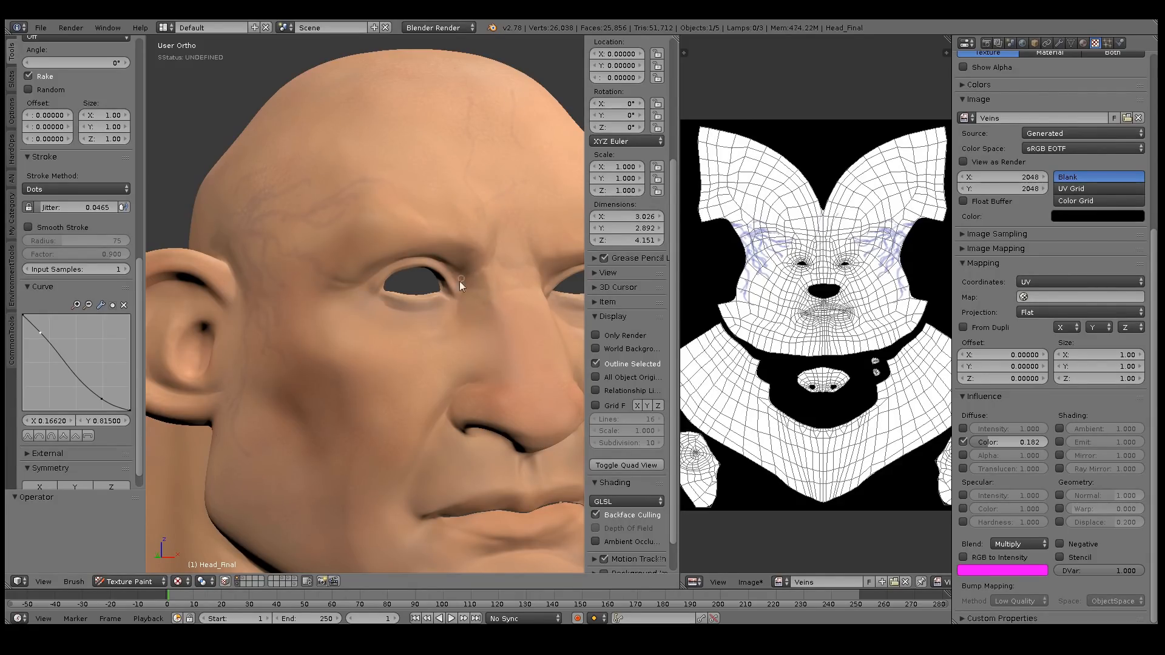
middle_drag(435, 343, 399, 325)
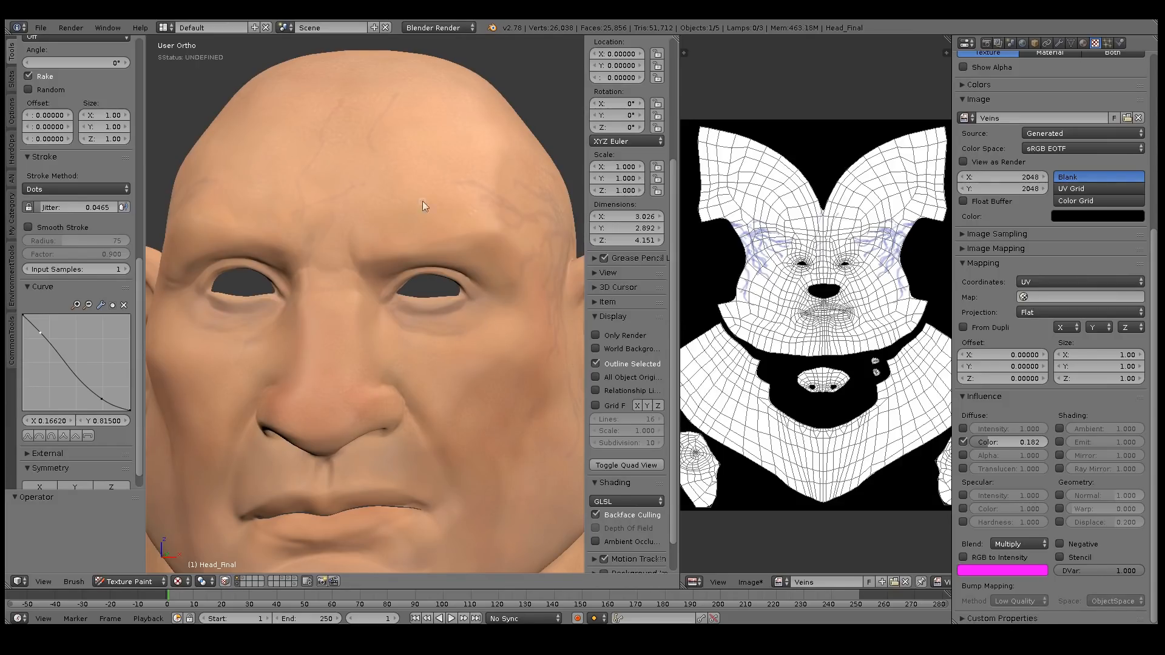
middle_drag(486, 318, 450, 305)
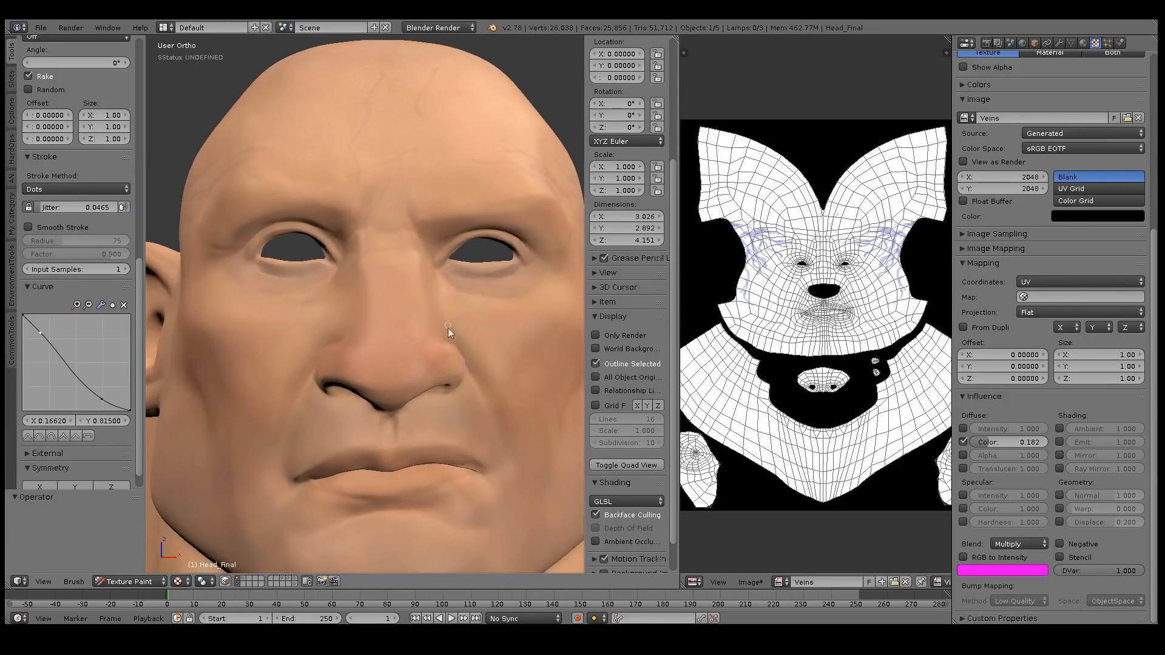
Change the brush colour to white and increase its radius to 11 px.
shift+middle_drag(424, 439, 431, 270)
middle_drag(432, 270, 474, 268)
scroll(129, 239, up, 10)
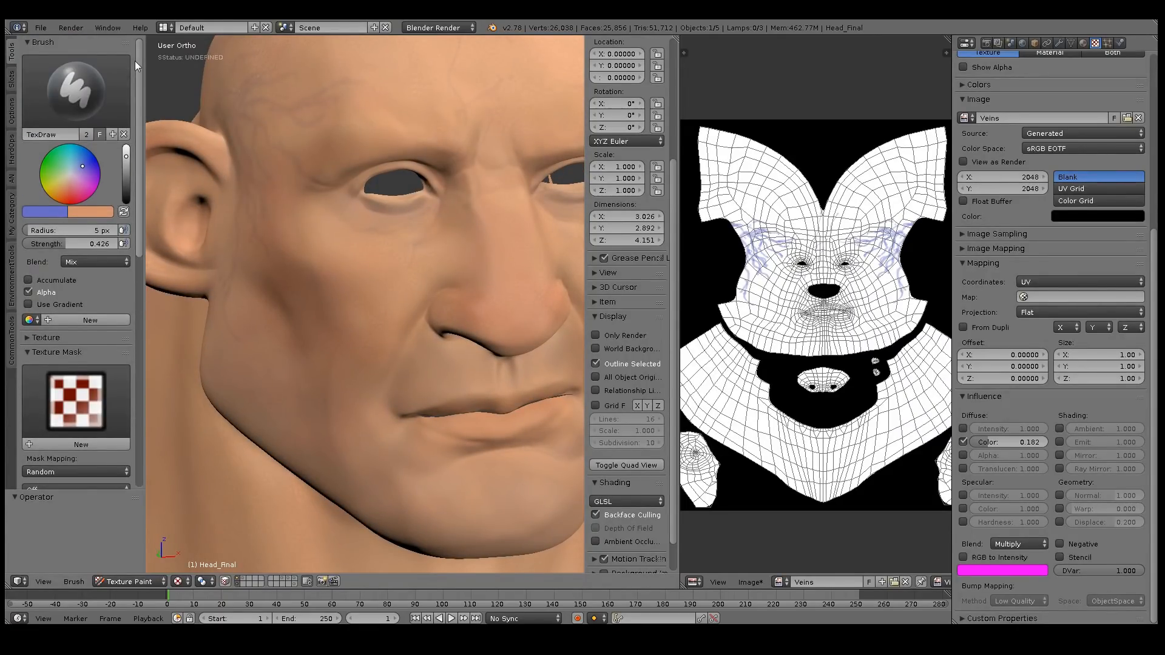
click(51, 211)
drag(100, 181, 12, 173)
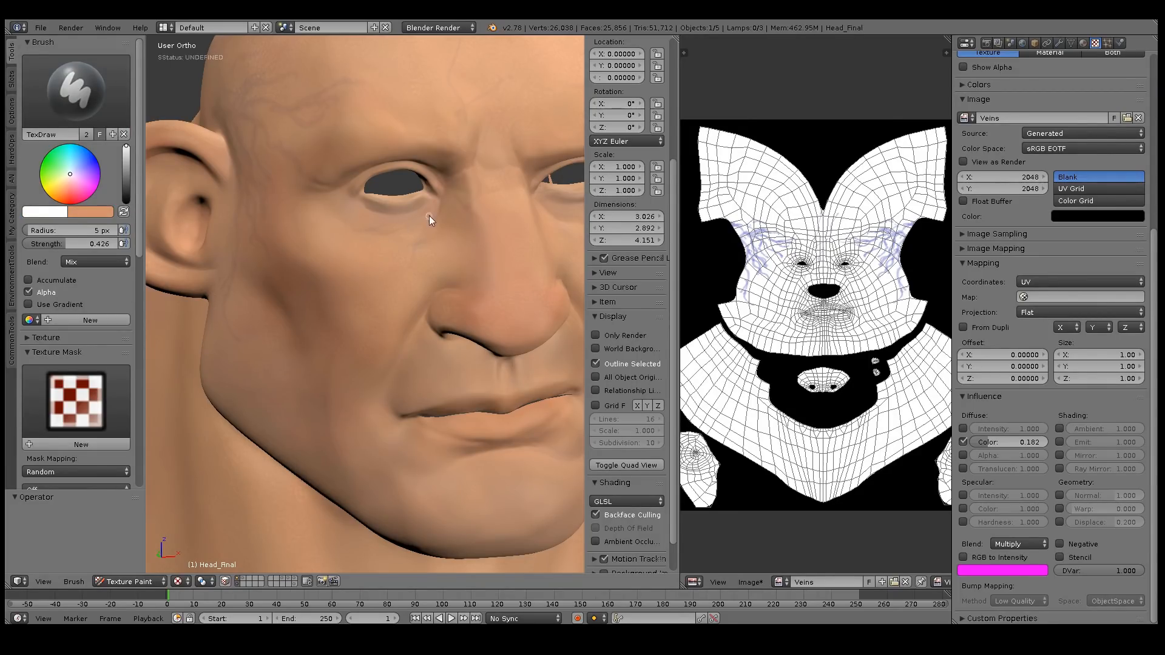
key(bracketright)
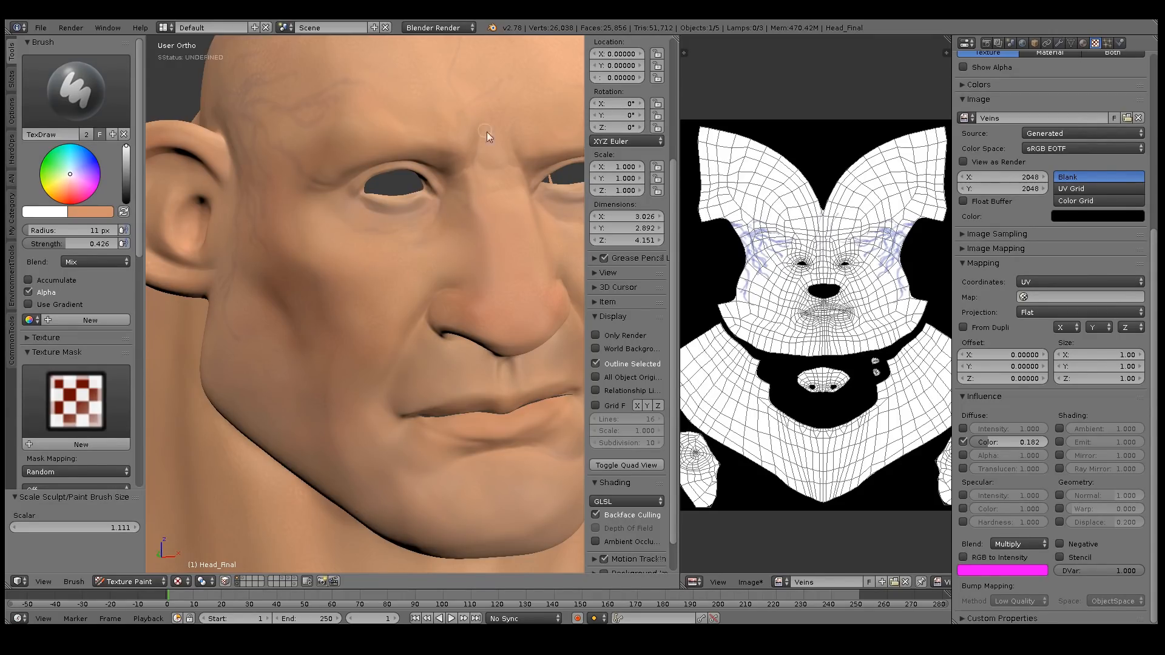
Increase the brush radius to 20 px and soften the veins around the temple and upper cheek with white strokes.
mouse_move(471, 201)
middle_down()
mouse_move(475, 236)
mouse_move(390, 236)
middle_up()
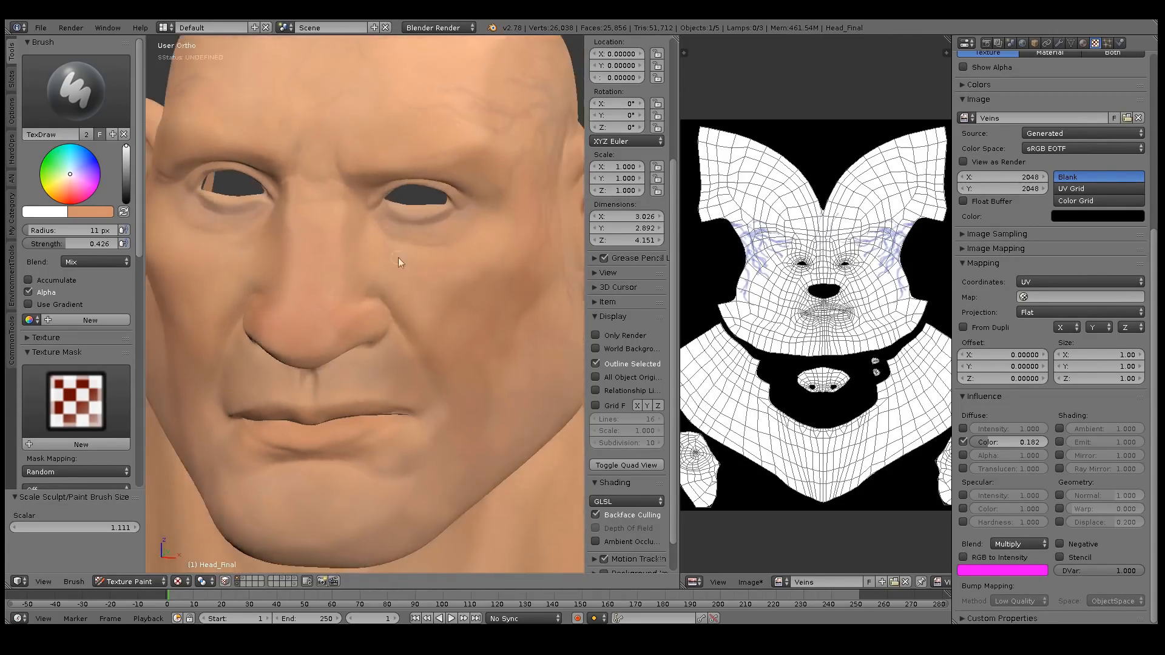
middle_drag(449, 264, 329, 162)
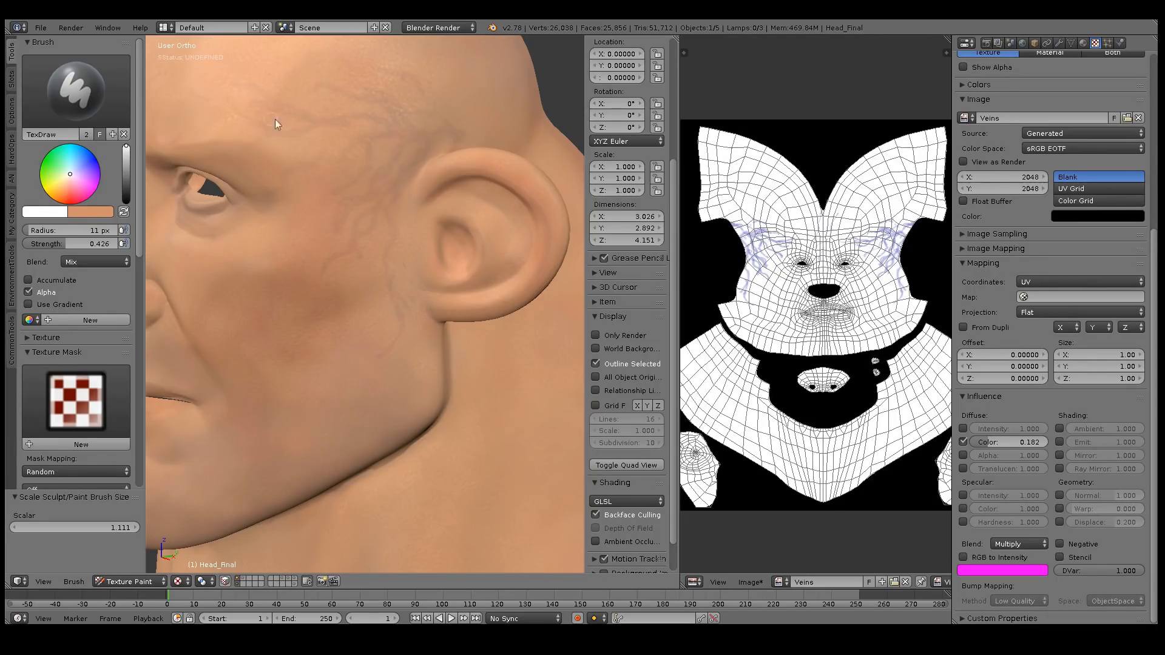
middle_drag(290, 138, 362, 202)
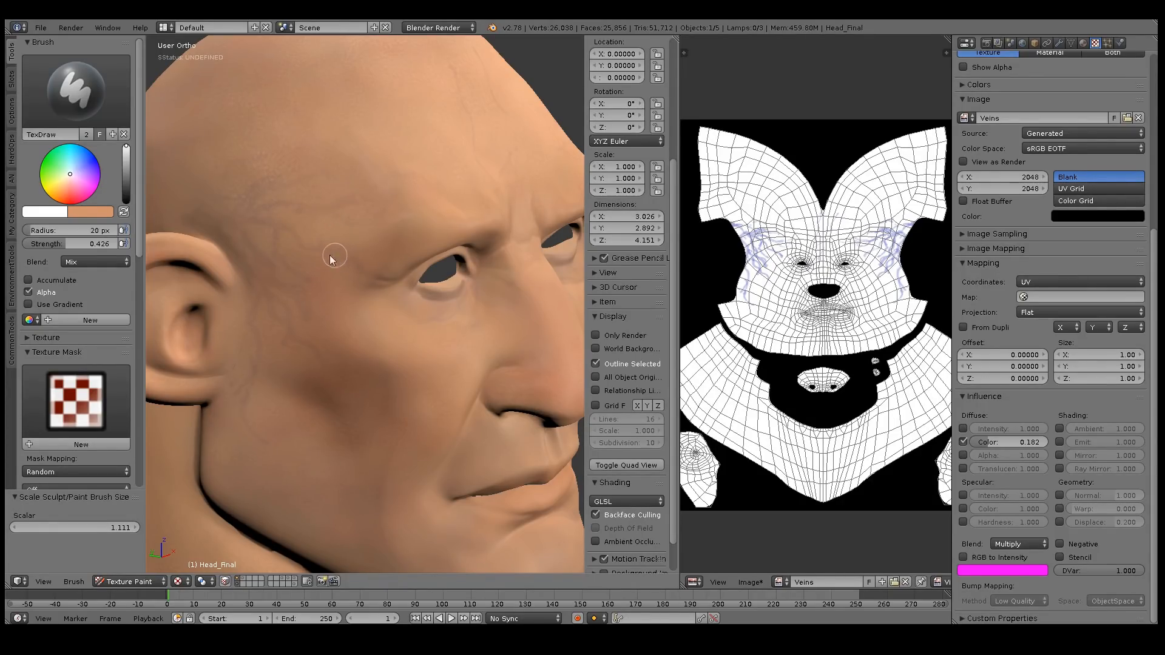
drag(286, 287, 293, 349)
mouse_move(257, 227)
mouse_down()
mouse_move(279, 289)
mouse_move(252, 213)
mouse_up()
mouse_move(252, 212)
middle_down()
mouse_move(380, 231)
mouse_move(387, 187)
middle_up()
Enlarge the white brush to 31 px and fade the veins on the opposite temple and in front of the ear.
drag(464, 156, 449, 183)
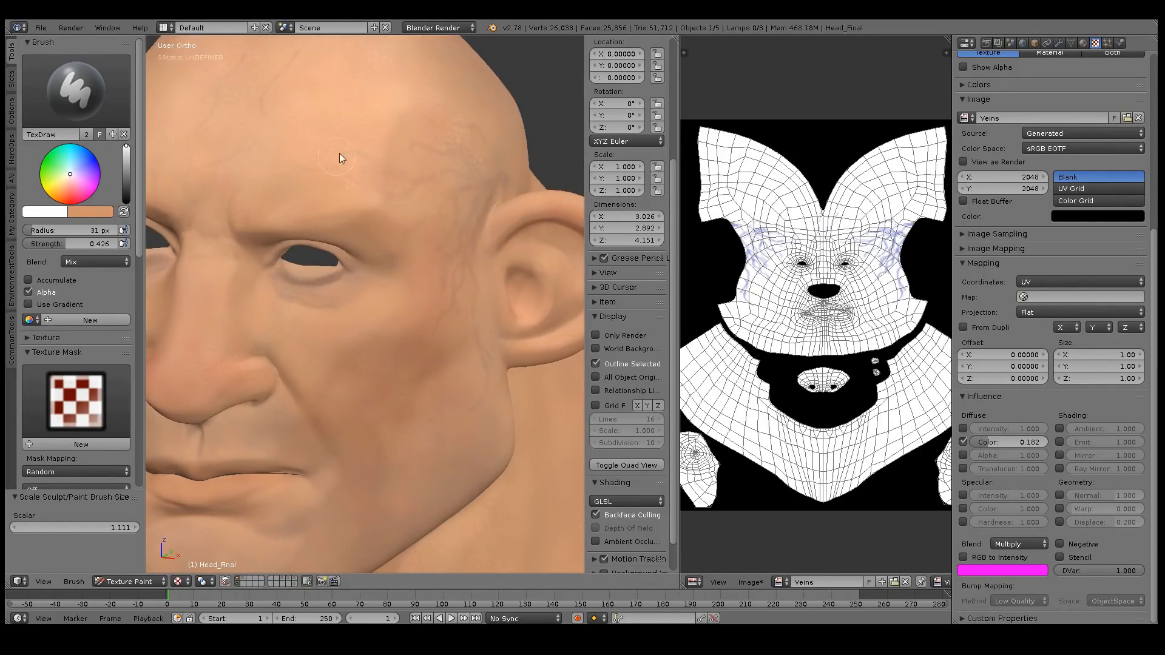
middle_drag(398, 175, 372, 197)
drag(400, 260, 449, 284)
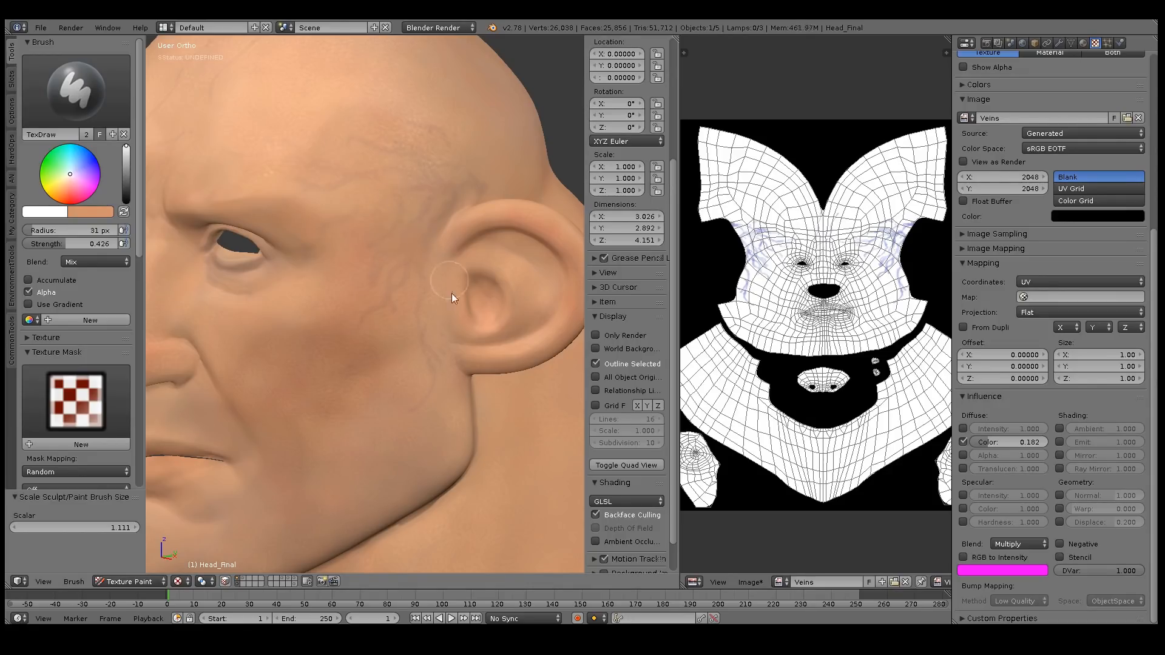
middle_drag(409, 263, 346, 203)
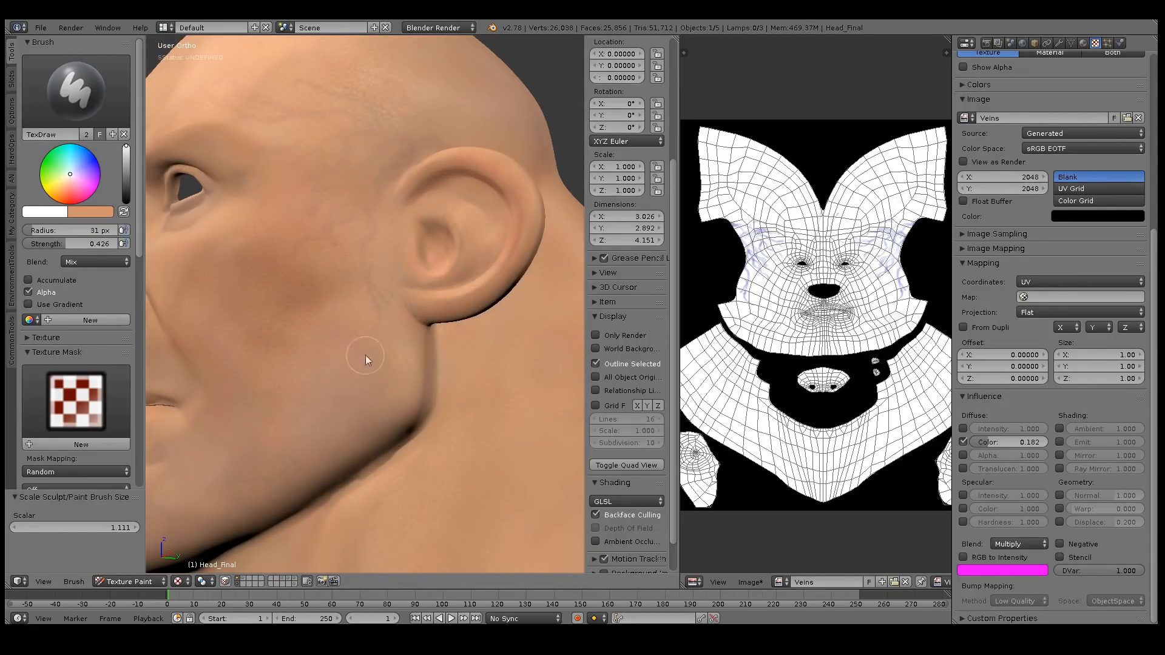
middle_drag(388, 346, 422, 299)
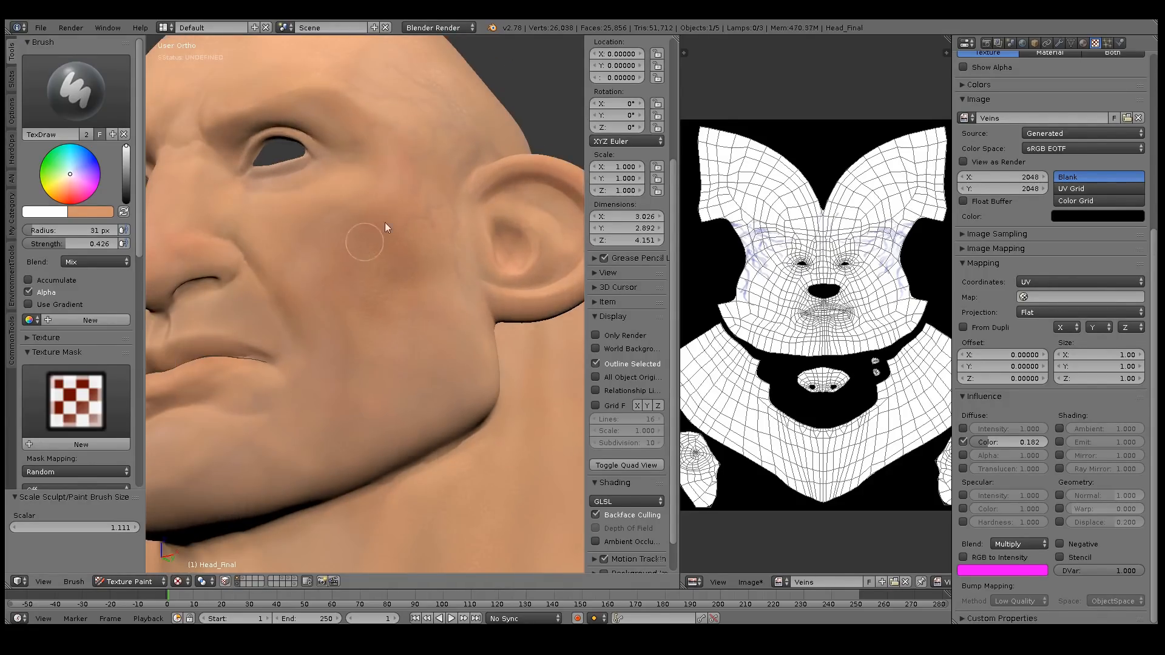
Save the painted vein image as Veins.png in the Textures folder.
scroll(398, 288, up, 3)
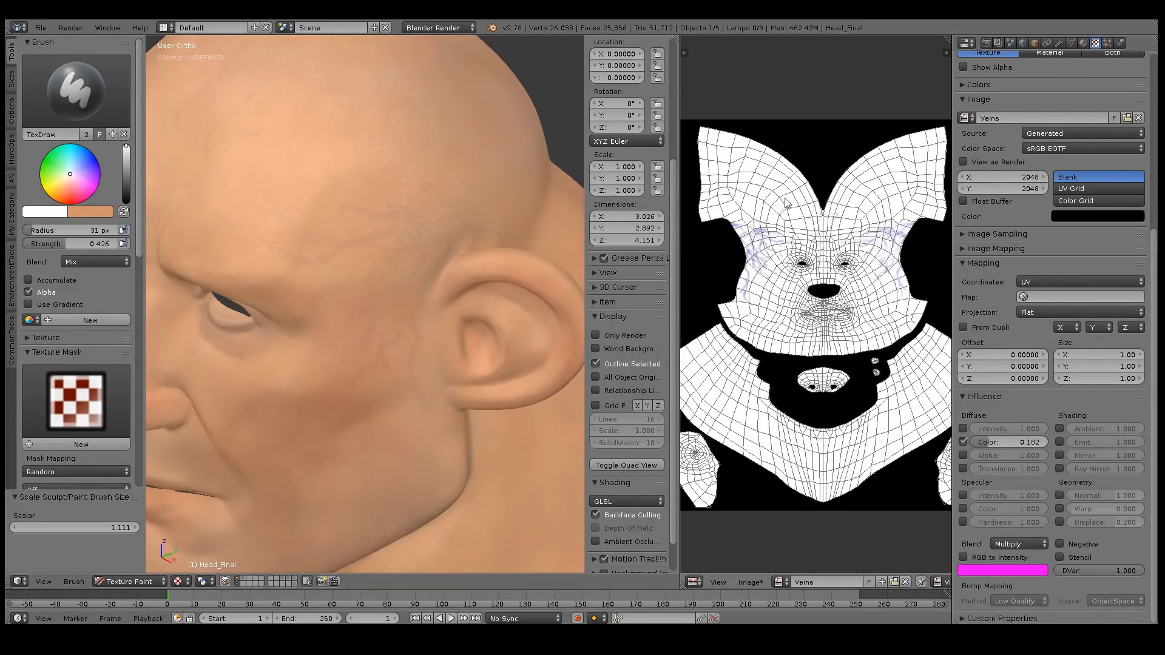
key(F3)
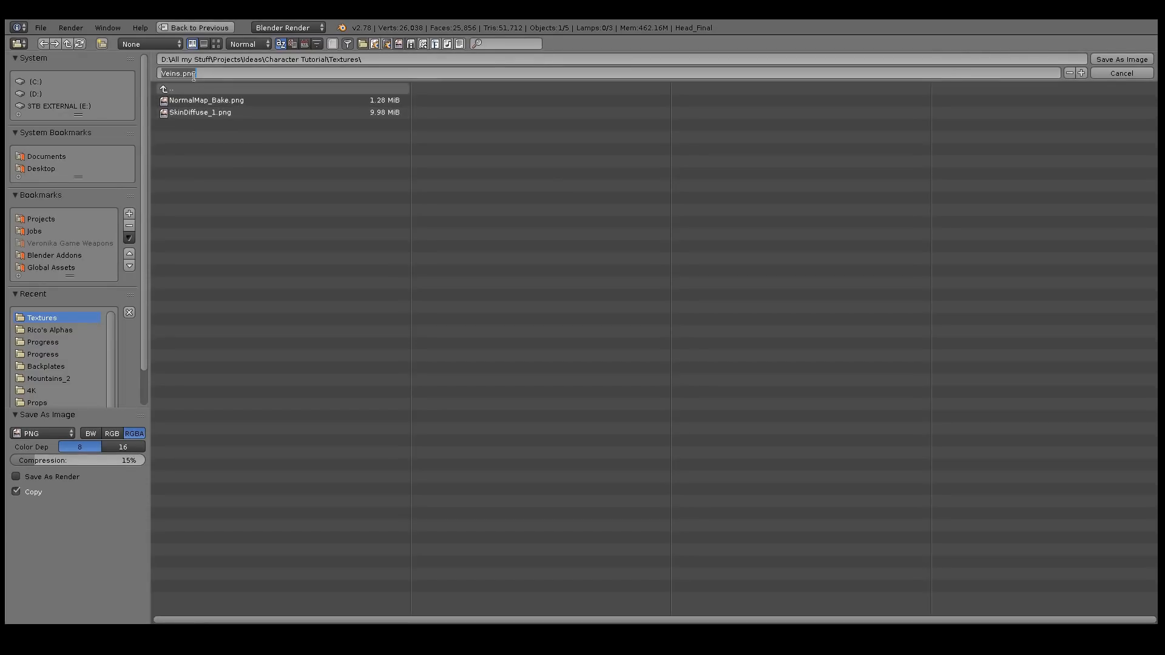
click(549, 320)
click(1121, 59)
Add a diffuse colour paint slot named Freckles_Spots, 2048 by 2048 px, with a blank black image.
mouse_move(456, 304)
middle_down()
mouse_move(519, 321)
mouse_move(487, 305)
middle_up()
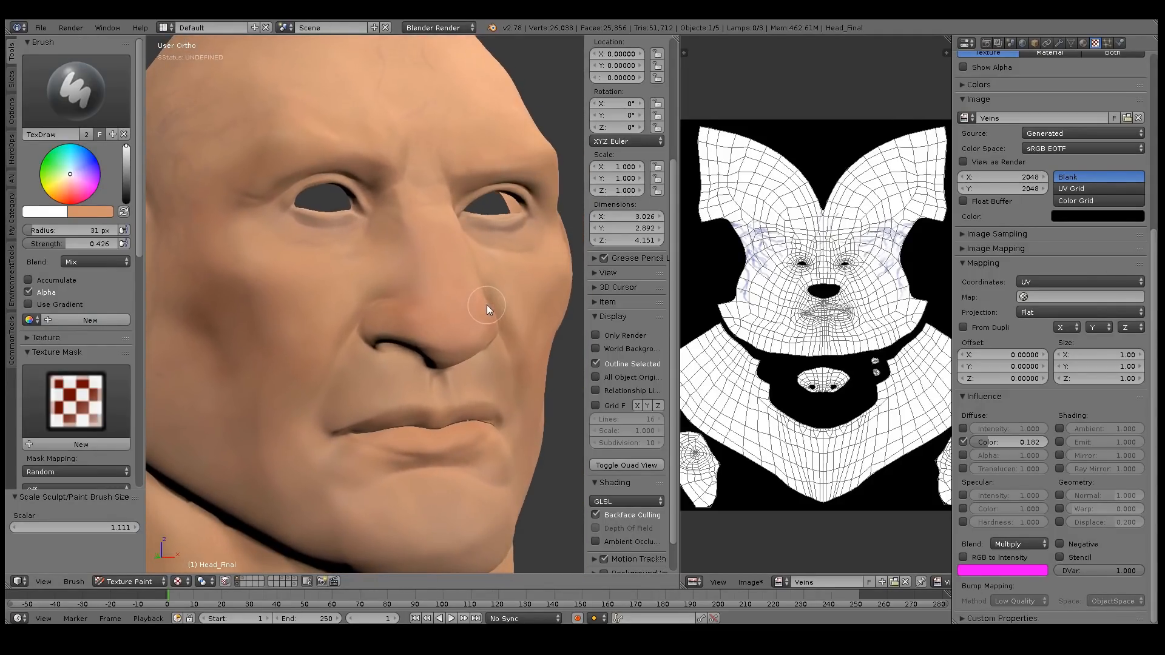
scroll(1147, 255, up, 10)
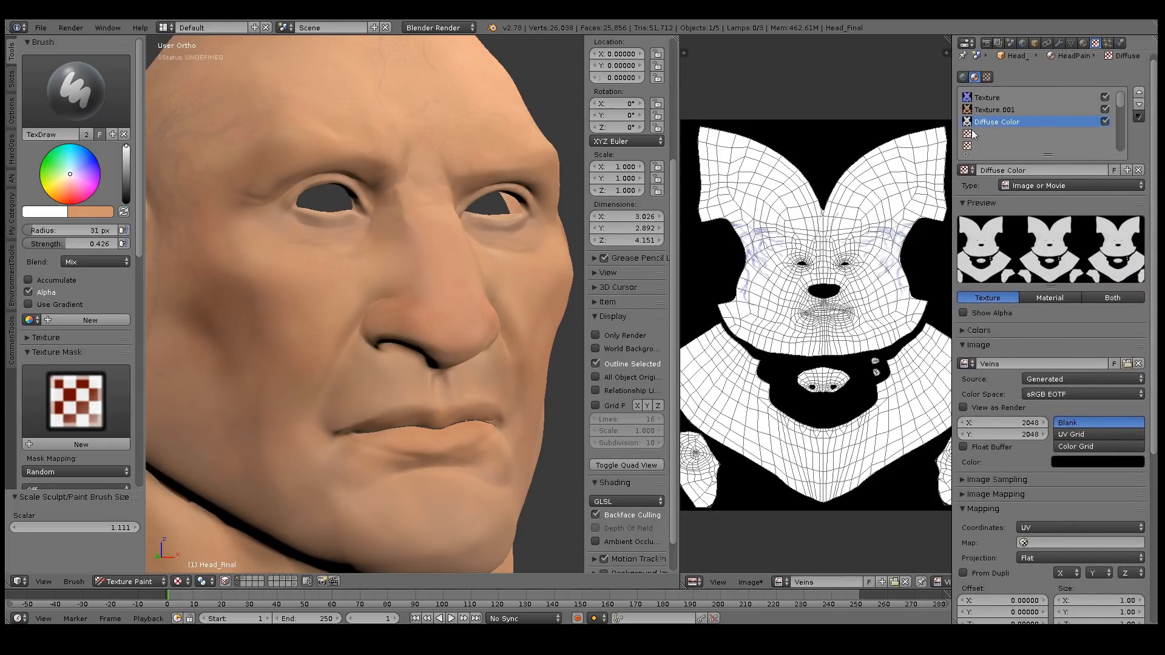
click(978, 133)
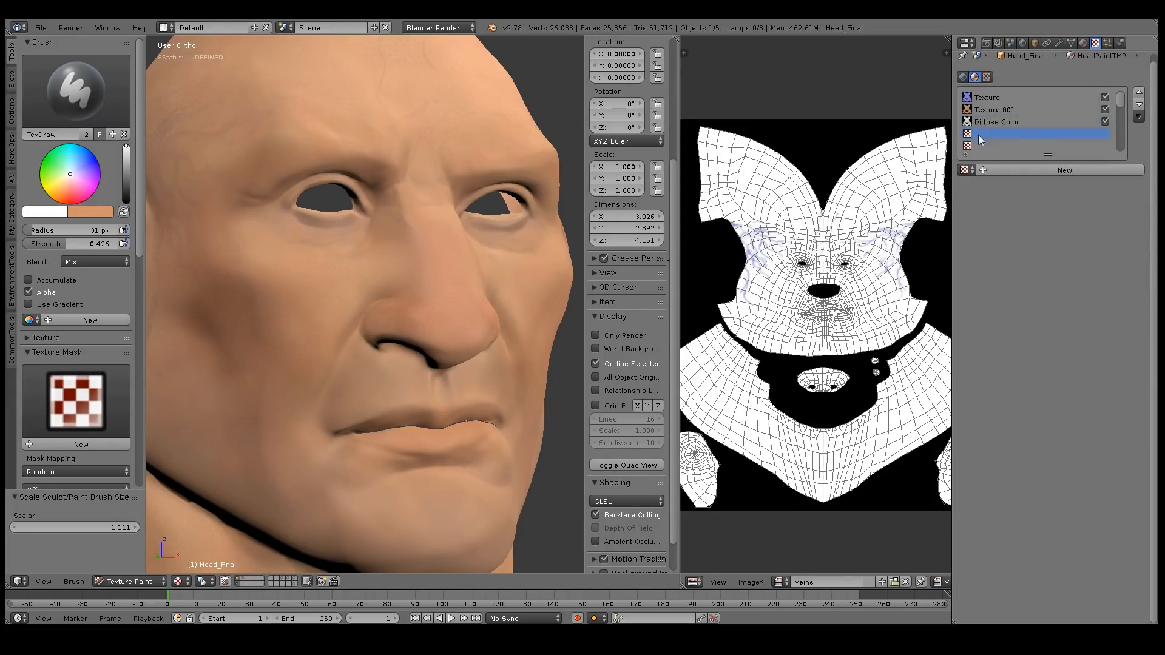
click(11, 80)
click(68, 158)
click(64, 172)
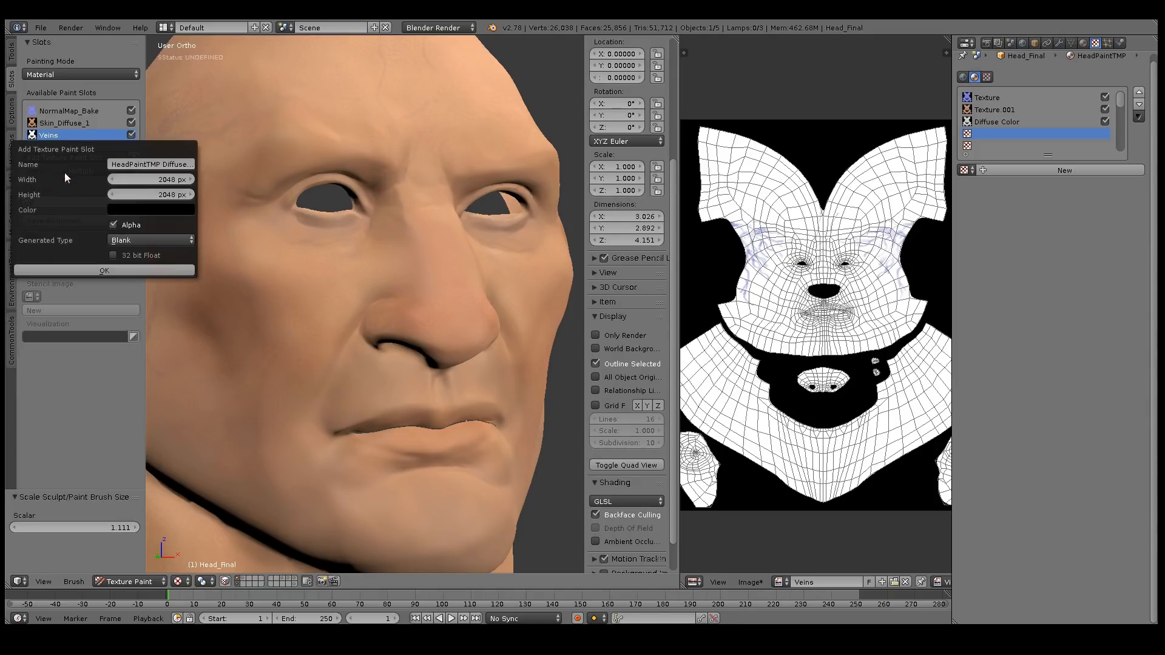
click(155, 165)
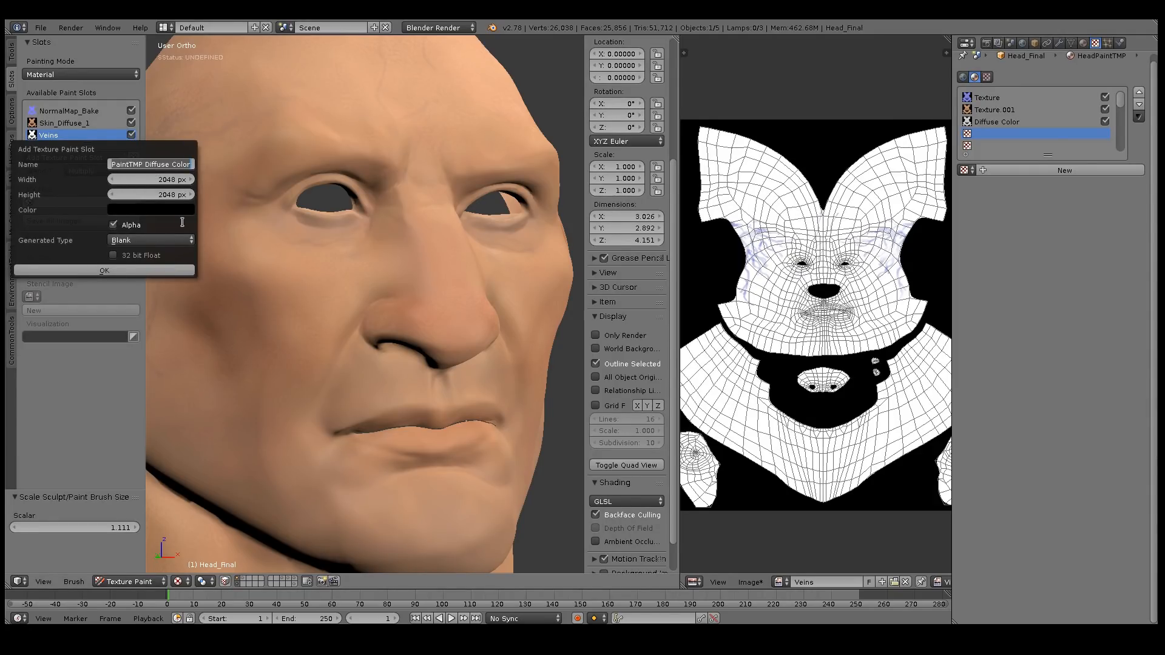
text(Freckle)
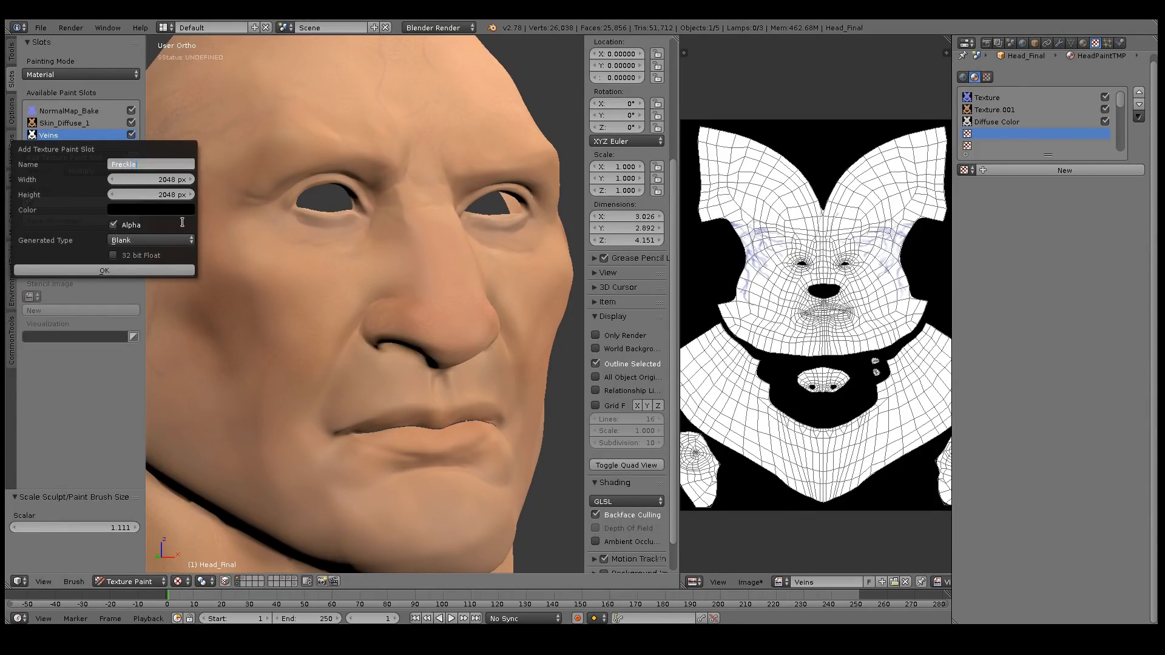
text(s_Spots)
click(137, 270)
click(134, 271)
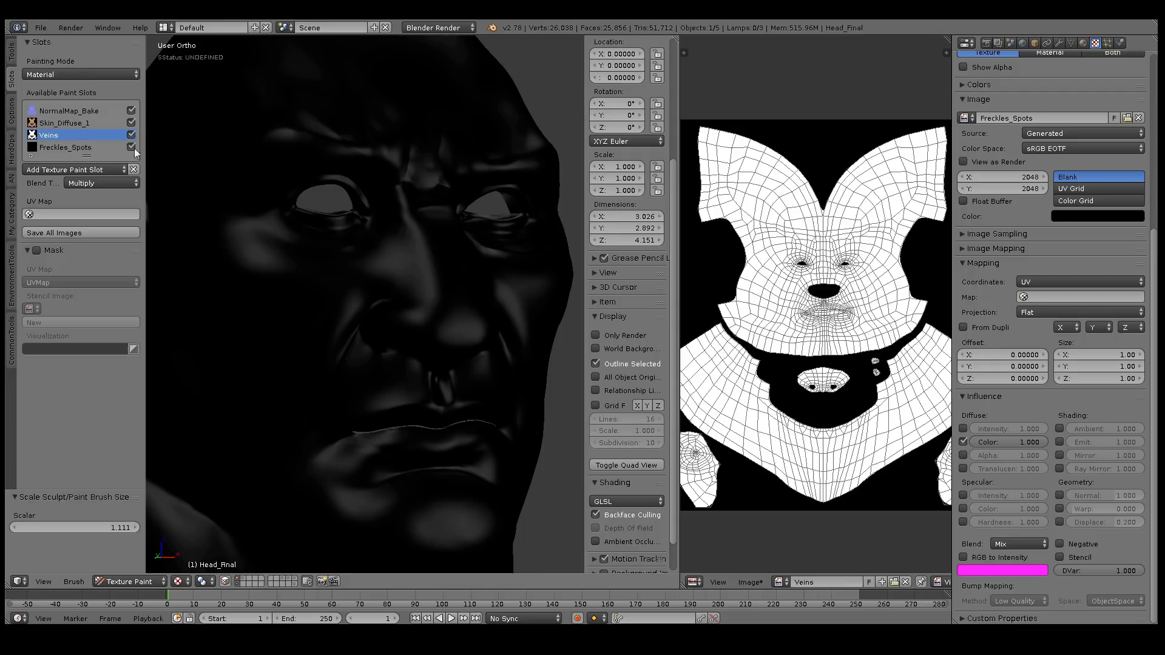
Make Freckles_Spots the active paint slot, fill it with white on the head and set its blend type to Multiply.
click(125, 147)
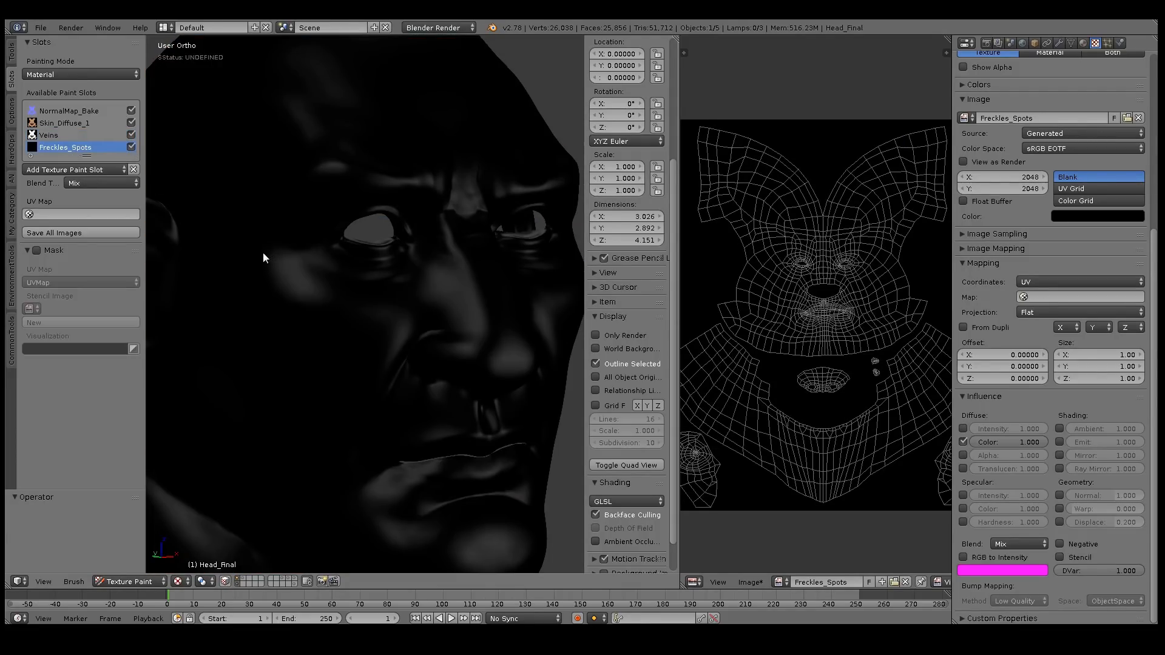
click(287, 296)
middle_drag(285, 296, 252, 261)
click(1018, 544)
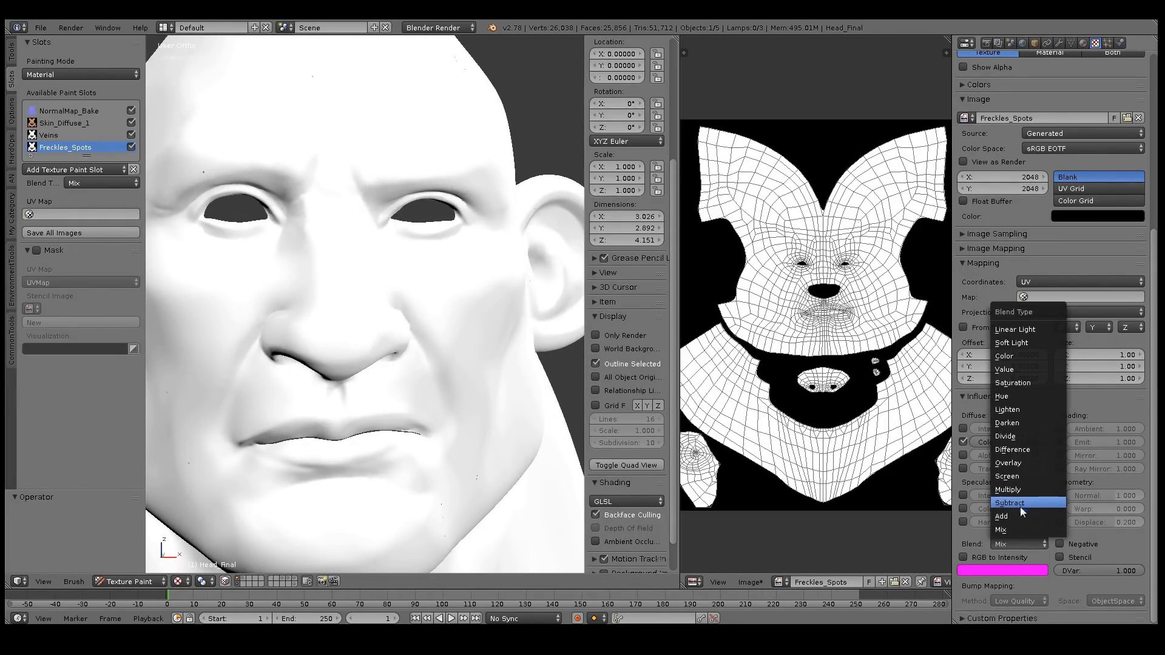
click(1012, 491)
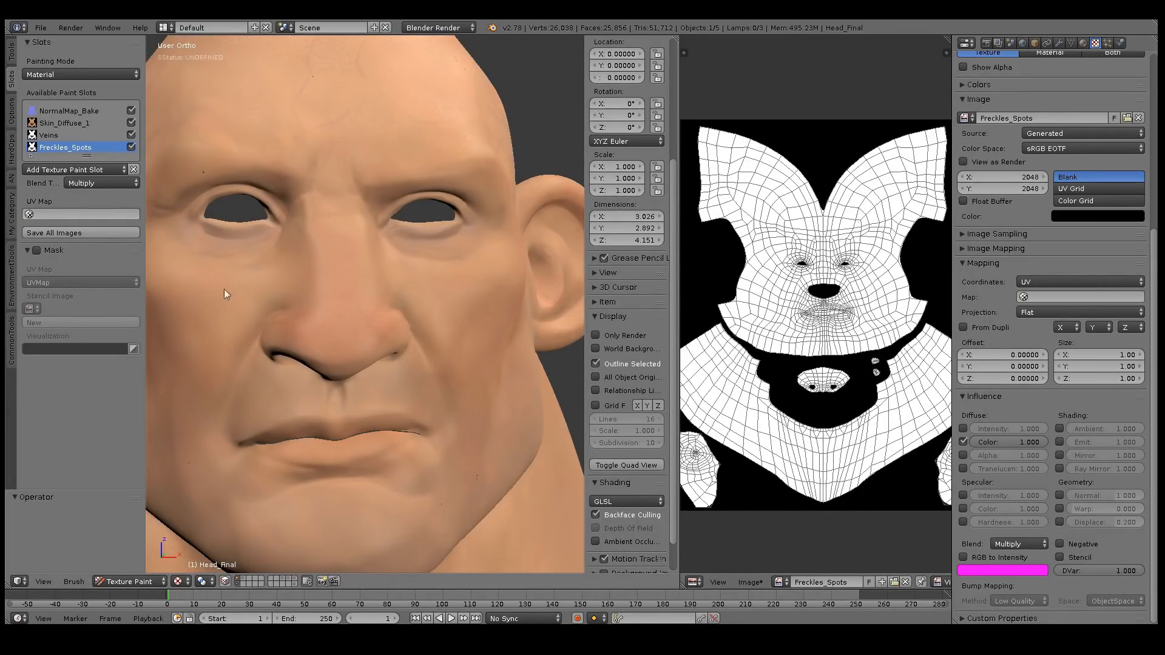
Switch to the TexDraw brush and give it a new mask texture.
click(11, 53)
click(54, 89)
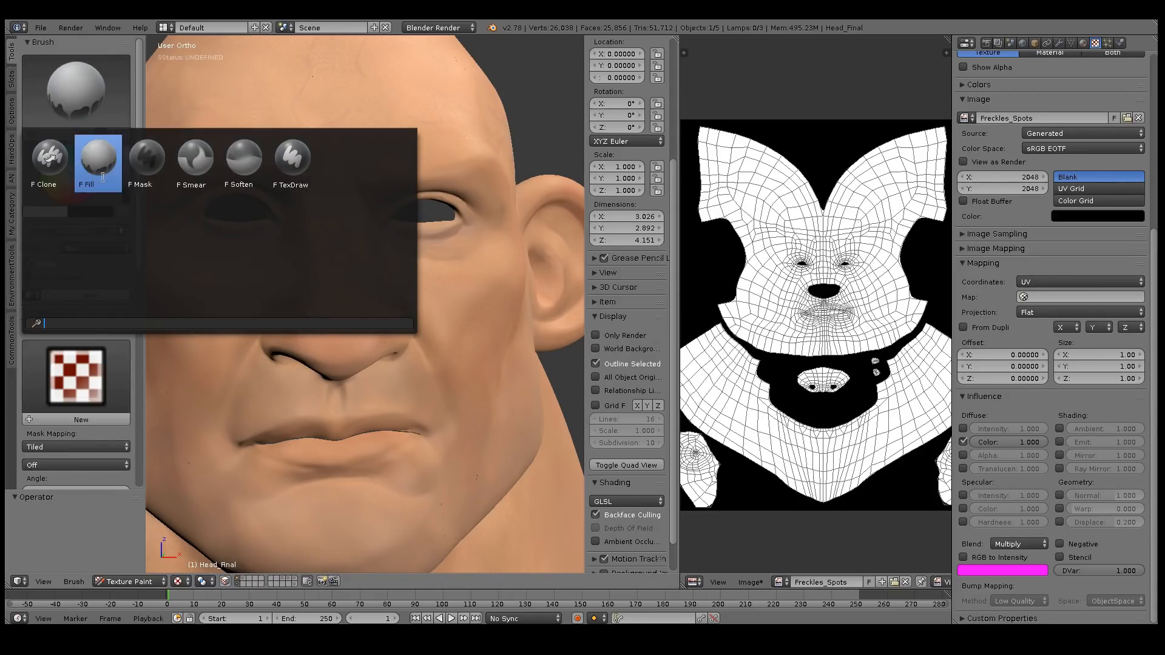
click(292, 161)
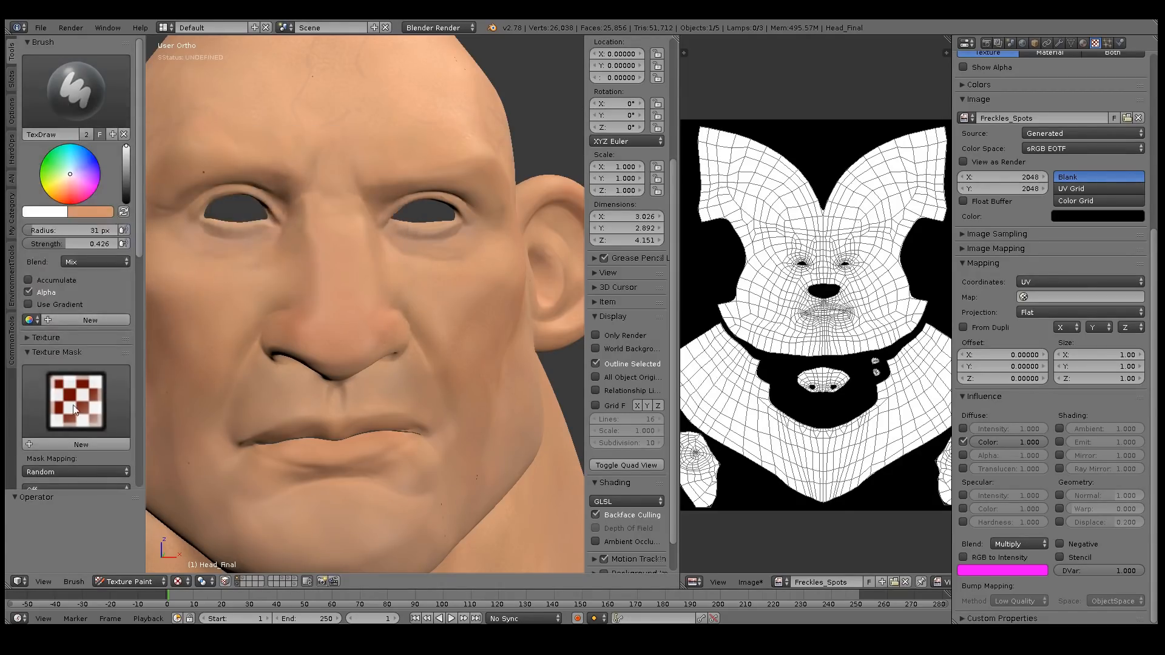
click(71, 443)
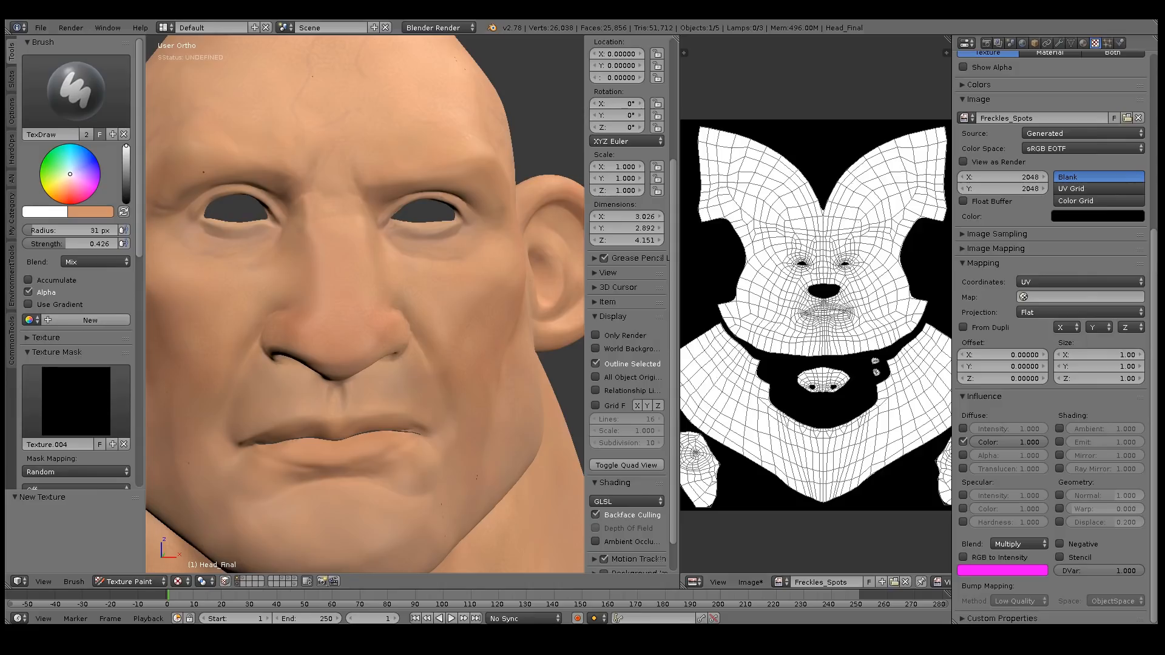
Load SkinSpot1_Alpha.png from the Rico's Alphas folder as the image of the brush mask texture.
drag(1152, 248, 1143, 73)
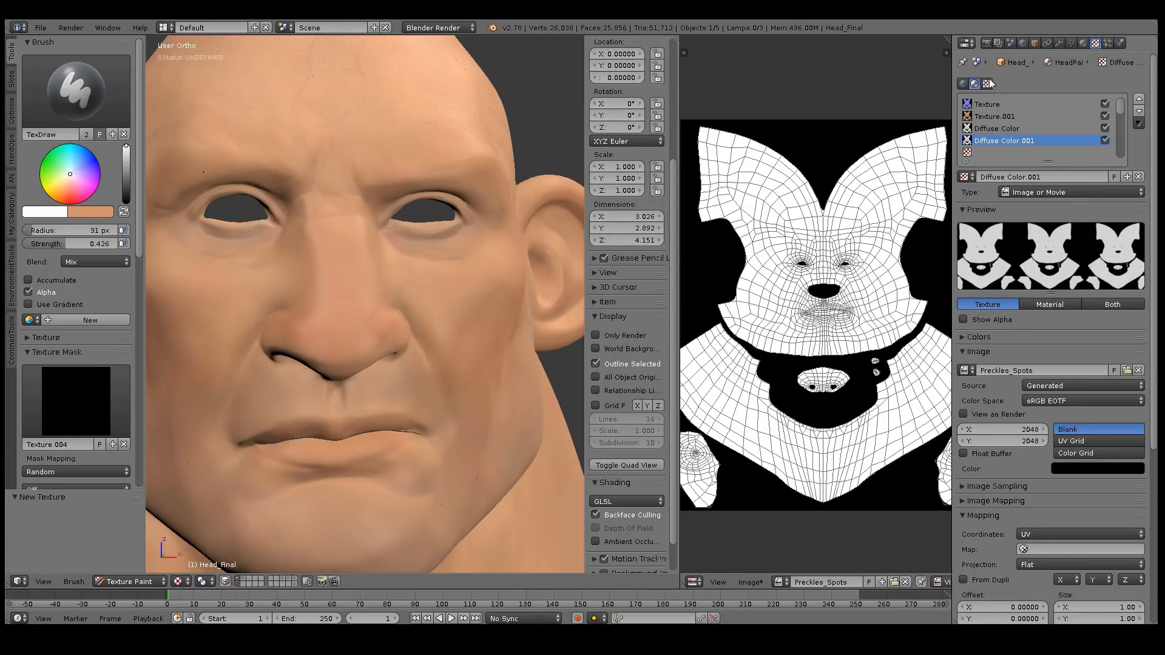
click(988, 84)
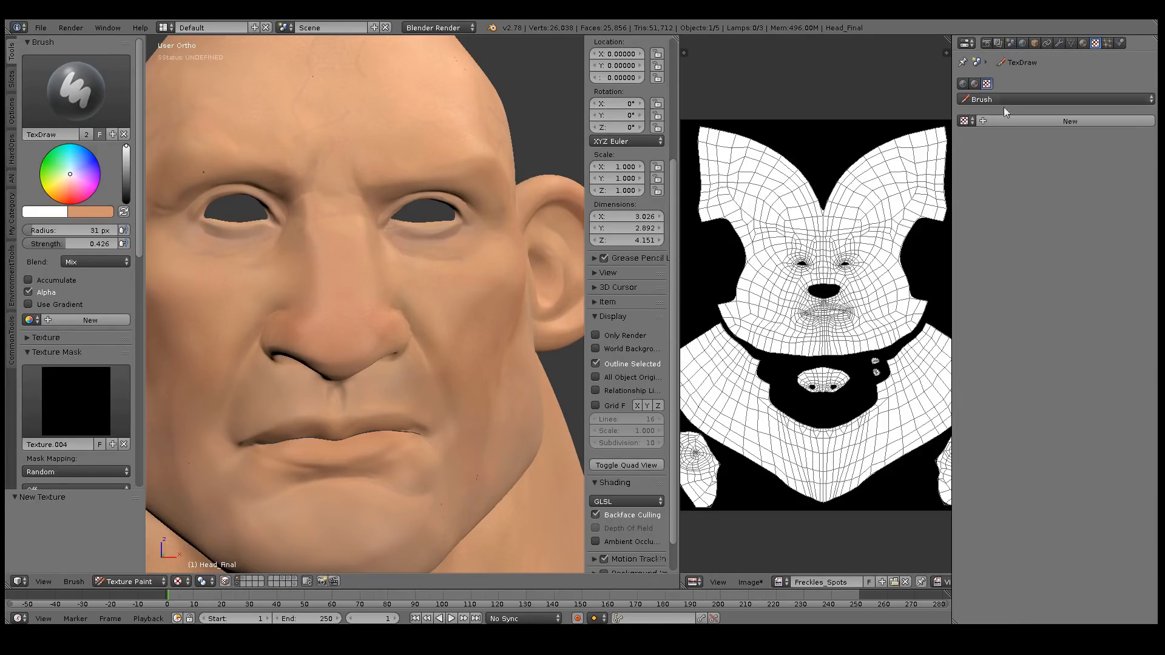
click(1004, 100)
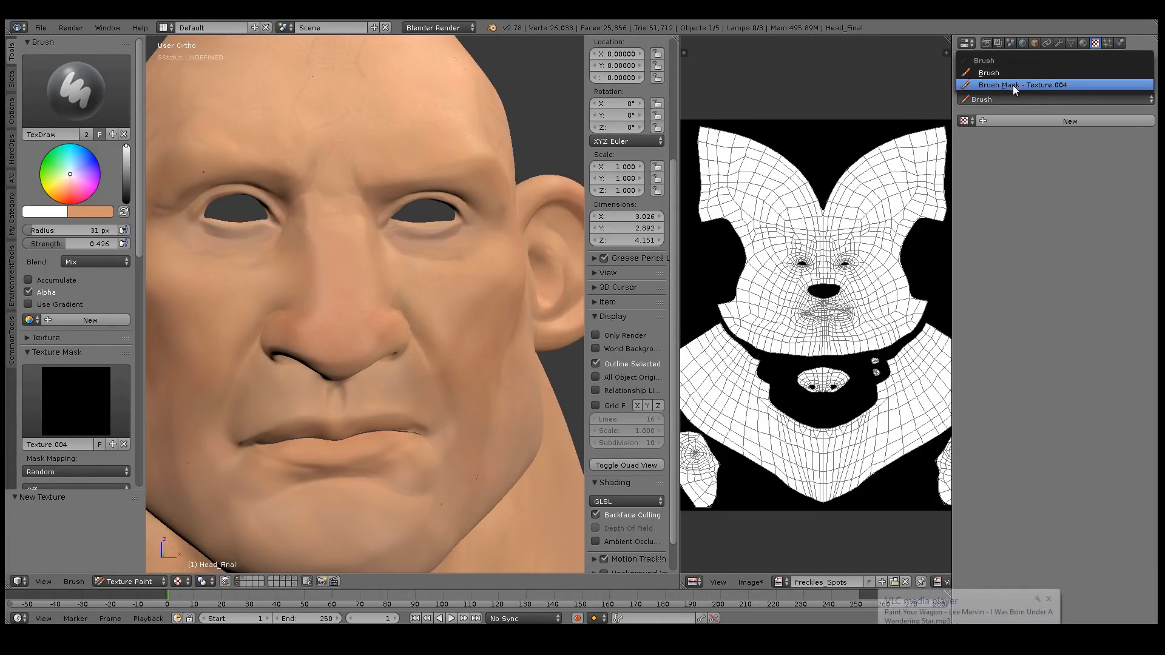
click(1014, 85)
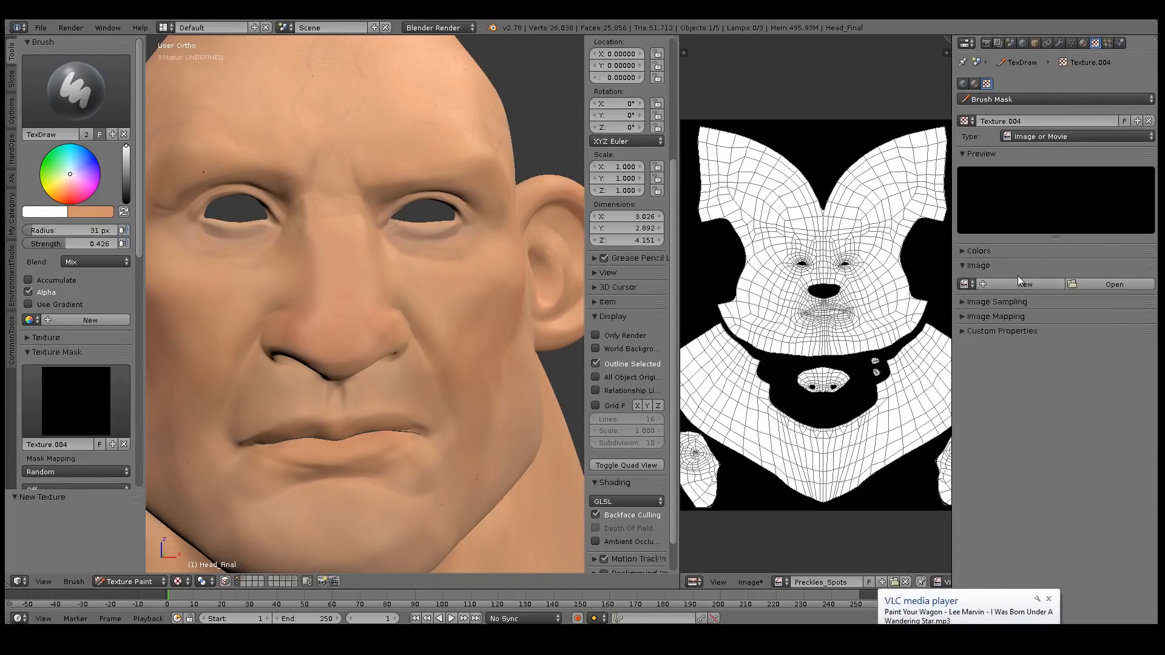
click(974, 282)
click(1026, 282)
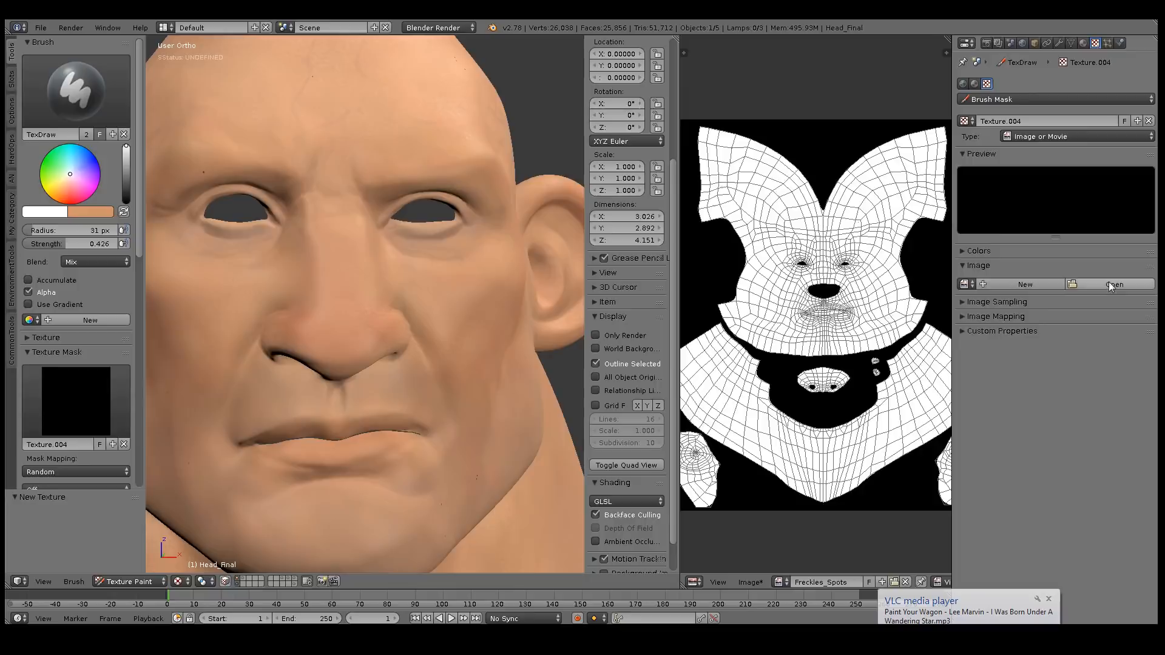
click(1111, 285)
click(42, 318)
click(46, 328)
click(216, 44)
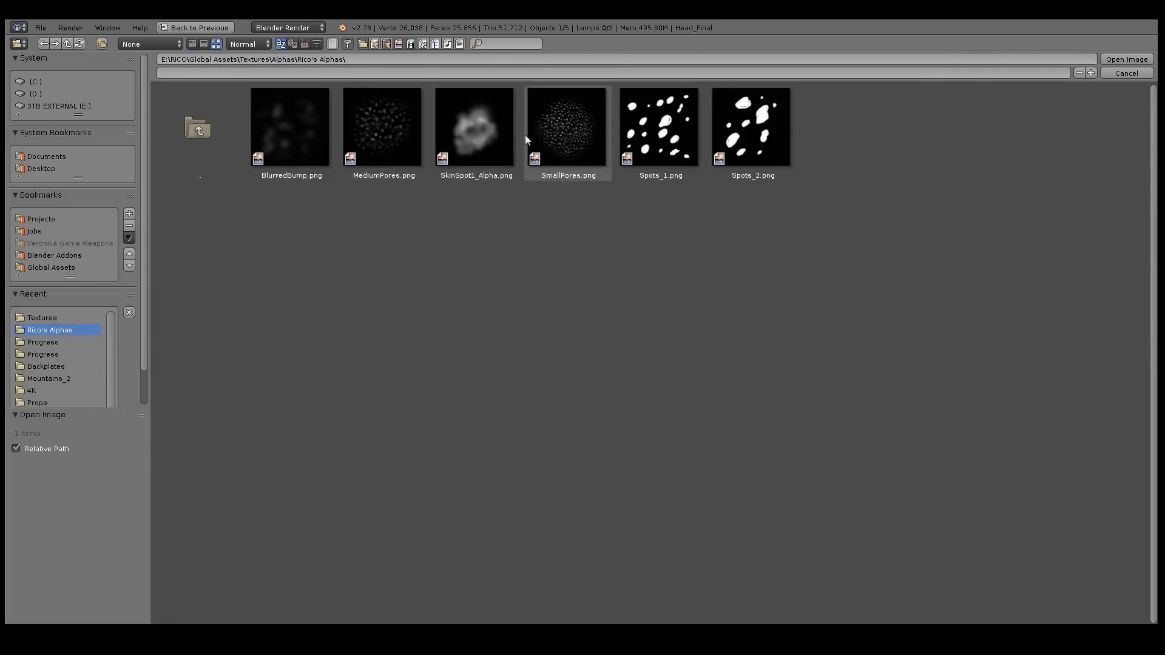
click(478, 138)
click(1124, 60)
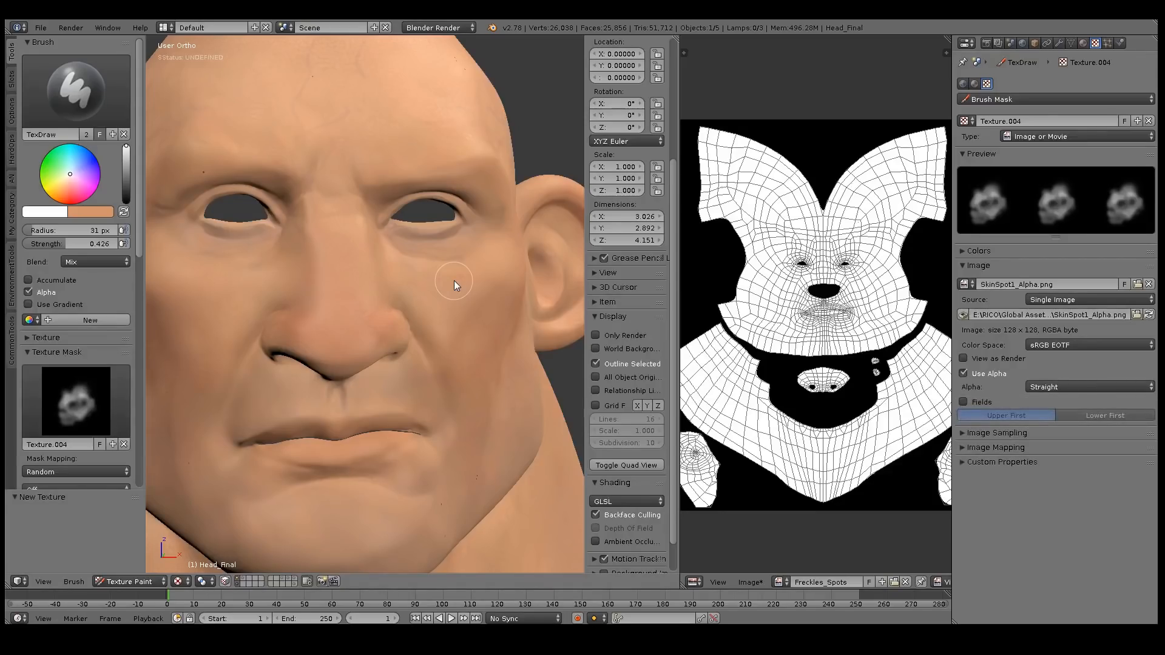
Set the brush colour to dark brown, try it with a short stroke on the cheek and undo the stroke.
middle_drag(443, 277, 409, 272)
scroll(410, 292, up, 2)
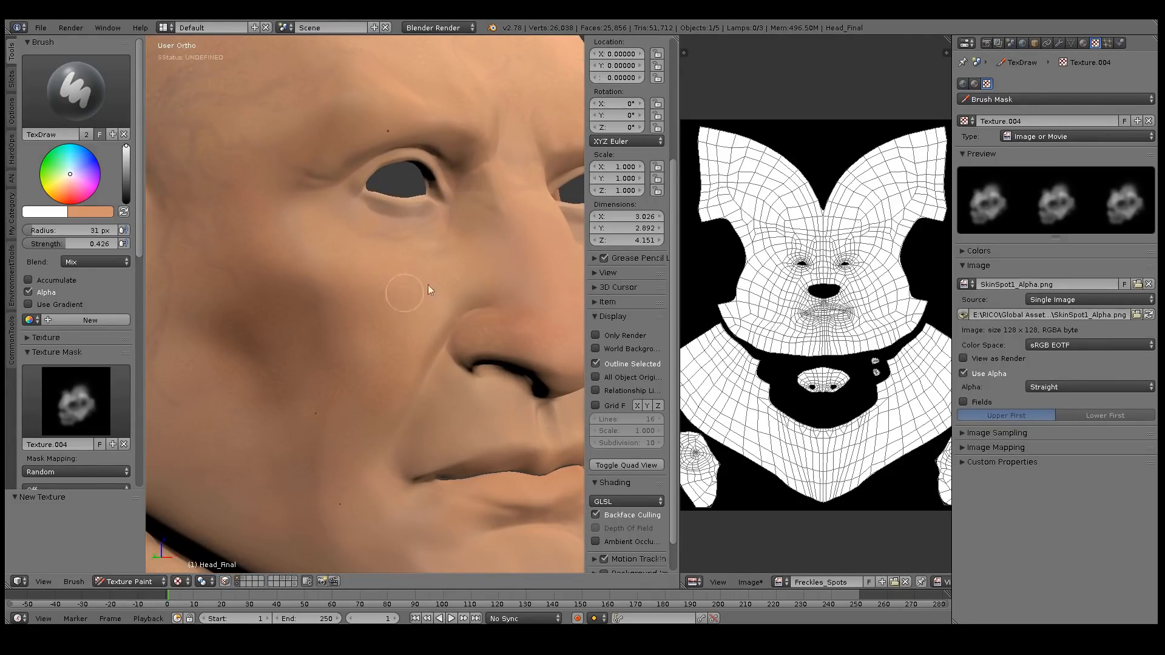
click(61, 195)
drag(129, 179, 123, 187)
drag(367, 299, 383, 290)
key(ctrl+z)
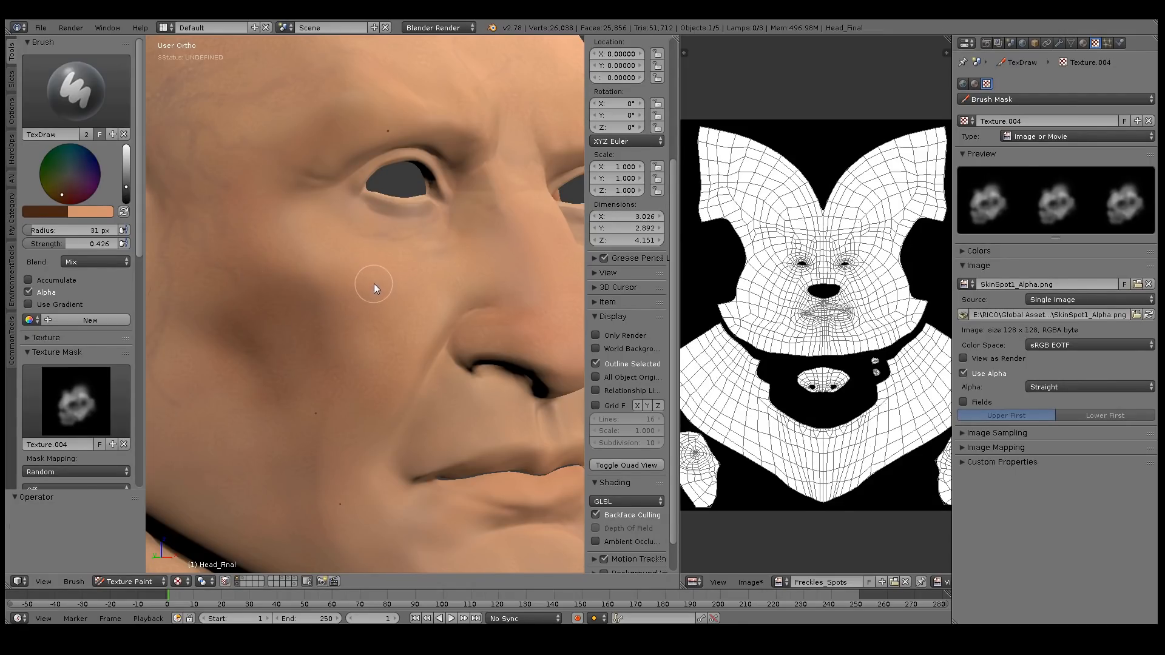
Reduce the brush radius to 24 px and enable Random rotation for the brush mask.
key(bracketleft)
key(bracketleft)
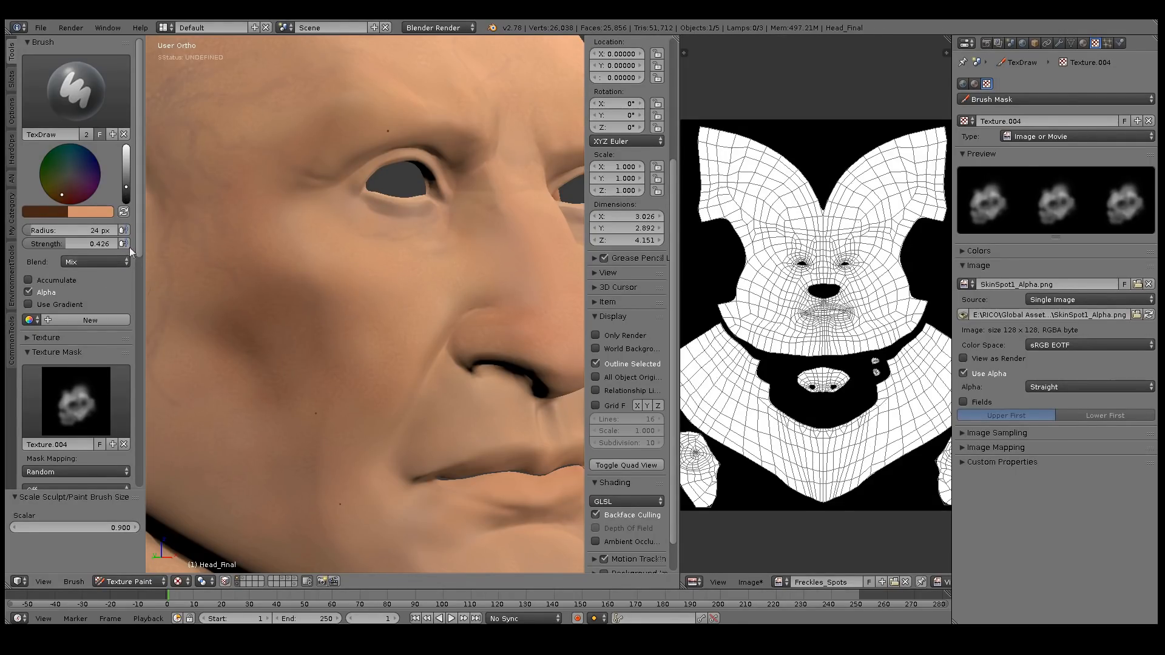
mouse_move(137, 241)
mouse_down()
mouse_move(126, 442)
mouse_move(119, 373)
mouse_up()
click(27, 268)
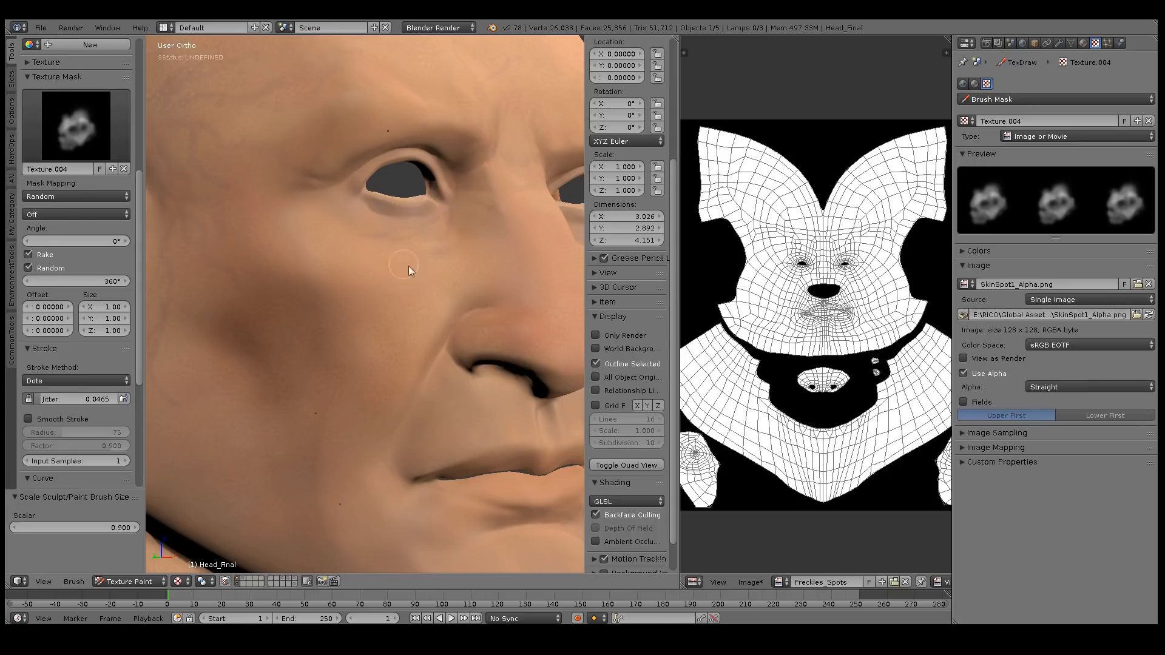
Dab brown skin spots on both cheeks, reducing the brush radius to 9 px for the smaller ones.
click(472, 283)
middle_drag(472, 282, 391, 275)
key(ctrl+z)
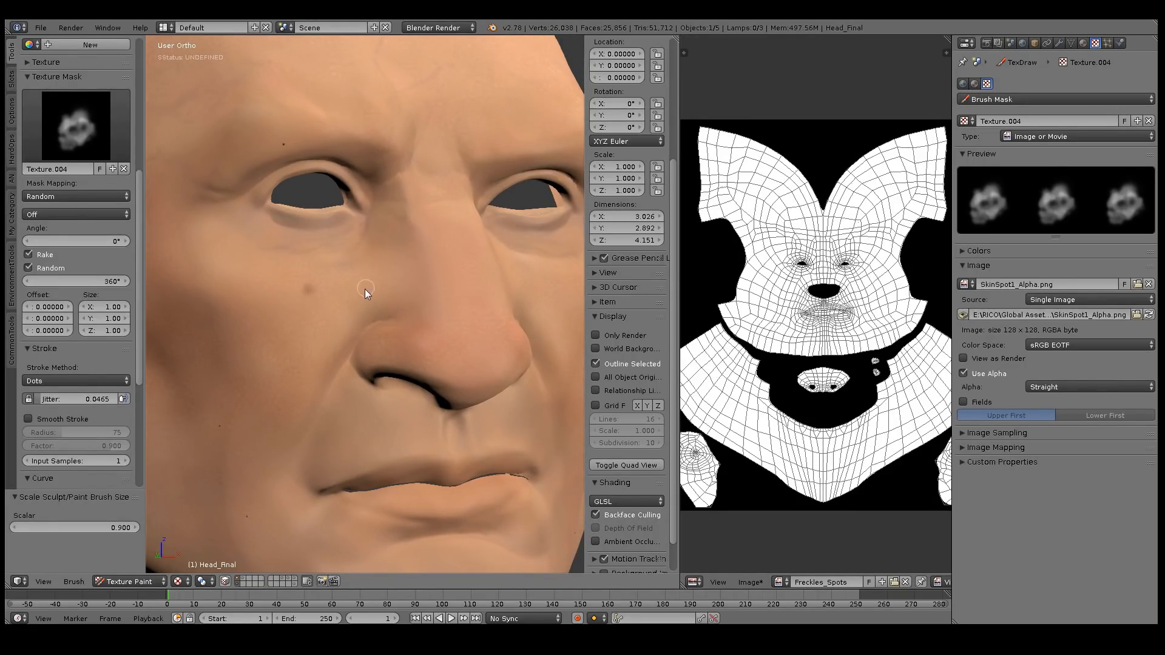
middle_drag(456, 351, 450, 283)
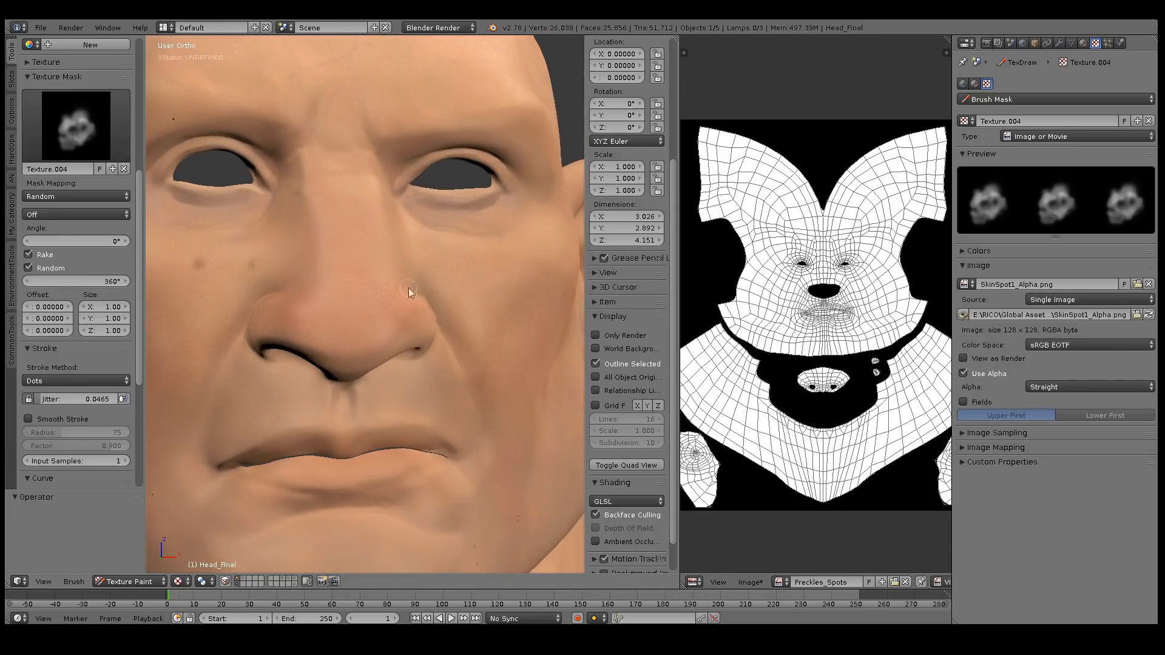
scroll(137, 213, up, 3)
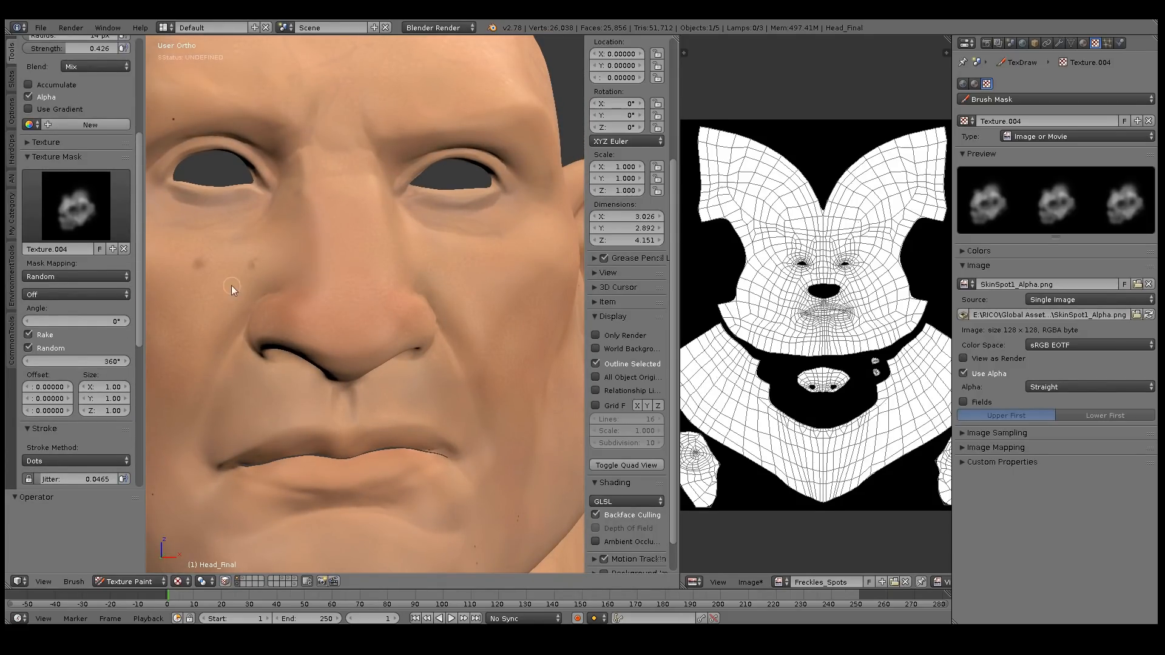
key(bracketleft)
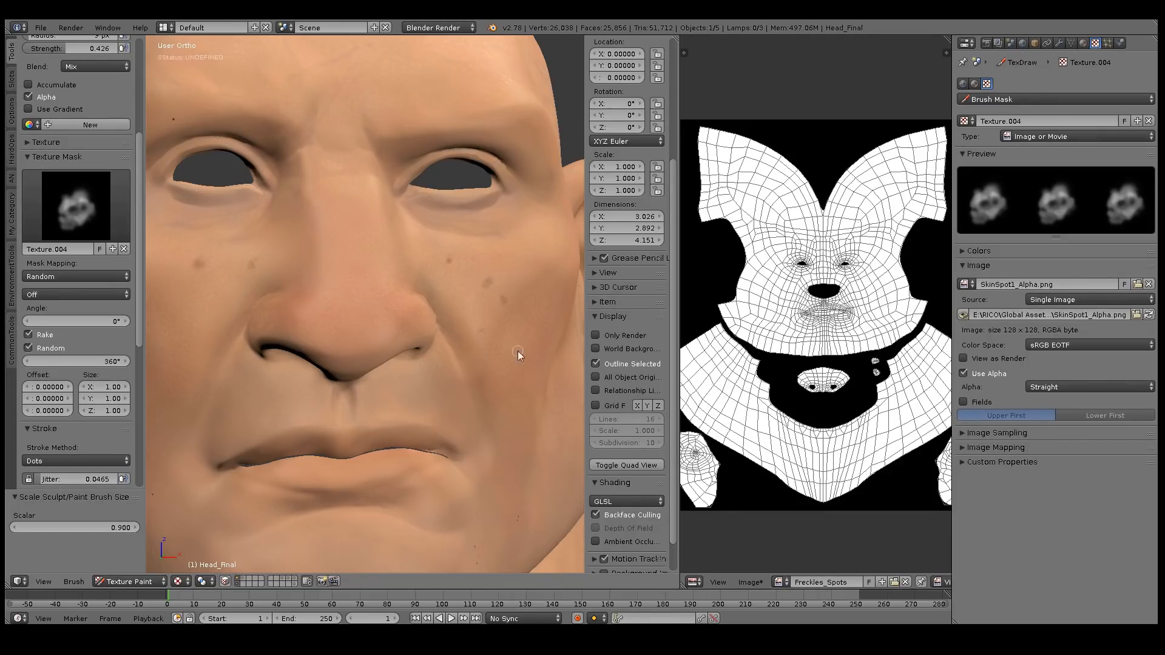
Dab small brown spots on the forehead above the eyebrow.
middle_drag(517, 389, 455, 302)
middle_drag(369, 300, 446, 304)
middle_drag(427, 157, 382, 218)
click(462, 235)
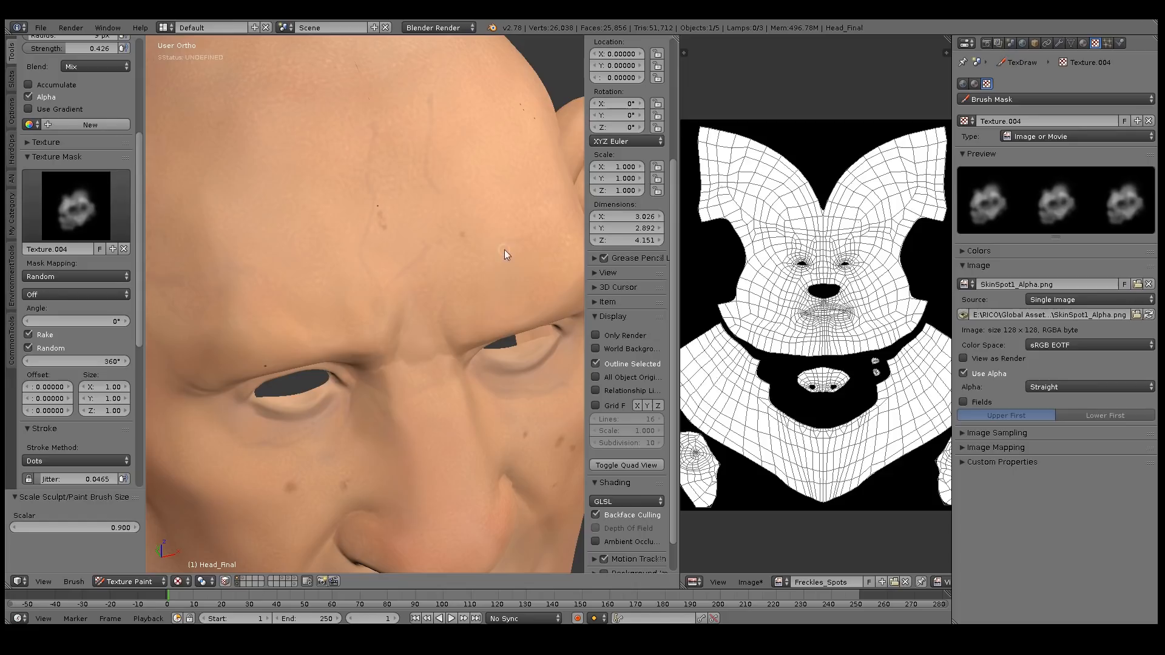
Change the brush colour to reddish brown and dab small spots on the forehead and cheek.
scroll(133, 191, up, 5)
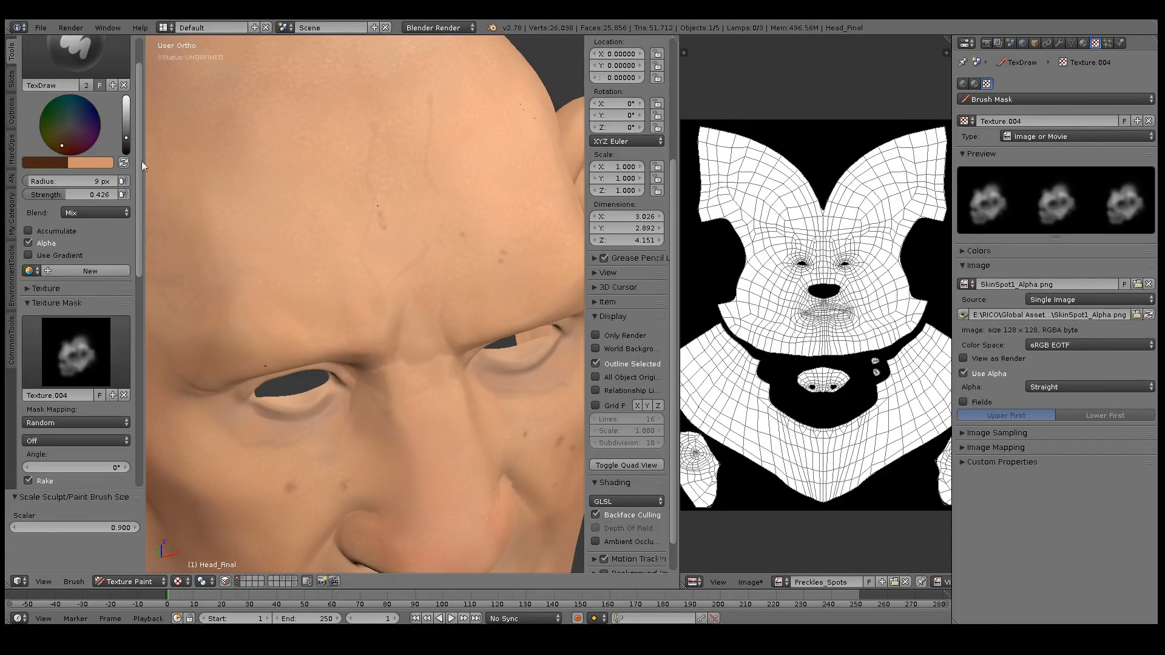
click(125, 133)
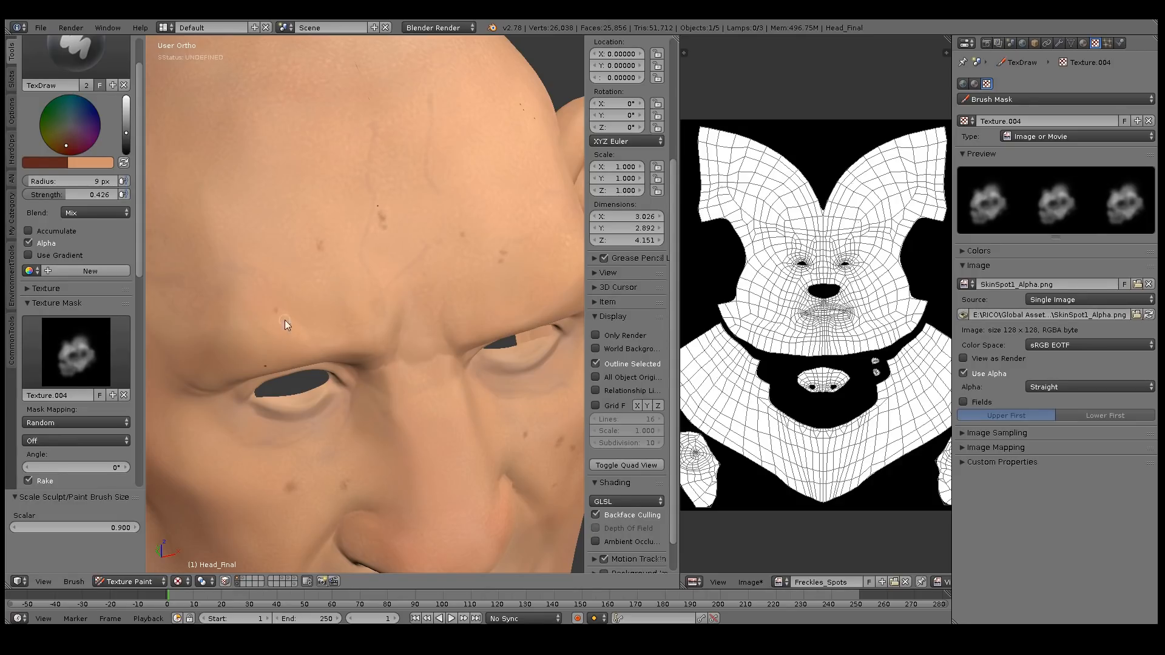
middle_drag(272, 276, 330, 231)
click(370, 303)
click(352, 362)
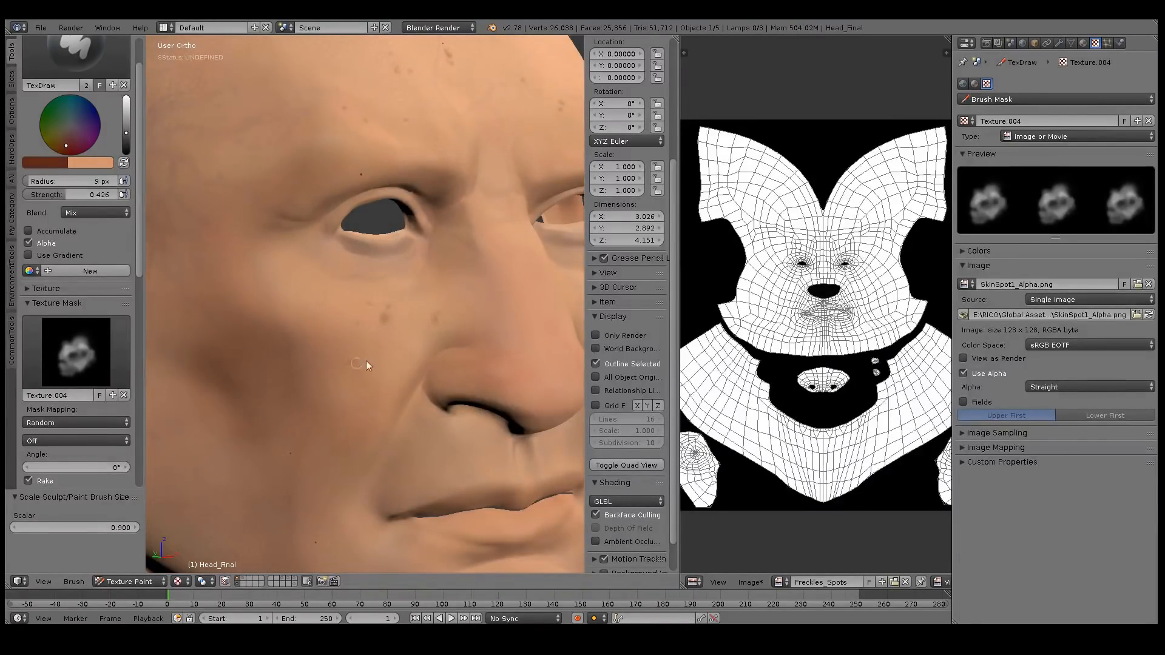
Dab reddish-brown freckles over the tip and bridge of the nose.
middle_drag(537, 337, 427, 303)
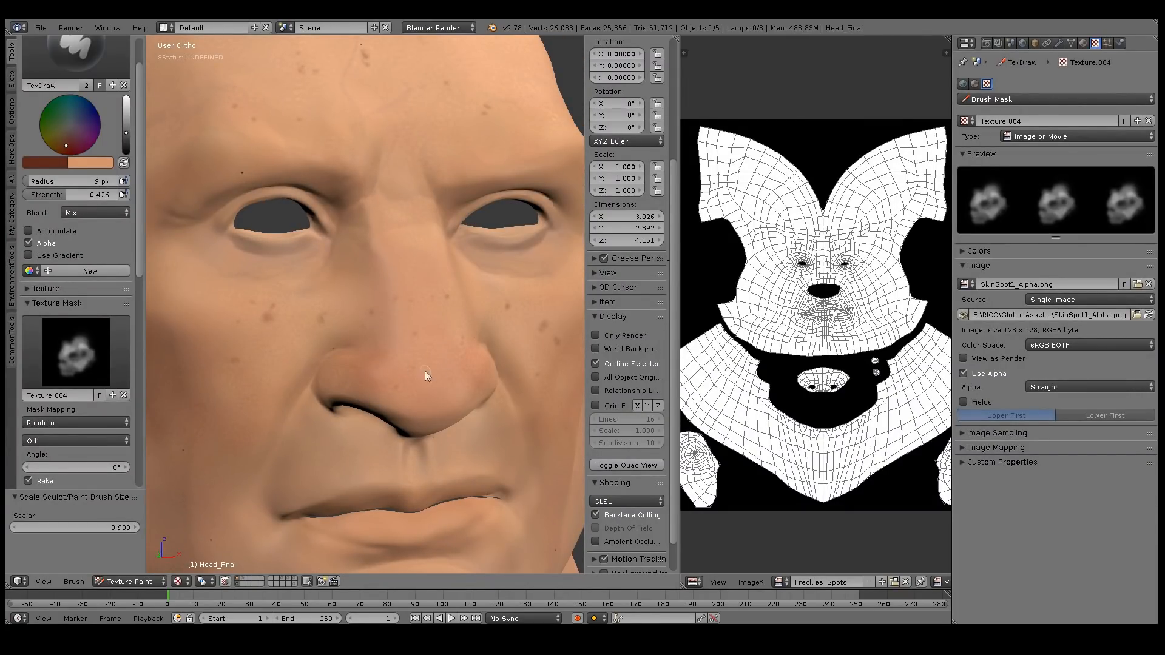
middle_drag(384, 387, 433, 348)
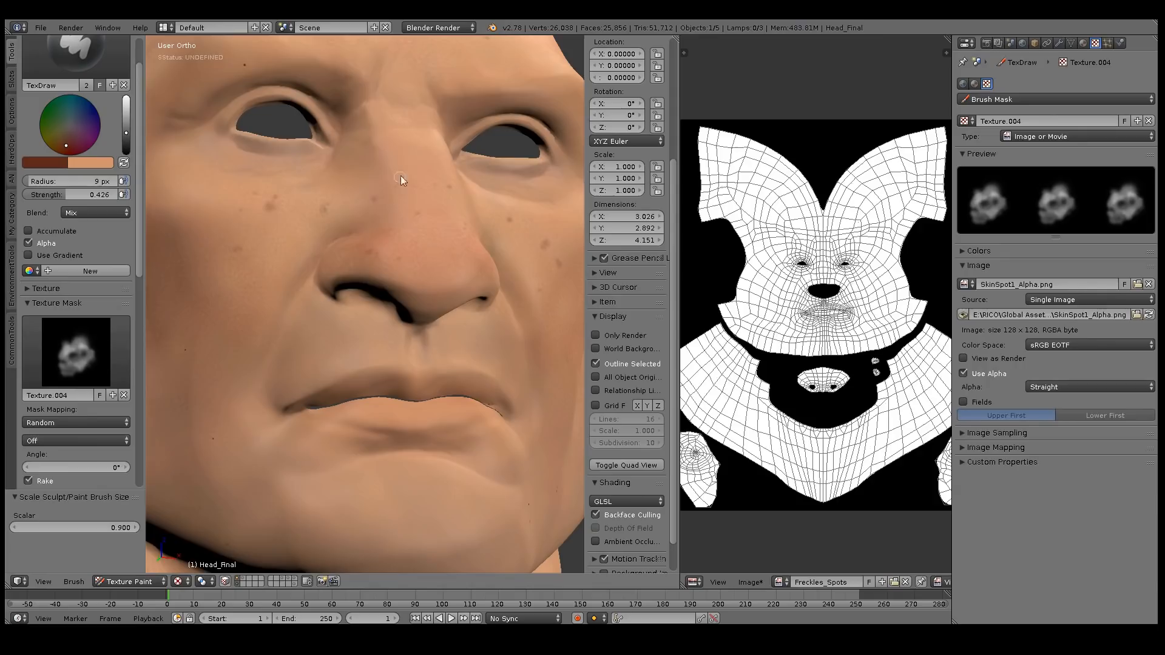
middle_drag(453, 170, 394, 204)
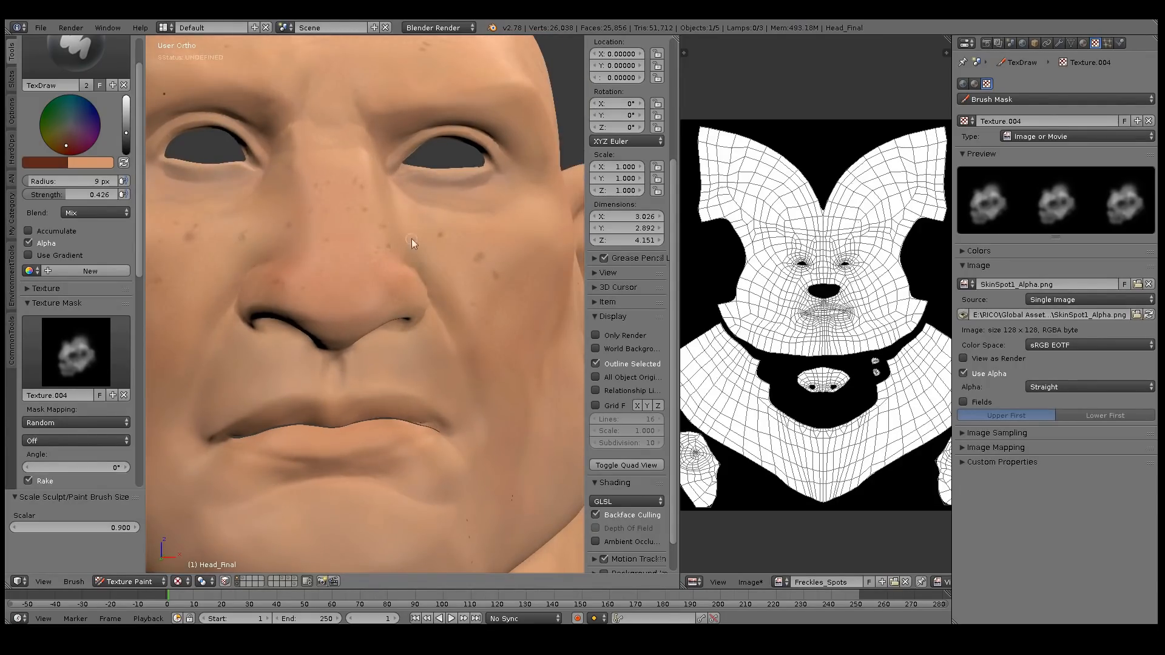
Brighten the brush colour to orange-red and dab small freckles across the cheek below the eye and out toward the ear.
middle_drag(343, 238, 366, 217)
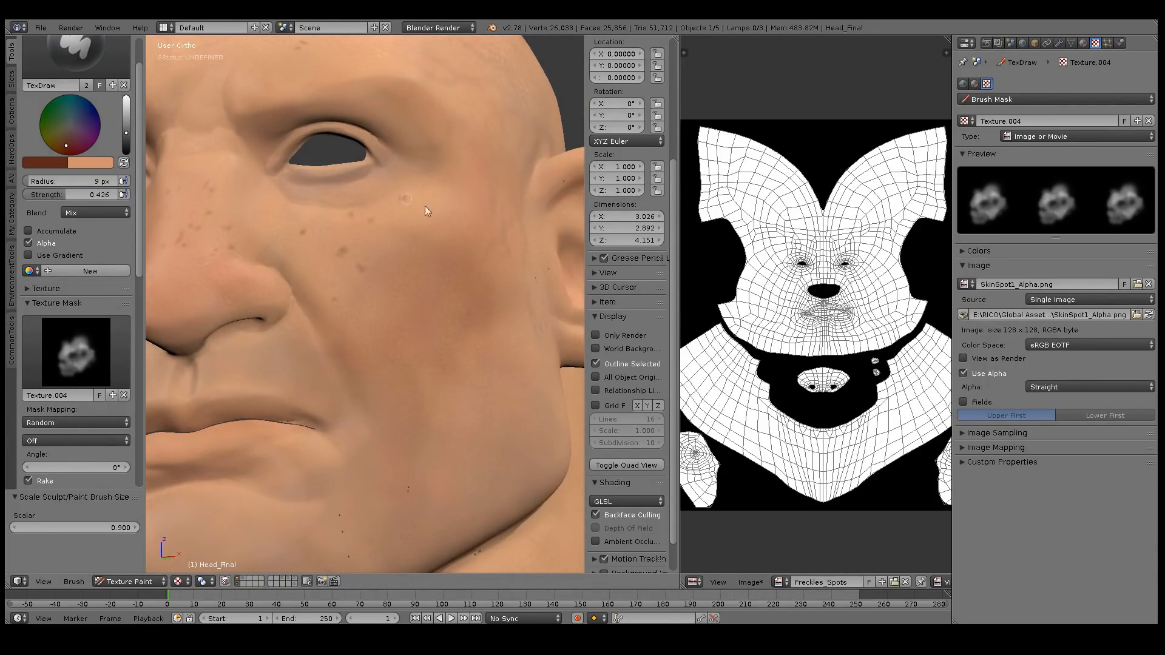
click(125, 116)
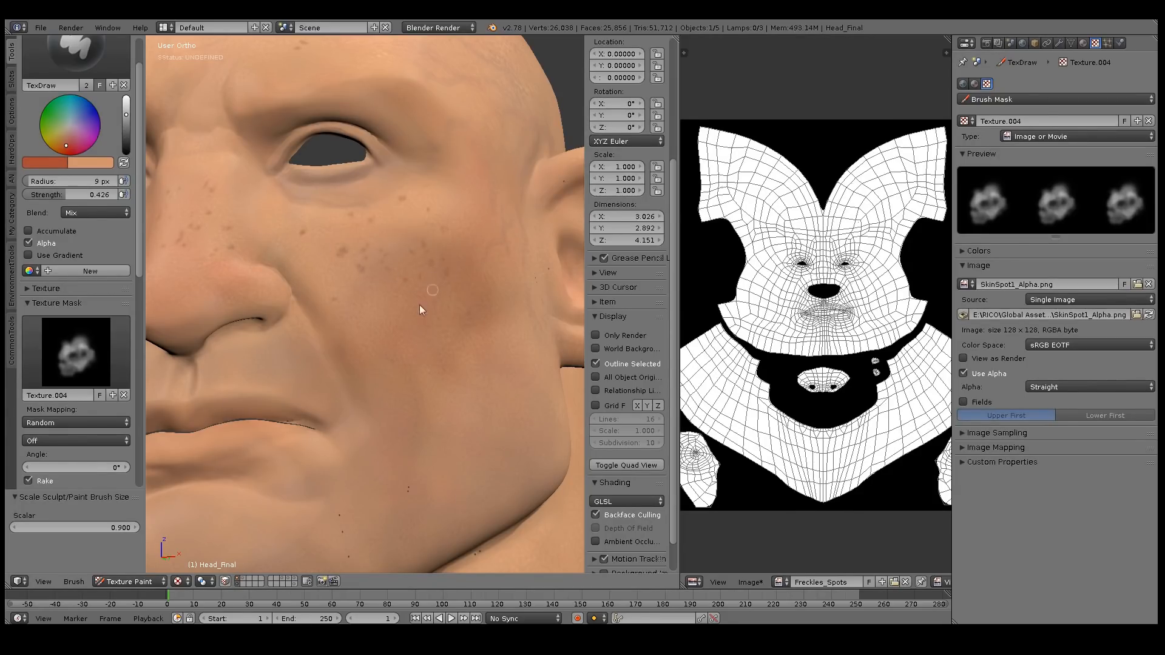
middle_drag(414, 287, 427, 255)
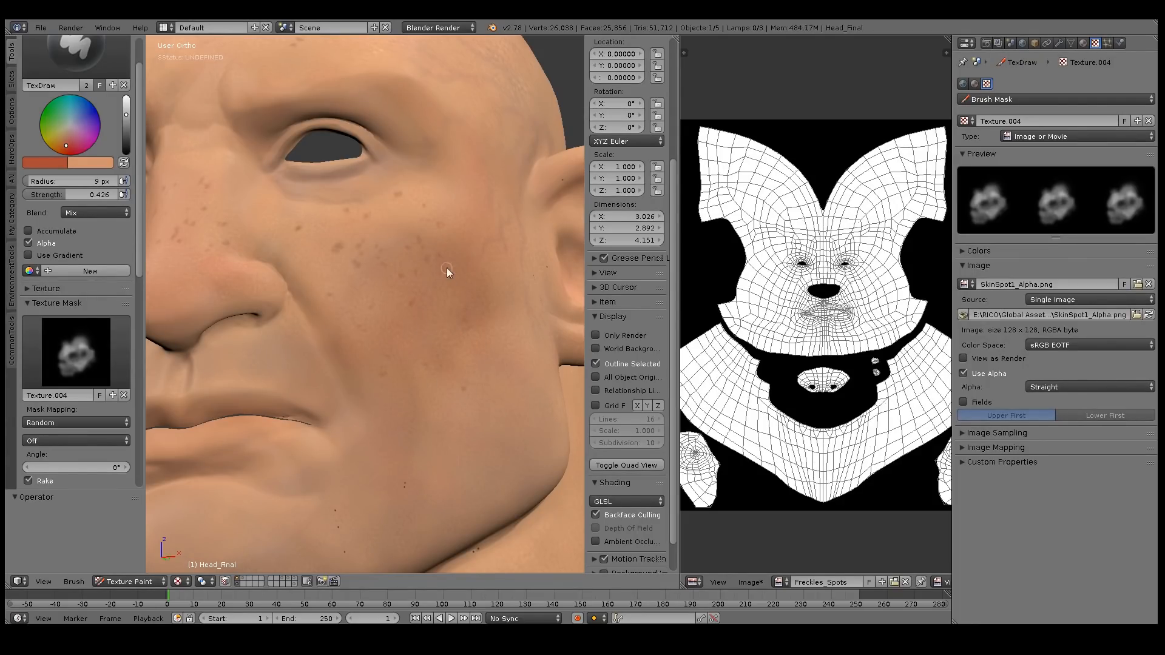
middle_drag(471, 311, 464, 320)
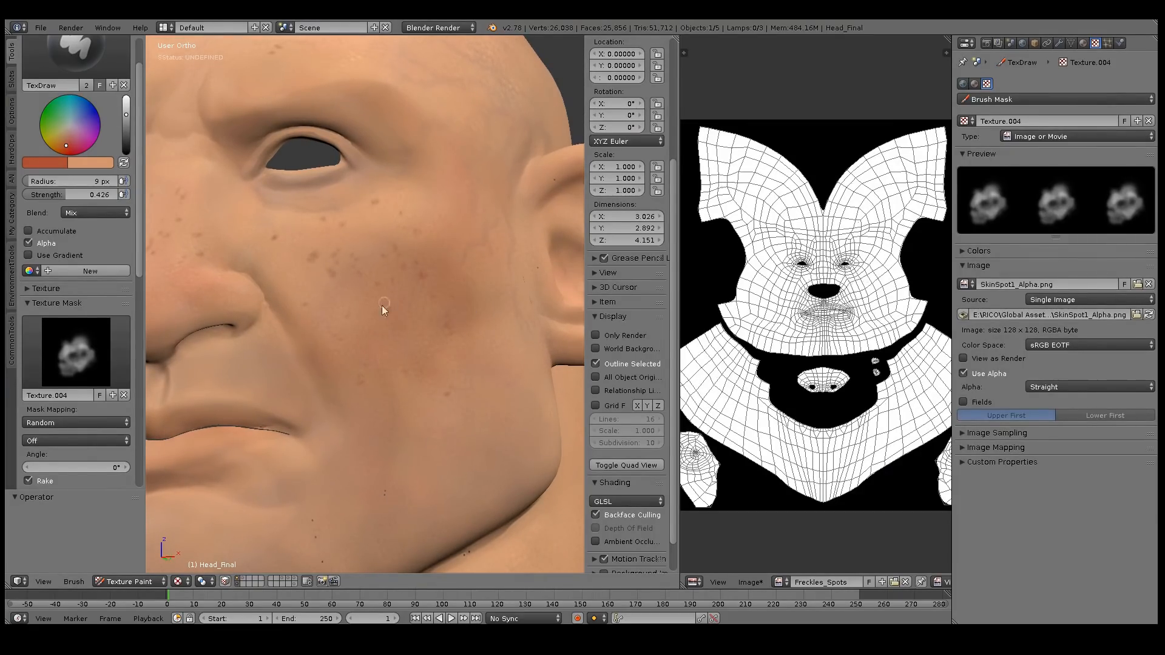
middle_drag(388, 299, 378, 318)
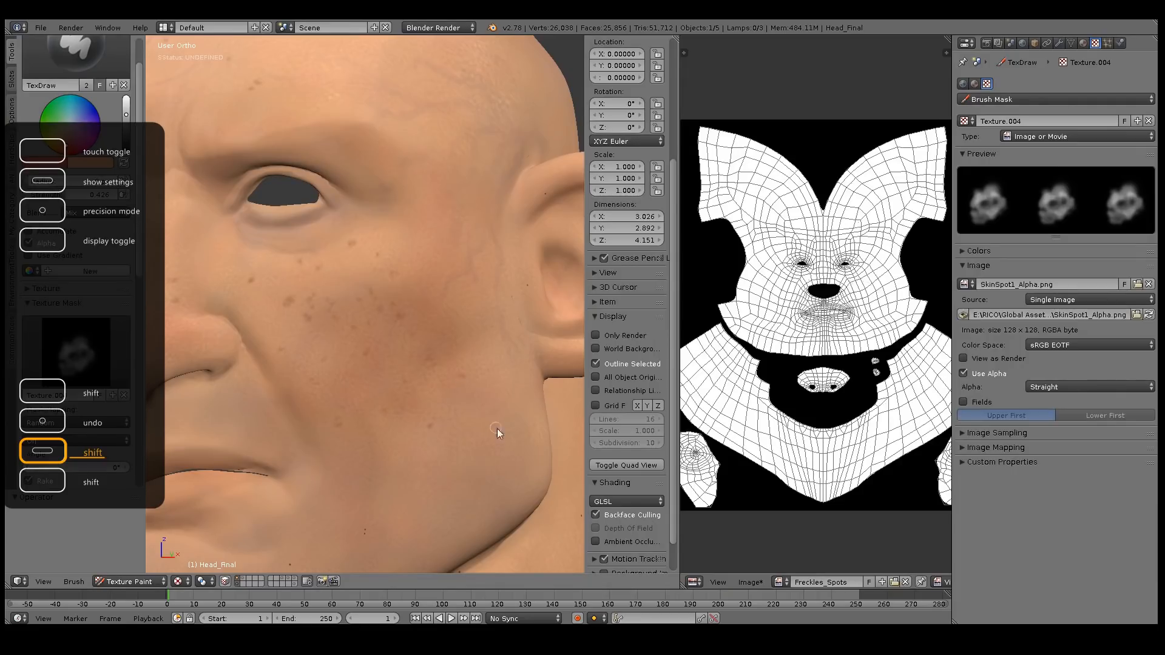
shift+middle_drag(453, 315, 501, 300)
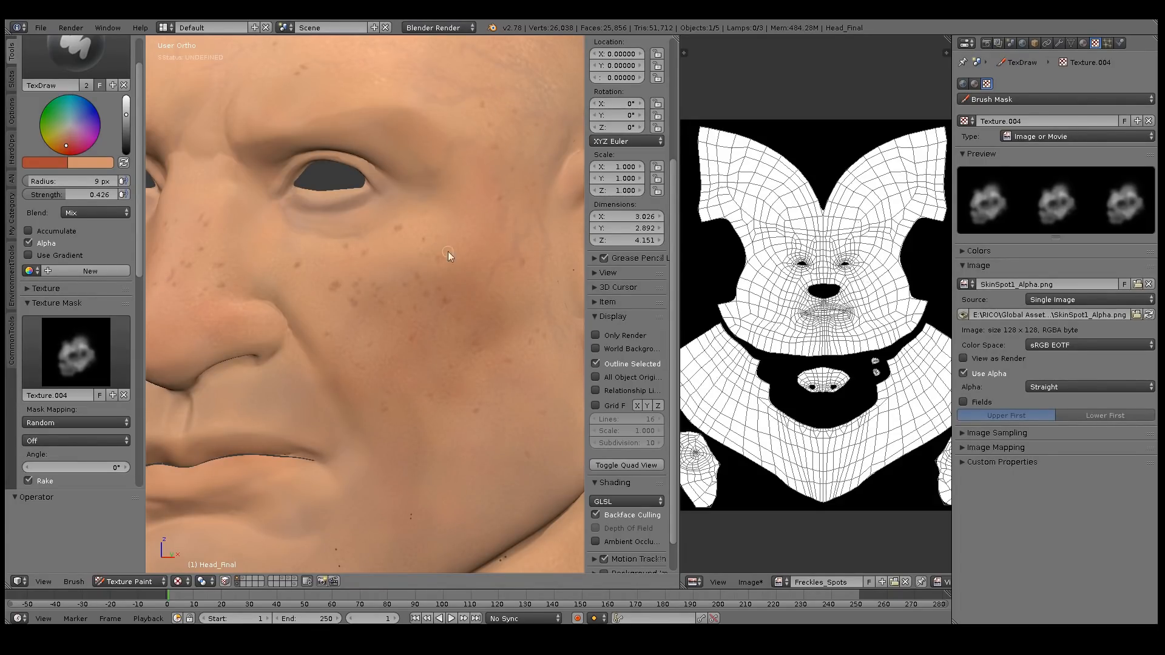
Dab freckles on the opposite cheek beside the nose, darkening the brush colour to brown.
middle_drag(414, 391, 361, 316)
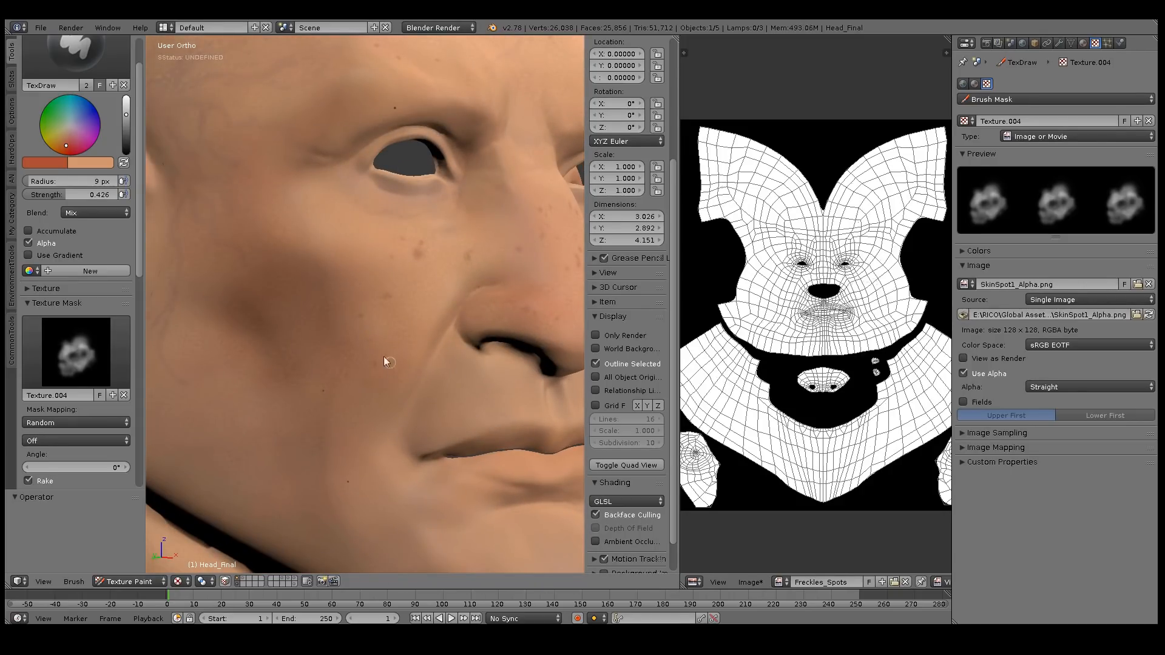
click(363, 302)
drag(126, 115, 125, 132)
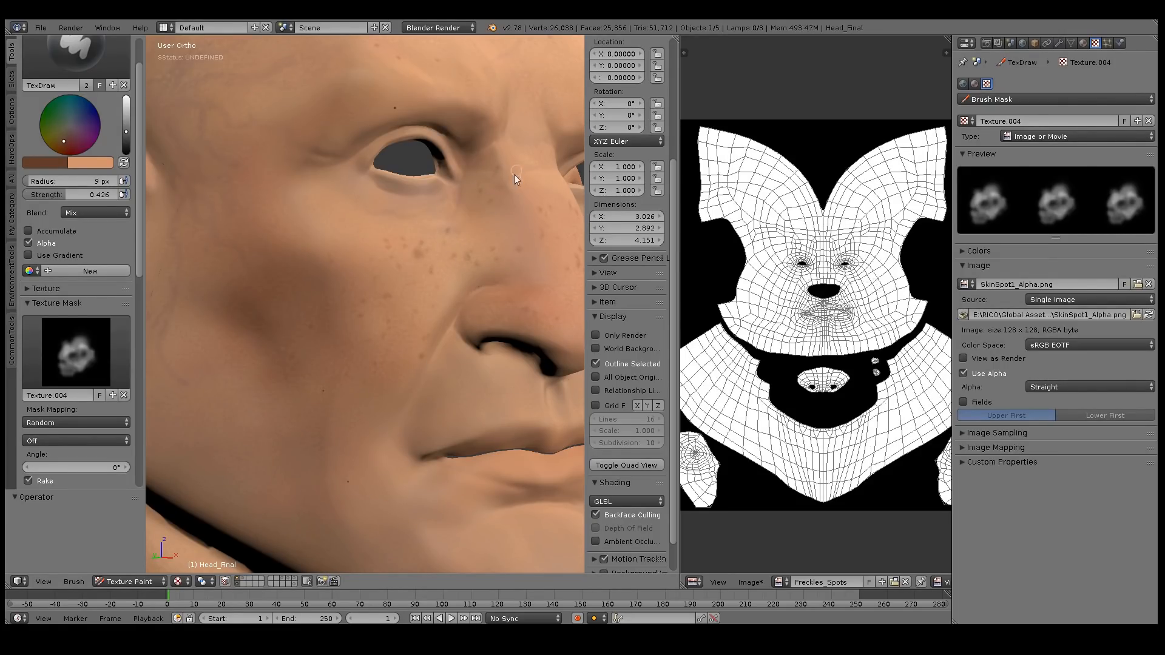
middle_drag(513, 218, 387, 205)
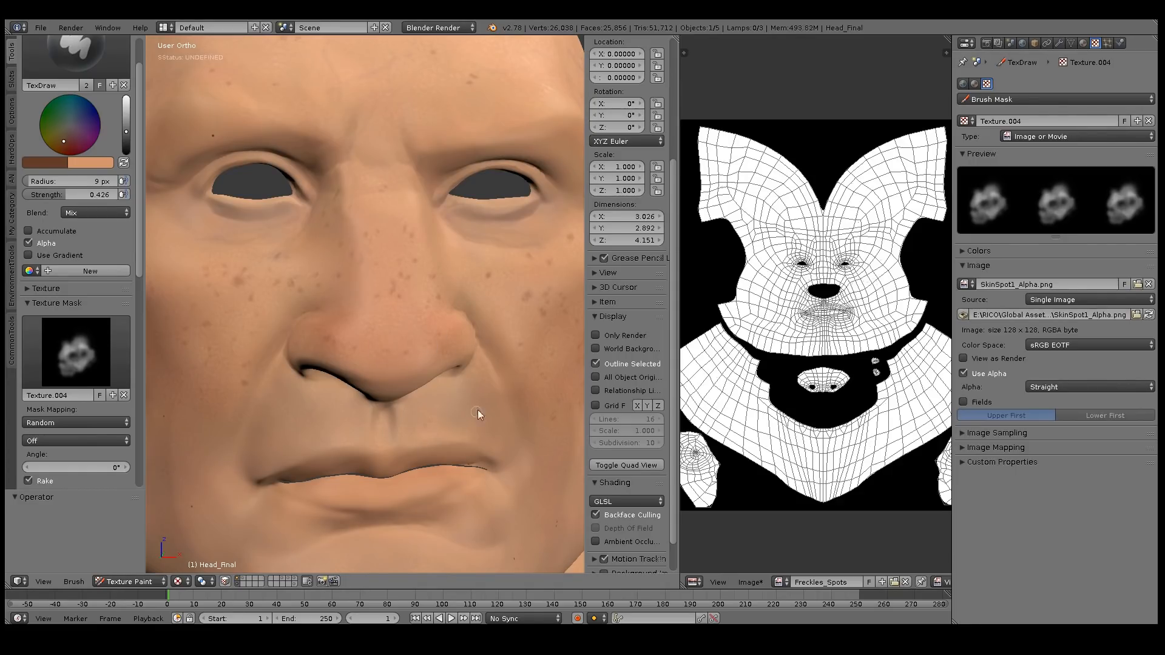
middle_drag(268, 447, 874, 261)
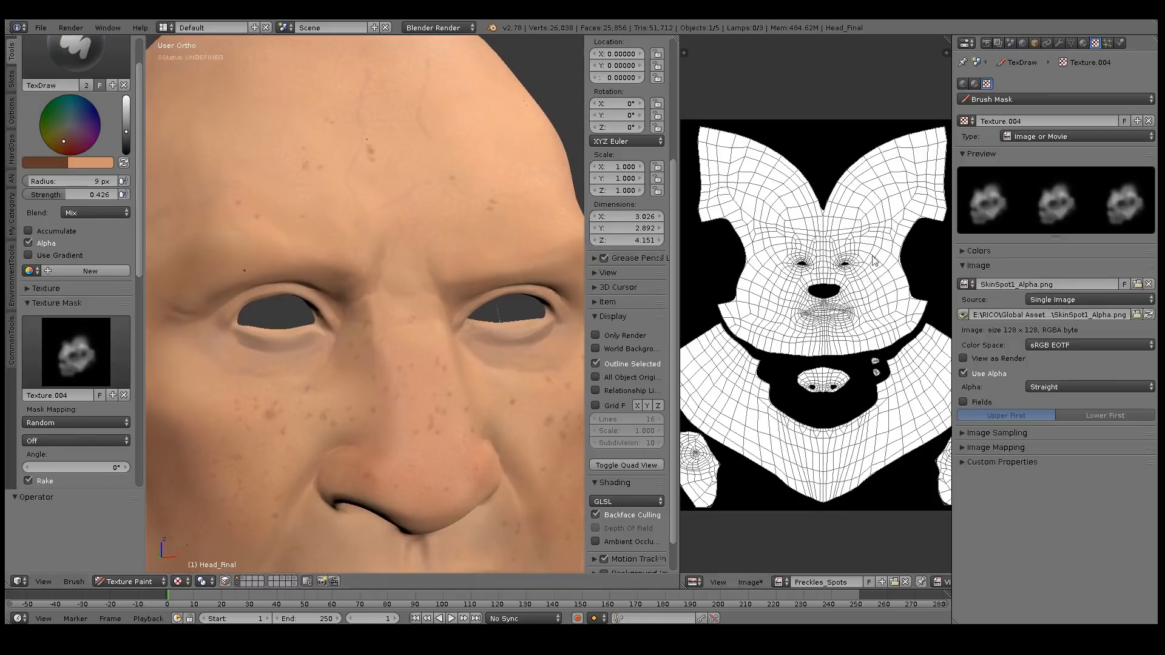
Reduce the Freckles_Spots texture's diffuse colour influence to 0.620 on the head material.
click(1083, 43)
click(1094, 43)
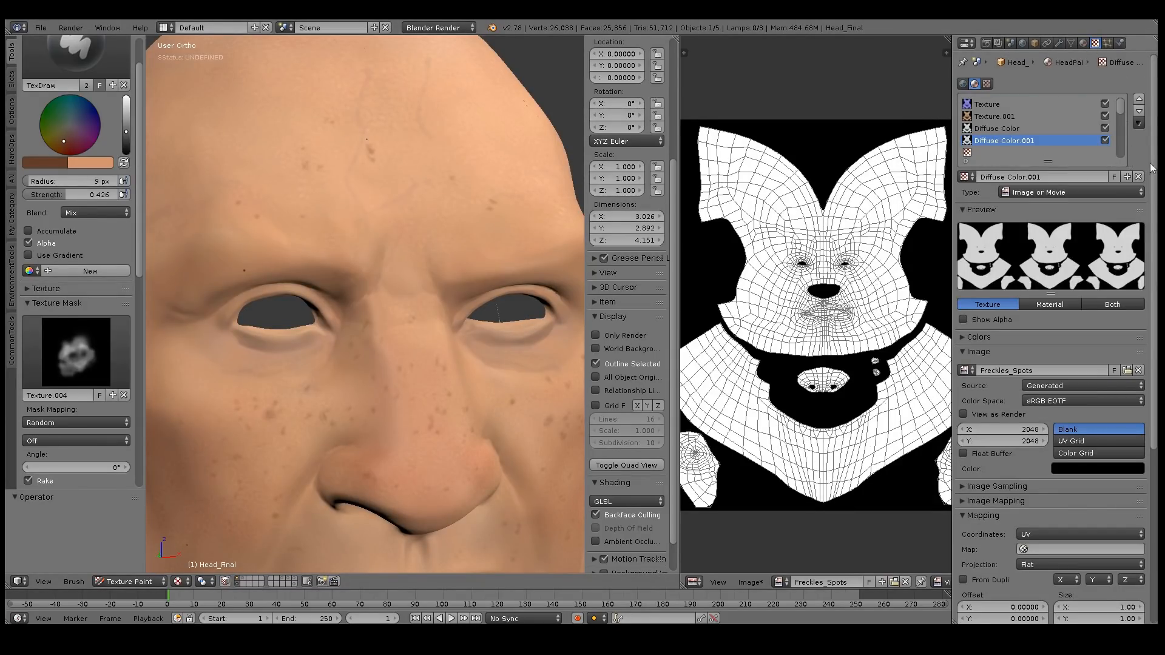
scroll(1000, 525, down, 6)
drag(1024, 543, 988, 542)
middle_drag(499, 448, 504, 402)
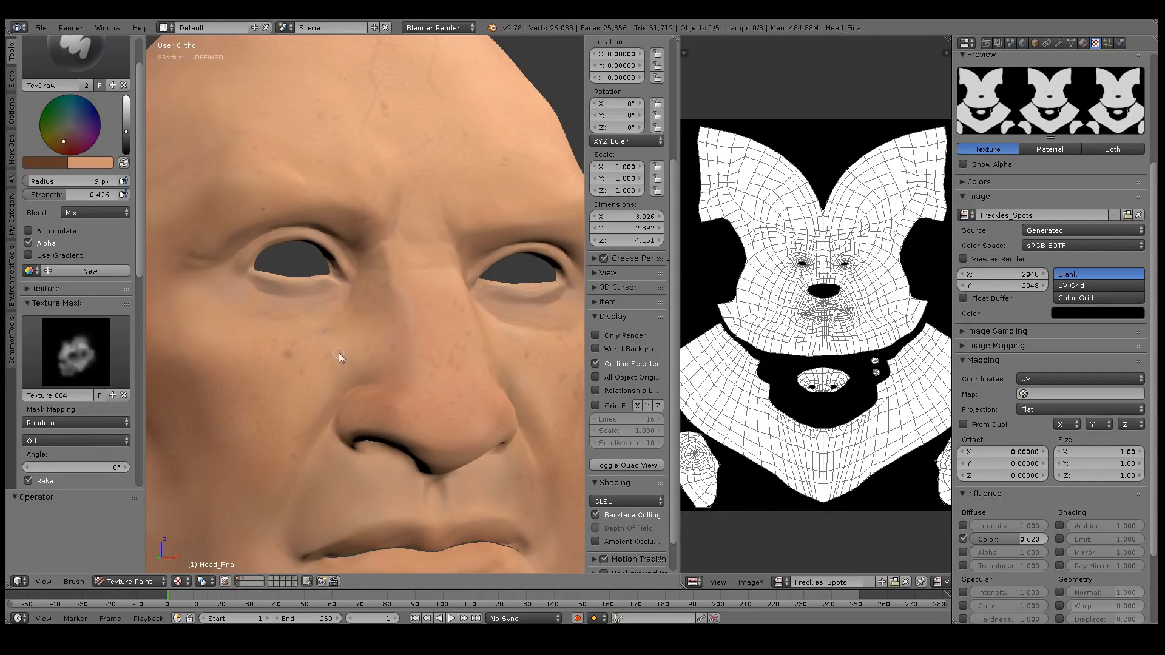
Brighten the brush colour to orange-brown, maximize the 3D view and dab faint freckles around the upper lip.
middle_drag(413, 366, 344, 267)
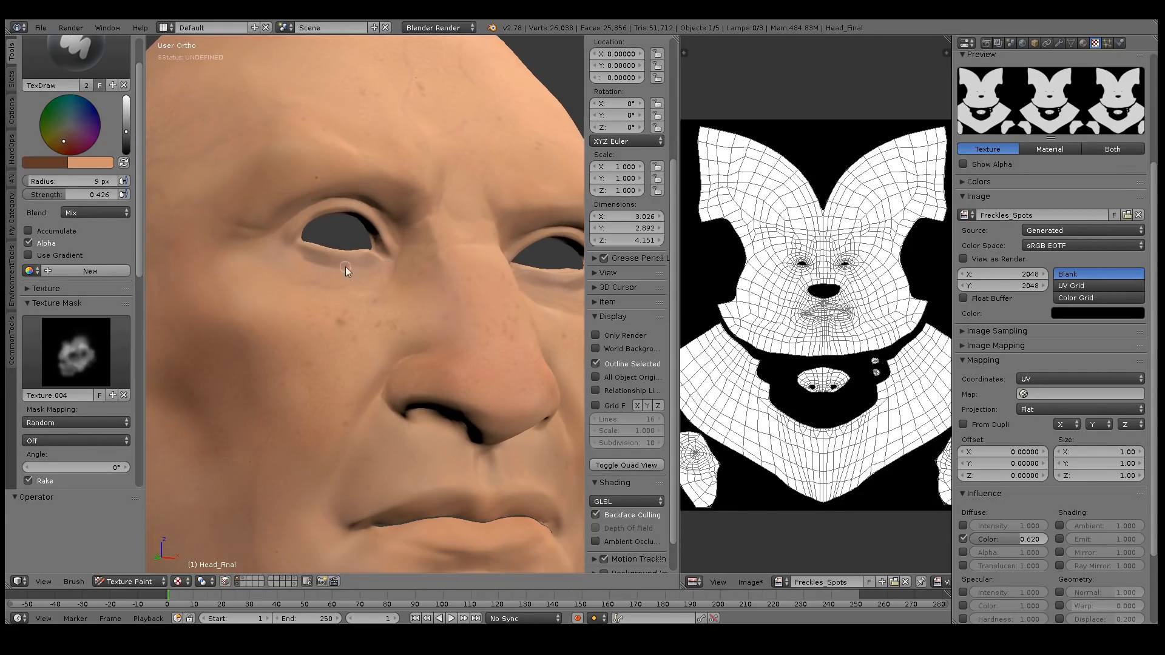
middle_drag(475, 327, 435, 322)
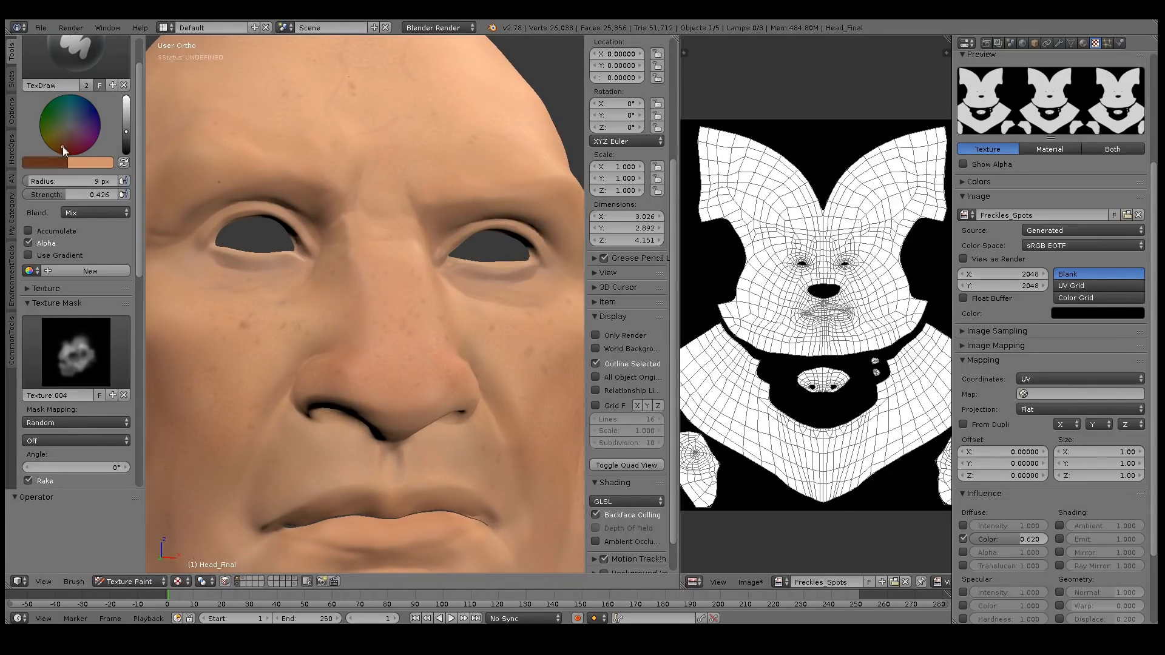
drag(126, 129, 126, 117)
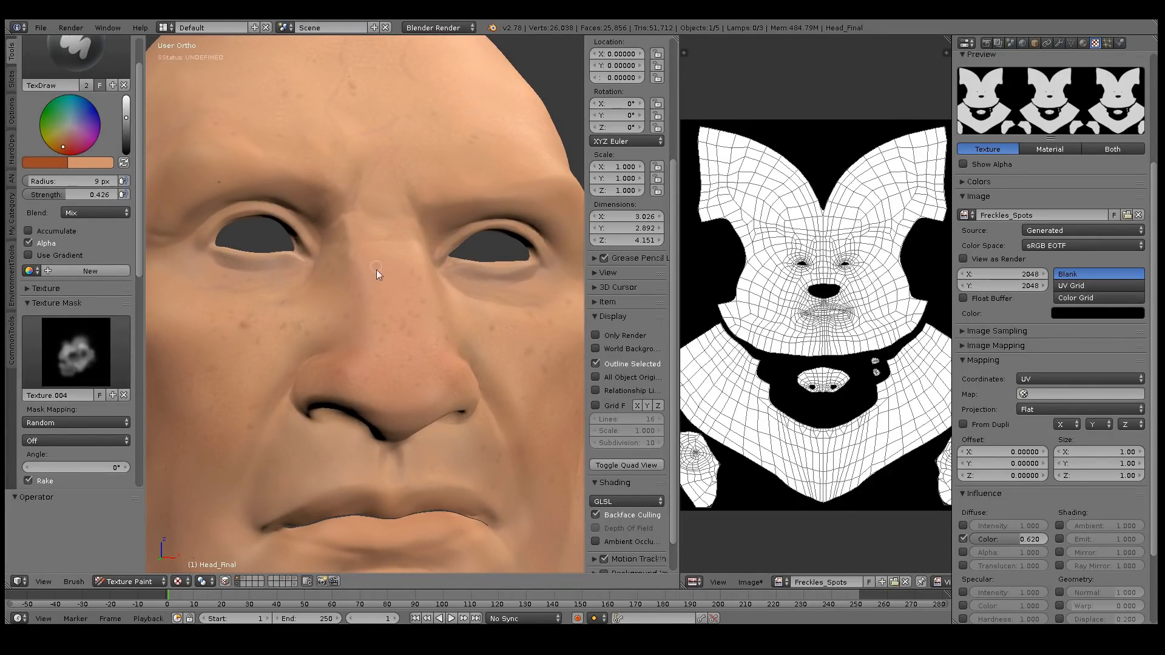
mouse_move(398, 304)
middle_down()
mouse_move(420, 286)
mouse_move(392, 295)
middle_up()
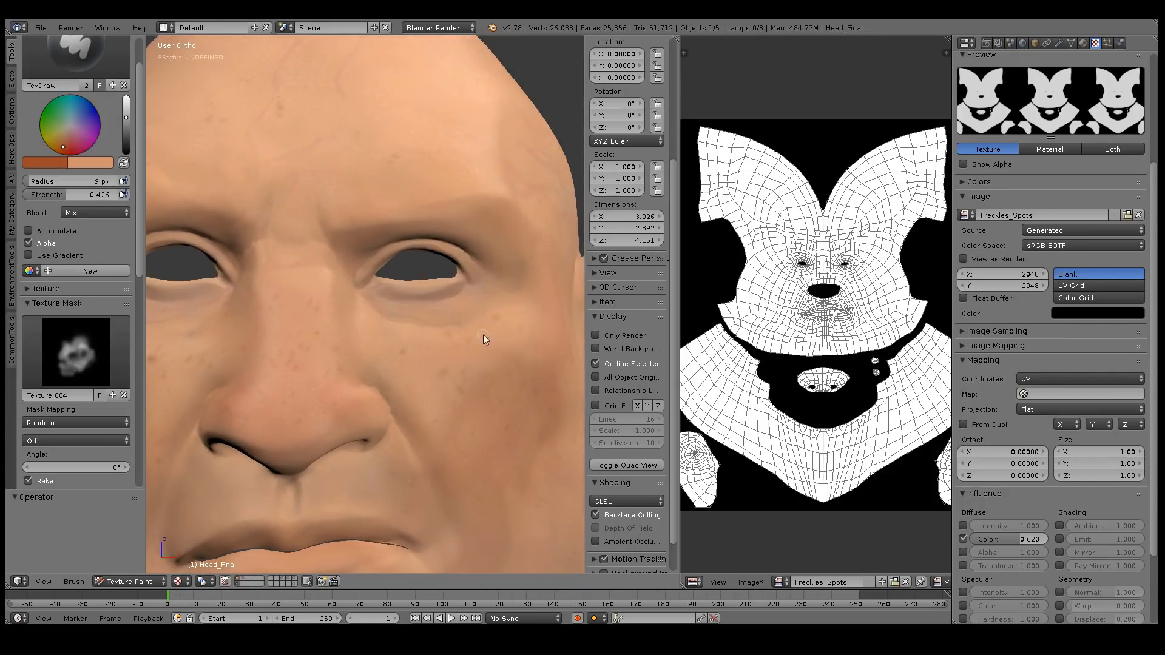
key(shift+space)
middle_drag(565, 352, 570, 284)
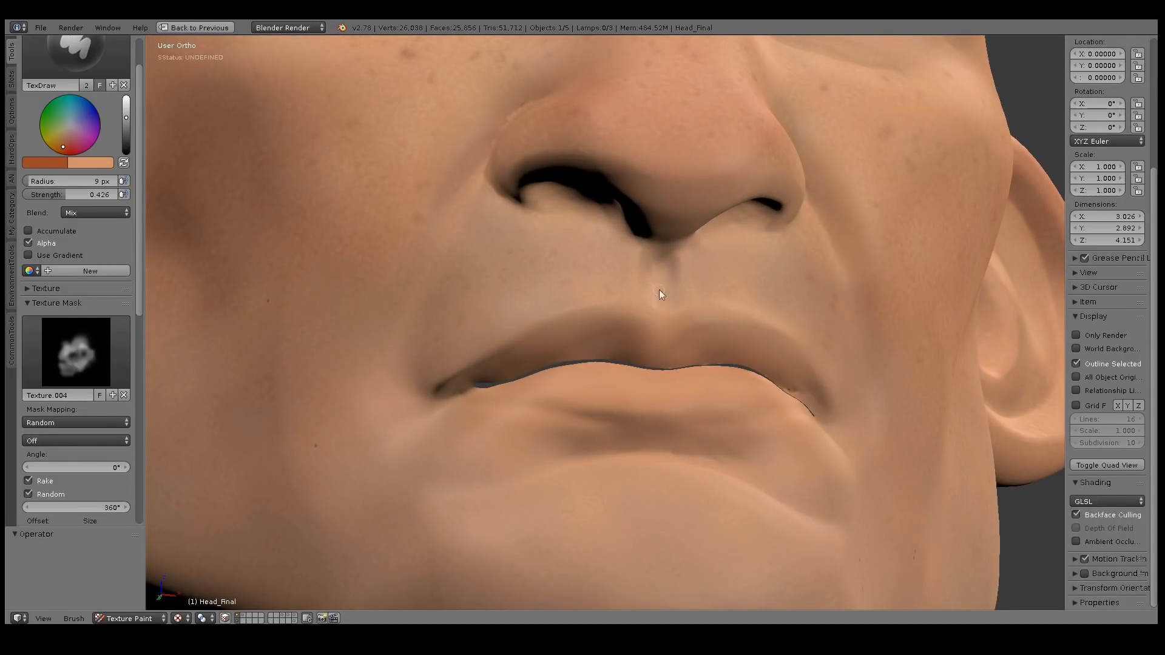
middle_drag(826, 283, 743, 306)
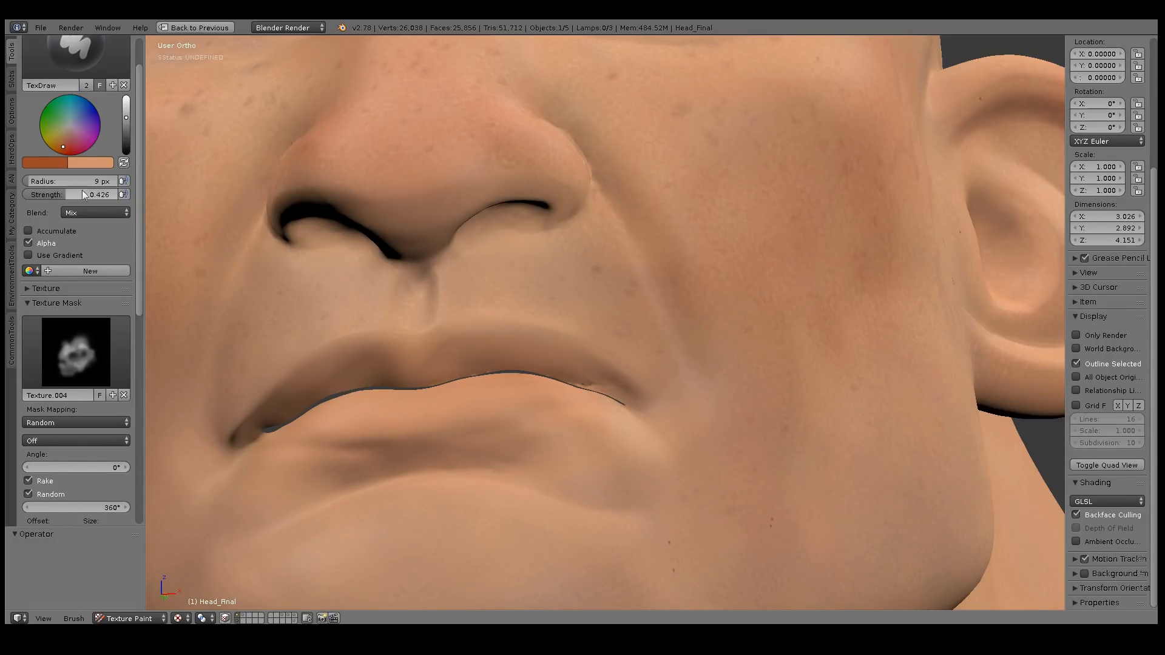
Set the brush strength to 0.547 and dab small freckles over the chin below the lower lip.
drag(73, 194, 85, 194)
mouse_move(504, 427)
middle_down()
mouse_move(524, 426)
mouse_move(504, 405)
middle_up()
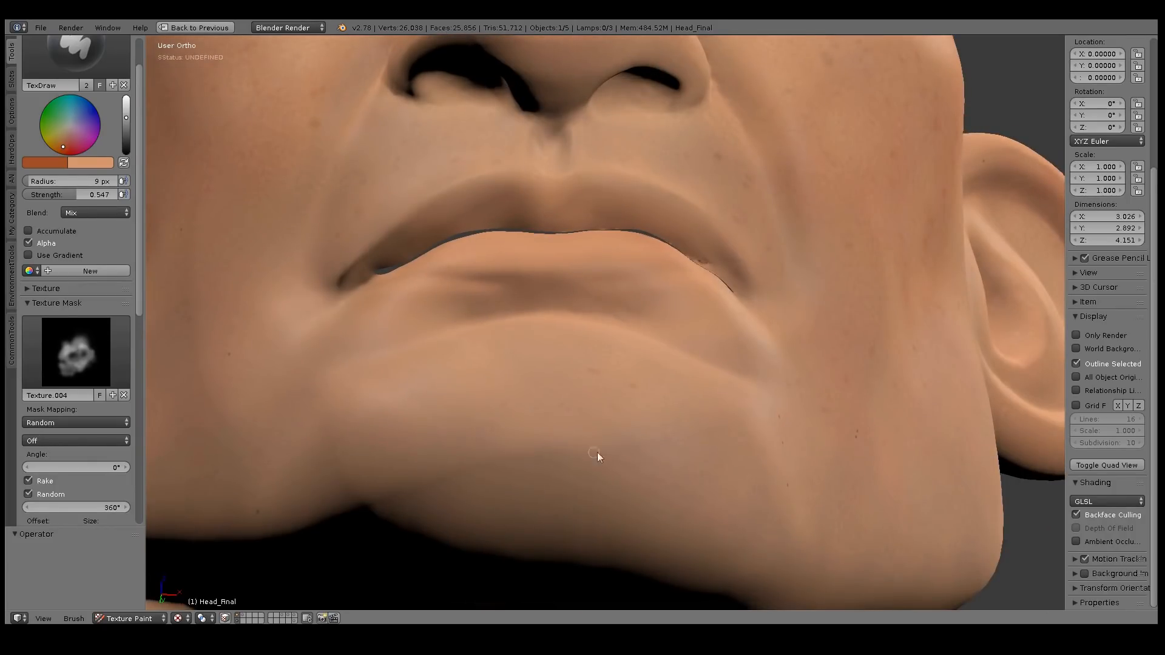
middle_drag(573, 418, 629, 304)
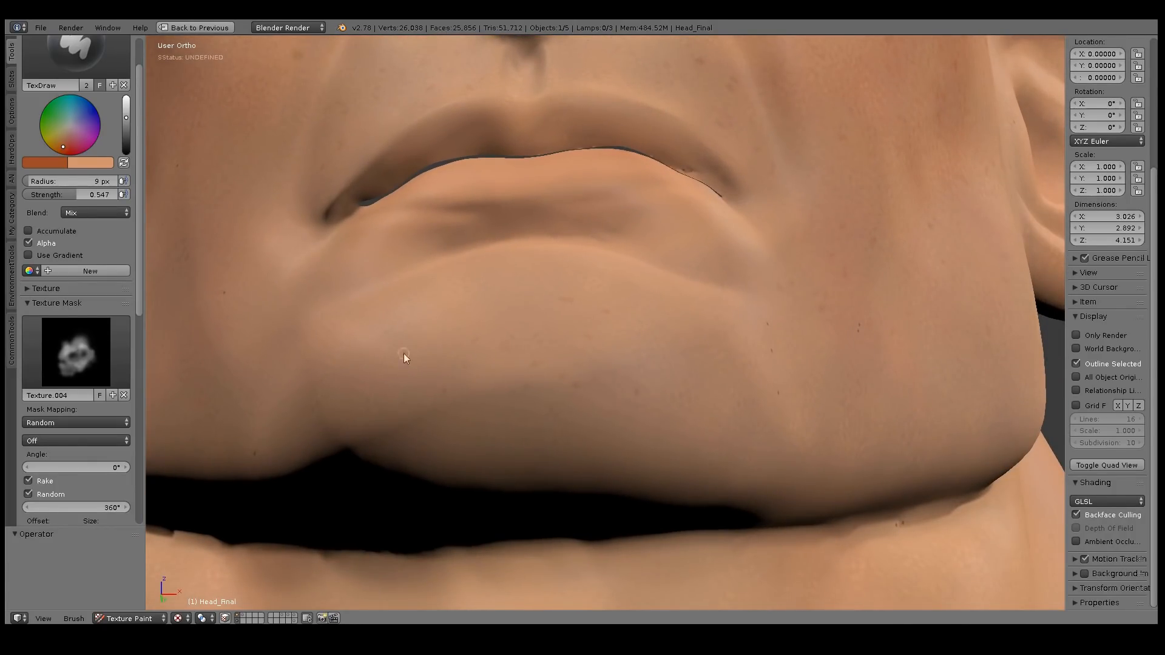
Dab freckles along the jaw and lower cheek, enlarging the brush radius to 12 px.
middle_drag(402, 364, 517, 362)
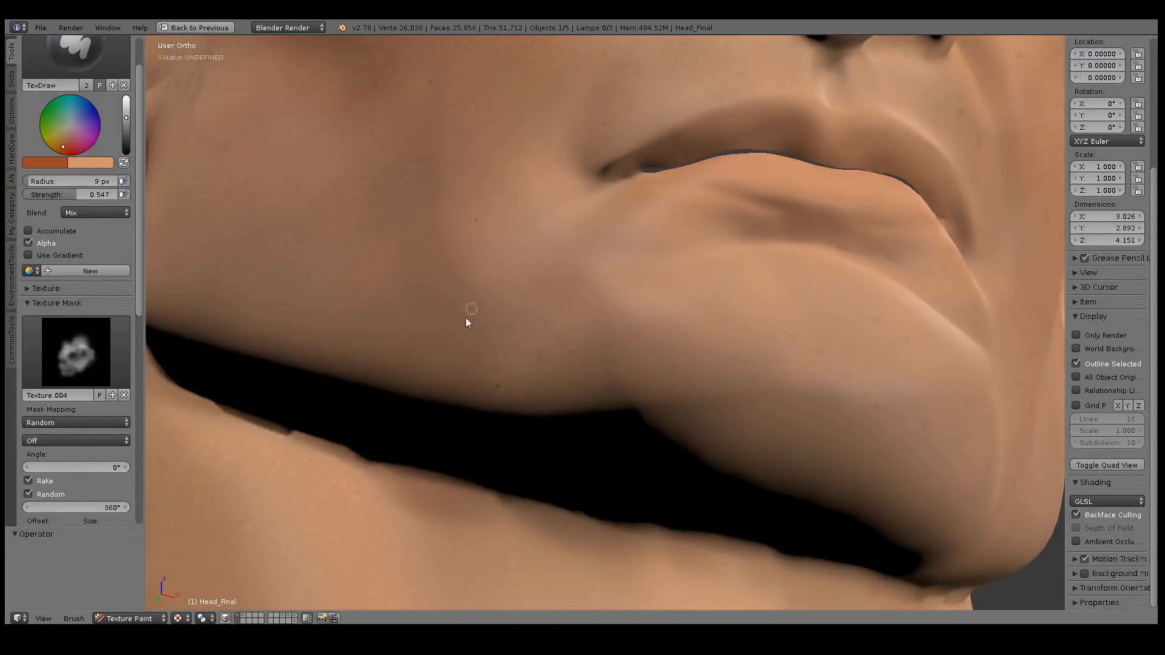
middle_drag(445, 306, 531, 364)
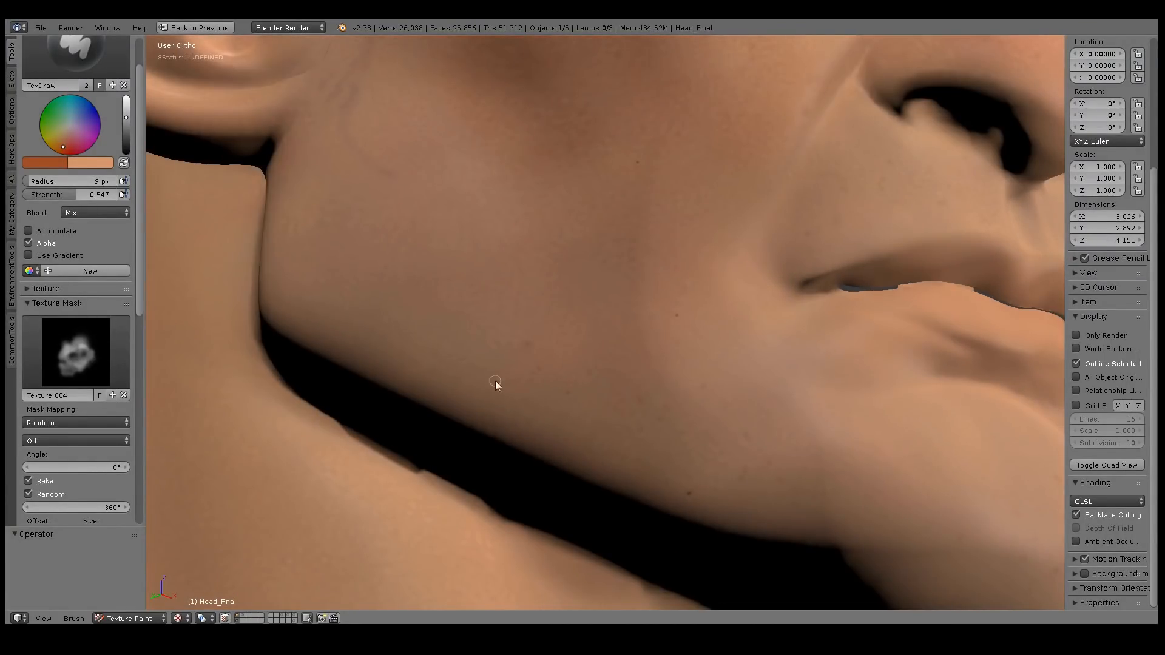
key(bracketright)
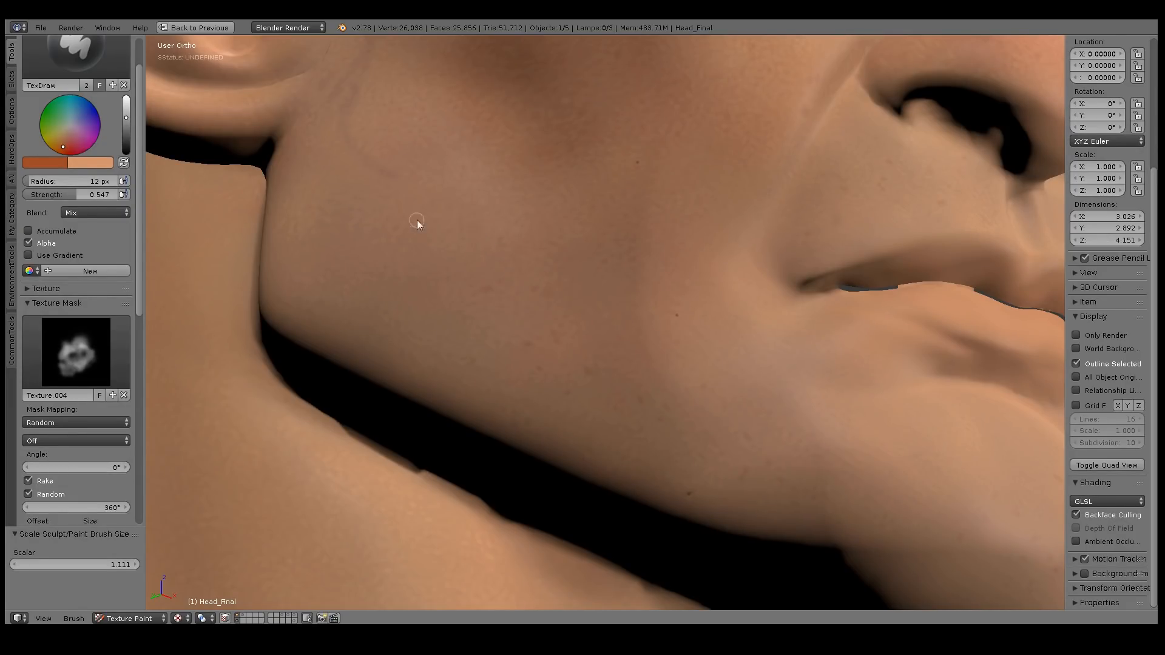
middle_drag(372, 293, 462, 241)
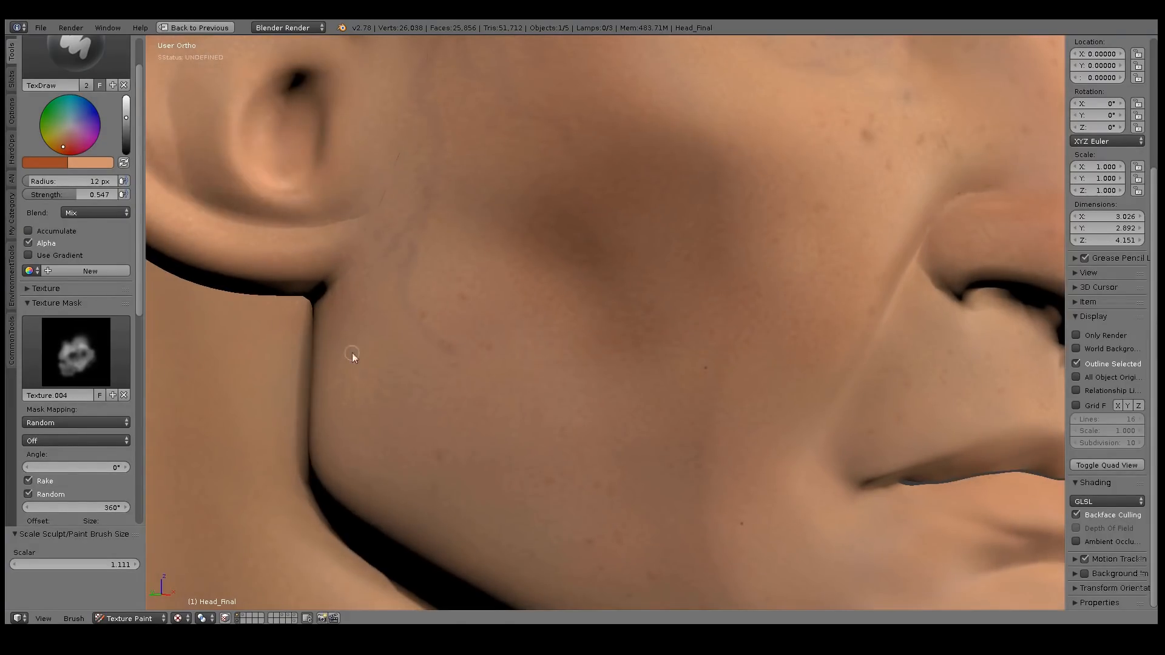
Enable X symmetry for the brush and dab mirrored freckles over the jaw and cheek near the ear.
drag(140, 304, 128, 540)
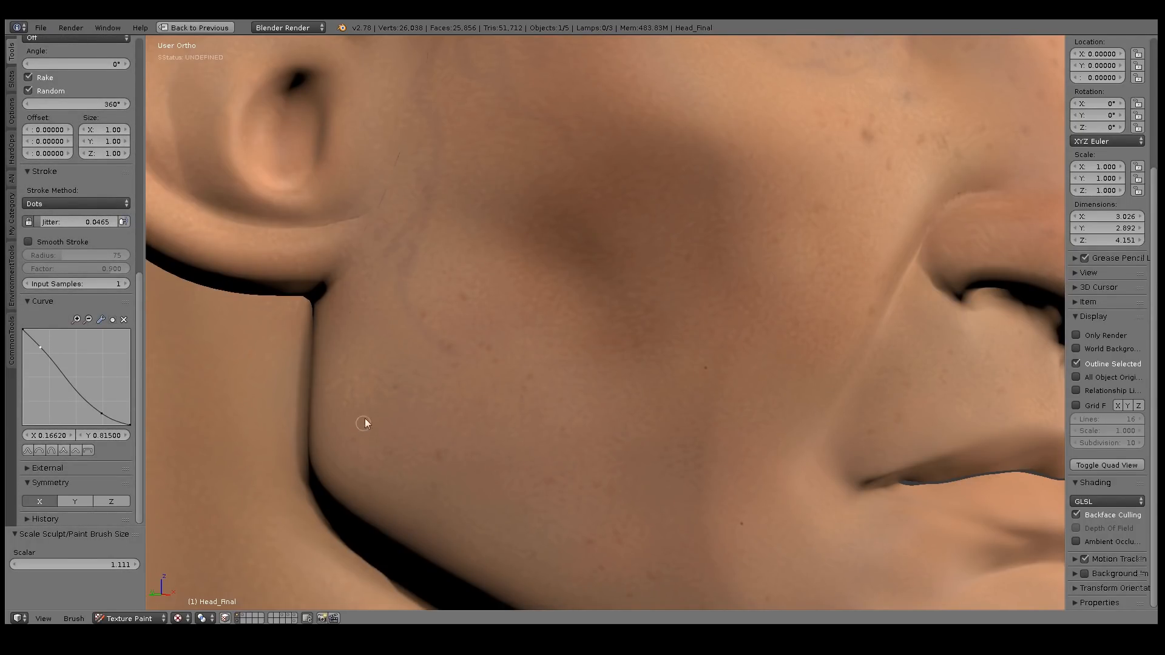
middle_drag(423, 209, 415, 234)
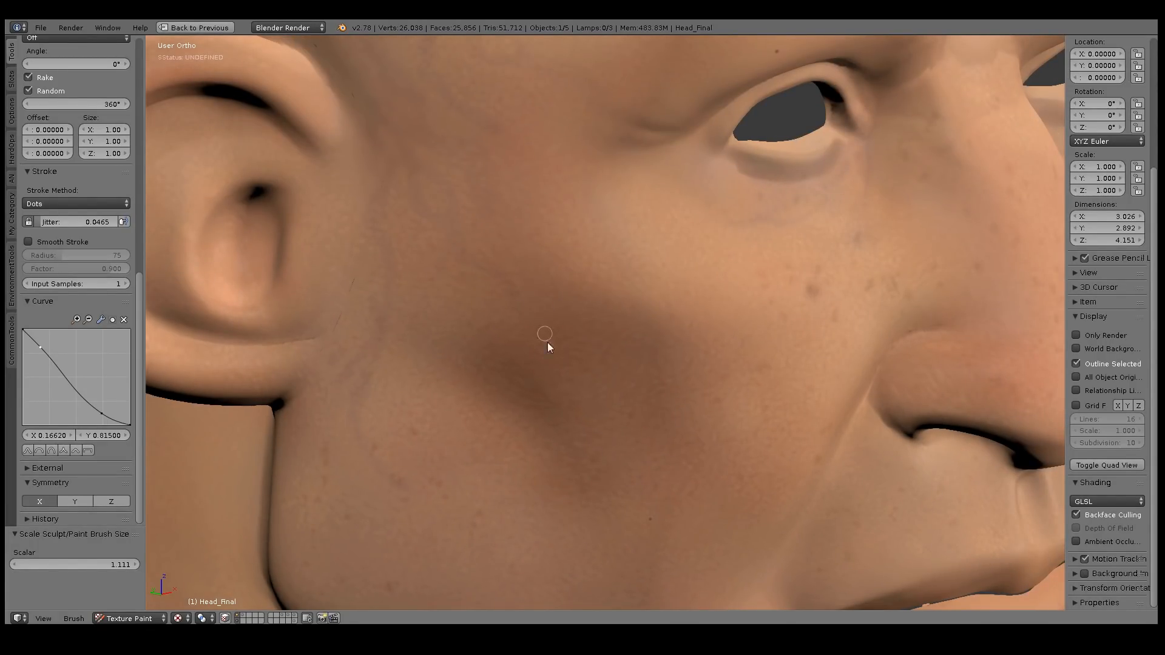
middle_drag(635, 260, 641, 318)
Dab reddish spots over the nose and between the eyebrows, turning X symmetry off for irregular ones.
middle_drag(622, 398, 599, 329)
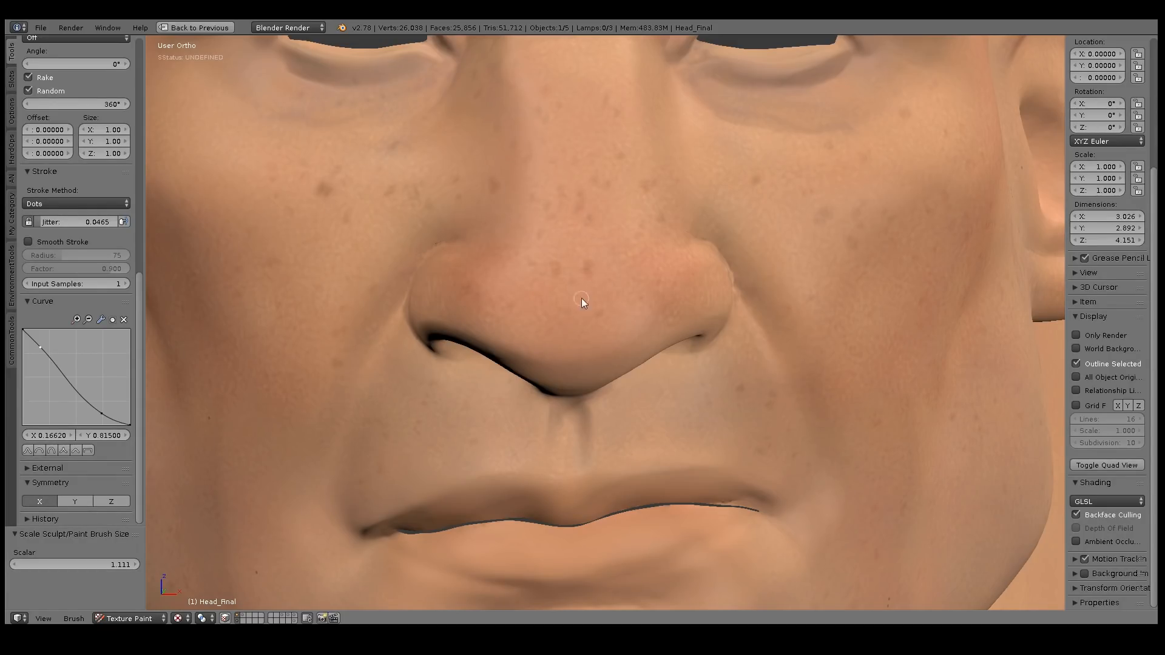
middle_drag(513, 369, 474, 320)
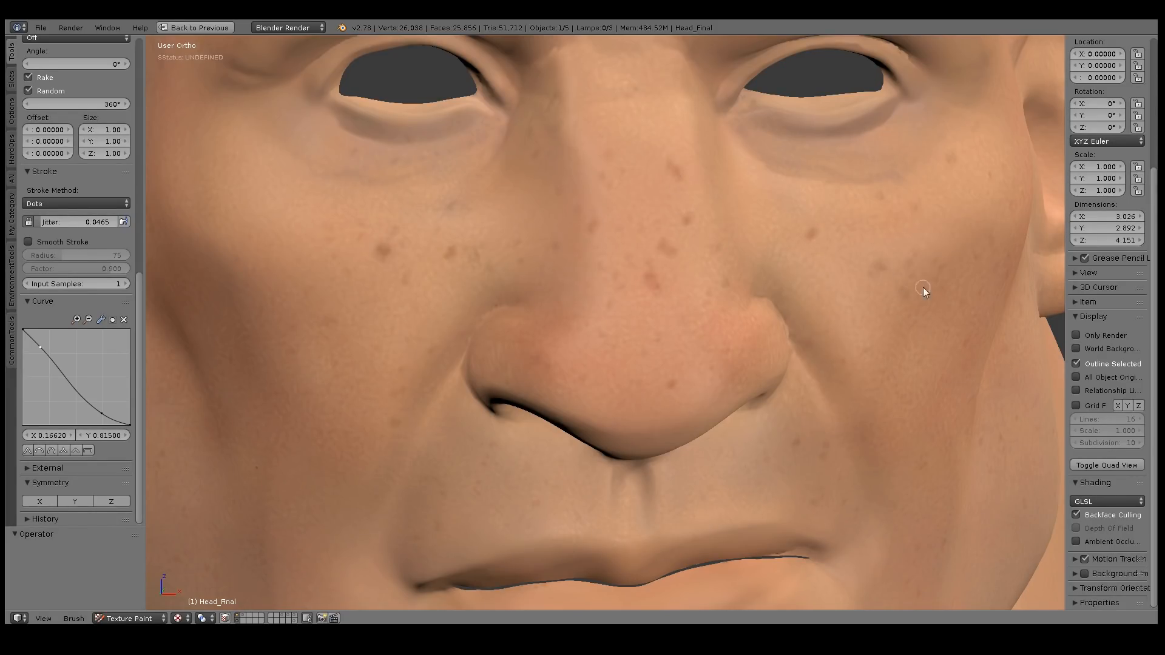
middle_drag(618, 174, 611, 191)
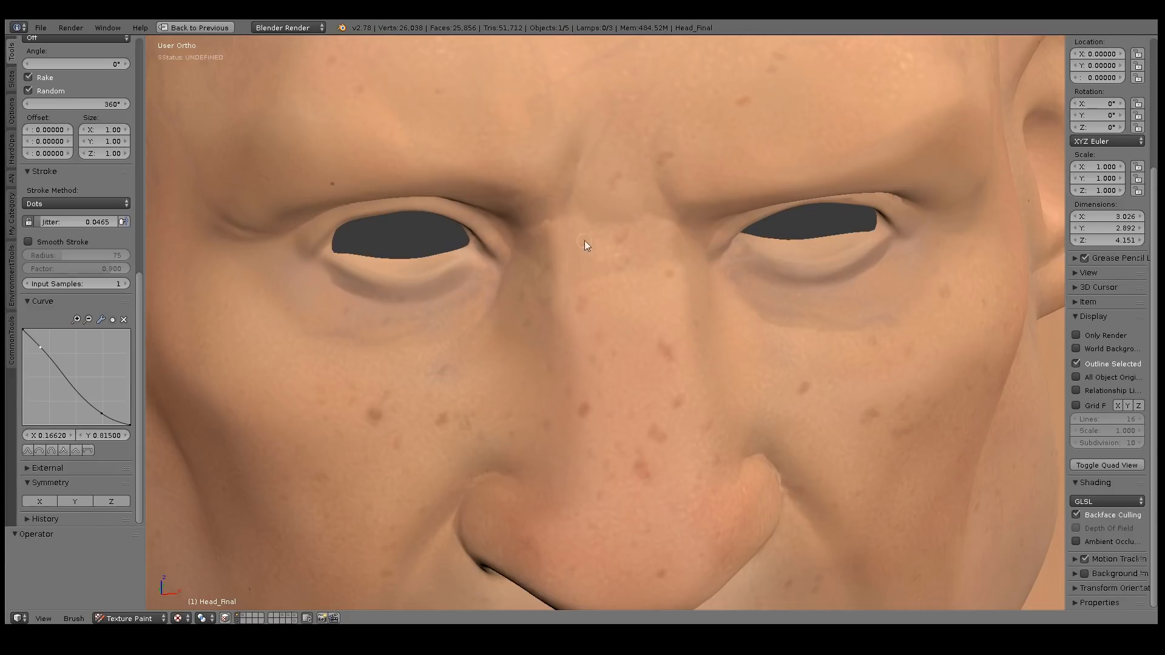
Dab larger faint spots across the forehead, raising the brush radius to 24 px and lowering the strength to 0.399.
middle_drag(585, 242, 649, 177)
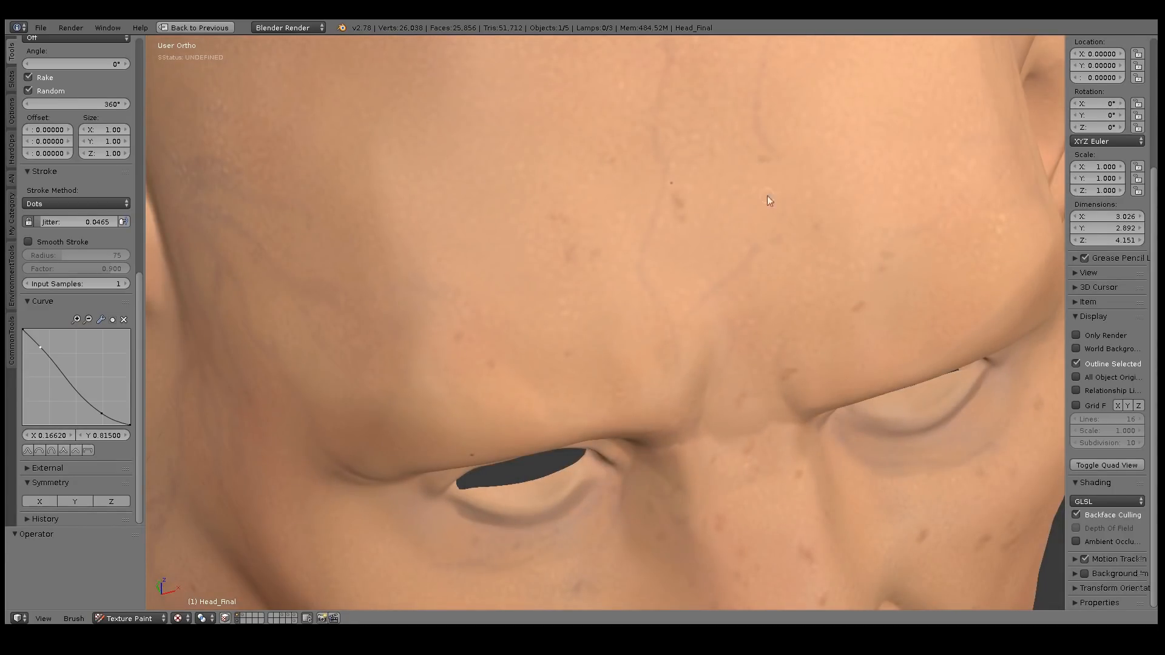
key(bracketright)
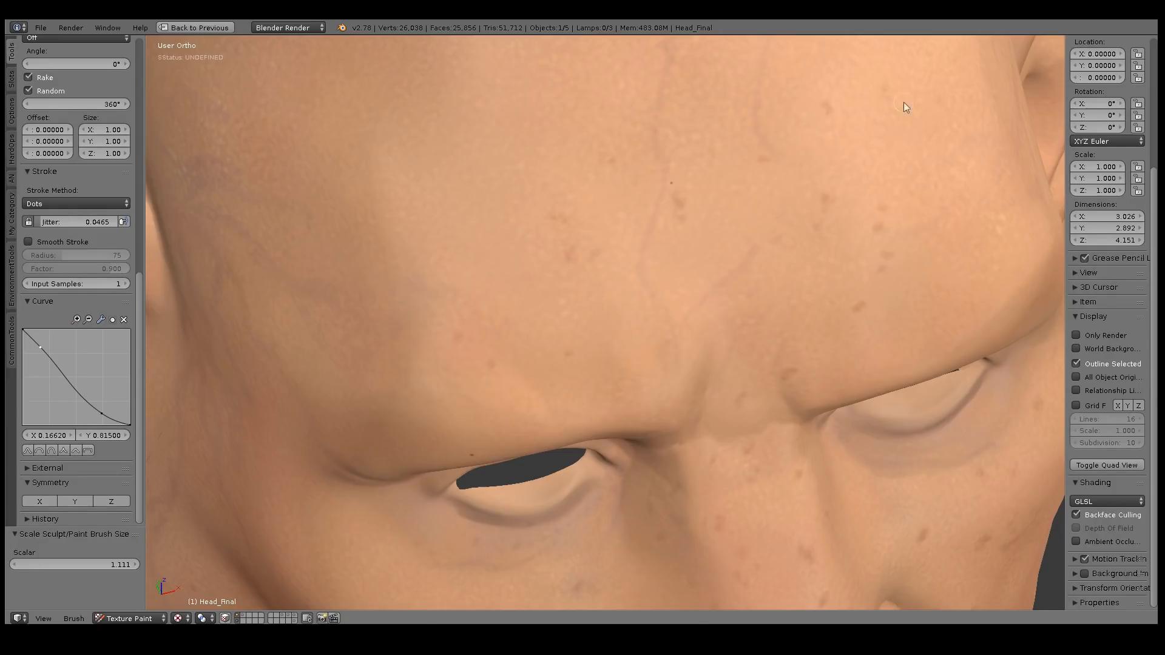
middle_drag(928, 101, 853, 160)
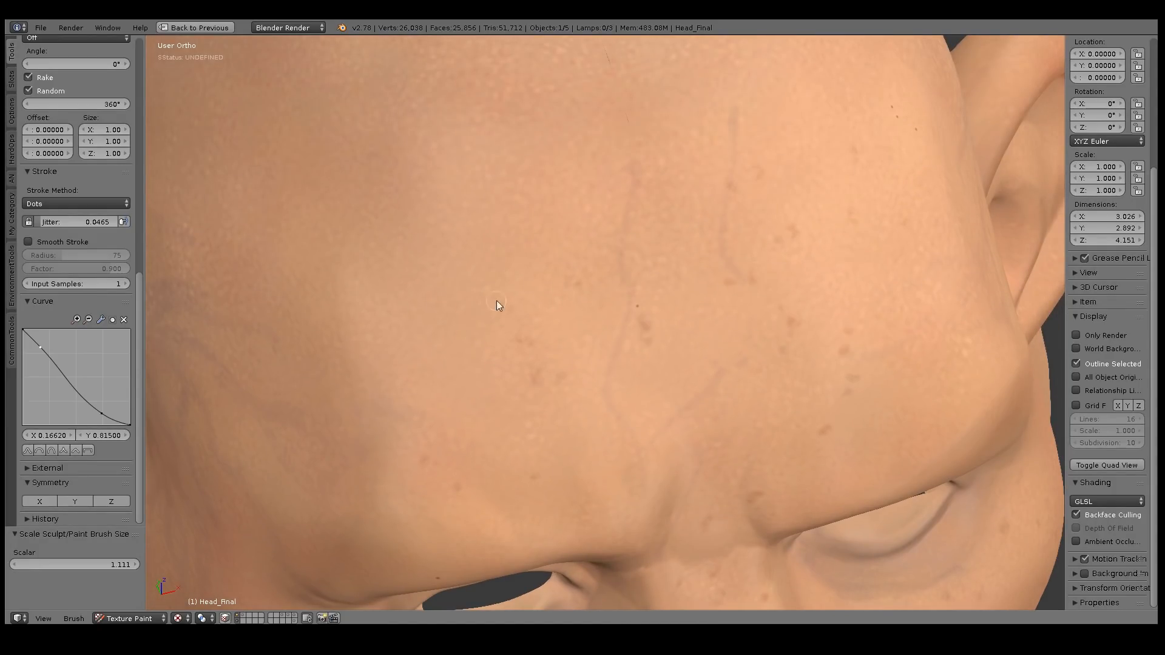
scroll(138, 292, up, 10)
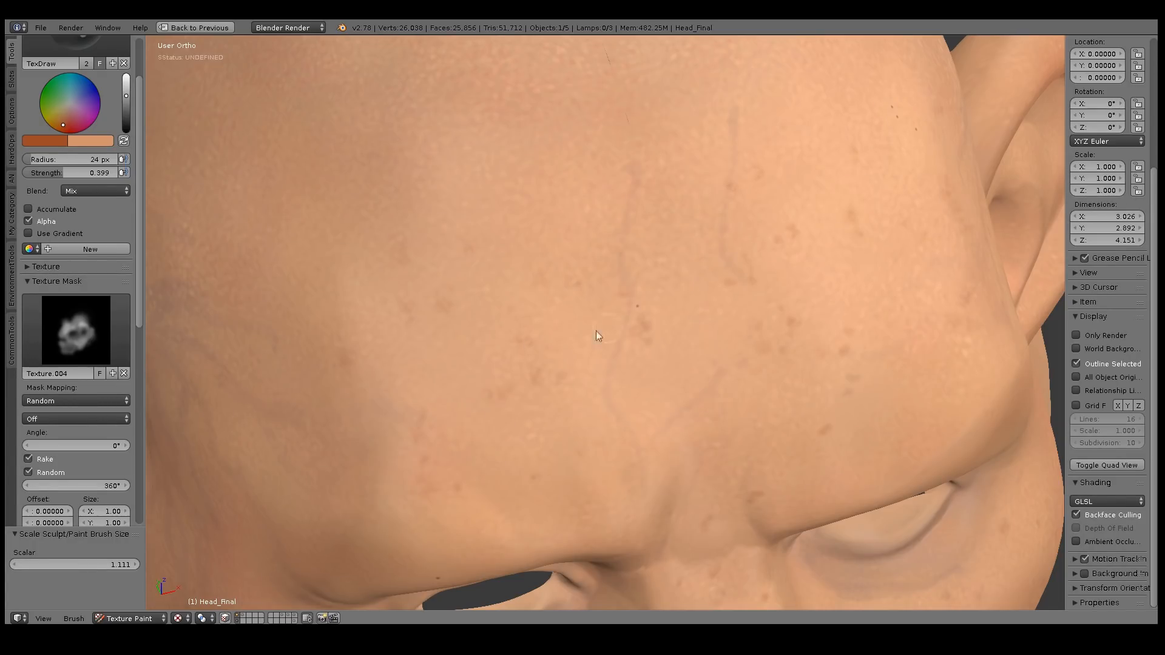
Dab small, faint spots around the temple and cheek, varying the brush size and finishing with a 22 px radius.
middle_drag(714, 301, 654, 333)
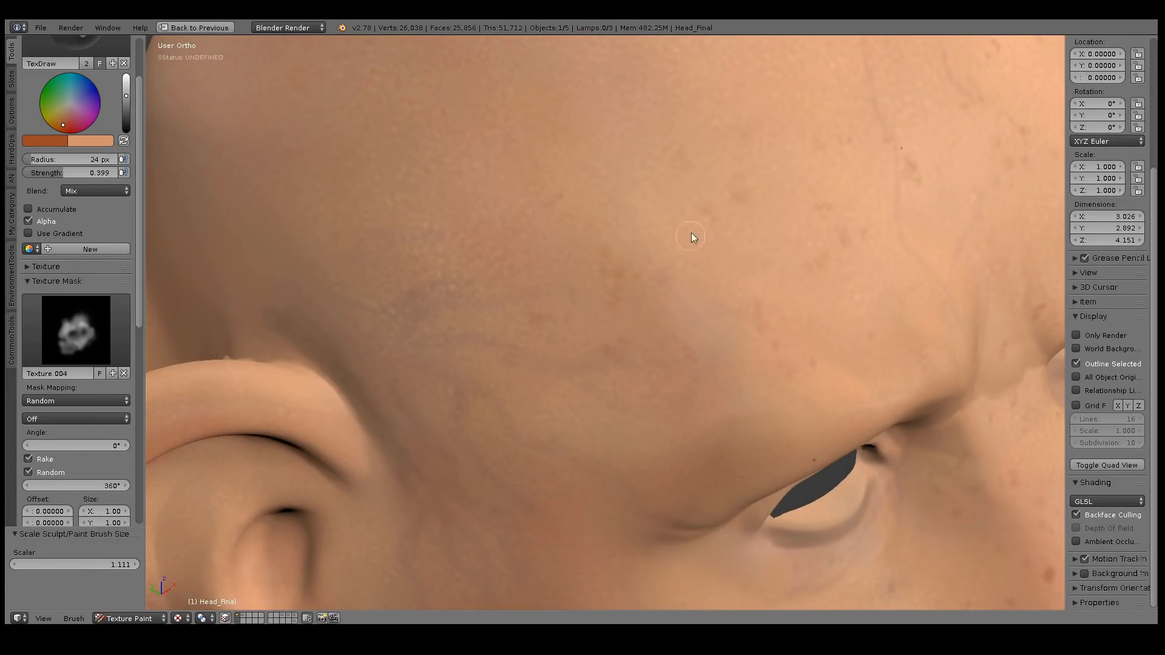
key(bracketleft)
key(bracketleft)
key(bracketleft)
key(bracketleft)
key(bracketleft)
middle_drag(766, 368, 699, 267)
key(bracketright)
key(bracketright)
key(bracketright)
key(bracketright)
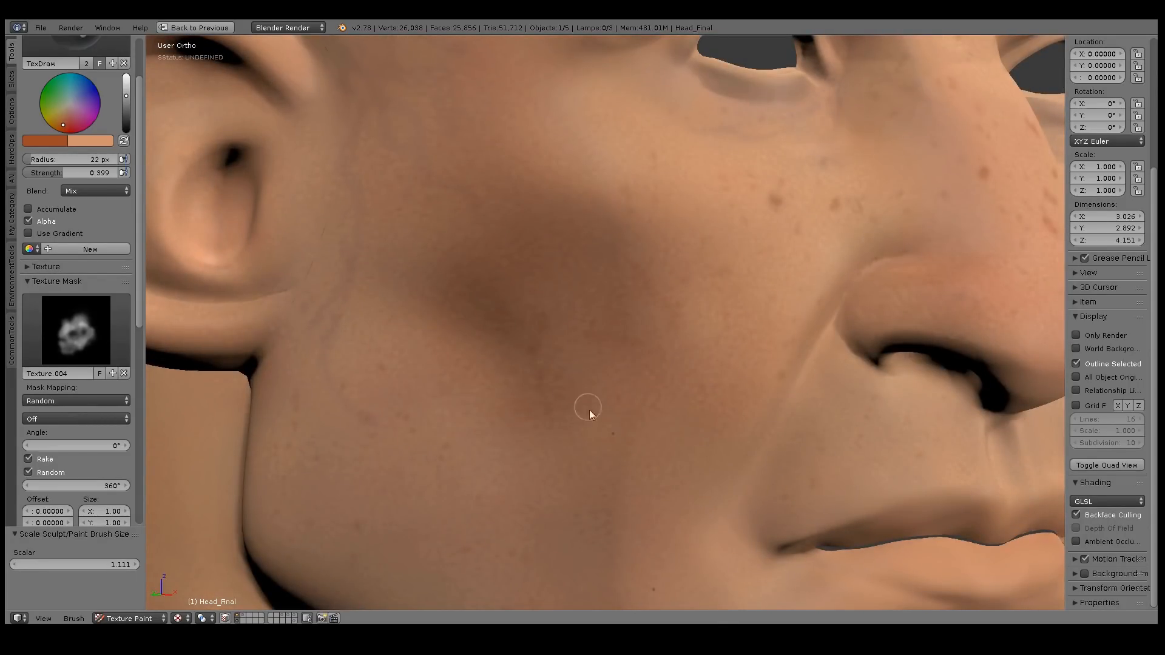
middle_drag(520, 341, 458, 308)
Inspect the freckle layer in Multitexture shading, dab soft reddish blotches on the cheek, and return to GLSL shading.
click(1097, 500)
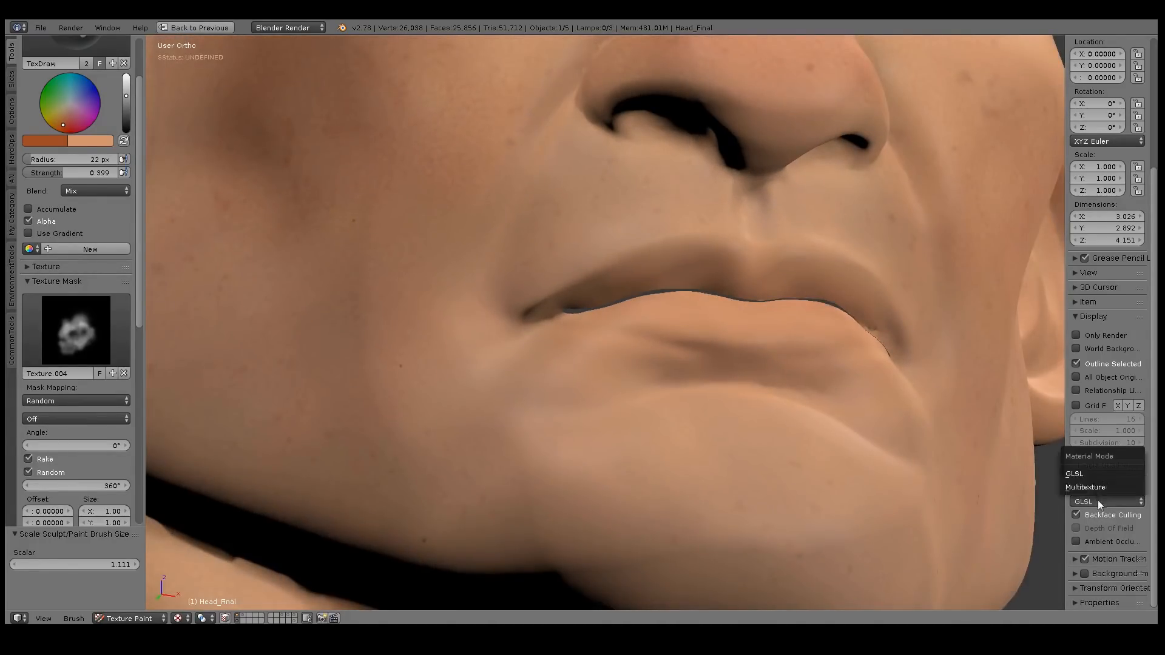
click(1090, 489)
middle_drag(630, 267, 620, 294)
shift+middle_drag(737, 314, 680, 209)
ctrl+middle_drag(734, 288, 637, 294)
click(698, 205)
click(683, 314)
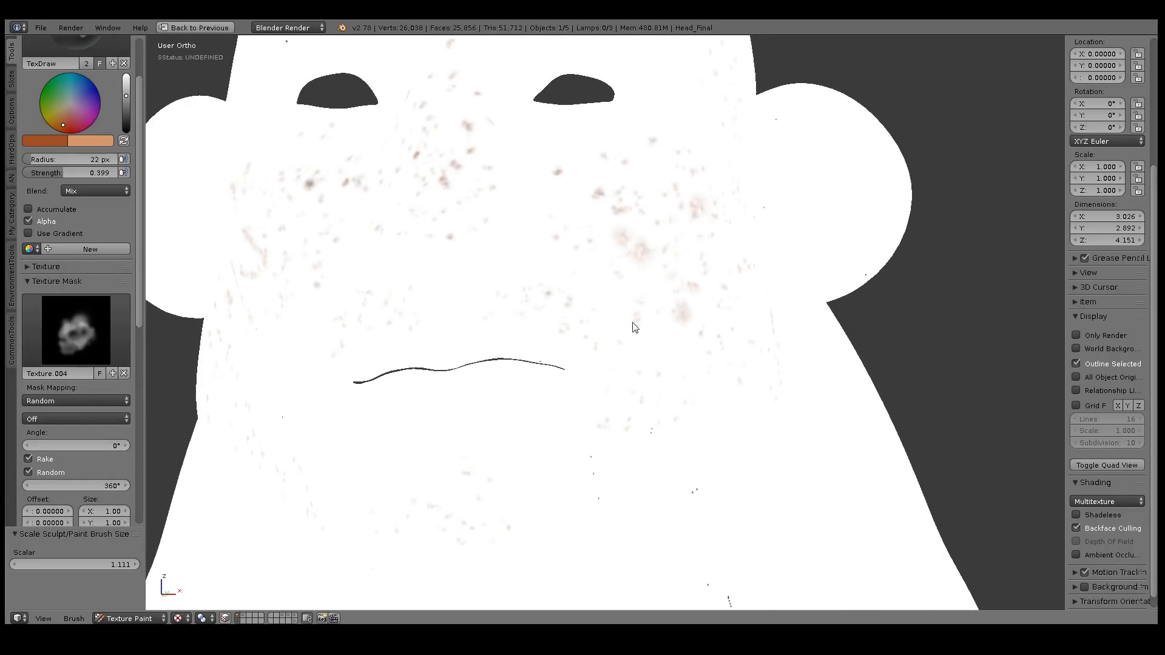
click(1109, 498)
click(1095, 475)
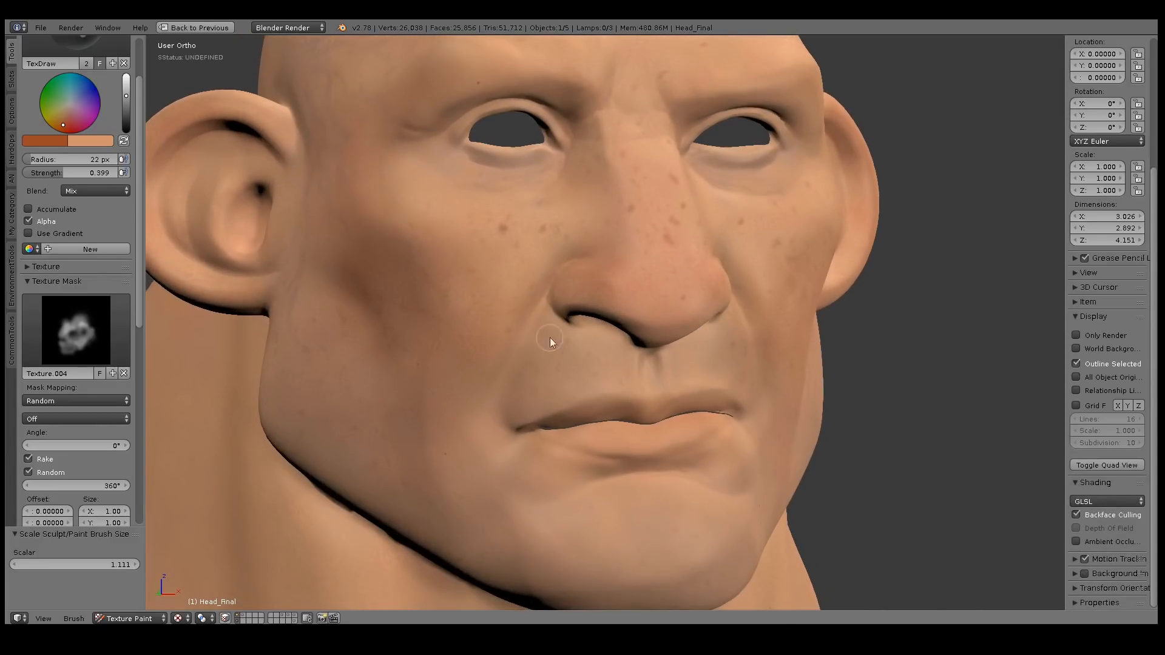
Change the brush colour to a bright orange-red and dab spots on the cheek.
drag(123, 92, 126, 76)
drag(70, 119, 68, 130)
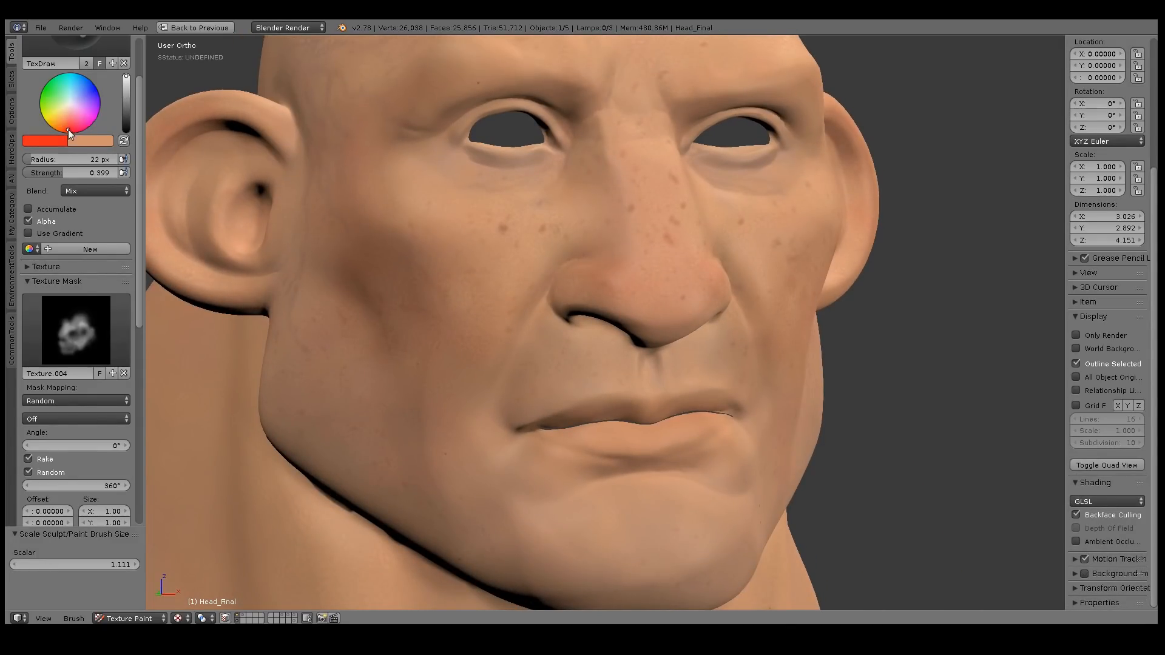
middle_drag(443, 249, 476, 307)
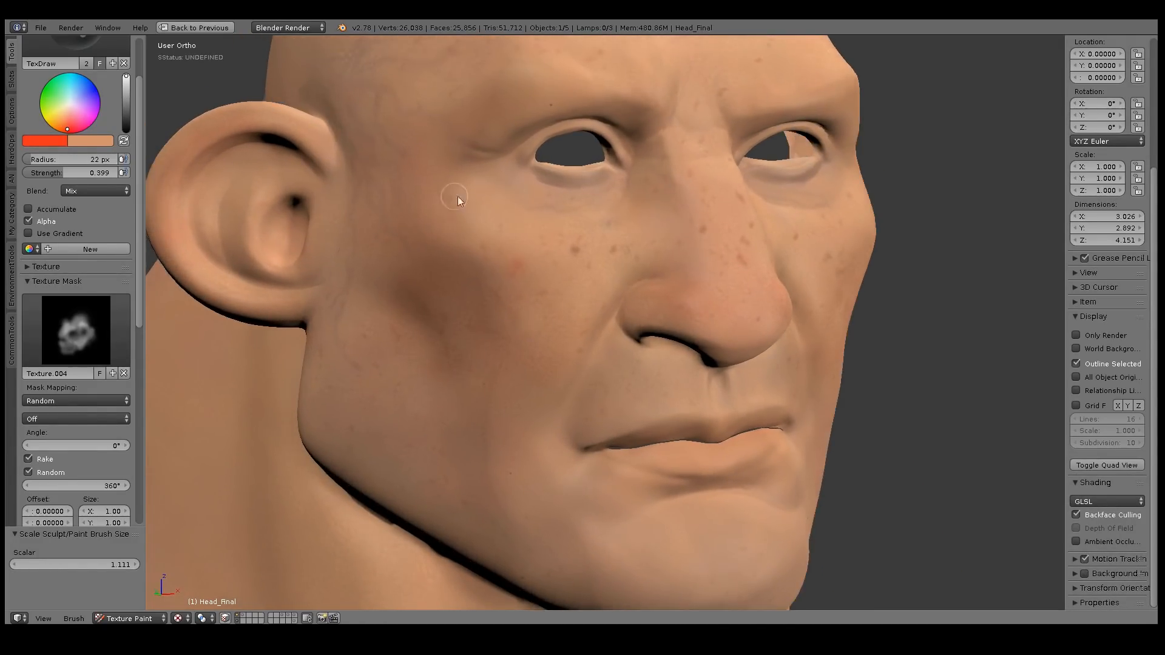
middle_drag(693, 272, 583, 188)
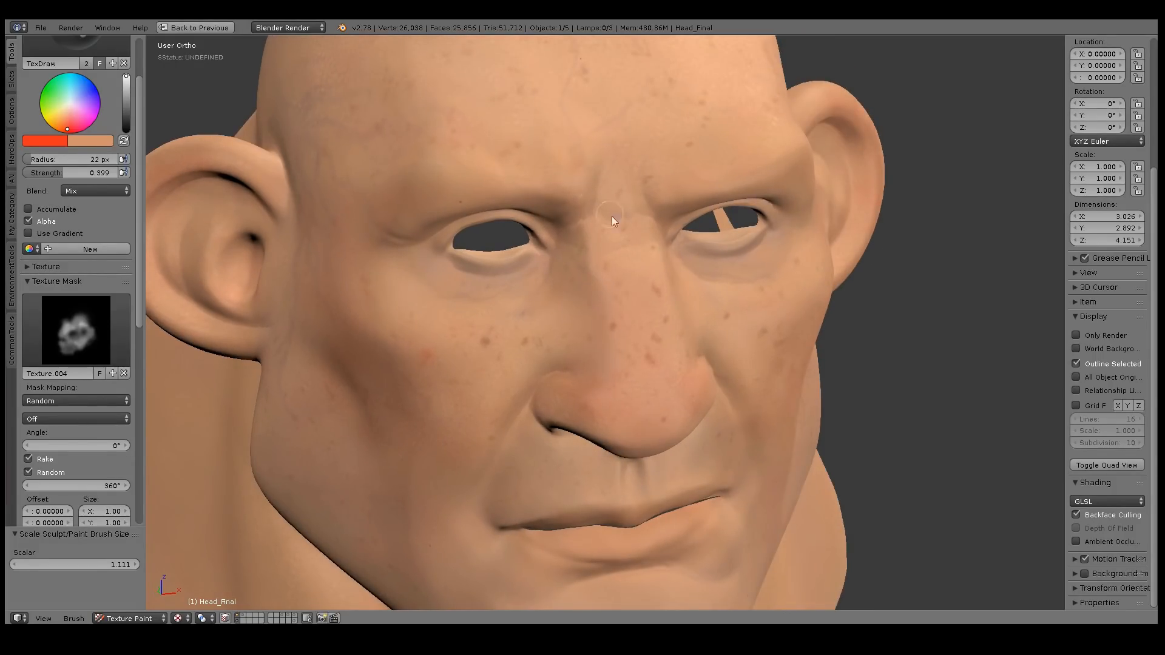
Darken the brush colour to a muted brownish red and dab irregular blotches over the cheeks and side of the jaw.
click(63, 127)
mouse_move(129, 103)
mouse_down()
mouse_move(126, 79)
mouse_move(126, 91)
mouse_up()
click(66, 121)
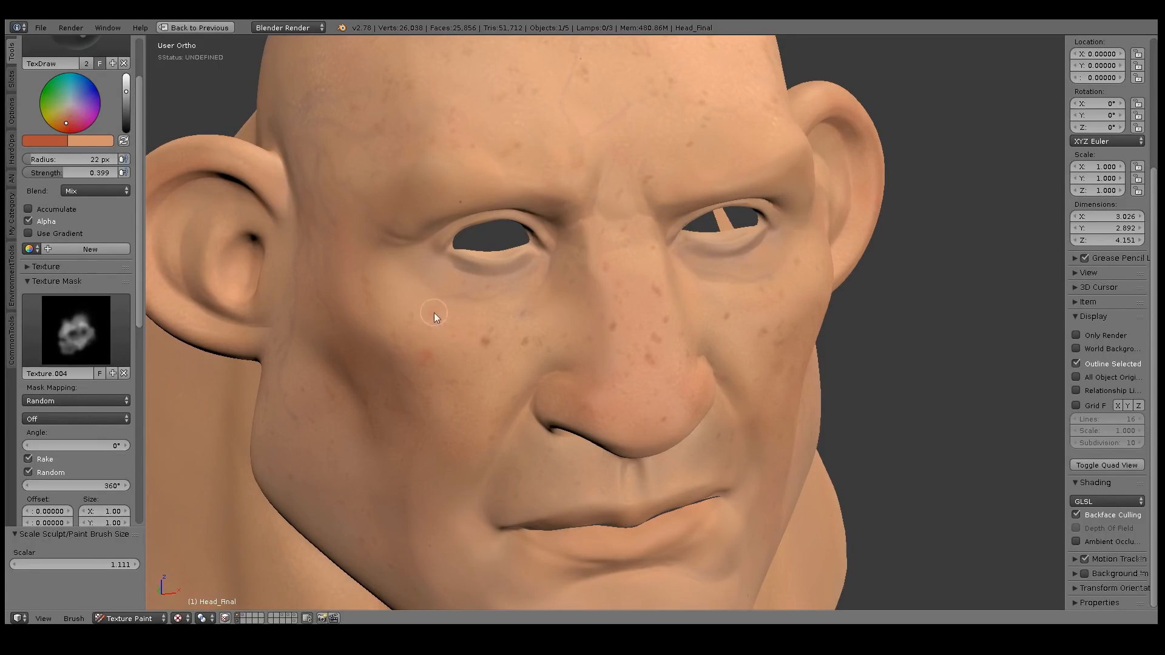
middle_drag(649, 267, 606, 264)
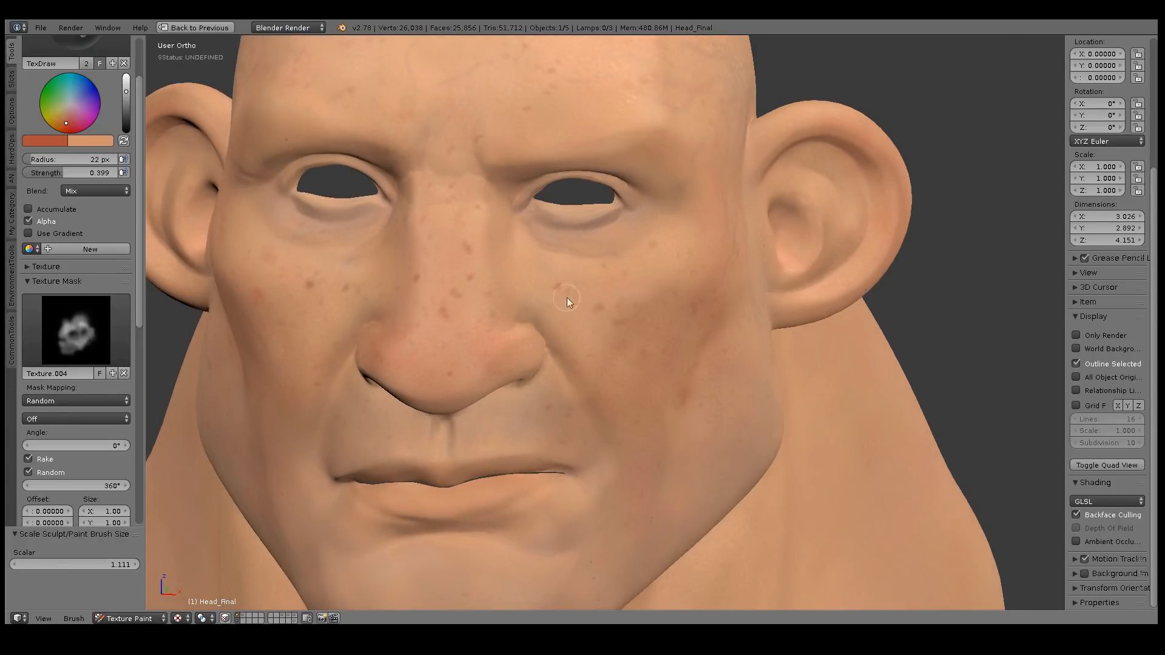
middle_drag(446, 358, 566, 305)
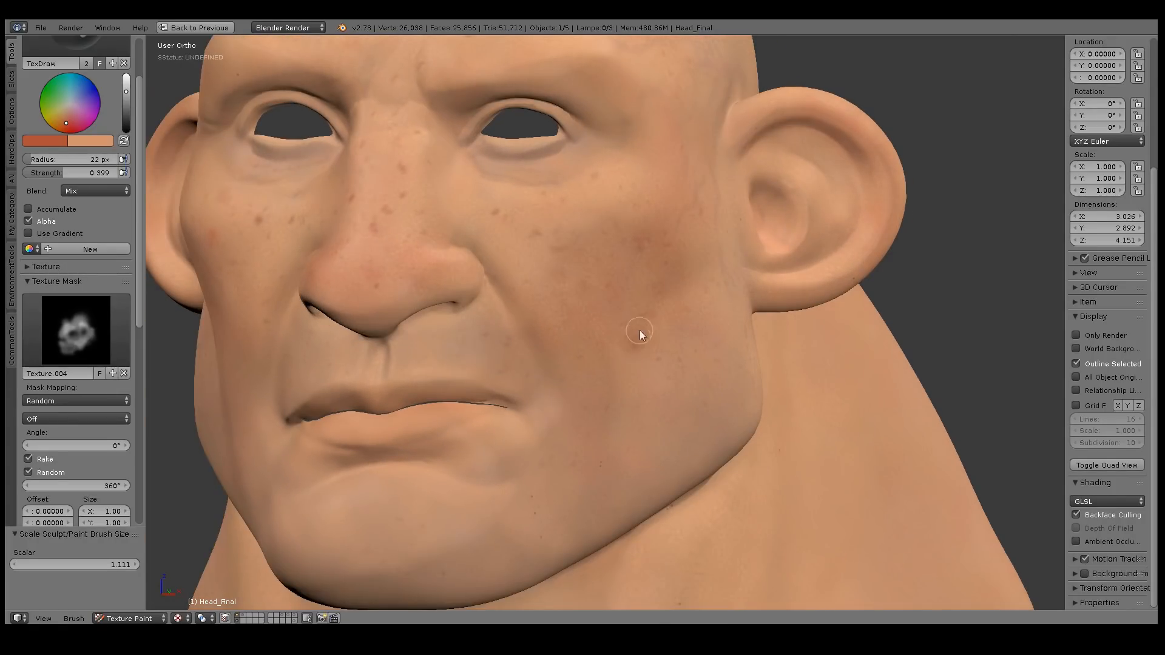
click(670, 373)
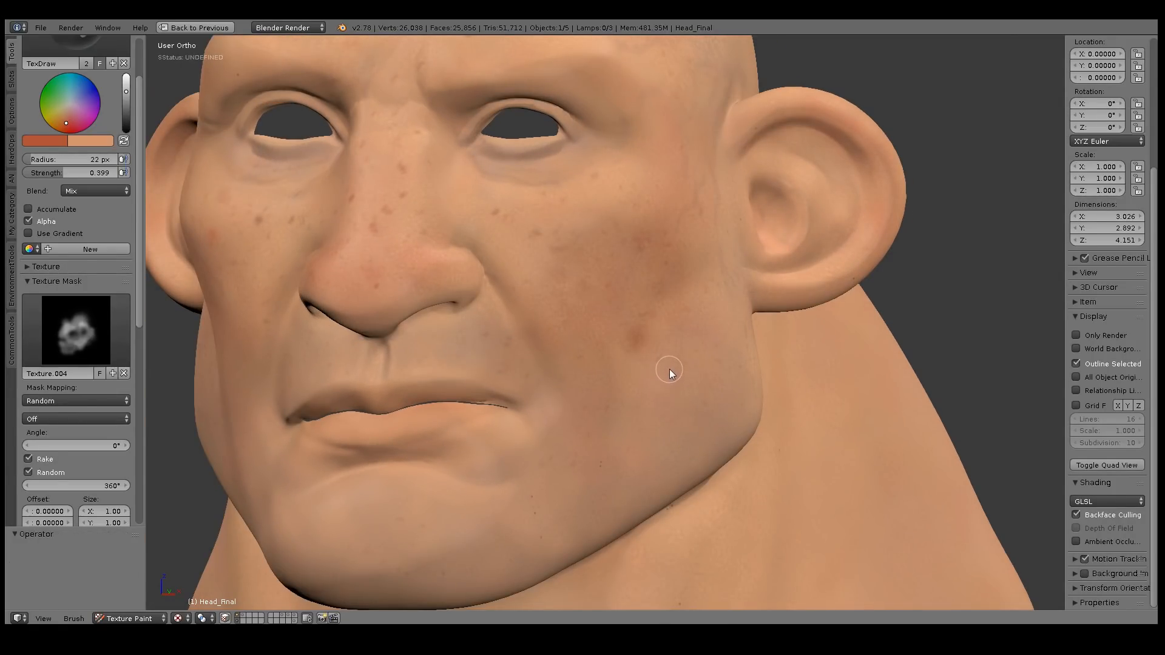
middle_drag(747, 343, 587, 326)
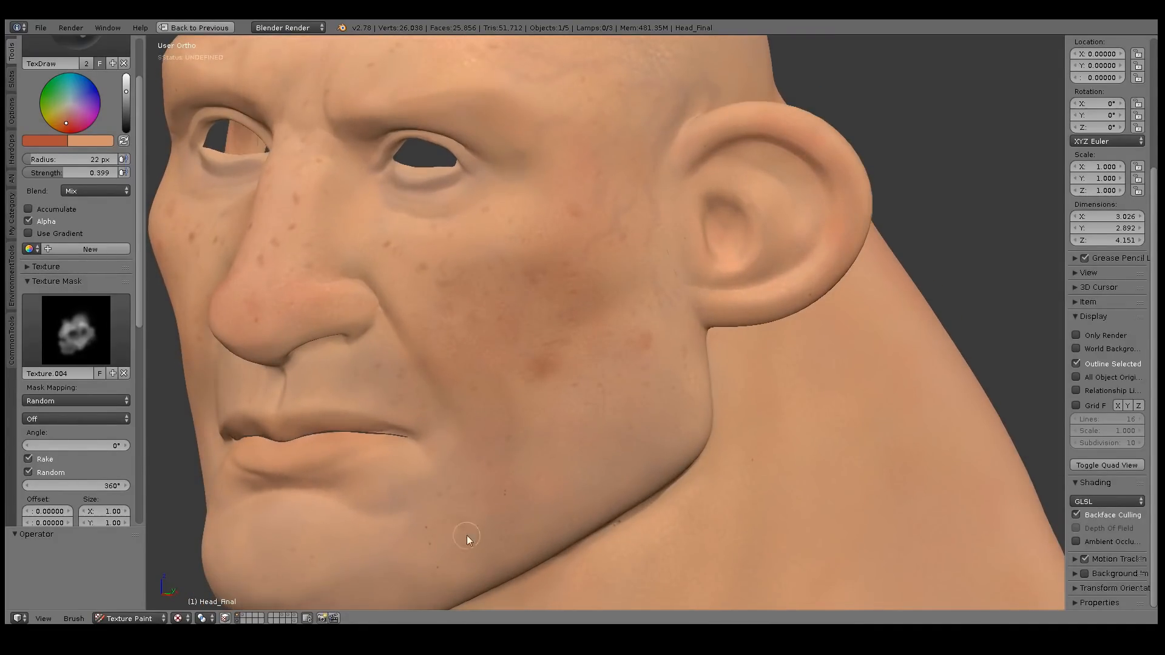
middle_drag(467, 528, 491, 457)
middle_drag(689, 326, 527, 291)
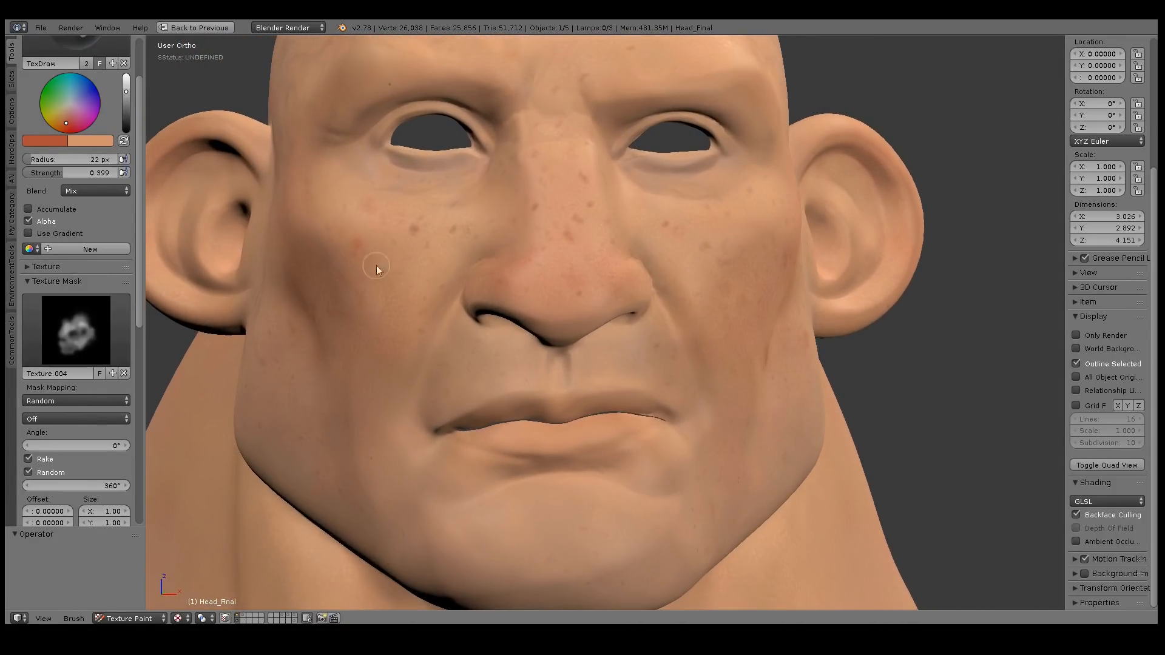
Set the brush colour to full-value white with no saturation and soften the spots on the cheeks and nose.
drag(127, 78, 126, 68)
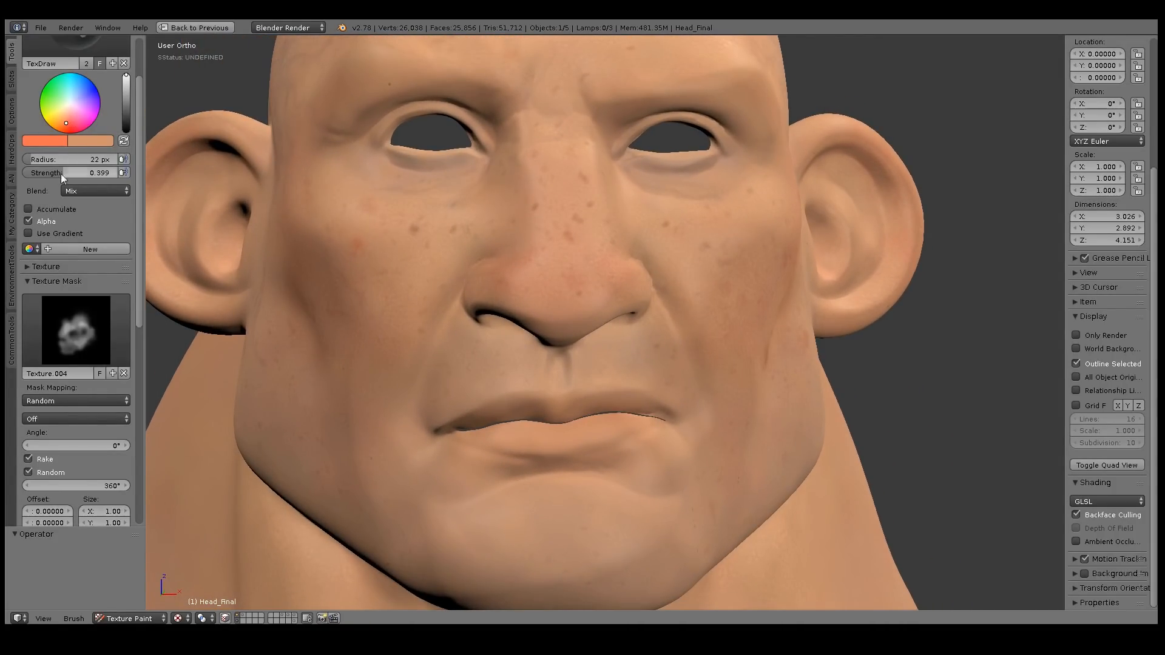
click(56, 141)
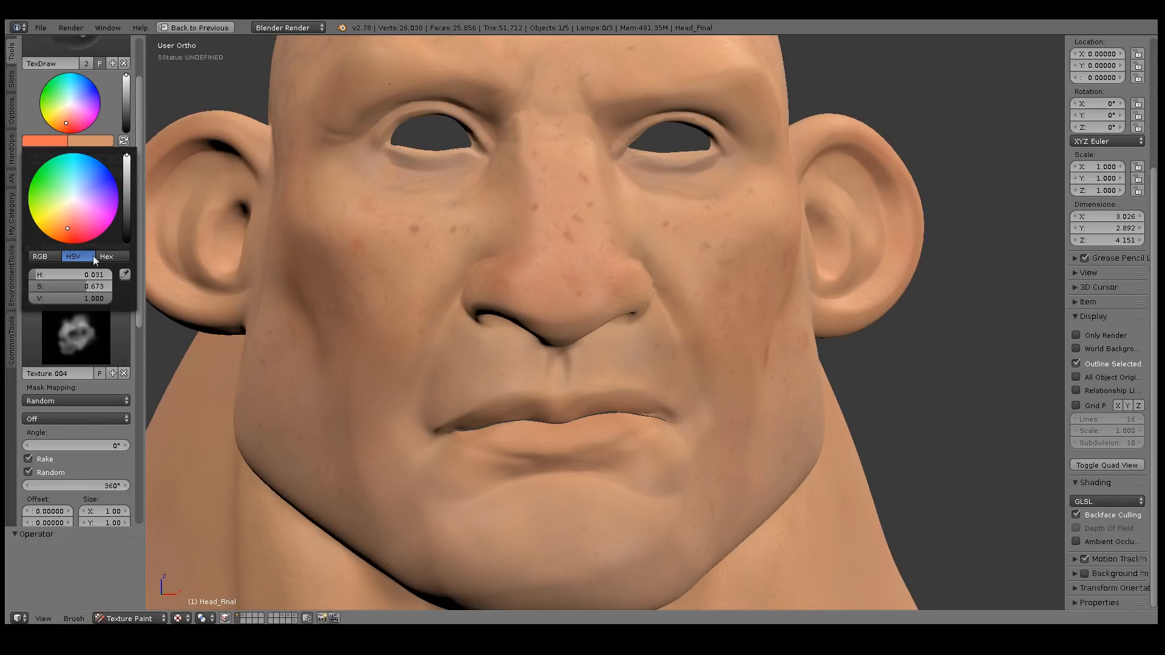
drag(81, 284, 34, 286)
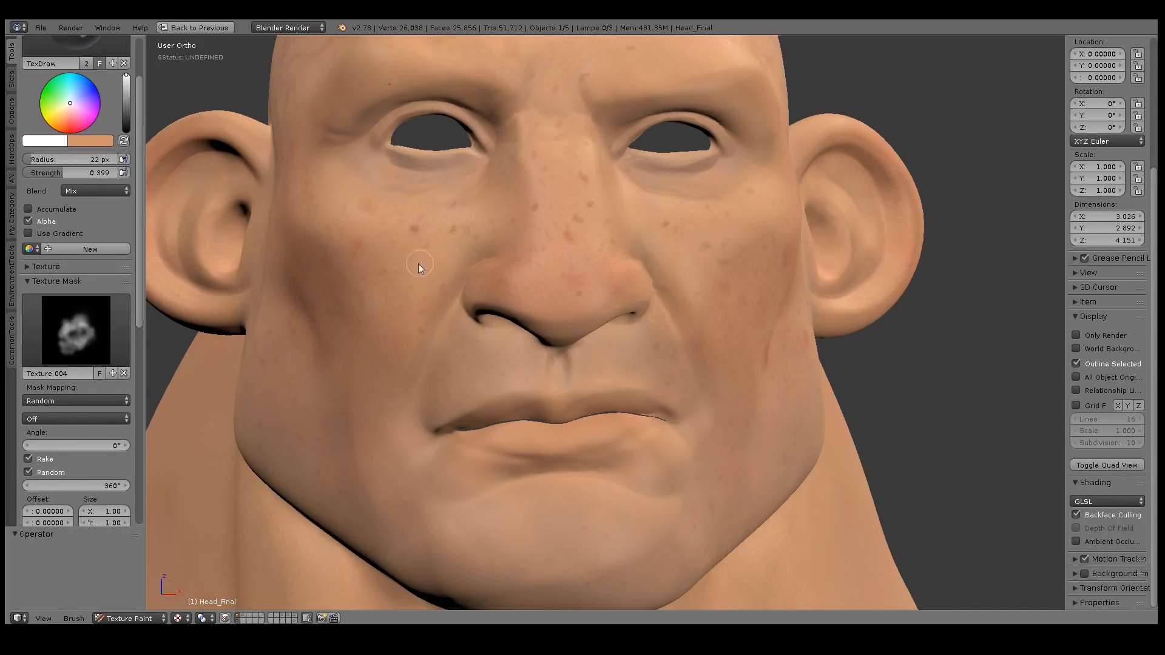
middle_drag(497, 236, 512, 265)
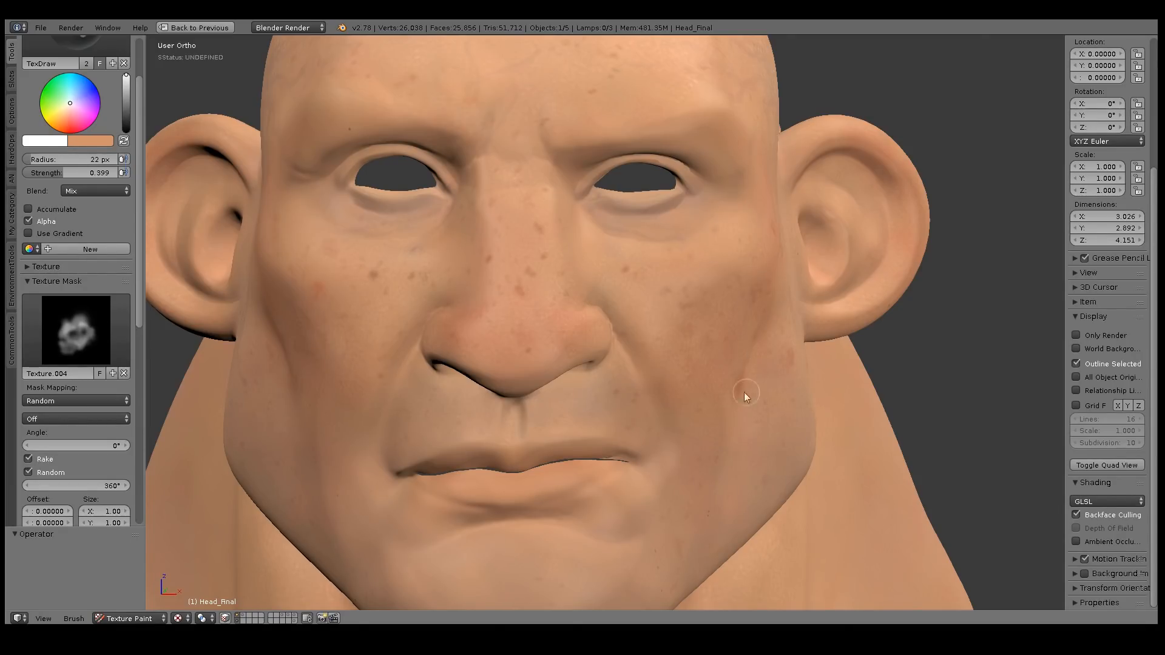
middle_drag(755, 392, 615, 378)
mouse_move(617, 432)
middle_down()
mouse_move(476, 346)
mouse_move(520, 333)
middle_up()
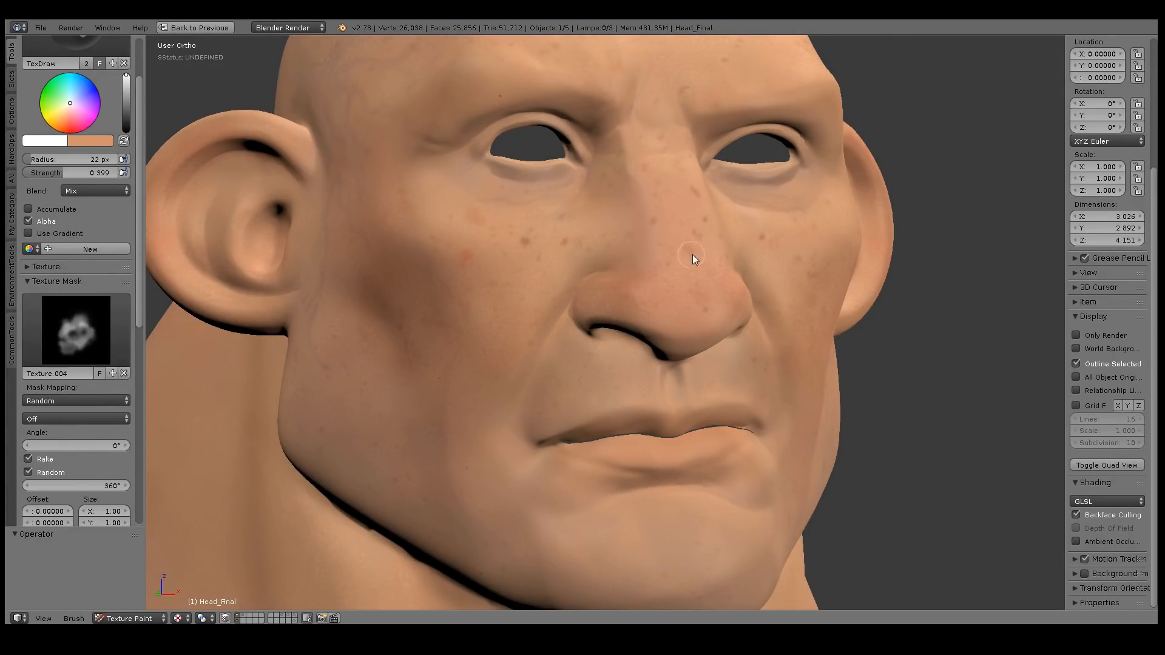
middle_drag(698, 208, 568, 231)
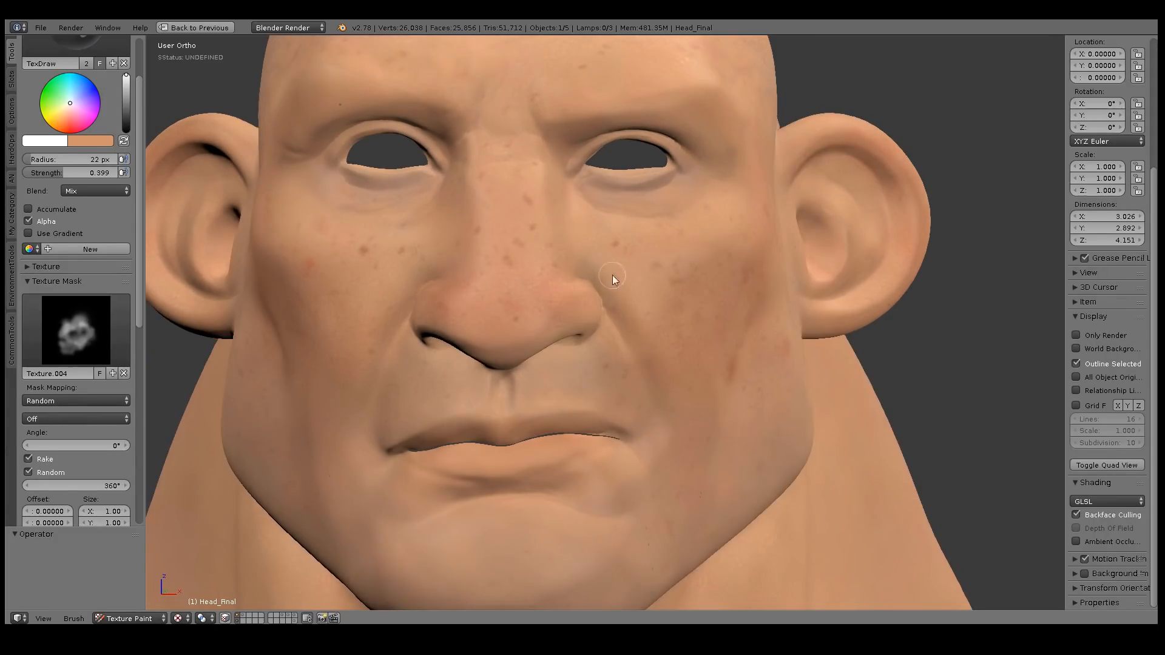
middle_drag(680, 272, 713, 276)
Restore the full screen layout and save the painted texture as Freckles_Spots.png in the Textures folder.
scroll(713, 271, down, 5)
middle_drag(689, 373, 456, 282)
key(ctrl+Up)
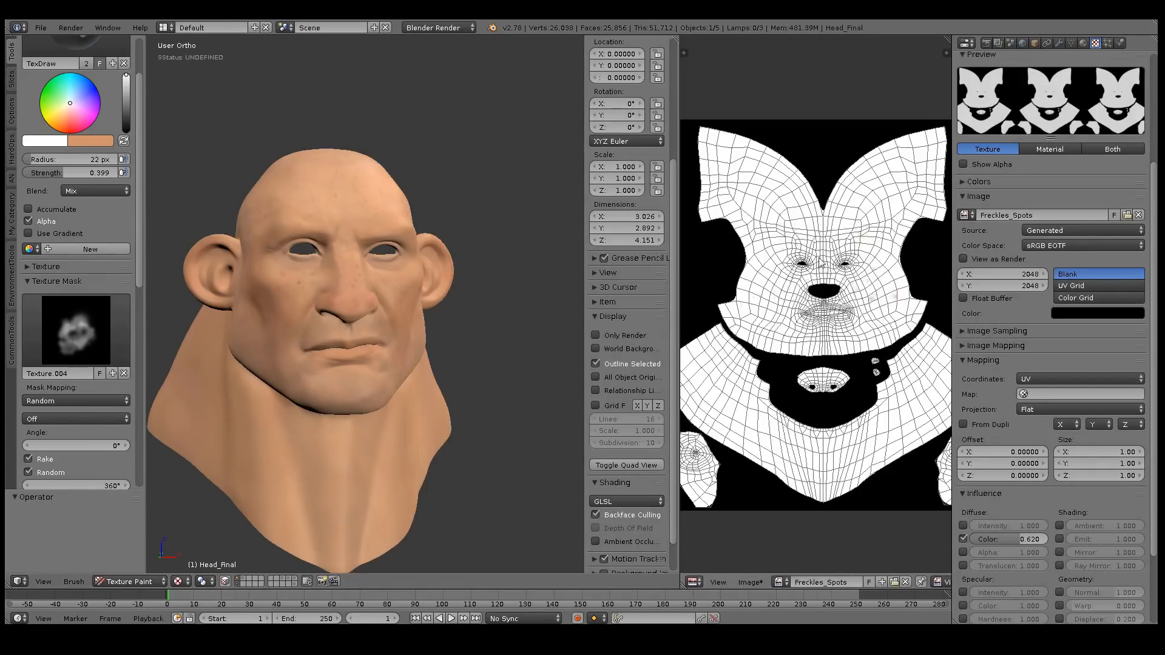
key(F3)
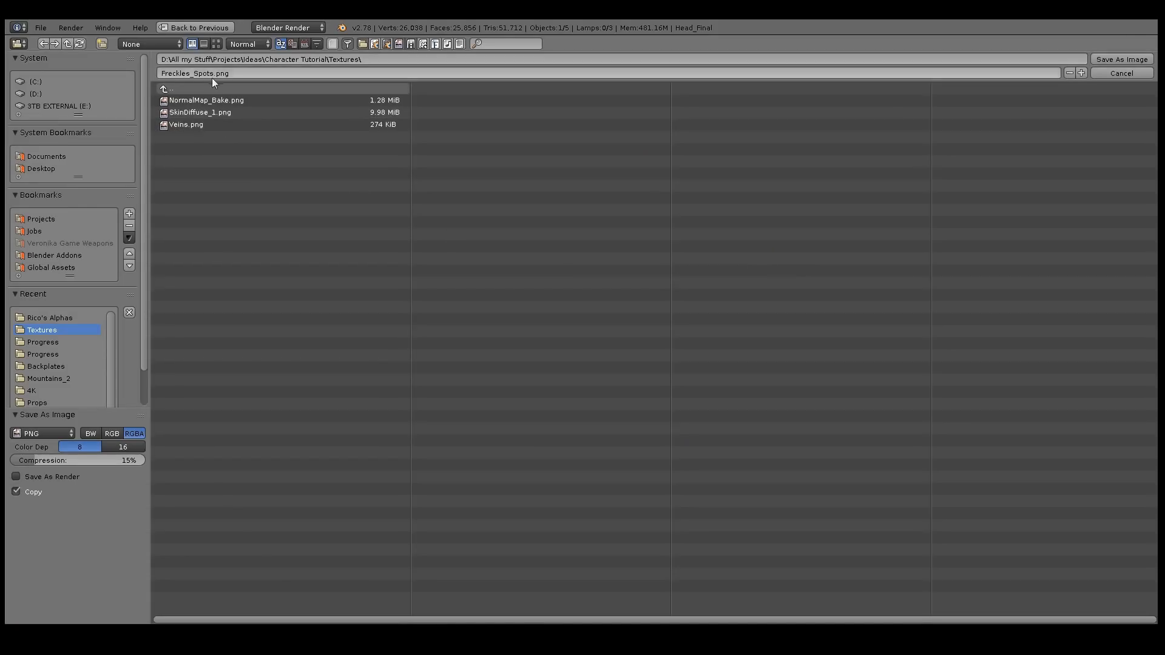
click(1121, 59)
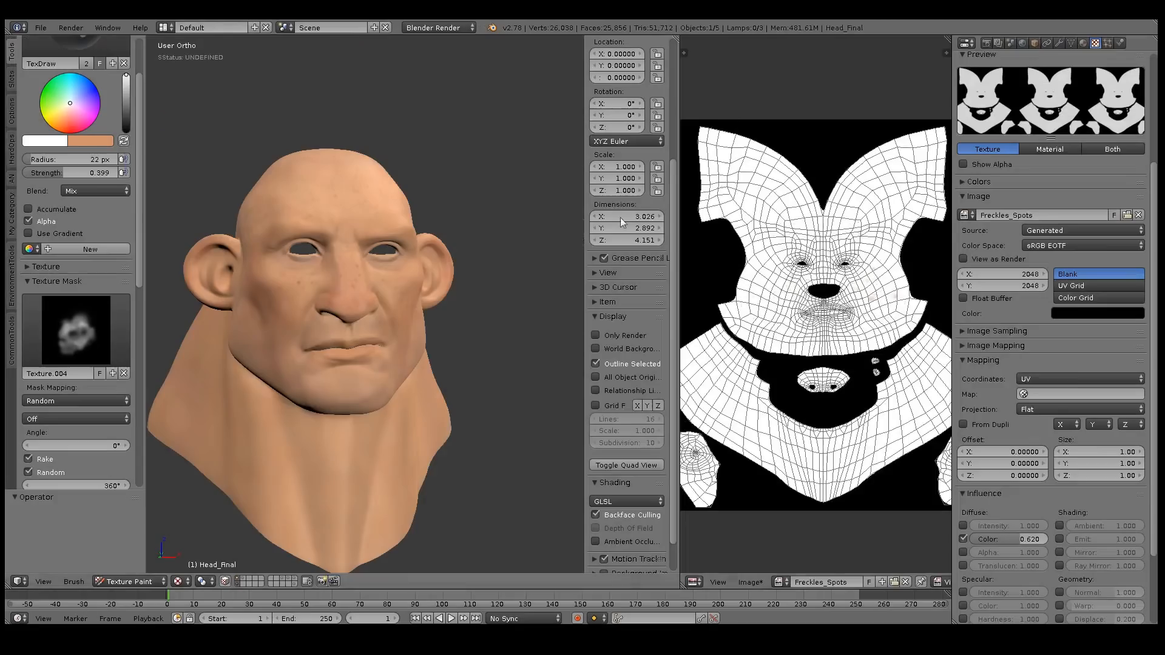
Add a Diffuse Color texture paint slot named SubDermalSSS at 2048 × 2048 px with alpha and a blank black image.
middle_drag(409, 265, 452, 282)
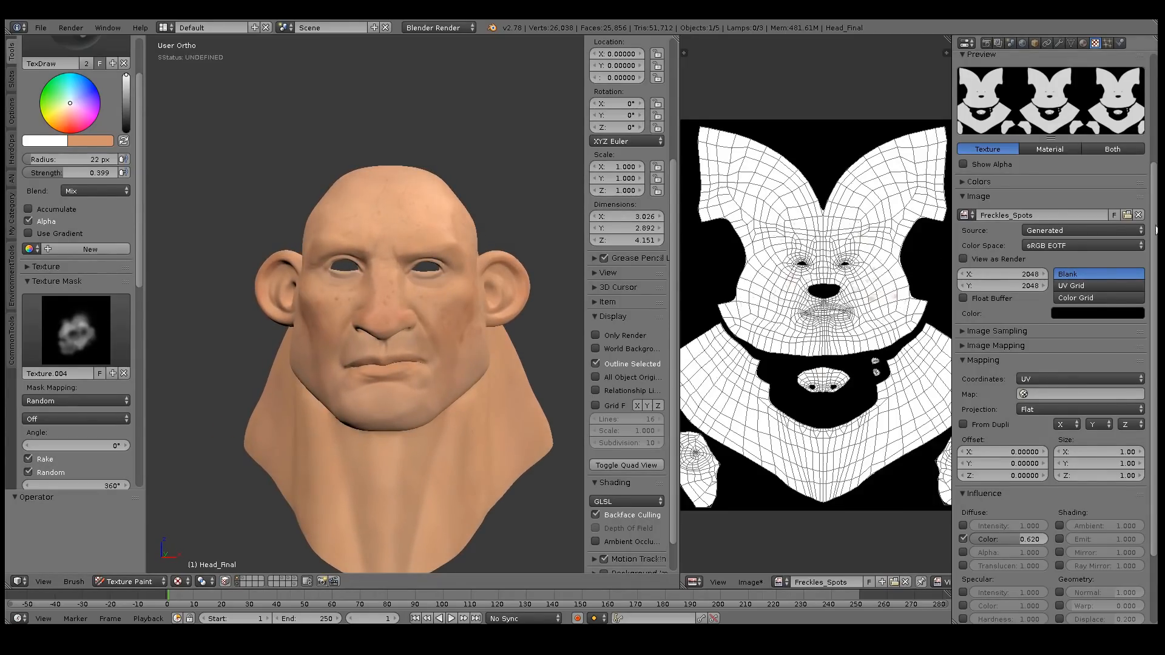
scroll(1073, 141, up, 5)
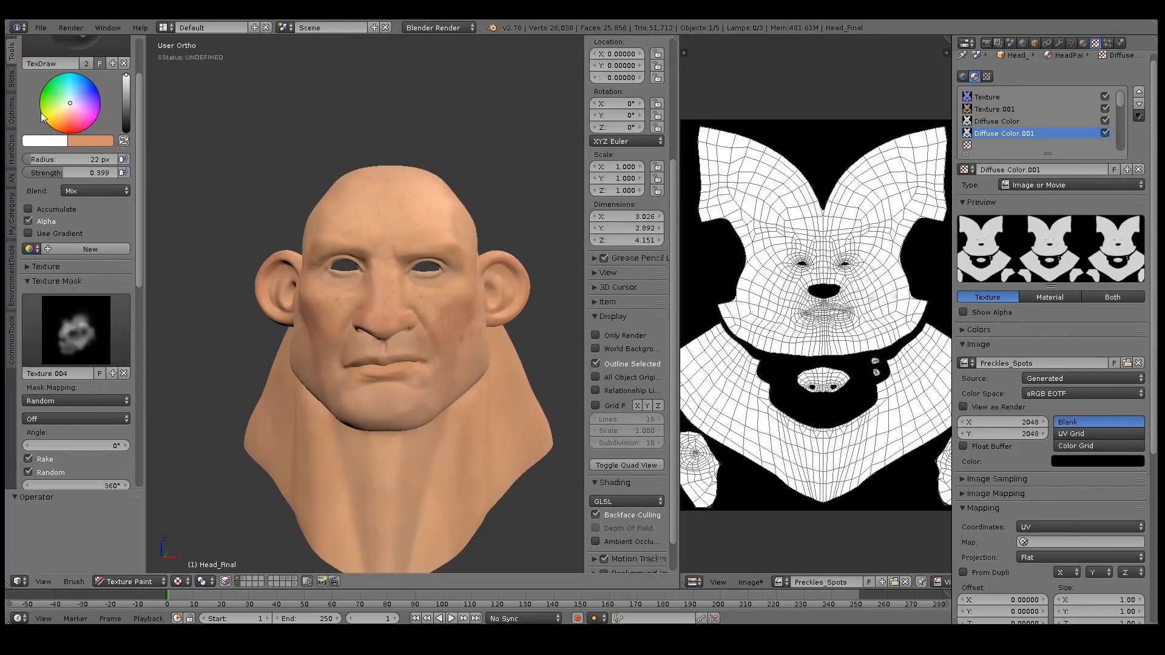
click(12, 80)
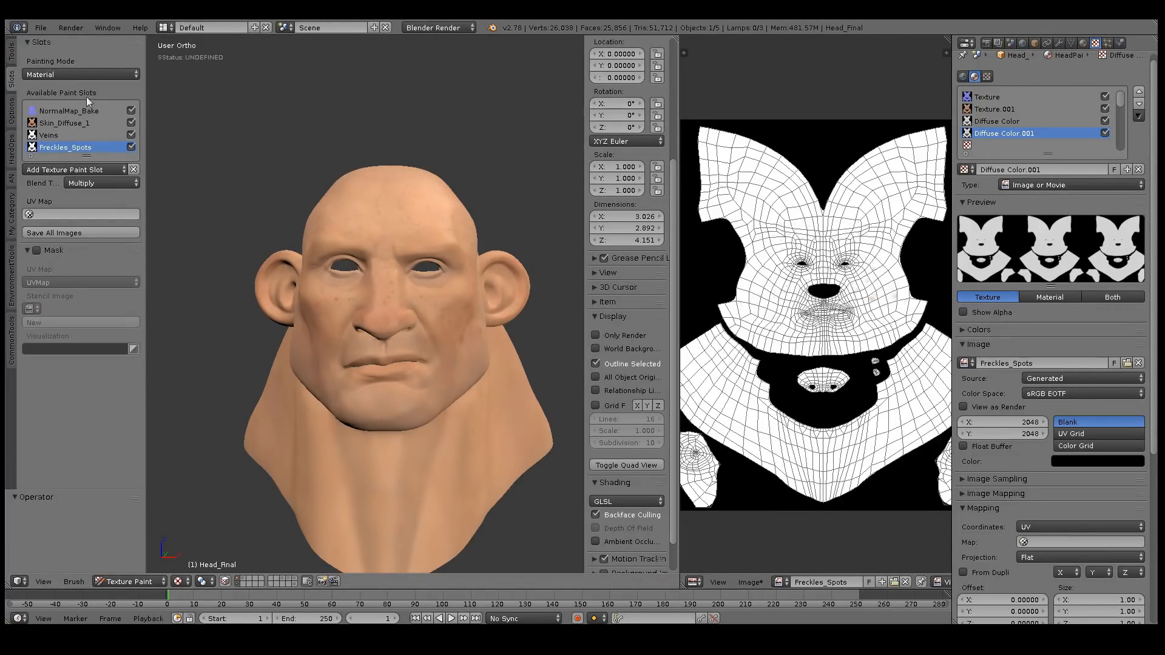
click(50, 169)
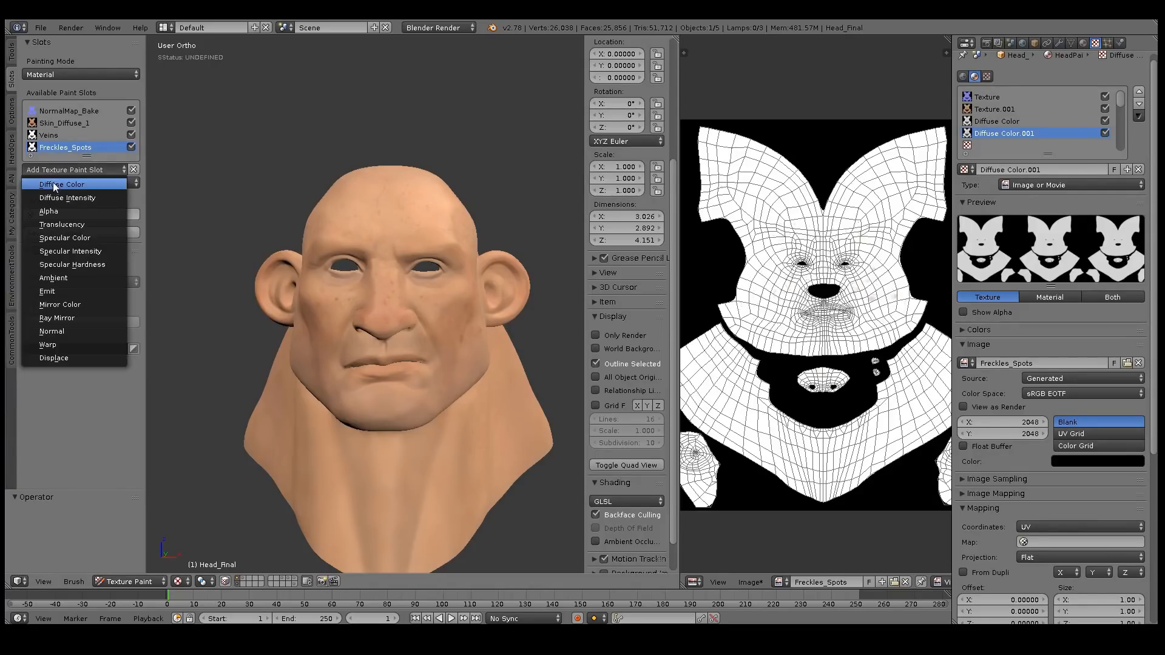
click(53, 183)
click(156, 175)
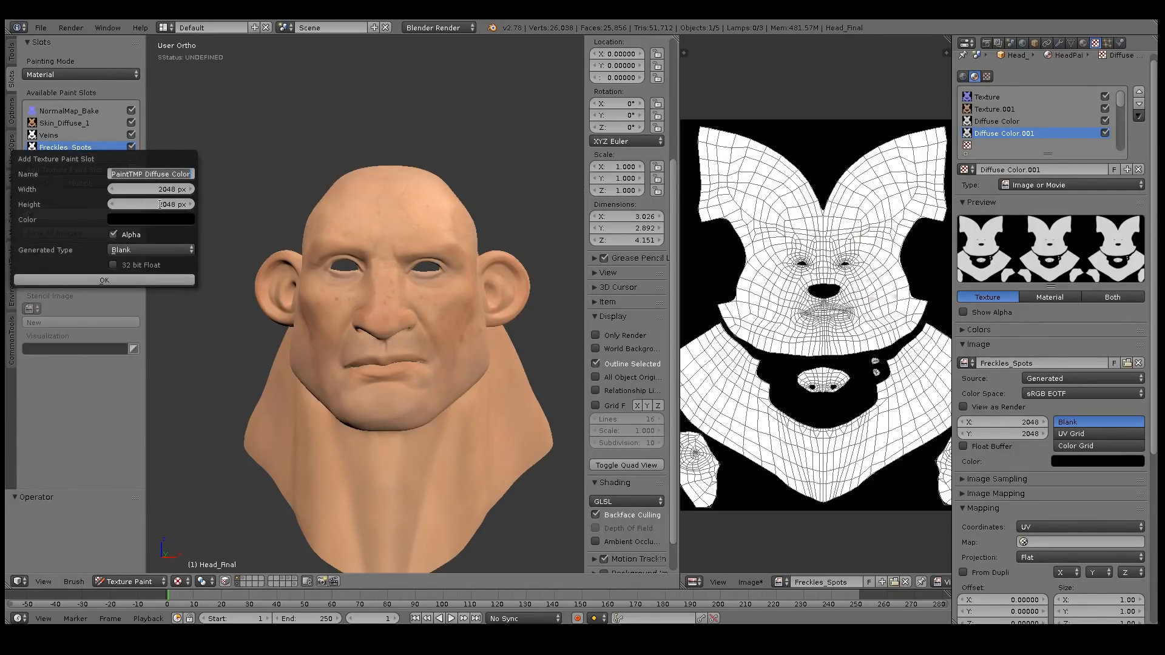
text(SubDermalSSS)
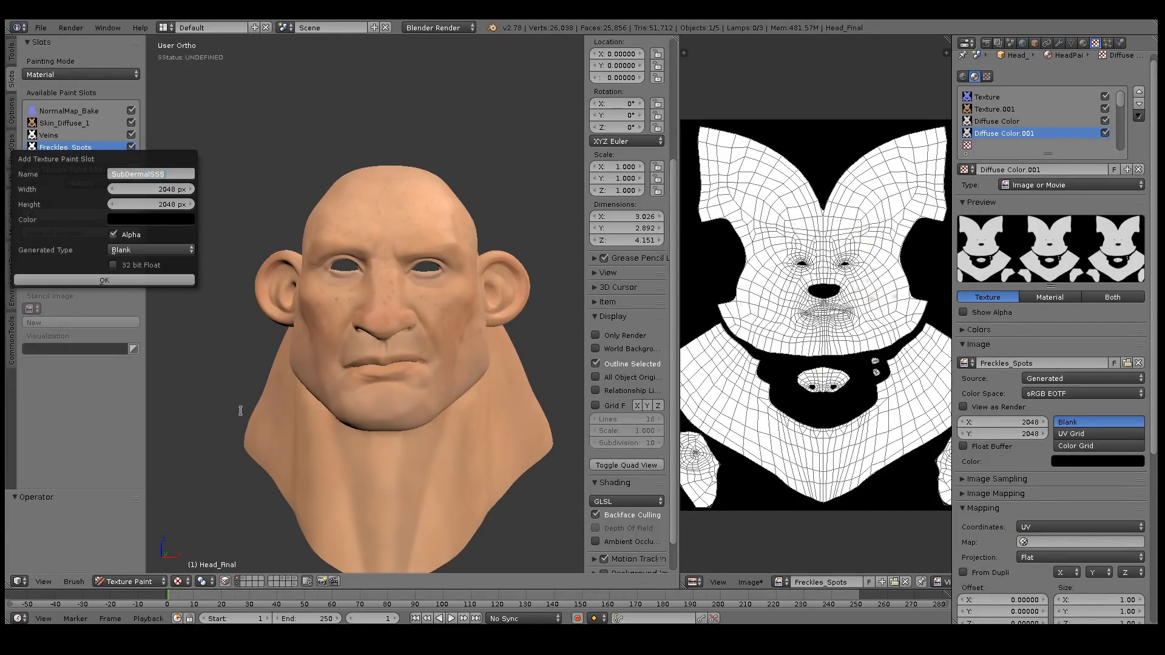
click(142, 280)
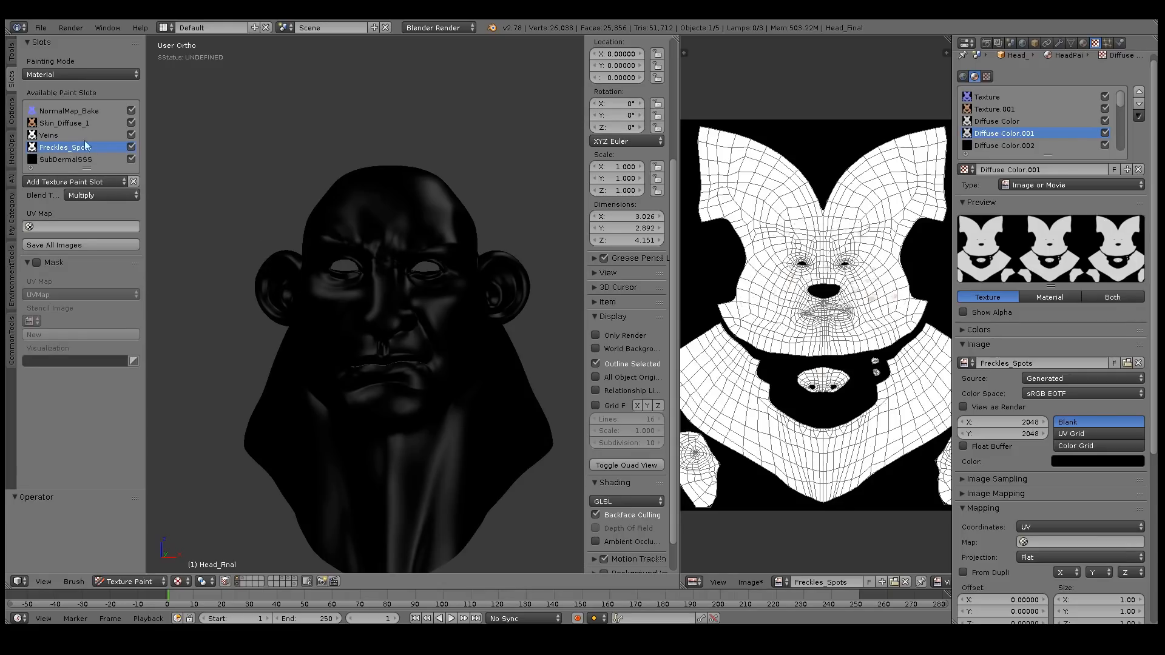
Make SubDermalSSS the active paint slot and flood the head with white using the Fill brush.
click(65, 159)
click(11, 53)
click(73, 98)
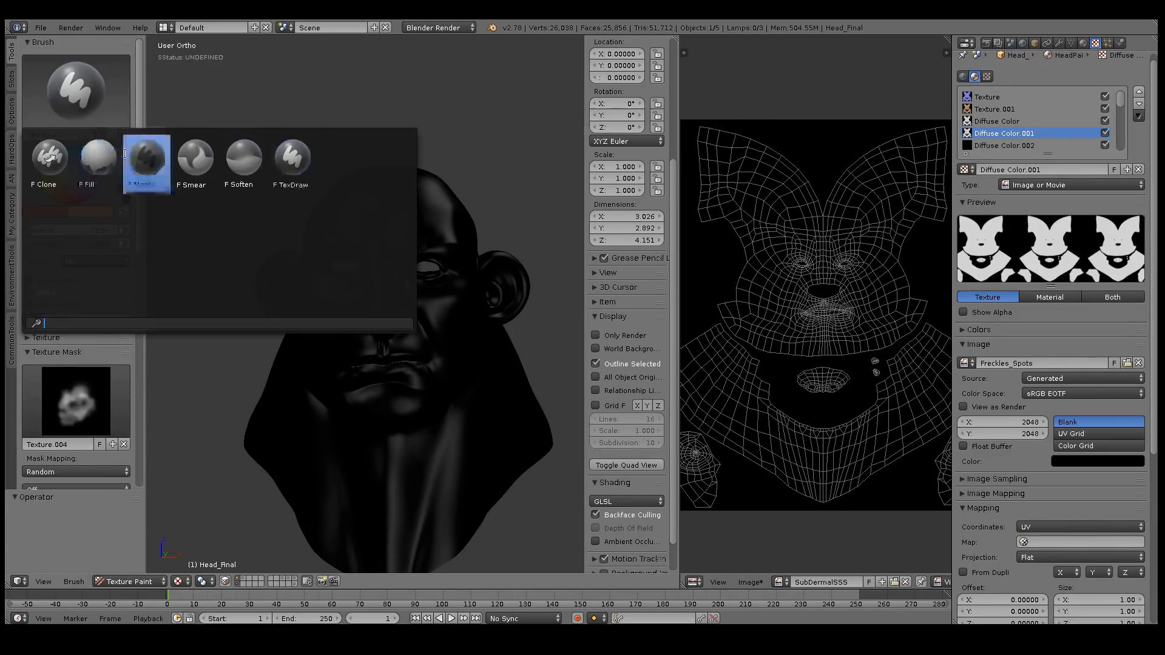
click(99, 164)
click(334, 325)
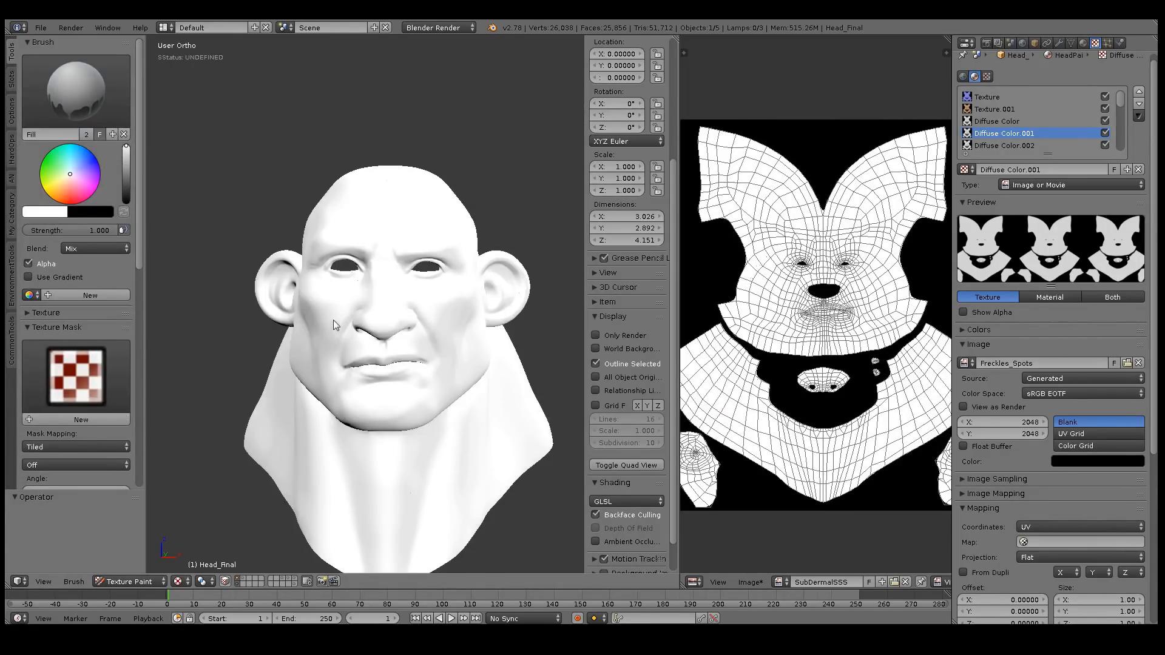
Set the Fill colour to a slightly darkened orange-red and flood the SubDermalSSS layer over the whole head.
drag(75, 193, 68, 198)
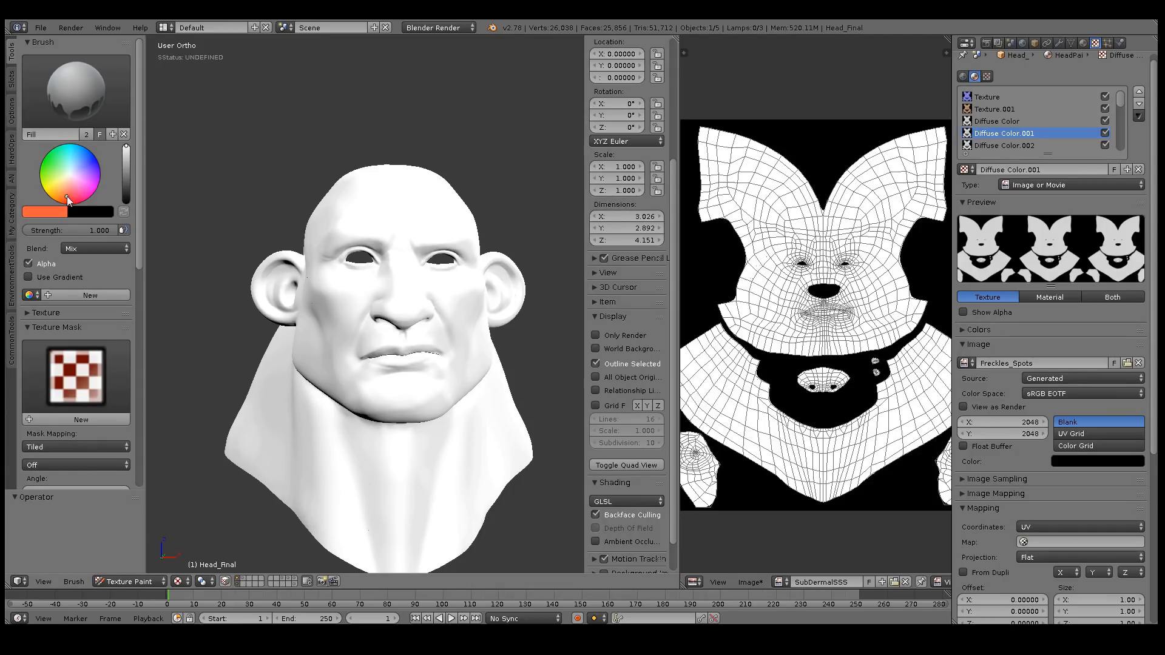
mouse_move(126, 170)
mouse_down()
mouse_move(125, 185)
mouse_move(126, 159)
mouse_up()
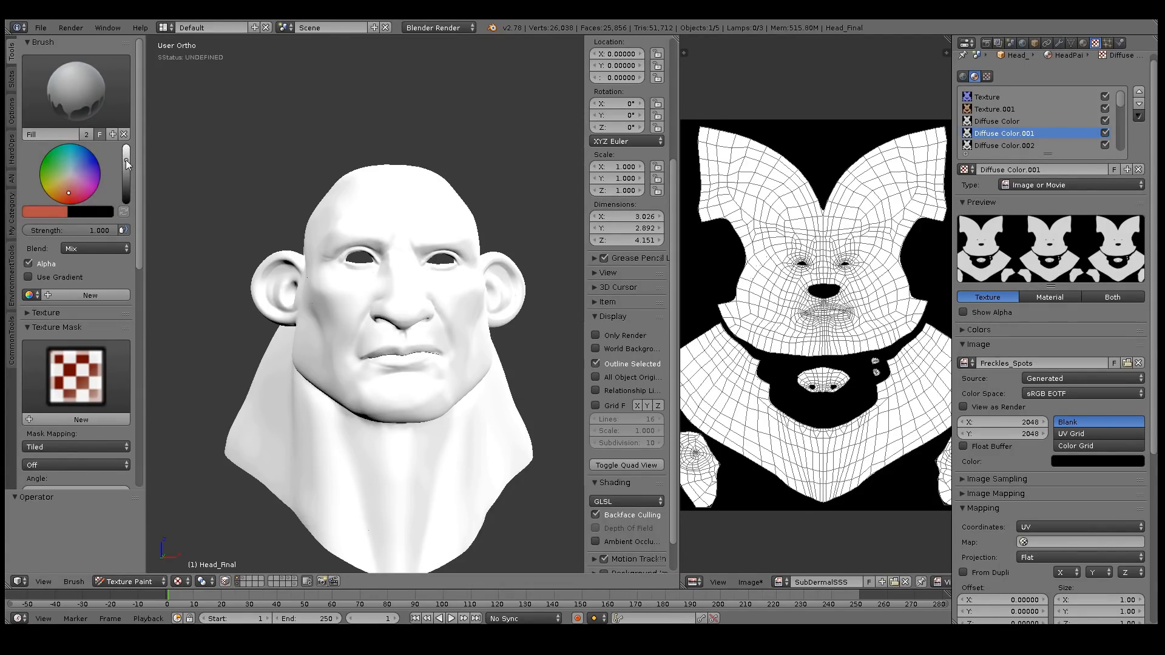
click(315, 327)
mouse_move(326, 307)
middle_down()
mouse_move(439, 311)
mouse_move(391, 312)
mouse_move(474, 373)
mouse_move(412, 324)
mouse_move(418, 333)
mouse_move(370, 331)
mouse_move(384, 319)
middle_up()
scroll(393, 251, up, 5)
middle_drag(393, 251, 194, 240)
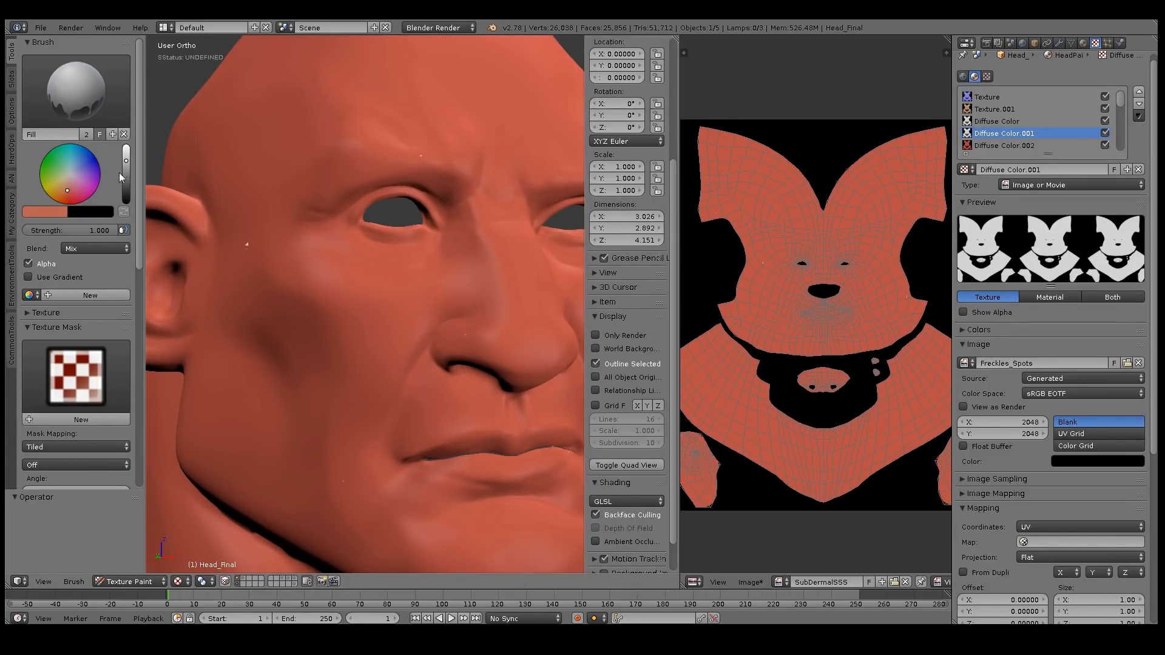
Refill the head with the muted orange-red, and switch to the TexDraw brush with Texture.002 as its mask.
click(289, 296)
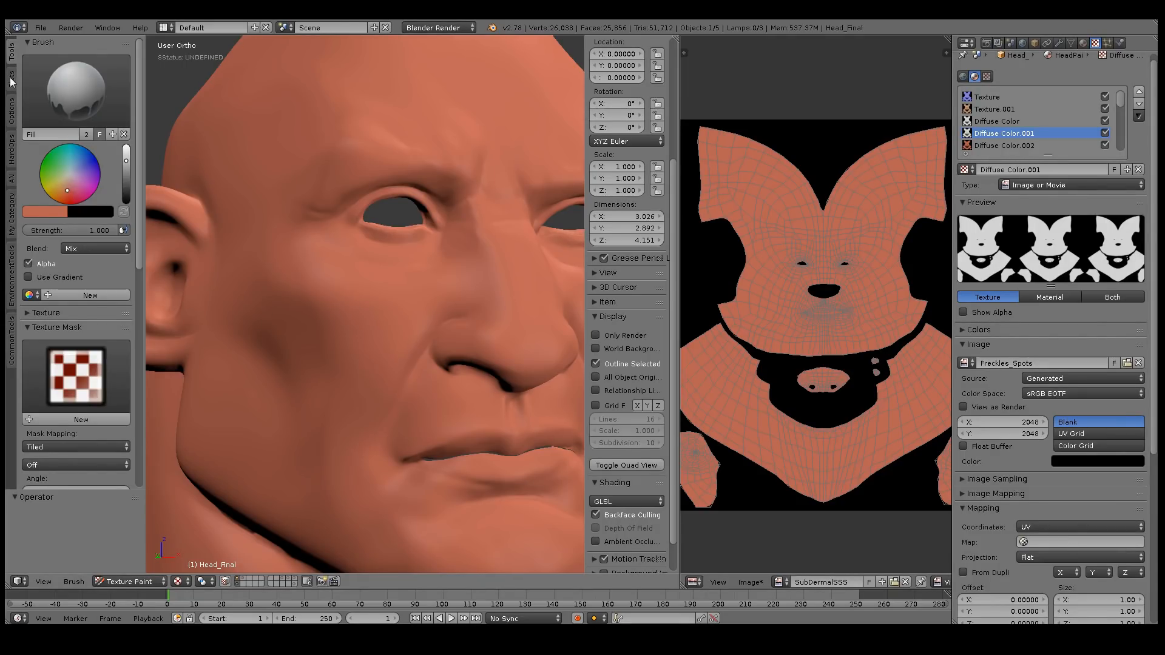
click(76, 94)
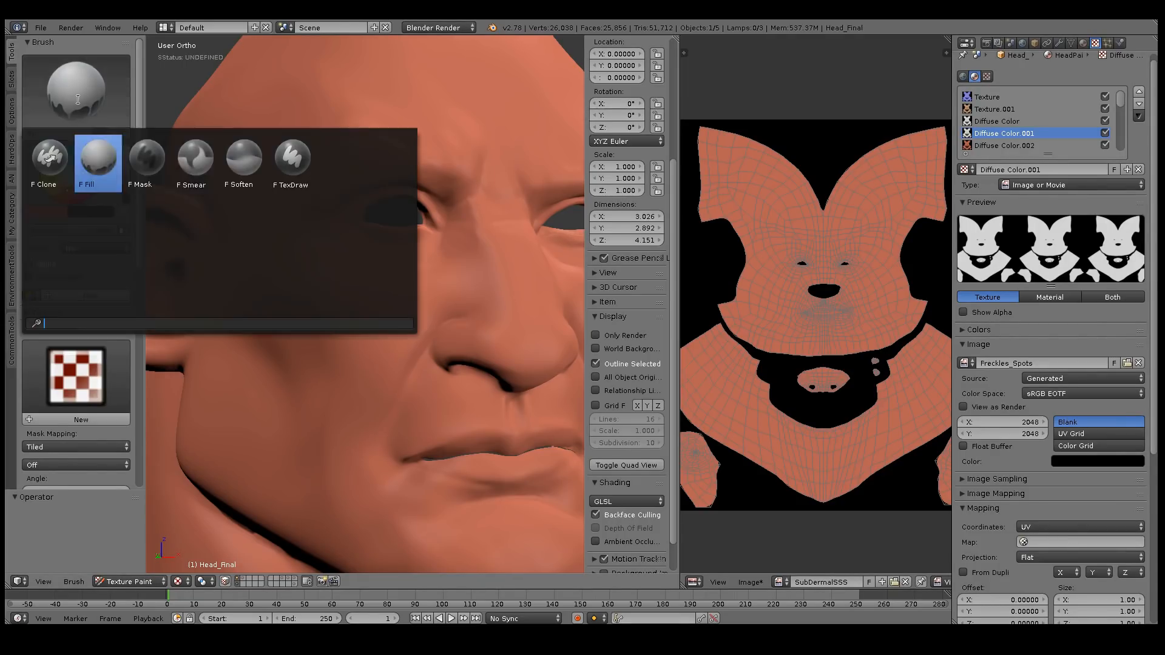
click(280, 172)
click(71, 412)
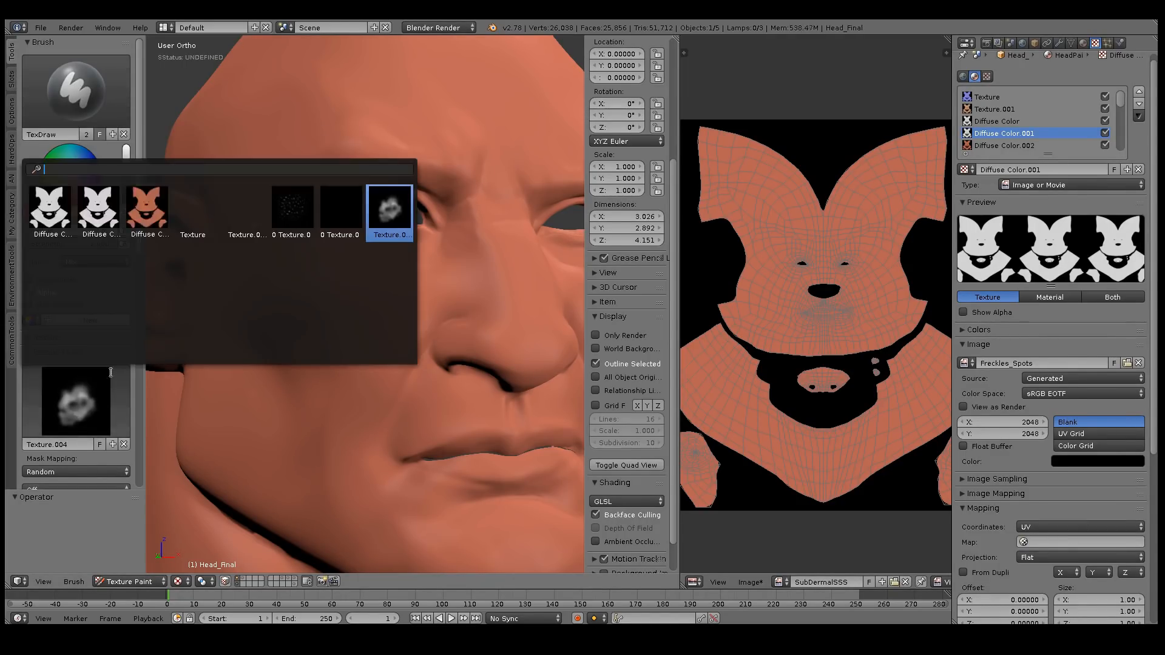
click(293, 215)
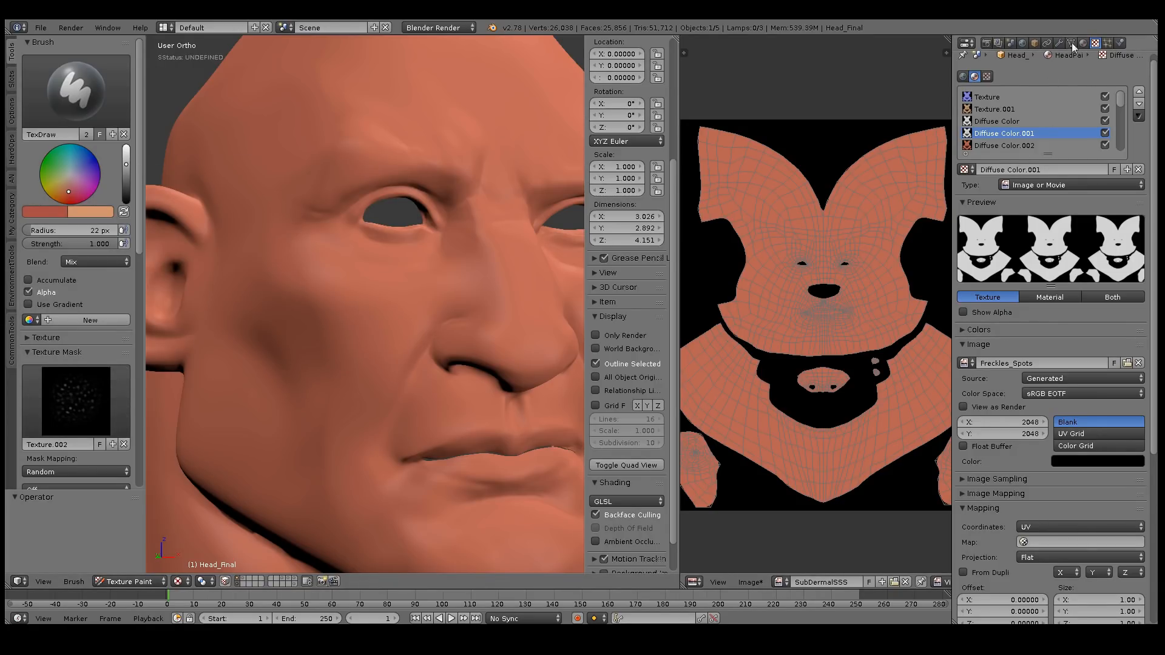
Show the brush mask texture's settings and replace its image with BlurredBump.png from the Rico's Alphas folder.
click(987, 75)
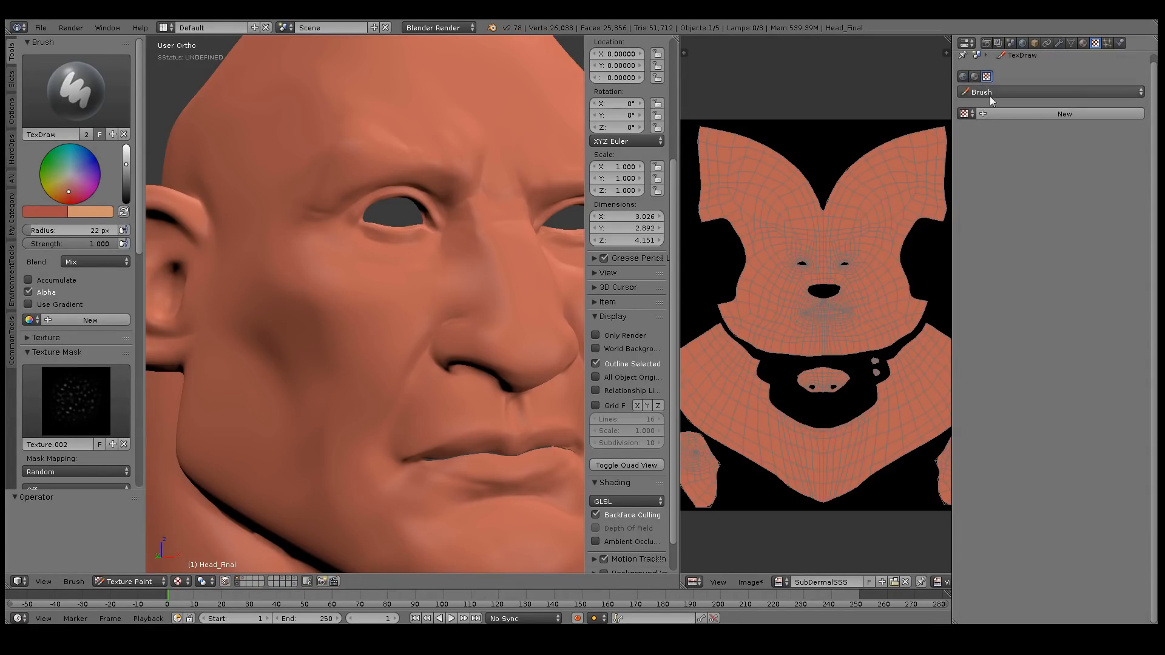
click(987, 92)
click(1000, 79)
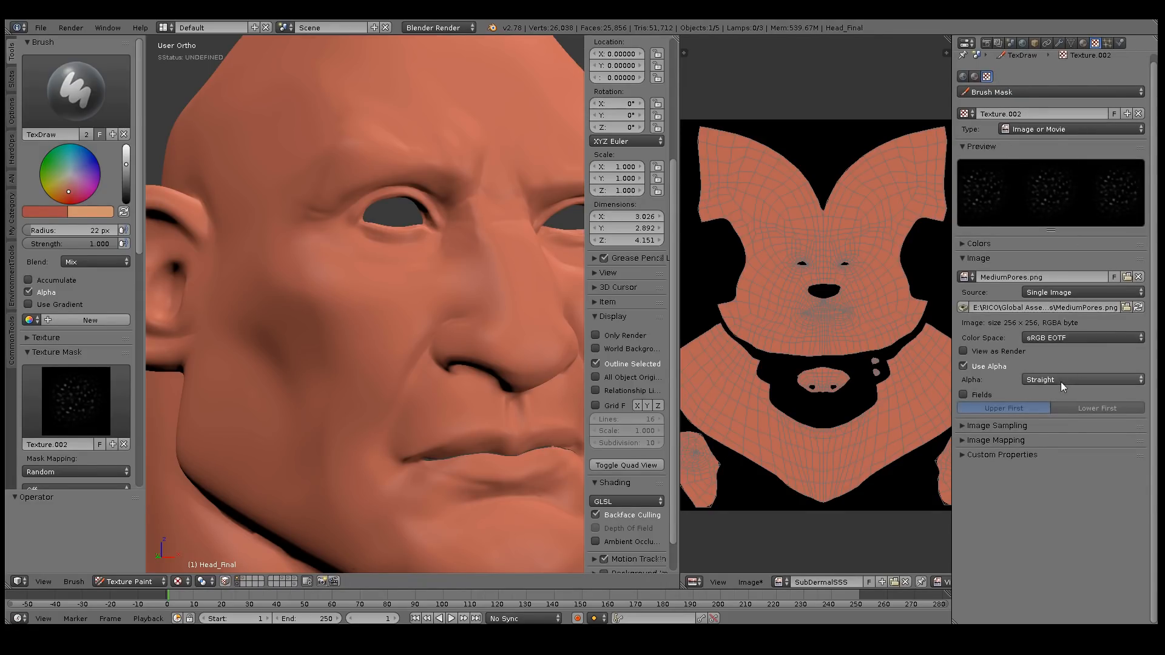
click(1127, 277)
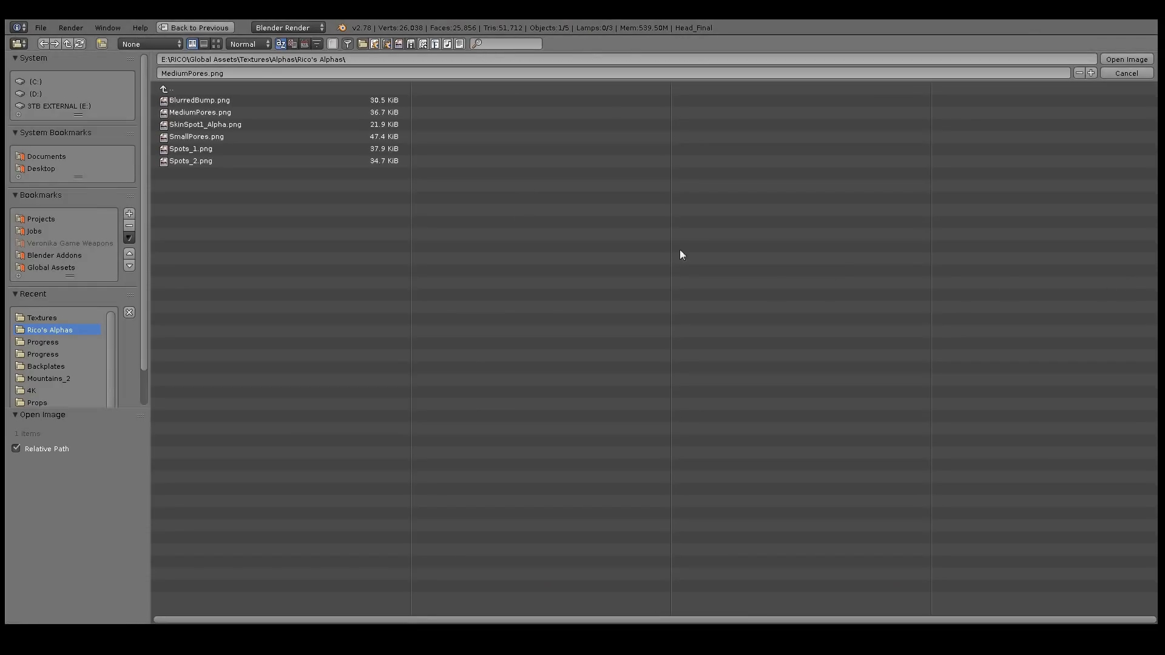
click(216, 44)
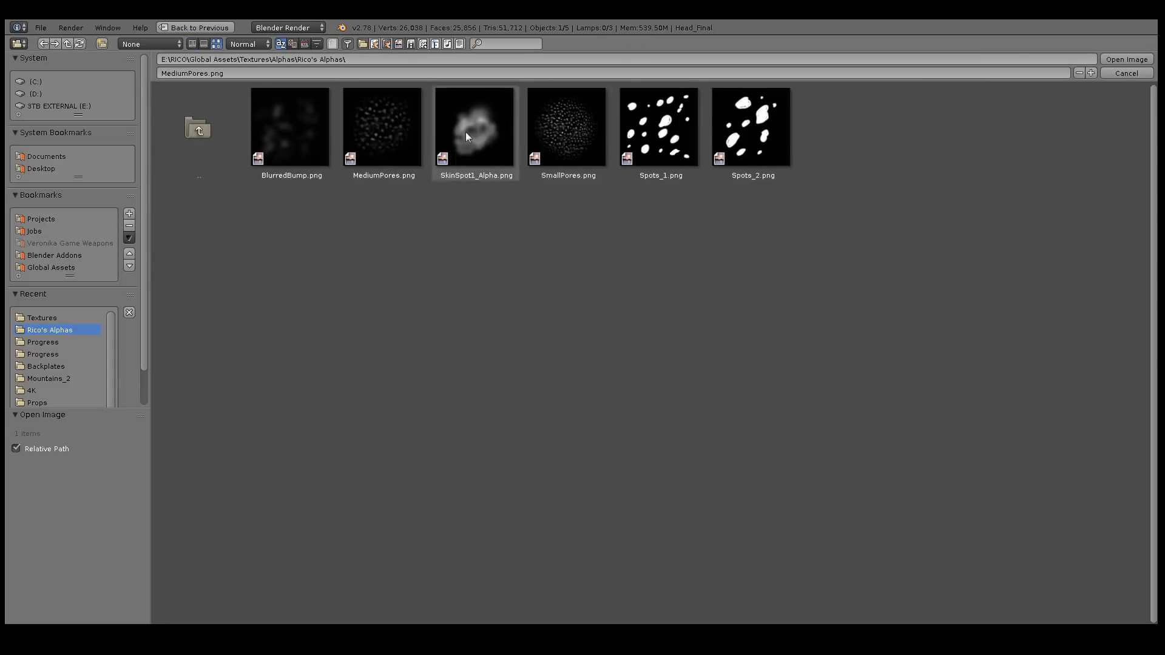
click(308, 127)
click(295, 122)
click(1115, 59)
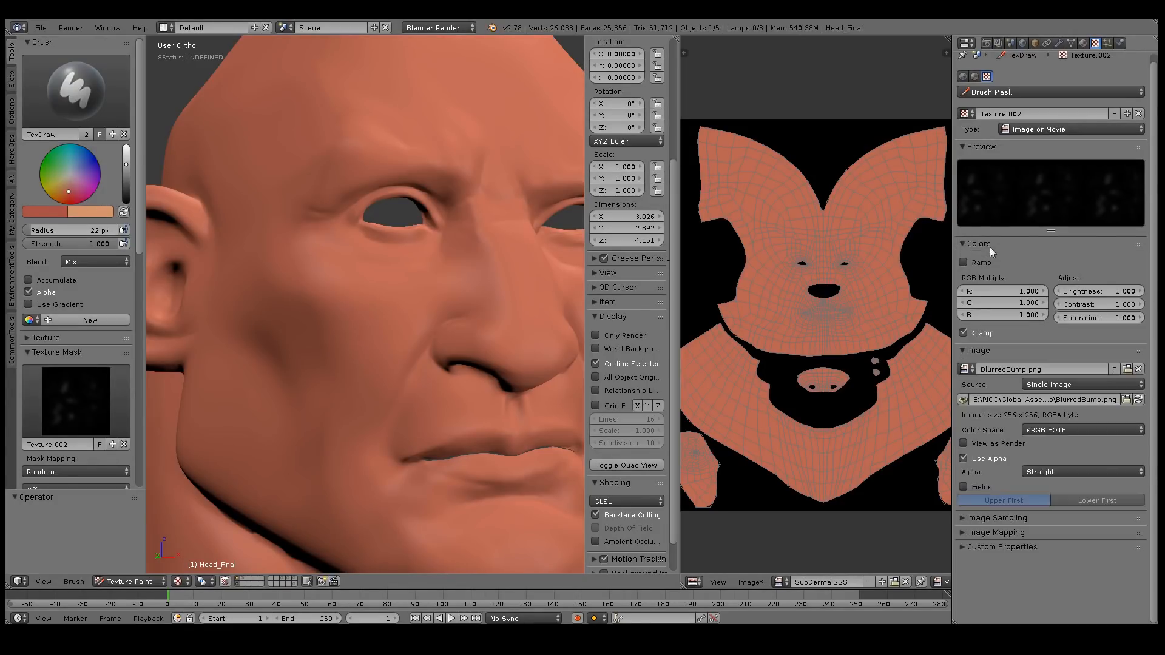
Try a brightness of 2 on the mask texture and set it back to 1.
click(1091, 291)
text(2)
key(Return)
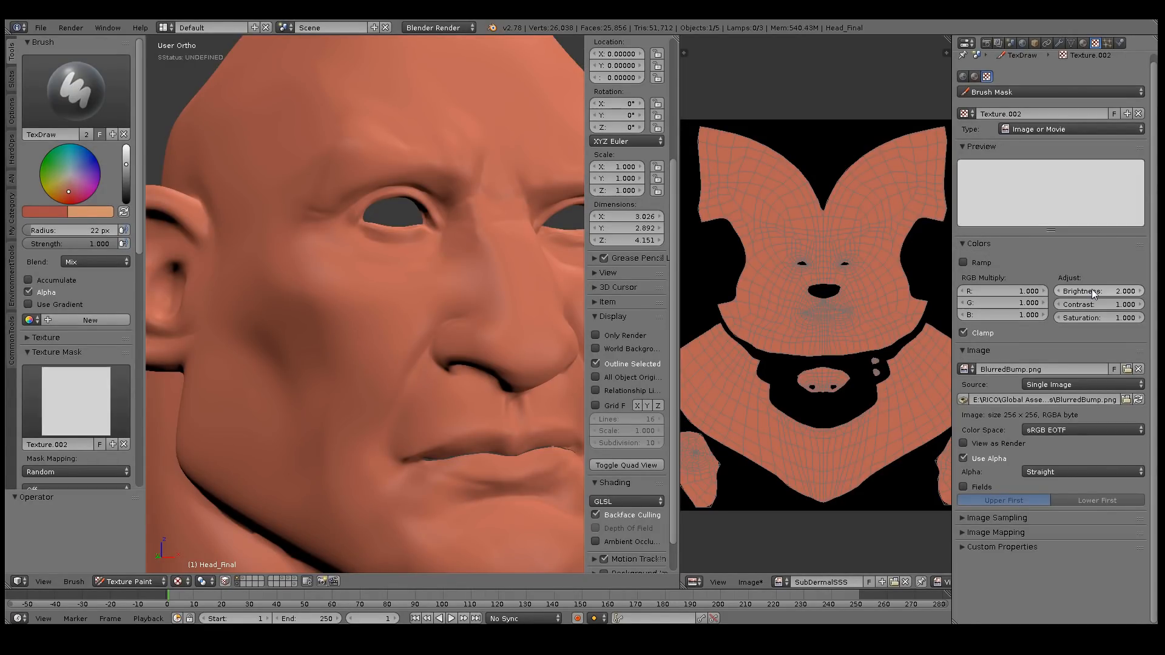
click(1094, 290)
text(1)
key(Return)
Raise the mask texture's brightness to 1.300 and its contrast to 1.400.
click(1141, 293)
click(1140, 304)
click(1140, 305)
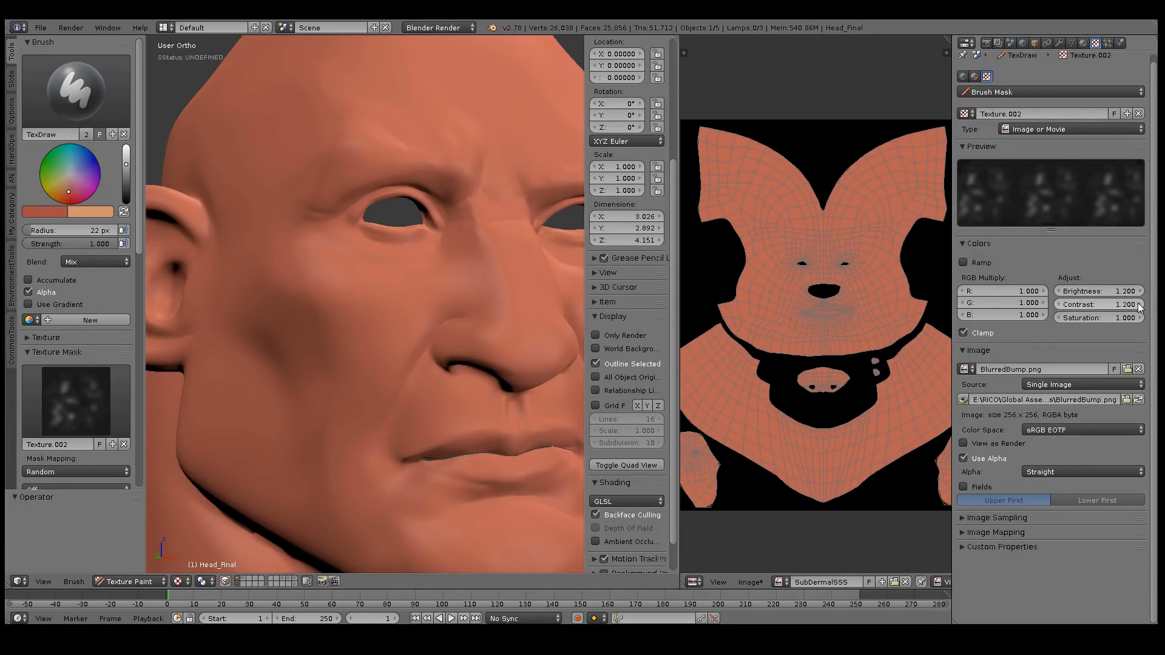
click(1140, 305)
click(1141, 292)
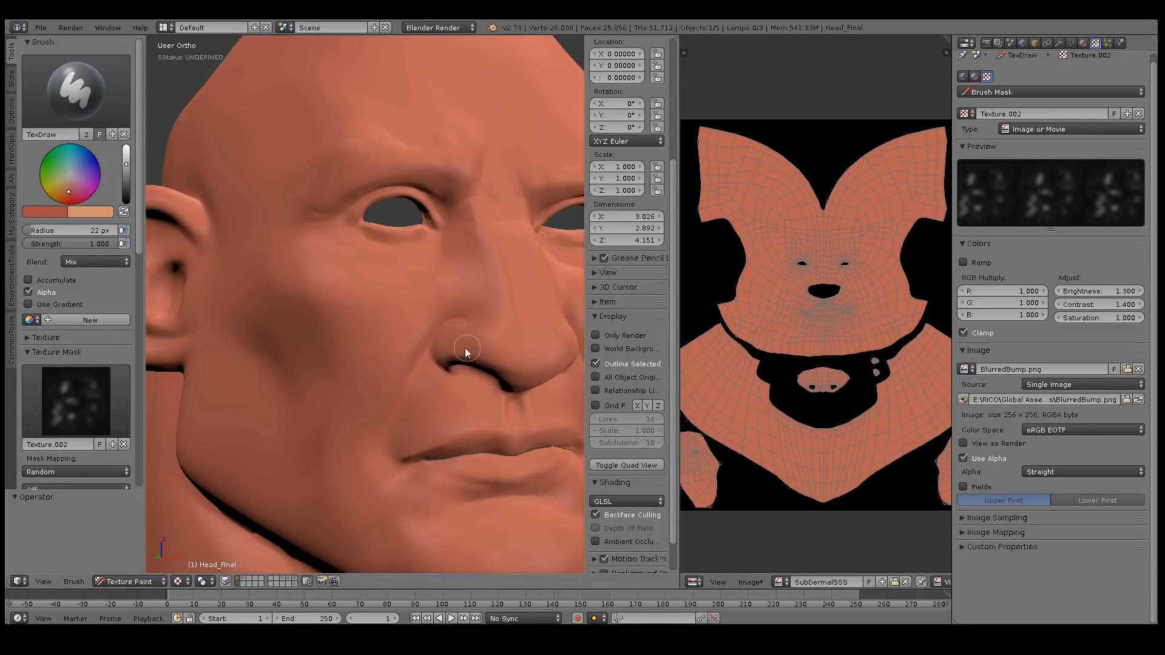
Set the TexDraw colour to a pale pink and enlarge the brush radius to 91 px.
click(70, 176)
drag(127, 164, 126, 151)
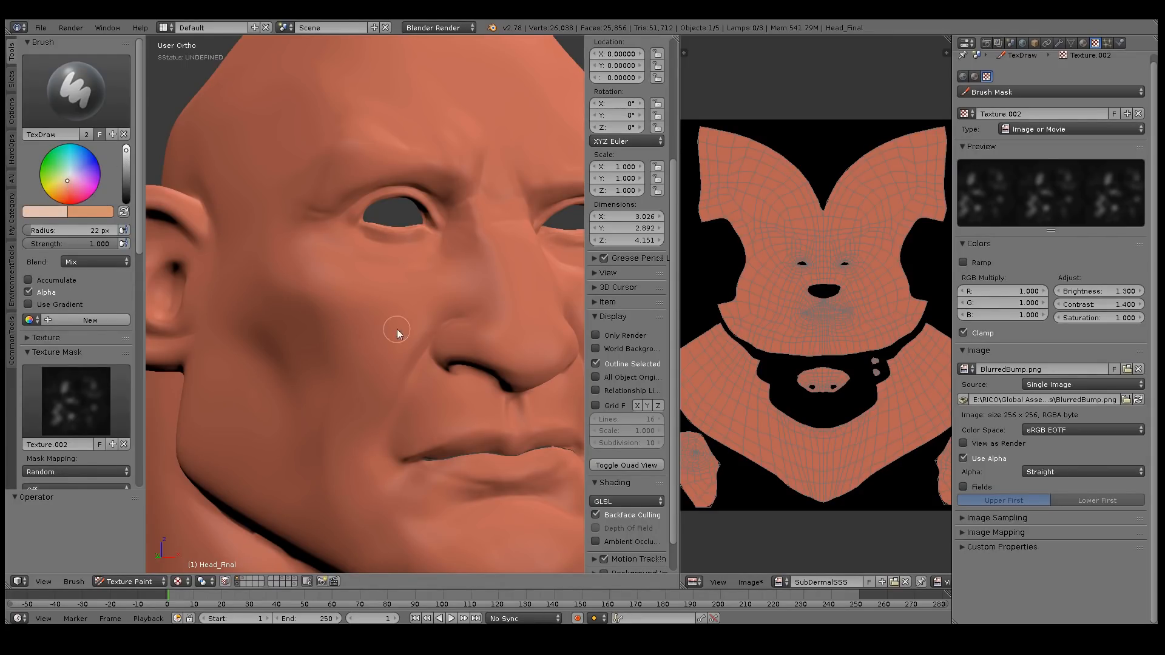
key(bracketright)
key(bracketright)
key(bracketright)
key(bracketright)
key(bracketright)
key(bracketright)
key(bracketright)
key(bracketright)
key(bracketright)
key(bracketright)
key(bracketright)
key(bracketright)
key(bracketright)
Try a pale pink stroke down the cheek and undo it.
mouse_move(143, 231)
mouse_down()
mouse_move(138, 344)
mouse_move(97, 461)
mouse_move(74, 475)
mouse_up()
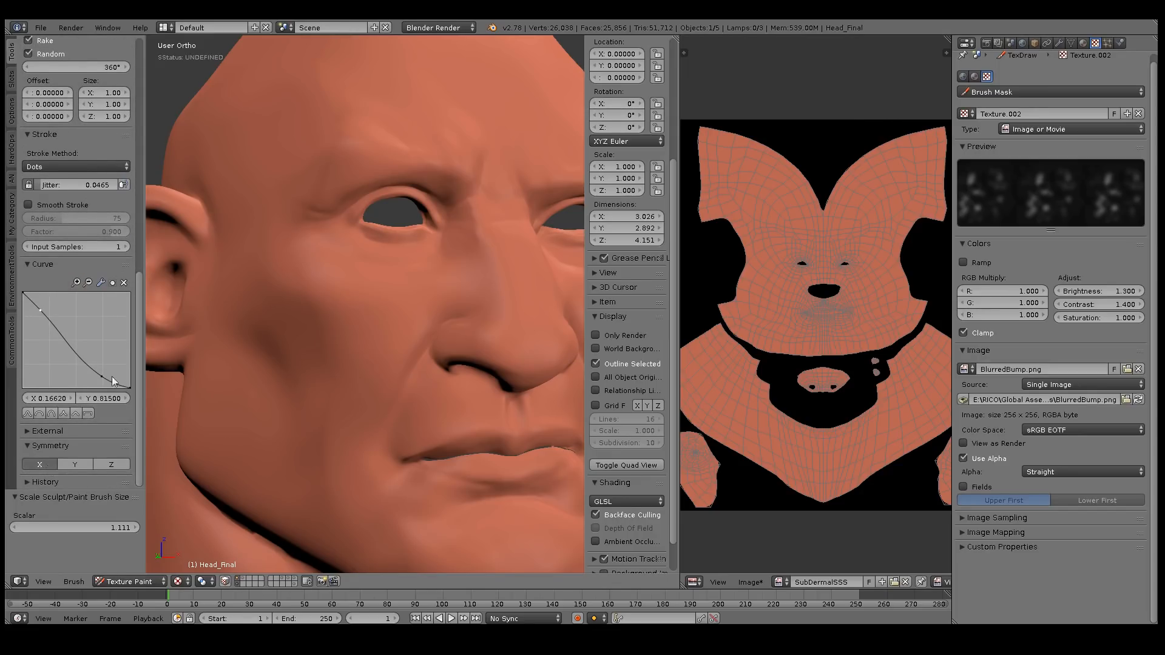
drag(141, 370, 137, 151)
mouse_move(335, 312)
mouse_down()
mouse_move(308, 319)
mouse_move(315, 432)
mouse_up()
key(ctrl+z)
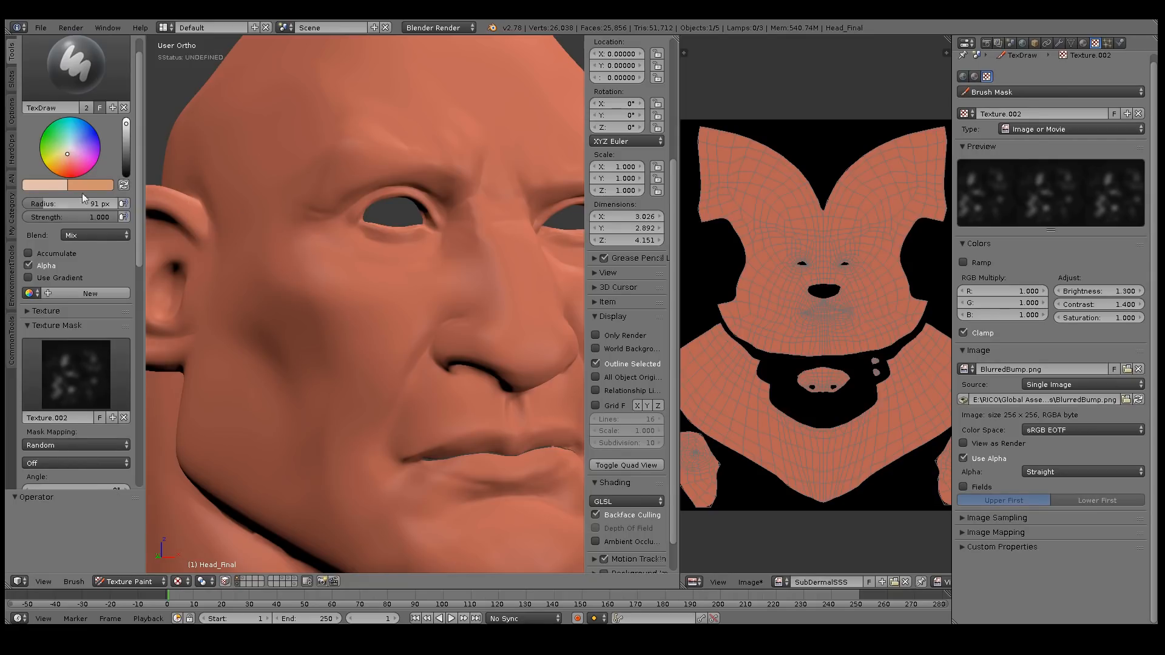
Raise the stroke jitter to about 0.28 and paint pale mottling over the cheek.
drag(142, 234, 115, 391)
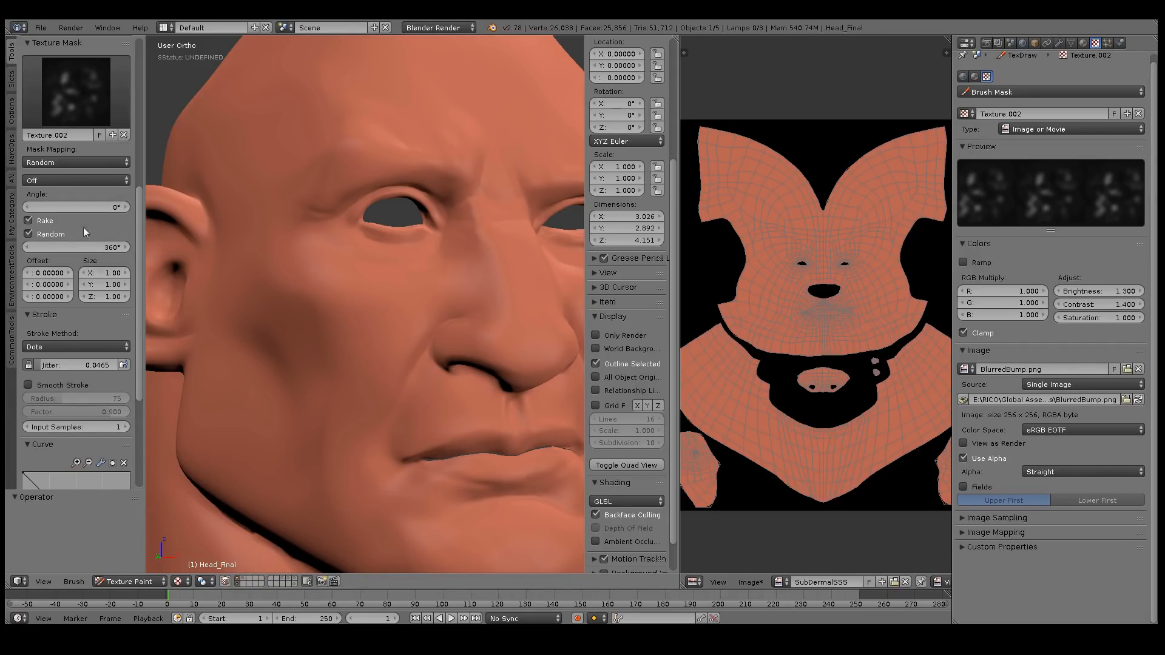
drag(45, 366, 68, 366)
mouse_move(346, 301)
mouse_down()
mouse_move(270, 413)
mouse_move(239, 283)
mouse_move(242, 355)
mouse_move(299, 358)
mouse_move(234, 273)
mouse_up()
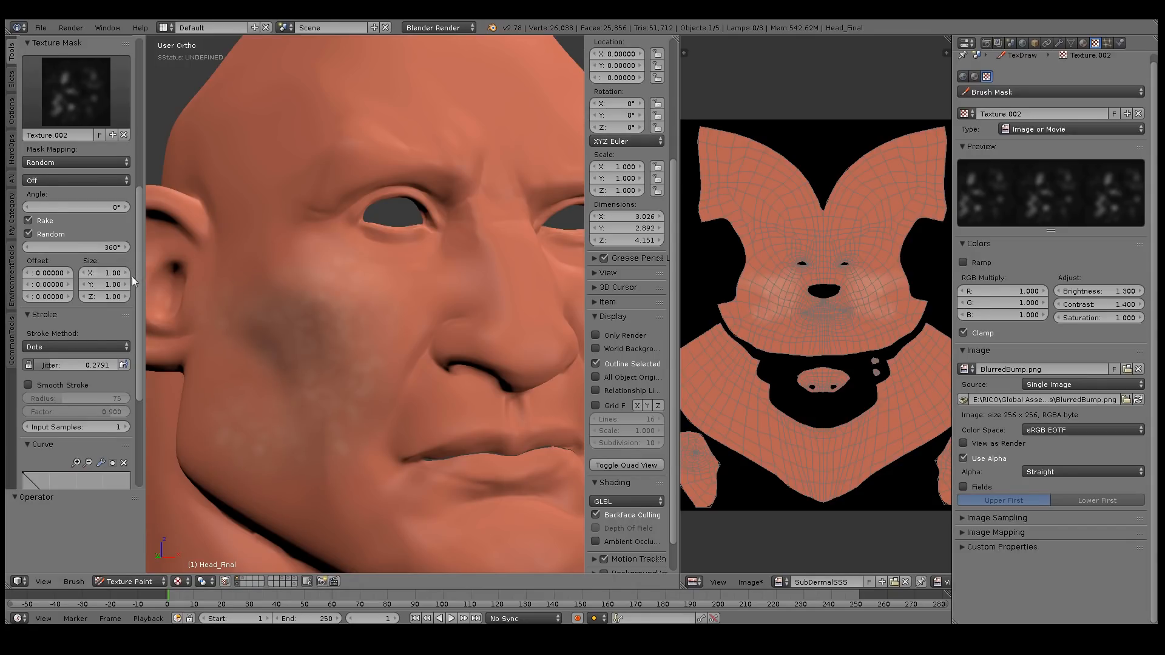
Lighten the brush colour slightly, reduce the radius to 51 px and paint pale mottling on the forehead.
scroll(130, 275, up, 10)
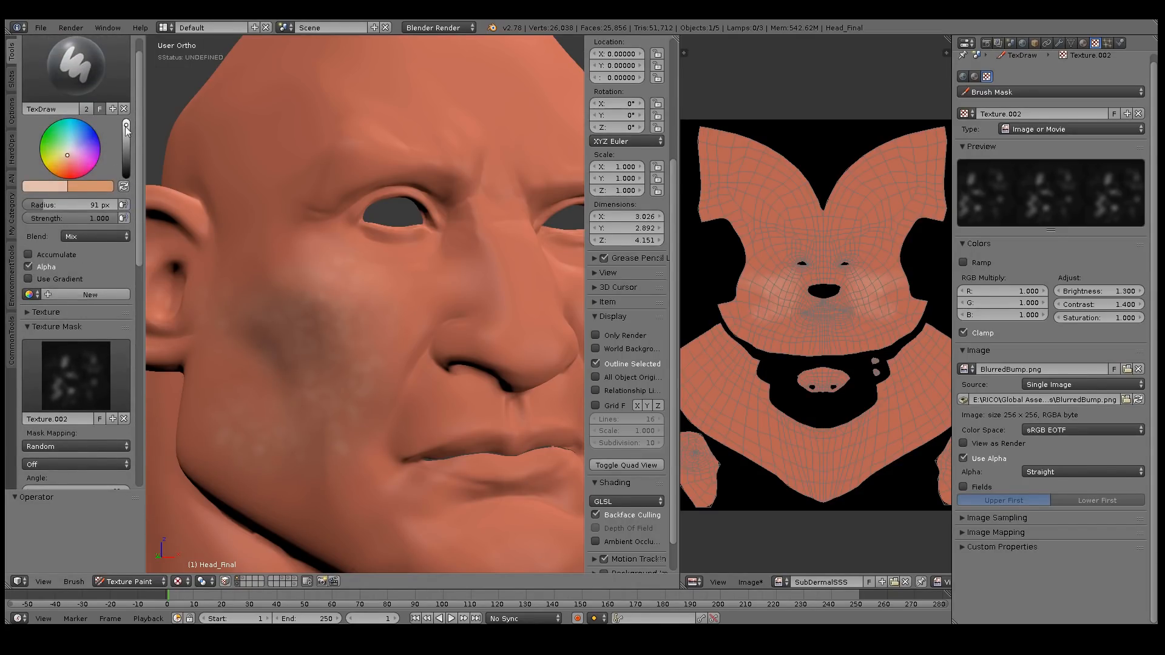
key(bracketleft)
key(bracketleft)
key(bracketleft)
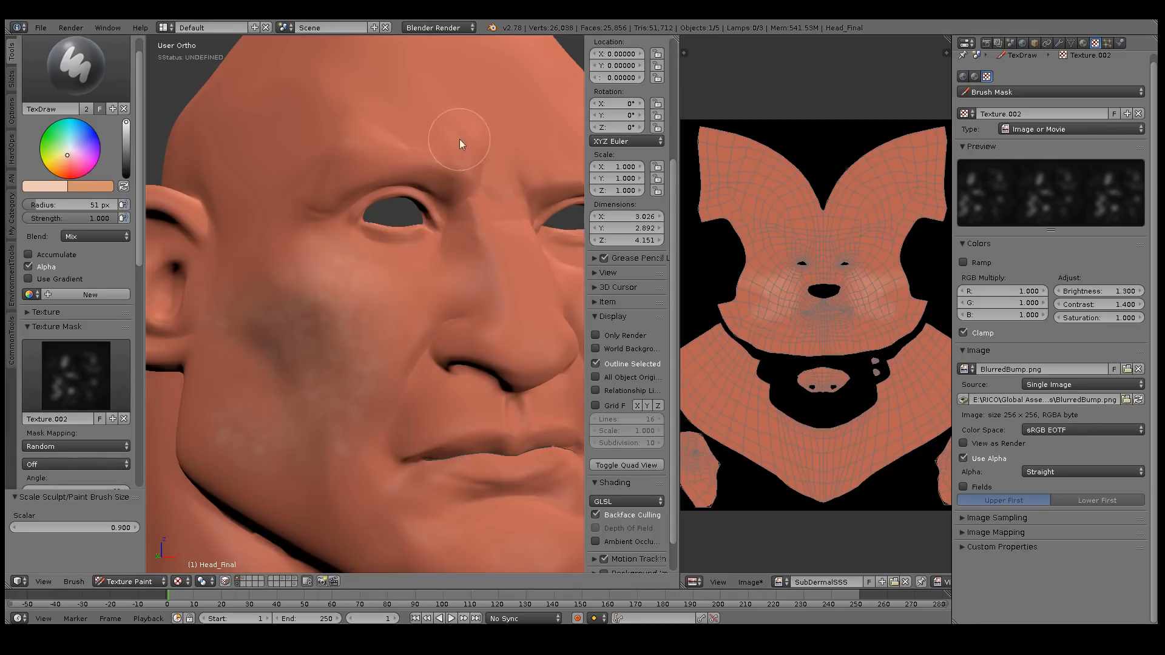
middle_drag(456, 141, 447, 208)
mouse_move(428, 217)
mouse_down()
mouse_move(340, 238)
mouse_move(403, 93)
mouse_move(304, 143)
mouse_move(290, 195)
mouse_up()
Enlarge the brush radius to 73 px and extend the pale mottling over the forehead and temple.
key(bracketright)
key(bracketright)
key(bracketright)
key(bracketright)
key(bracketright)
key(bracketright)
middle_drag(281, 199, 325, 199)
key(bracketleft)
key(bracketleft)
mouse_move(360, 190)
mouse_down()
mouse_move(365, 231)
mouse_move(343, 304)
mouse_move(301, 176)
mouse_move(332, 107)
mouse_move(305, 295)
mouse_up()
Lower the brush strength to 0.450 and paint fainter pale mottling over the lower face and chin.
middle_drag(426, 290, 346, 296)
middle_drag(414, 338, 460, 270)
drag(103, 217, 62, 218)
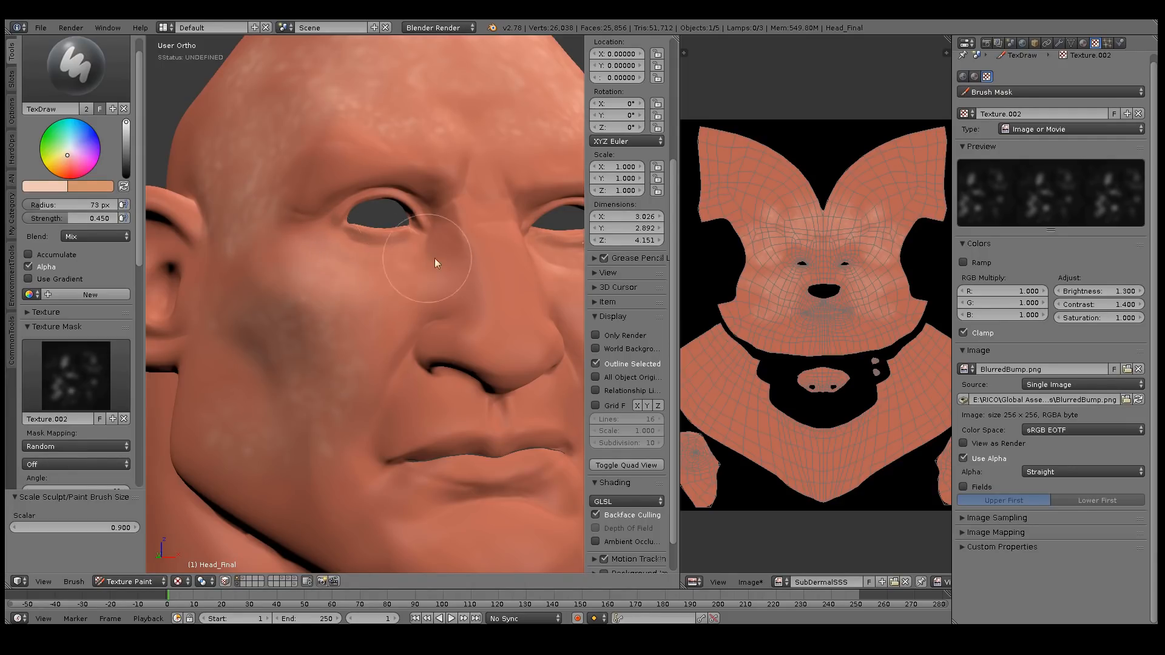
middle_drag(403, 319, 417, 428)
mouse_move(299, 458)
middle_down()
mouse_move(392, 390)
mouse_move(318, 384)
middle_up()
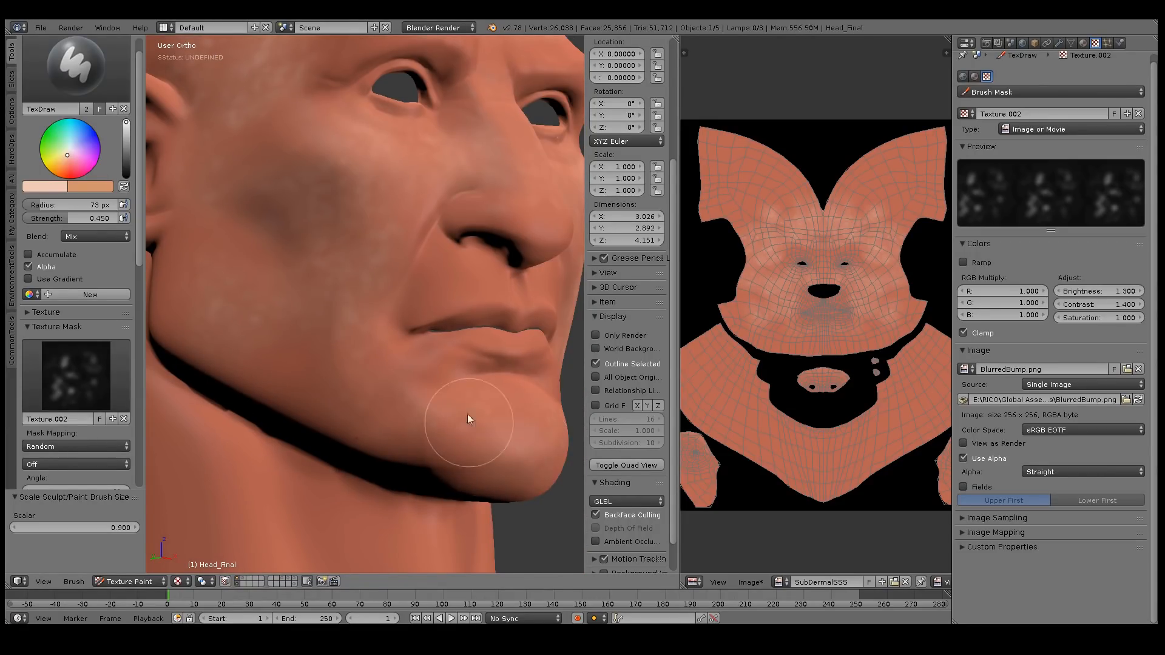
mouse_move(450, 334)
middle_down()
mouse_move(446, 284)
mouse_move(372, 224)
mouse_move(397, 333)
middle_up()
mouse_move(520, 385)
middle_down()
mouse_move(474, 316)
mouse_move(461, 319)
middle_up()
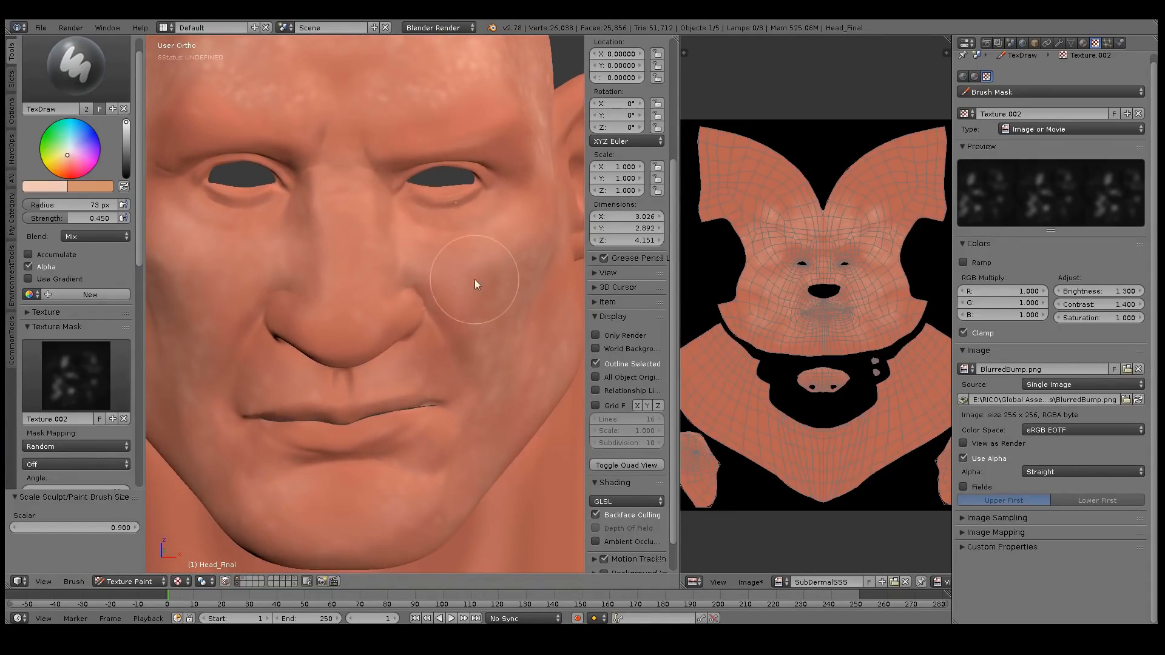
middle_drag(475, 279, 450, 240)
middle_drag(417, 201, 213, 226)
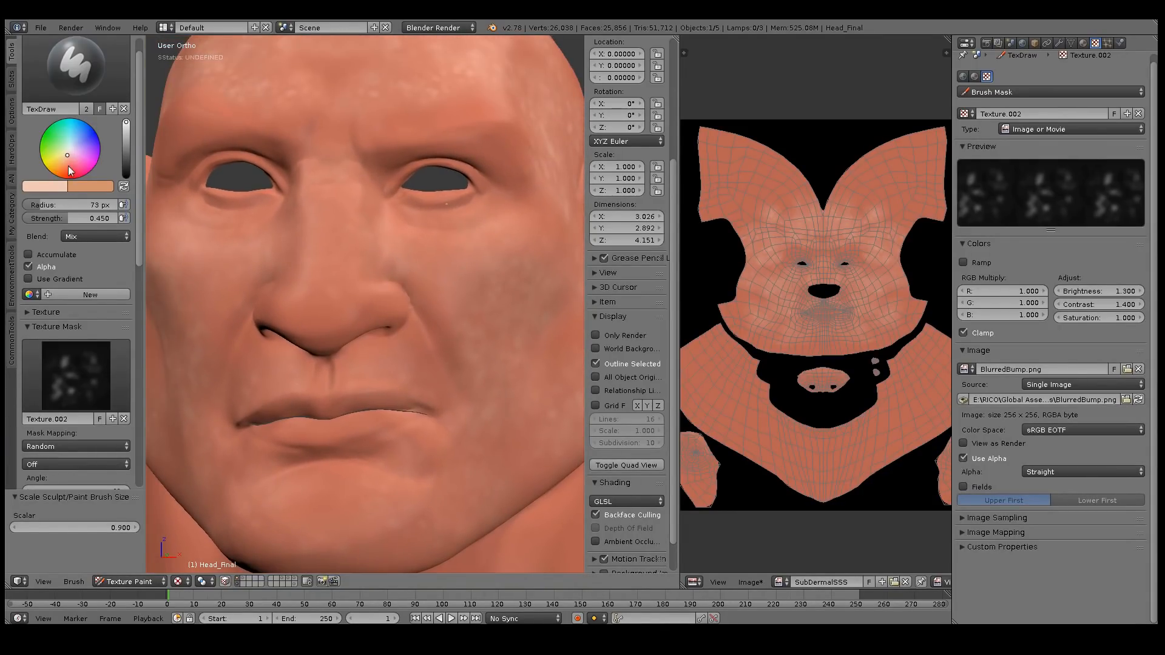
Set the brush to a medium blue with strength 0.309 and a radius of 46 px.
drag(66, 166, 85, 133)
click(126, 137)
drag(91, 218, 49, 218)
mouse_move(200, 271)
middle_down()
mouse_move(325, 272)
mouse_move(336, 223)
mouse_move(399, 176)
middle_up()
key(bracketleft)
key(bracketleft)
key(bracketleft)
key(bracketleft)
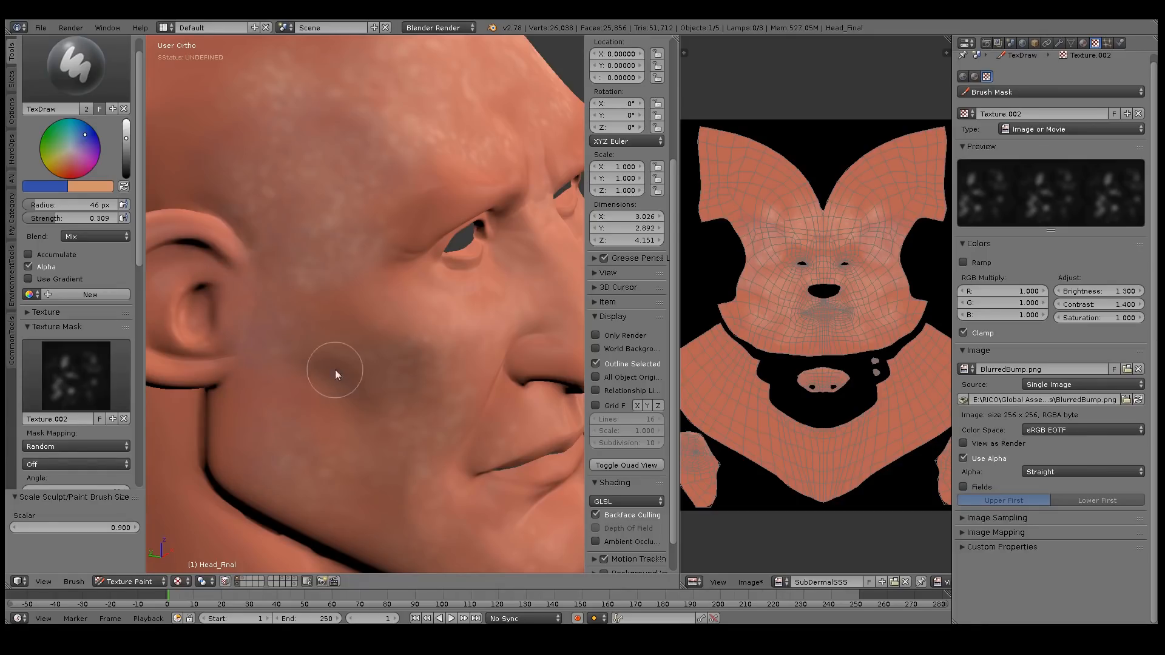
Paint a faint bluish tint beneath the eyes and along the upper cheeks.
middle_drag(355, 301, 368, 250)
mouse_move(292, 260)
middle_down()
mouse_move(409, 315)
mouse_move(452, 263)
middle_up()
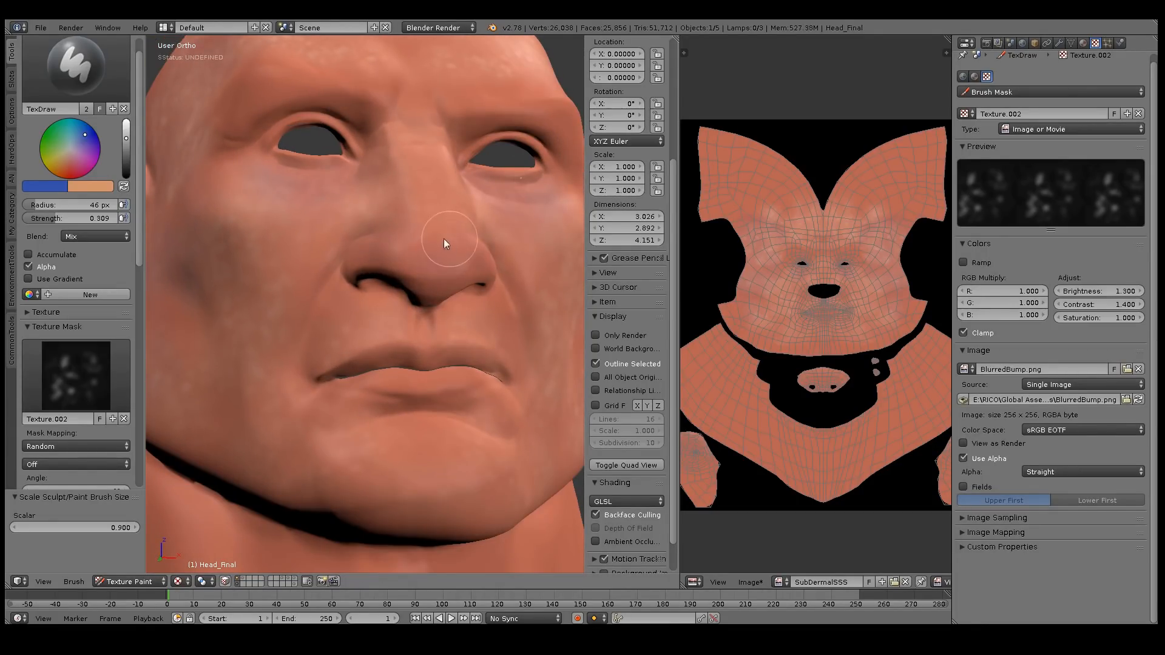
drag(450, 239, 387, 242)
middle_drag(424, 325, 409, 269)
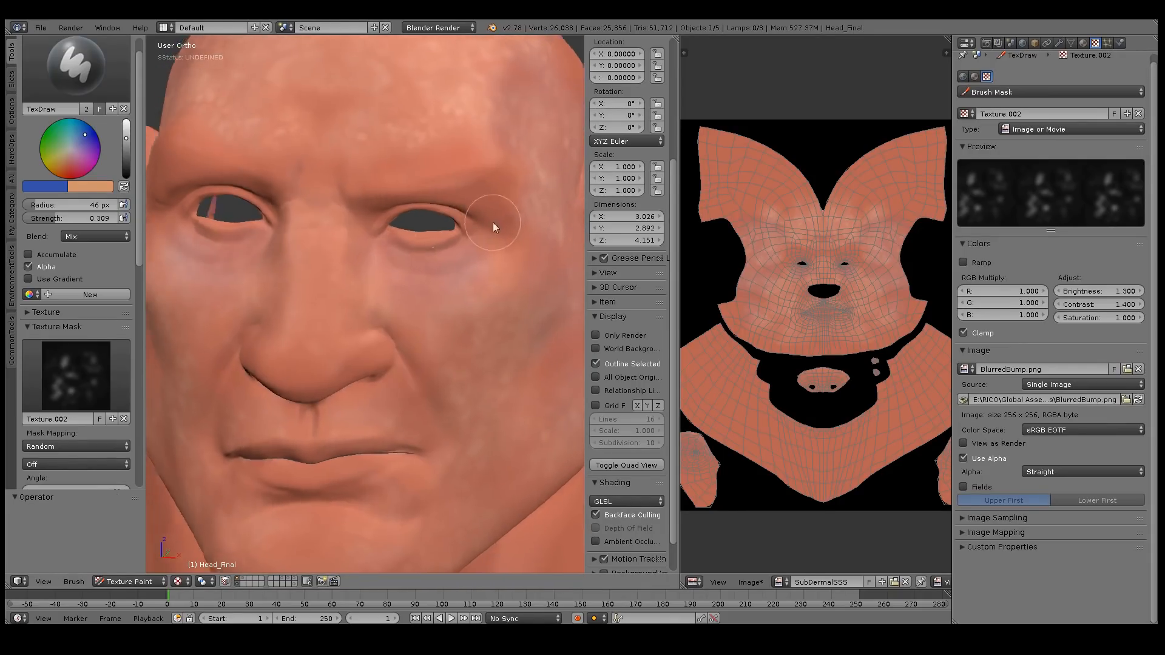
Tint the cheeks faintly with an ochre tone and an orange-red tone.
drag(60, 159, 59, 163)
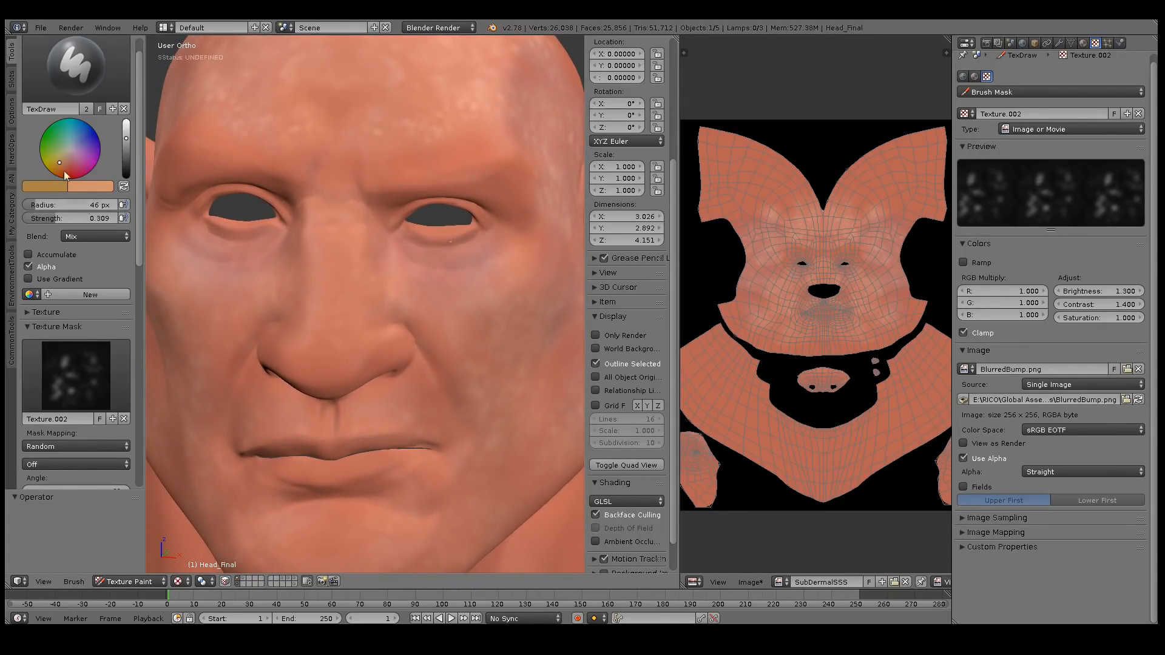
middle_drag(228, 241, 246, 235)
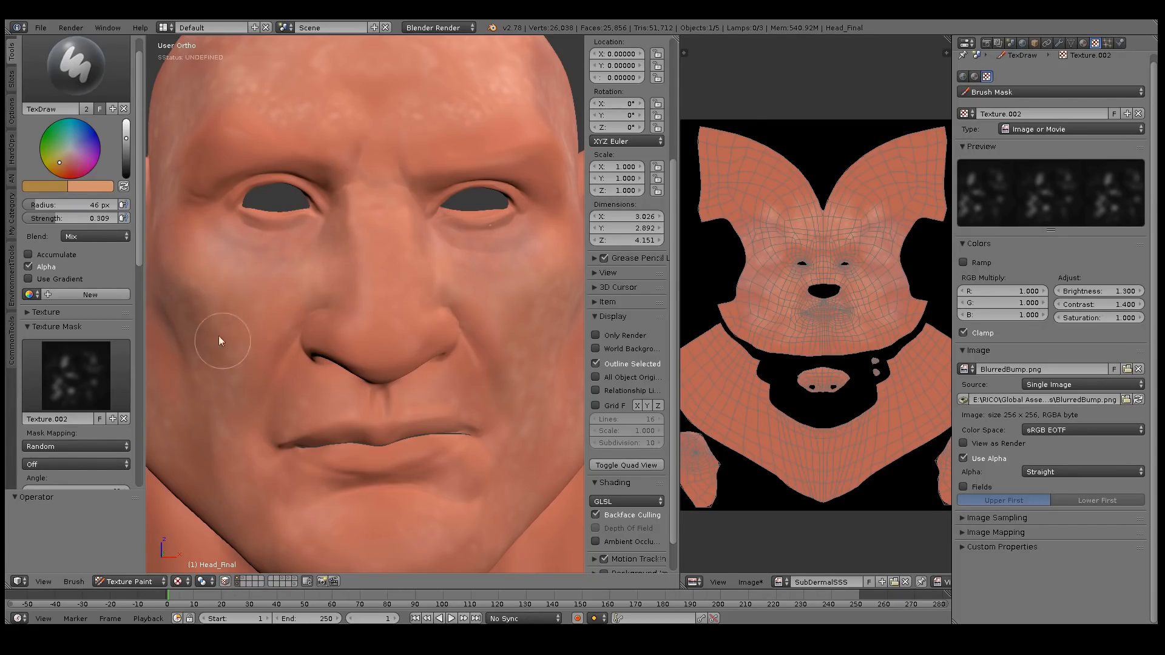
click(66, 169)
middle_drag(194, 282, 215, 279)
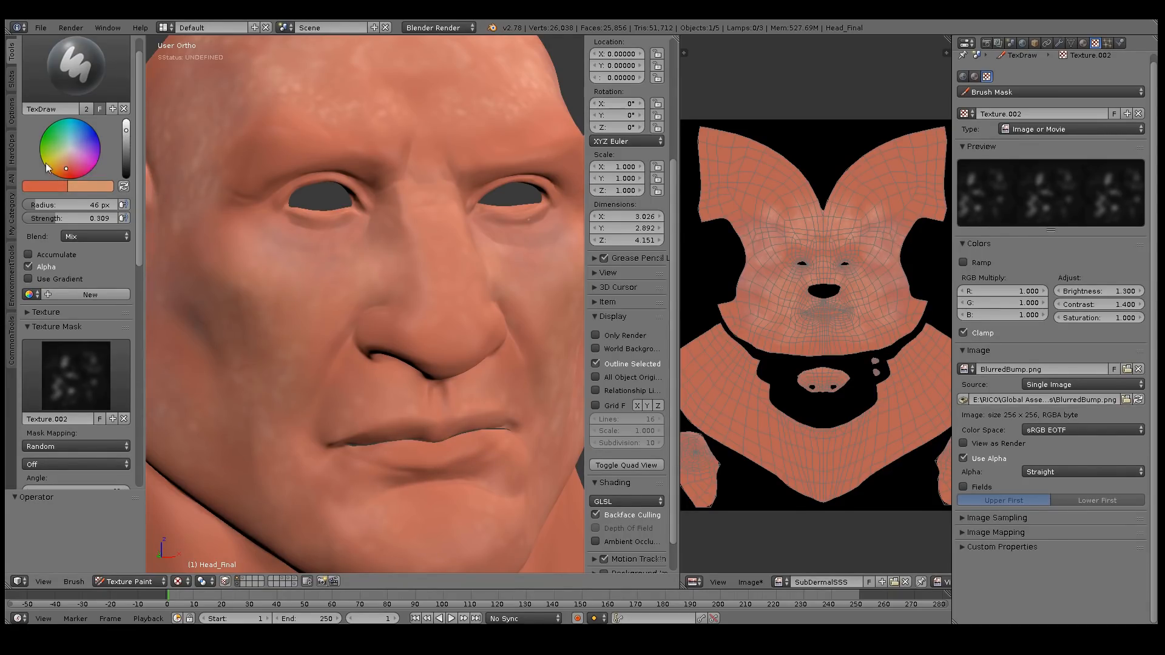
Set a more saturated red at strength 0.349 and redden the lips and nose.
drag(66, 172, 66, 175)
drag(60, 218, 82, 220)
middle_drag(375, 453, 409, 355)
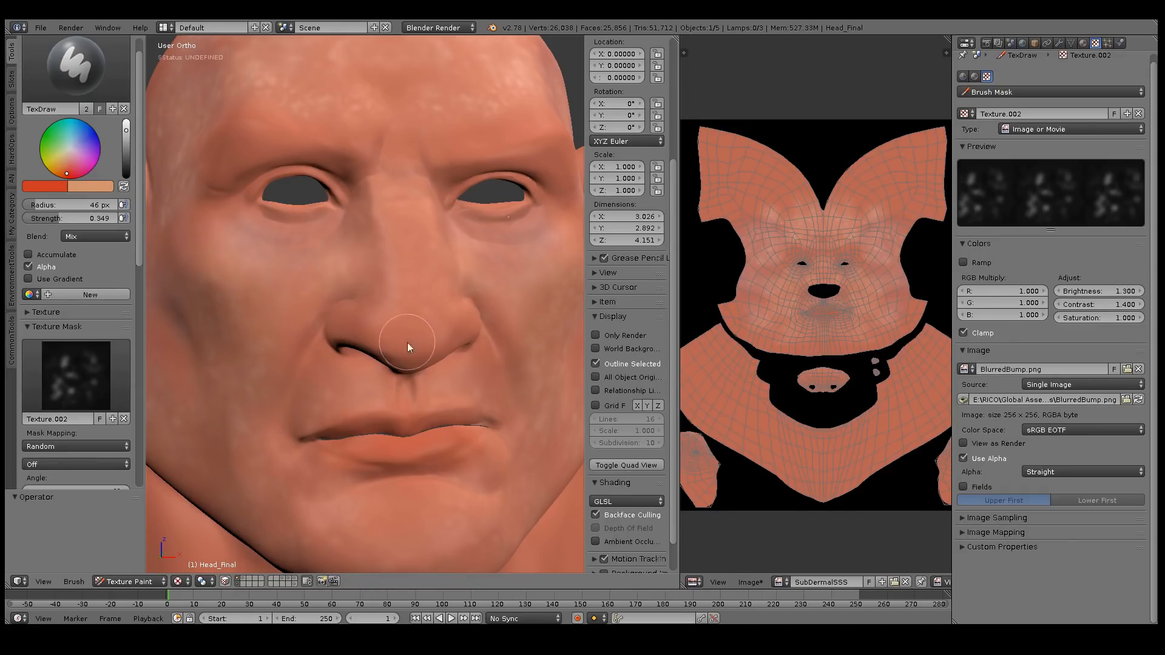
Change the brush colour to a dark saturated blue and enlarge the radius to 91 px.
click(78, 141)
middle_drag(255, 280, 262, 280)
click(126, 148)
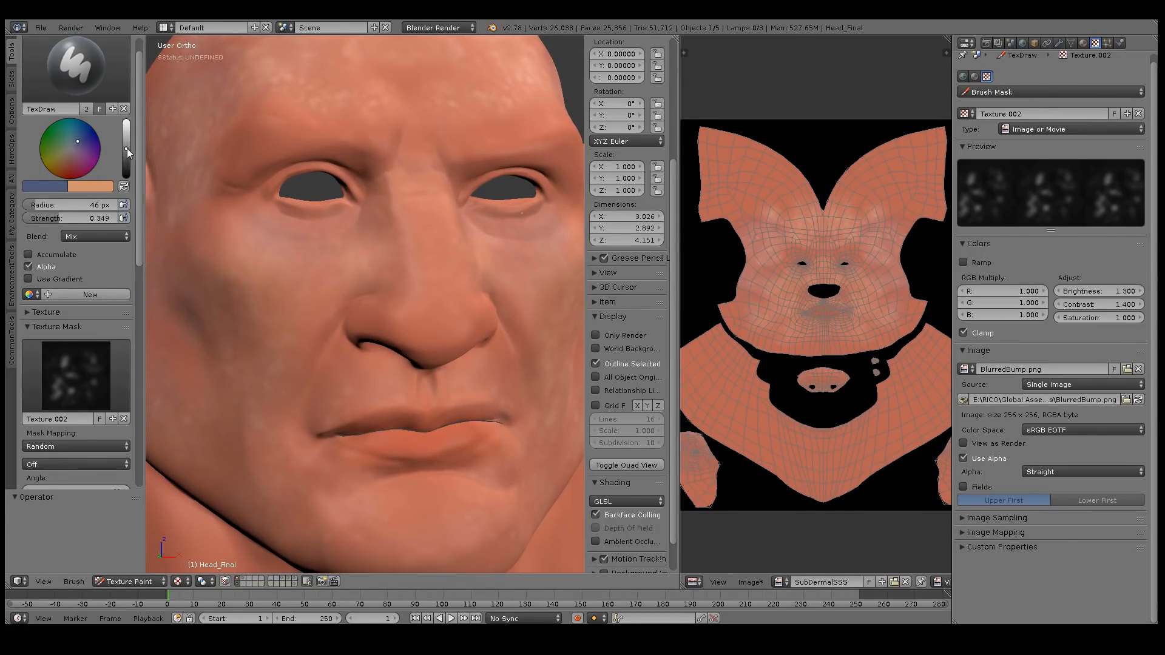
click(86, 134)
key(bracketright)
key(bracketright)
key(bracketright)
key(bracketright)
key(bracketright)
key(bracketright)
key(bracketright)
key(bracketright)
key(bracketleft)
Paint a faint dark blue tint over the cheek, temple and forehead.
middle_drag(245, 351, 270, 358)
mouse_move(329, 282)
mouse_down()
mouse_move(286, 282)
mouse_move(260, 235)
mouse_up()
middle_drag(261, 235, 350, 224)
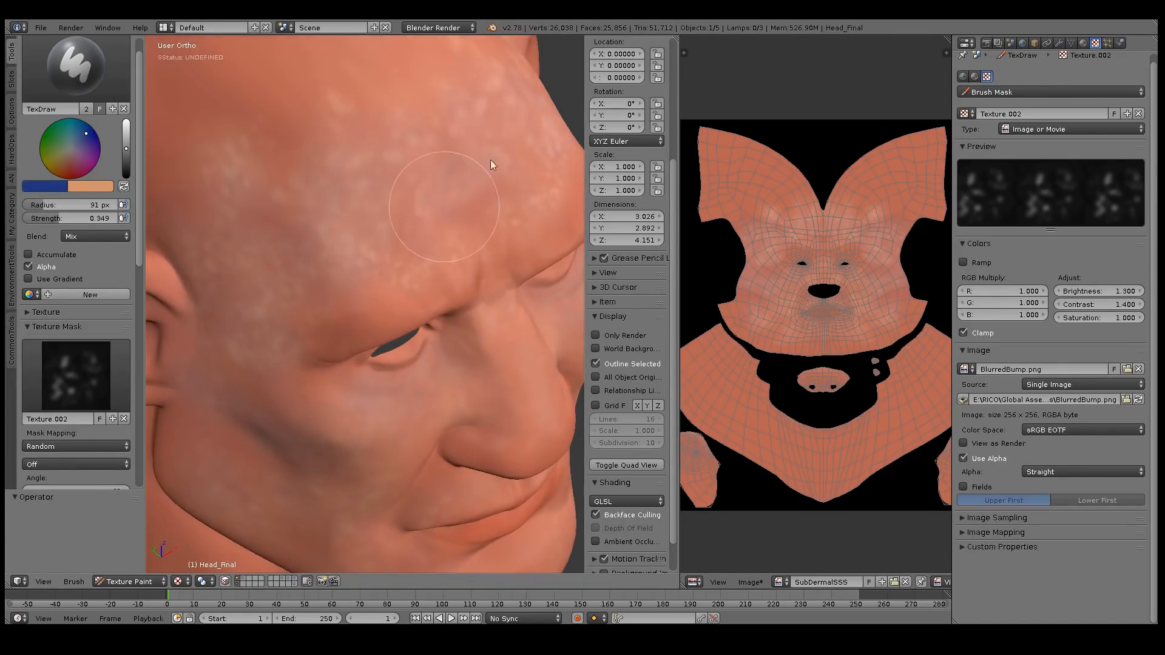
Change the brush colour to a bright saturated red and paint reddish patches over the side of the scalp and forehead.
click(63, 155)
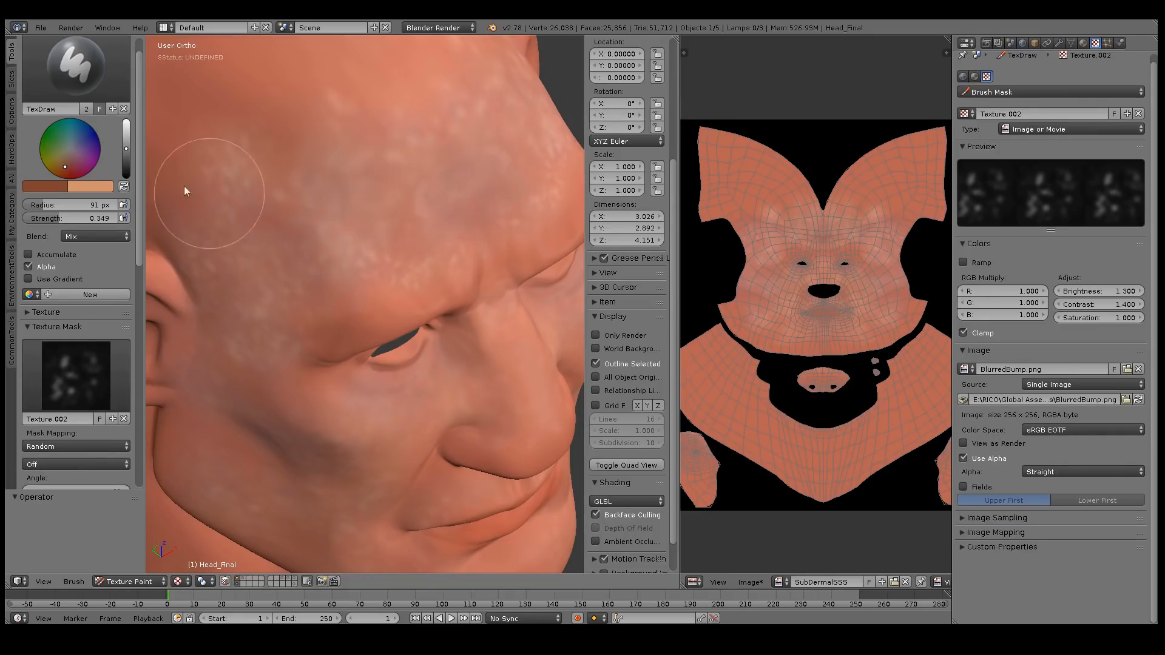
mouse_move(126, 147)
mouse_down()
mouse_move(103, 141)
mouse_move(68, 172)
mouse_up()
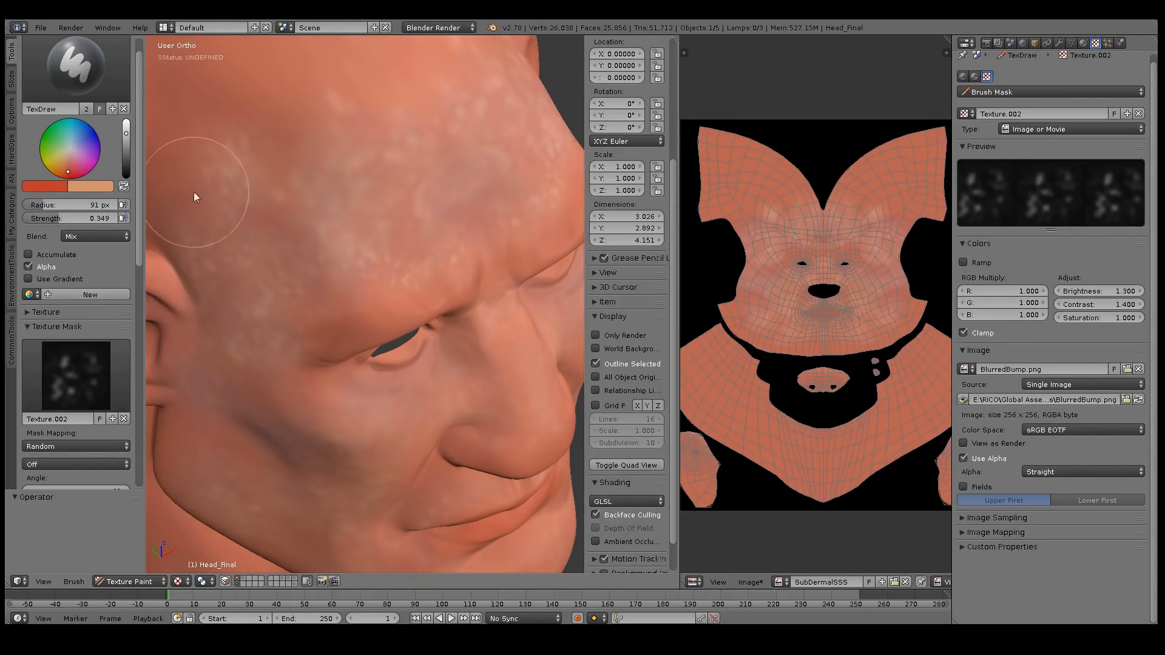
mouse_move(221, 149)
mouse_down()
mouse_move(276, 166)
mouse_move(202, 180)
mouse_move(254, 172)
mouse_move(361, 218)
mouse_move(452, 182)
mouse_move(460, 104)
mouse_move(330, 124)
mouse_up()
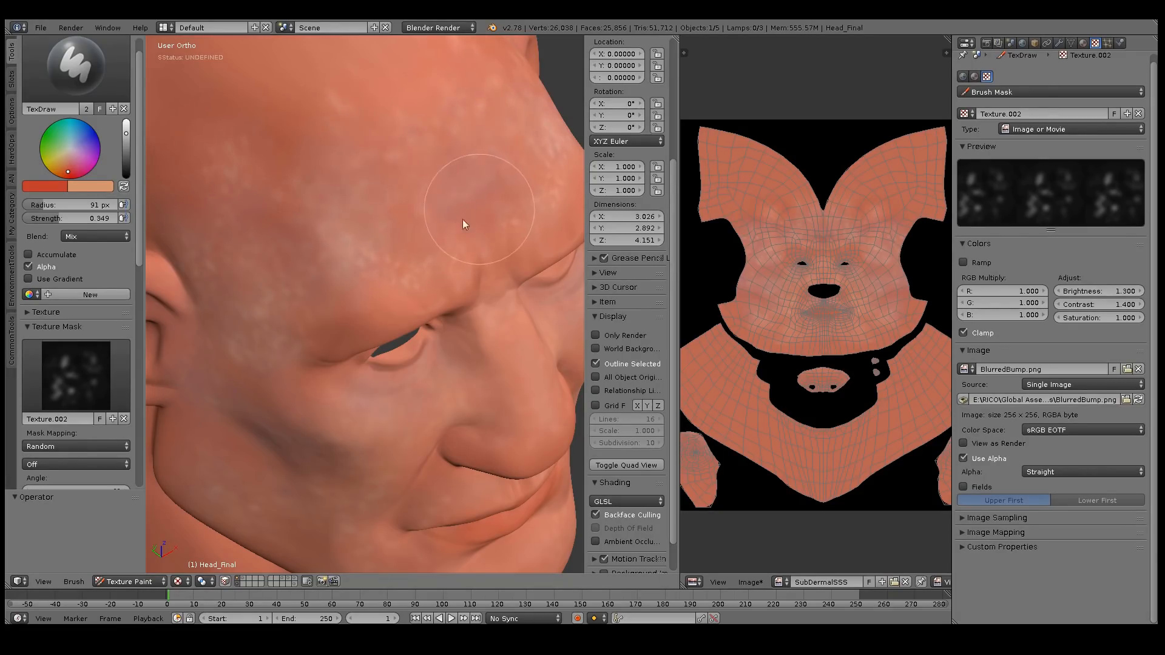
Darken the brush colour to a deep brownish red and shade the skin around and behind the ear.
middle_drag(481, 210, 409, 177)
mouse_move(453, 254)
middle_down()
mouse_move(400, 262)
mouse_move(377, 248)
mouse_move(313, 267)
middle_up()
middle_drag(454, 278, 402, 267)
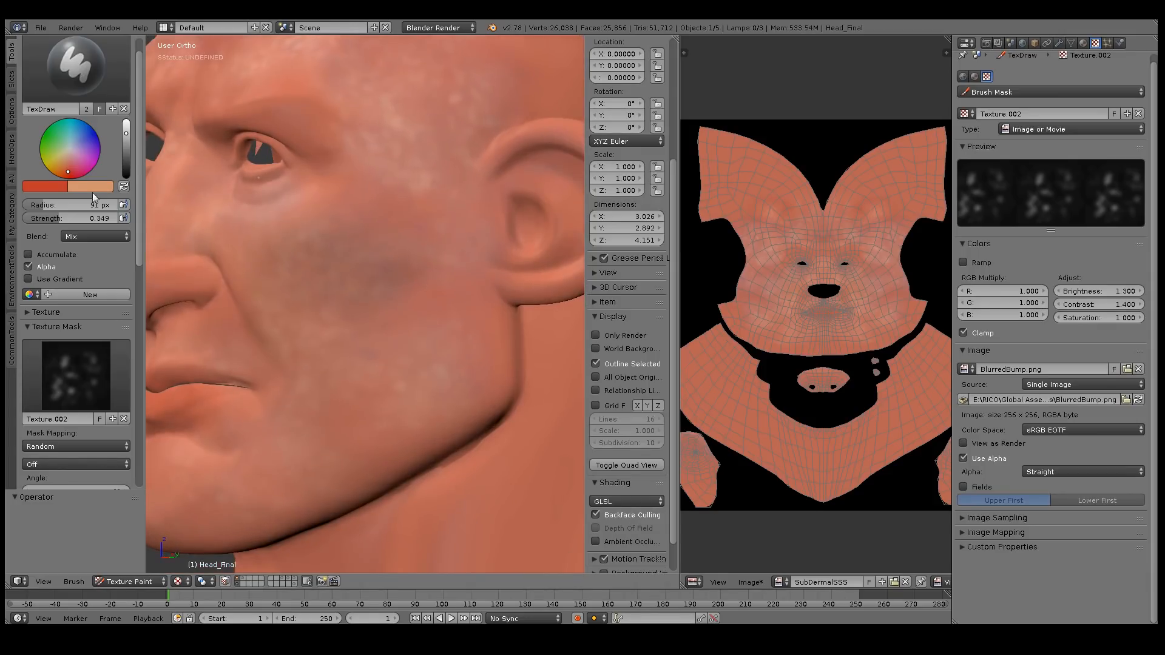
click(125, 150)
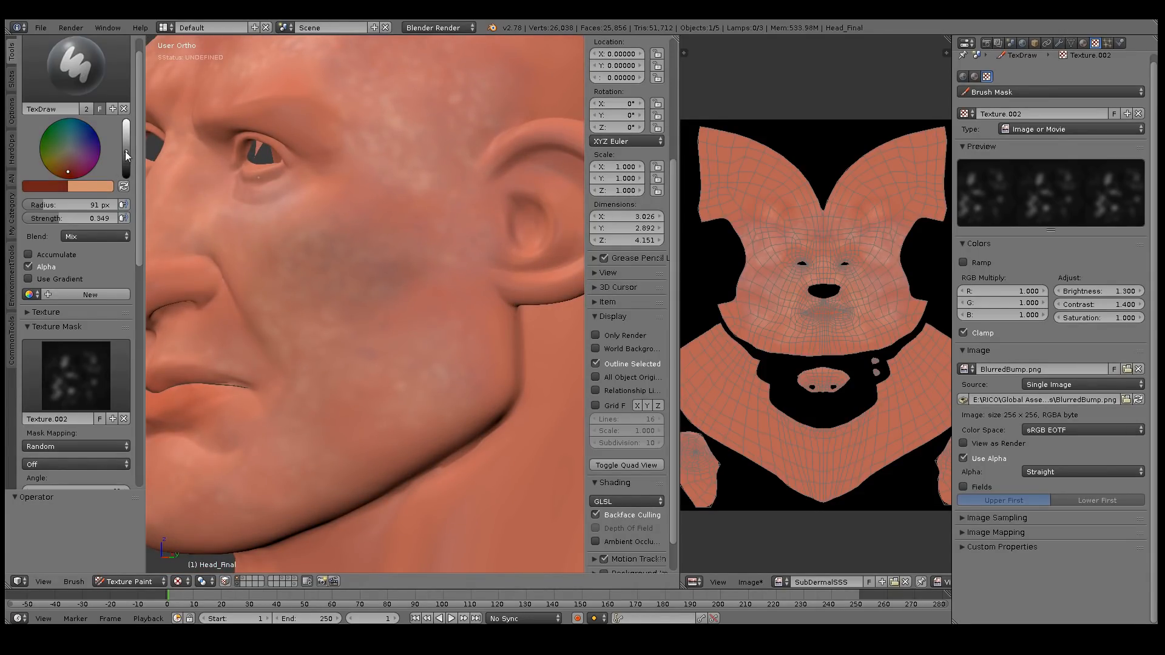
mouse_move(523, 183)
middle_down()
mouse_move(417, 223)
mouse_move(477, 199)
mouse_move(425, 217)
middle_up()
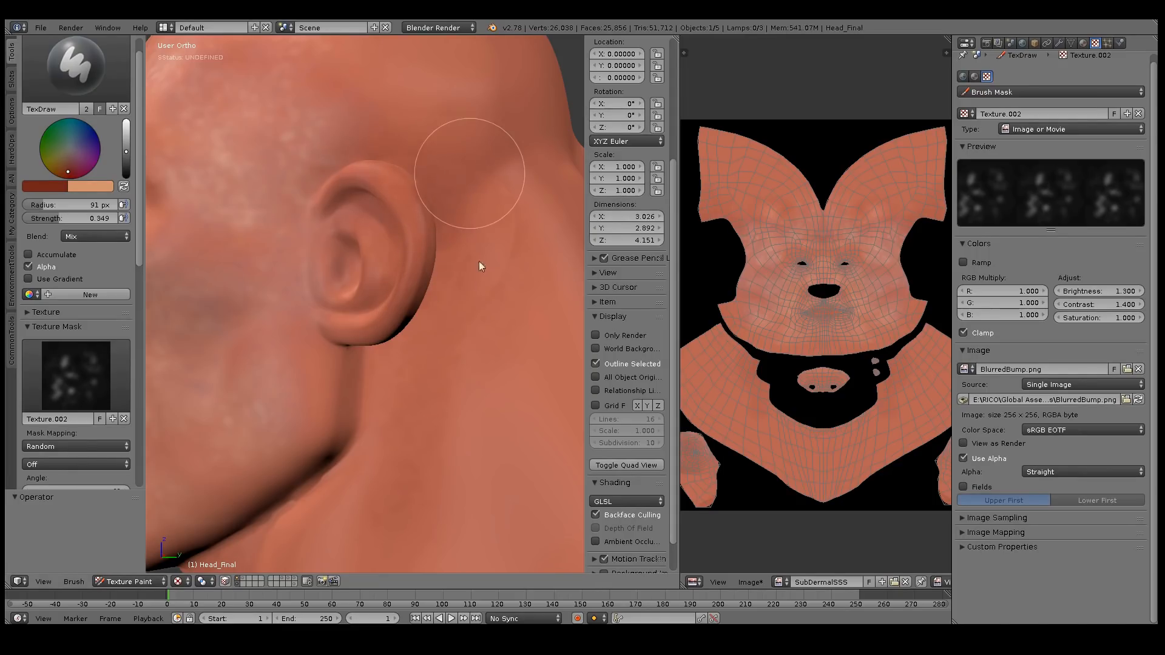
Paint deep red mottling along the side and front of the neck.
shift+middle_drag(406, 412, 423, 267)
middle_drag(358, 418, 402, 413)
scroll(427, 274, up, 3)
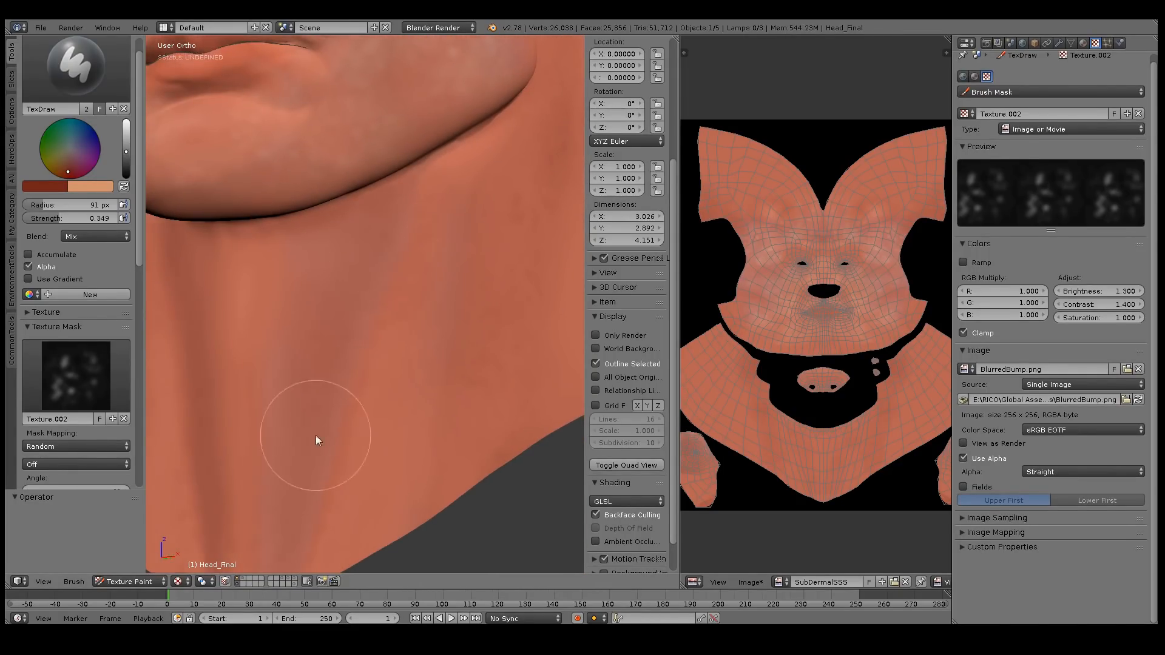
middle_drag(304, 489, 423, 142)
middle_drag(362, 254, 416, 275)
Change the brush colour to a bright pale peach and paint faint light mottling over the neck and behind the ear.
drag(126, 151, 126, 119)
click(68, 151)
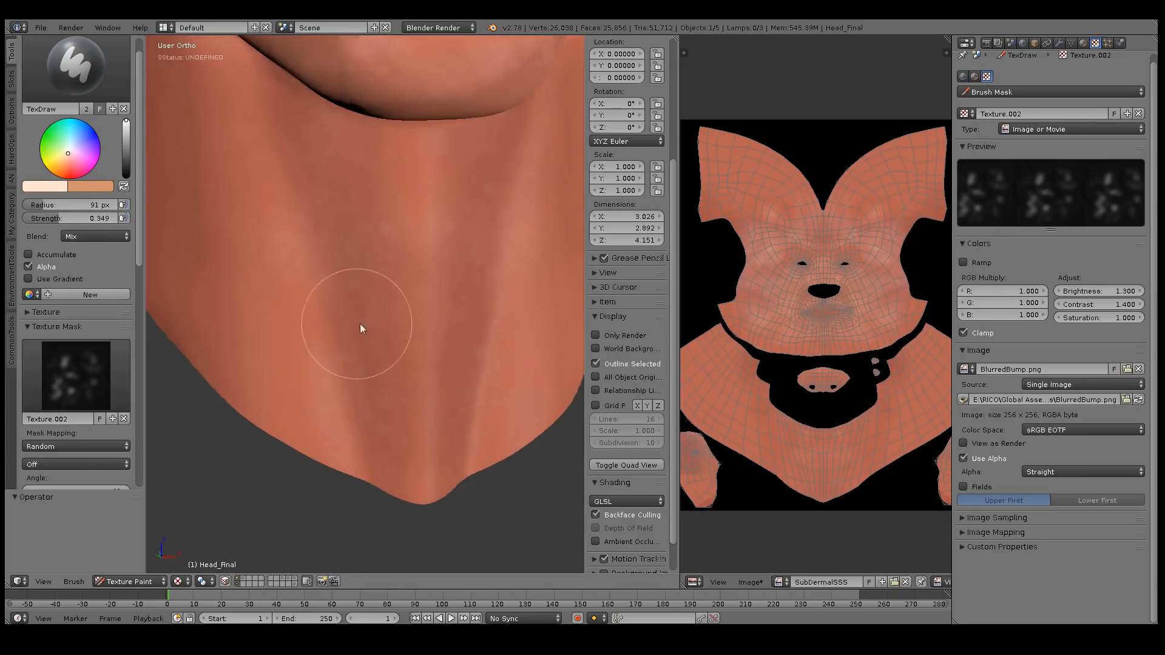
middle_drag(344, 328, 291, 198)
middle_drag(310, 410, 388, 236)
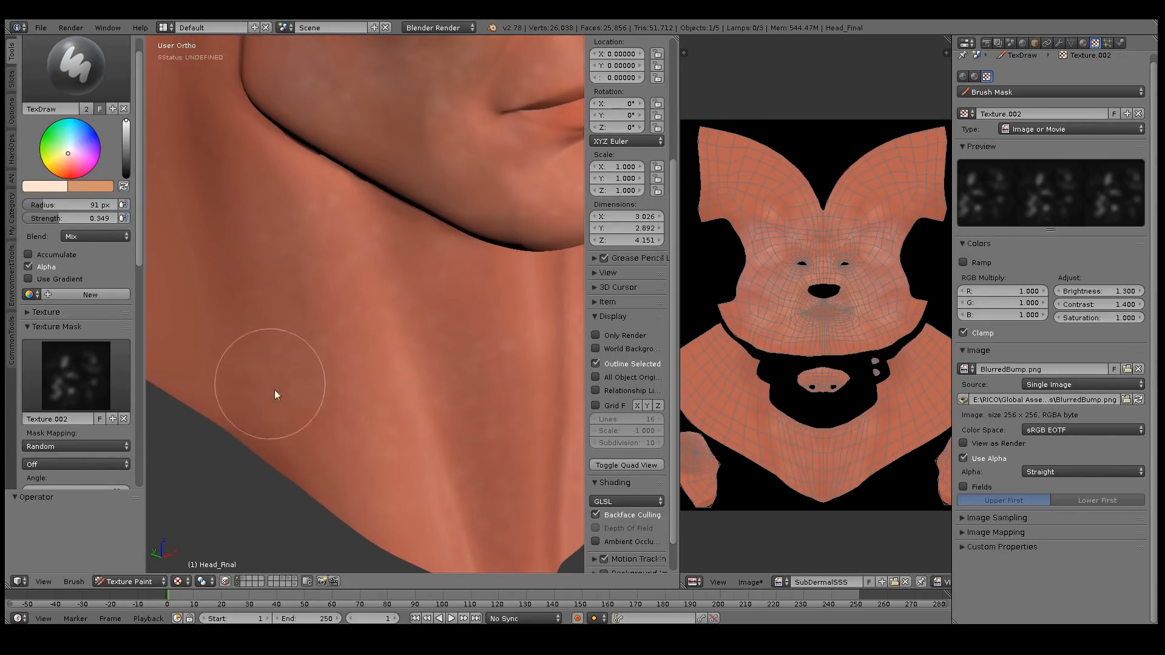
middle_drag(265, 367, 377, 439)
mouse_move(239, 324)
middle_down()
mouse_move(334, 382)
mouse_move(255, 268)
middle_up()
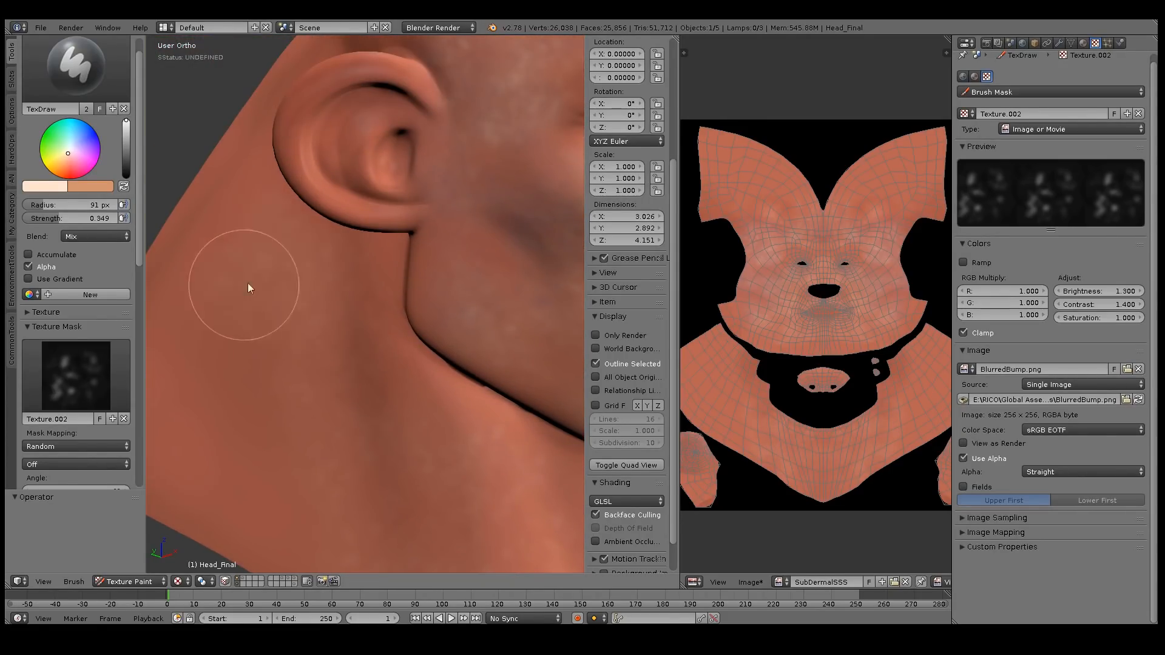
middle_drag(228, 317, 243, 382)
mouse_move(449, 361)
middle_down()
mouse_move(484, 376)
mouse_move(417, 360)
mouse_move(421, 408)
mouse_move(321, 390)
middle_up()
Sample a muted skin red from the middle of the forehead as the brush colour.
scroll(417, 356, down, 4)
mouse_move(329, 303)
shift+middle_down()
mouse_move(413, 311)
mouse_move(396, 285)
mouse_move(416, 267)
mouse_move(392, 292)
mouse_move(387, 271)
mouse_move(370, 300)
mouse_move(383, 317)
shift+middle_up()
scroll(411, 280, up, 1)
scroll(382, 303, up, 3)
key(s)
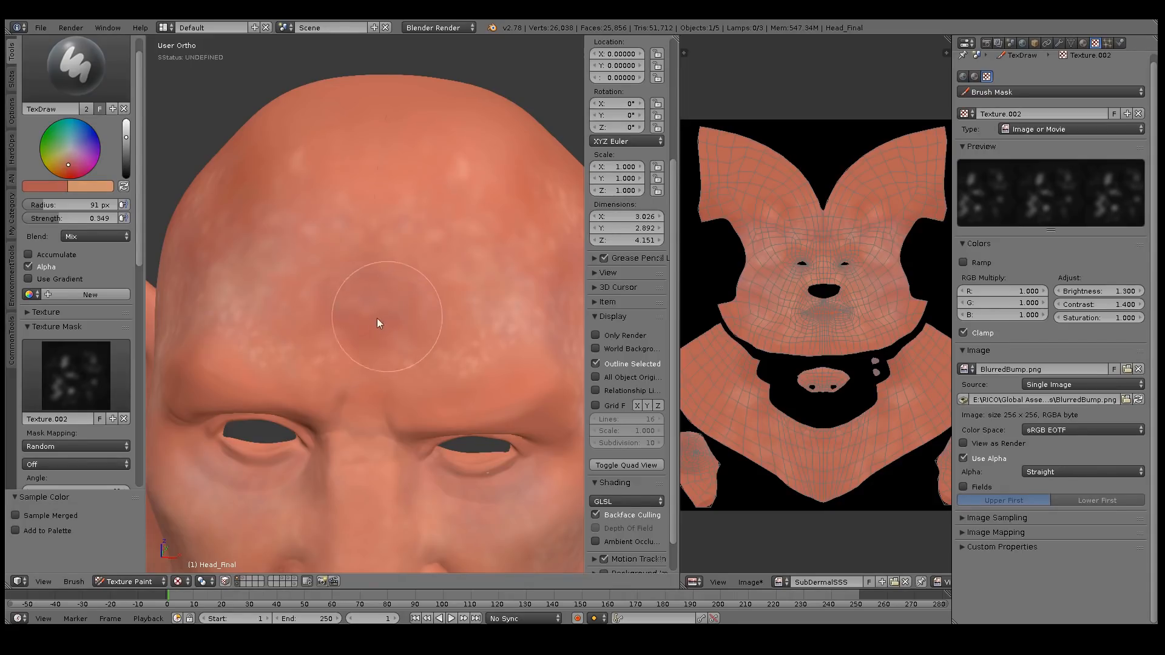
Paint mottled skin tones on the forehead, and blue mottling over the cheek, jaw and temple of the SubDermalSSS texture.
mouse_move(432, 227)
mouse_down()
mouse_move(213, 319)
mouse_move(322, 367)
mouse_move(272, 380)
mouse_up()
middle_drag(272, 380, 418, 242)
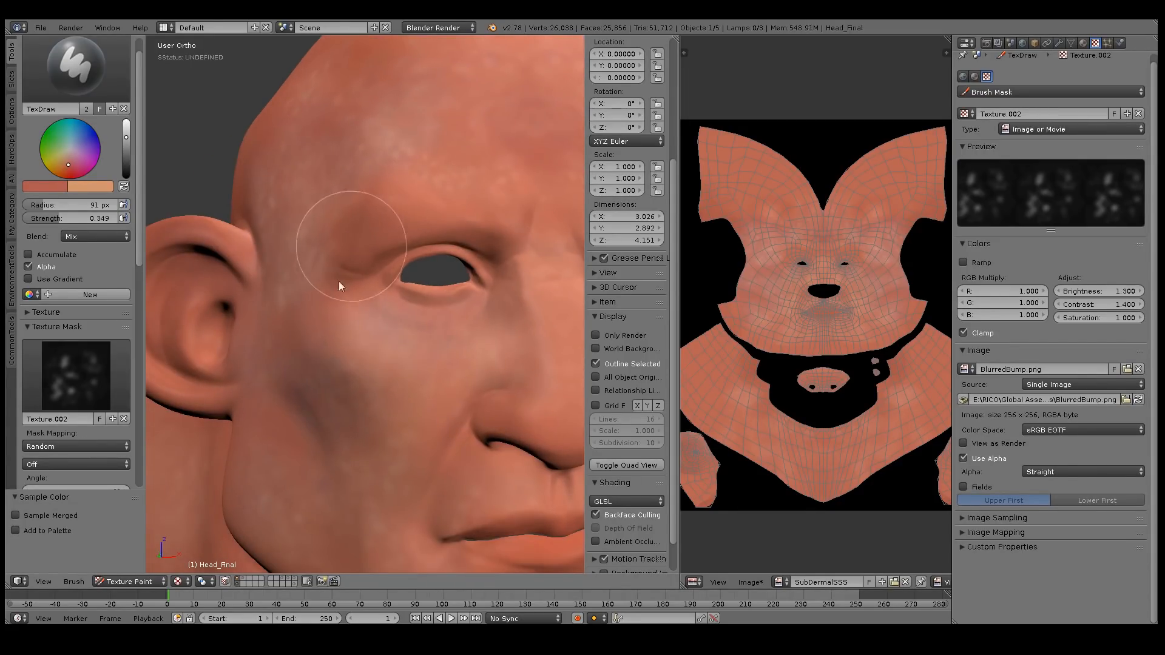
click(80, 139)
mouse_move(387, 315)
mouse_down()
mouse_move(502, 315)
mouse_move(376, 350)
mouse_move(335, 414)
mouse_up()
middle_drag(388, 481, 398, 449)
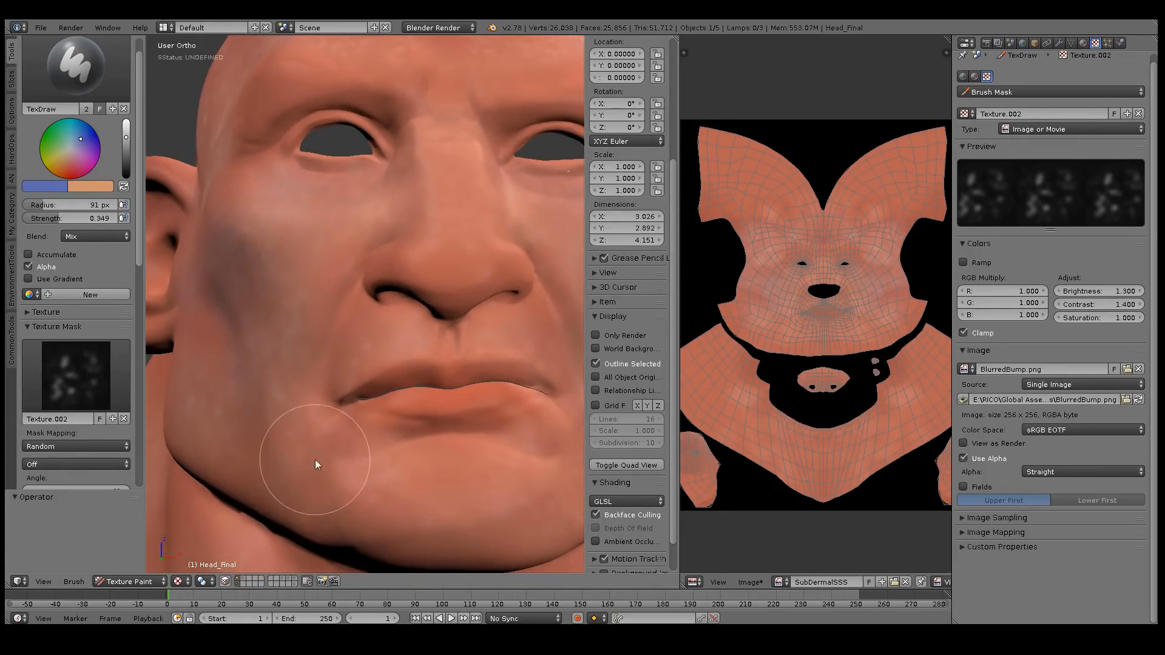
mouse_move(340, 349)
middle_down()
mouse_move(437, 369)
mouse_move(256, 383)
middle_up()
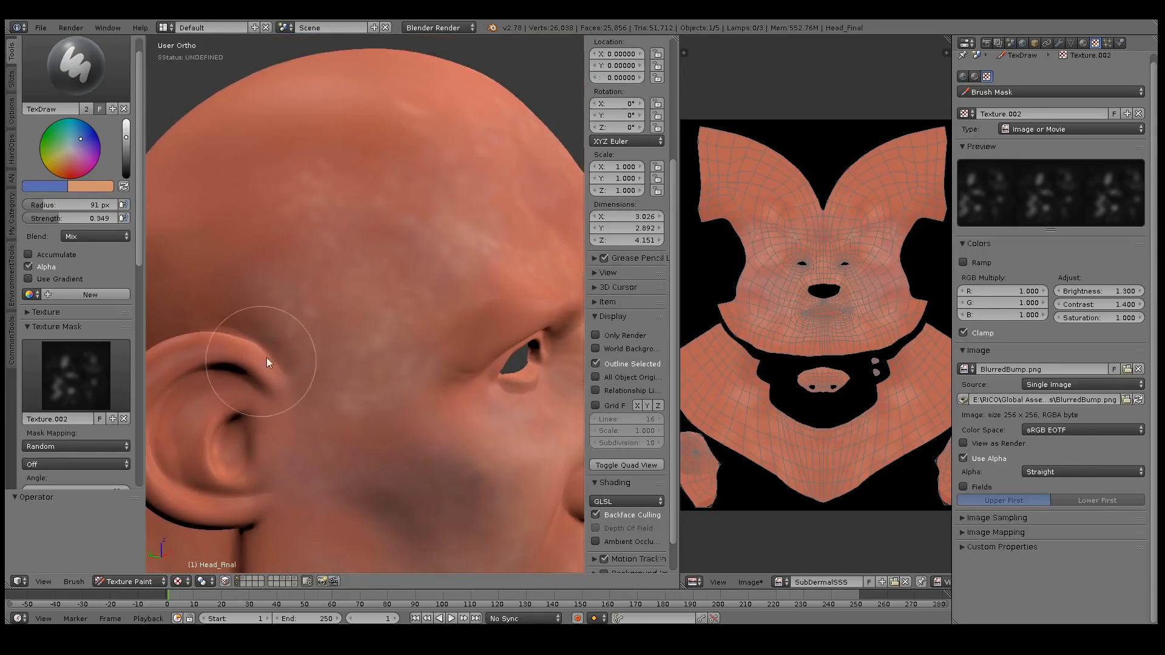
mouse_move(329, 270)
middle_down()
mouse_move(437, 348)
mouse_move(442, 470)
mouse_move(408, 432)
mouse_move(373, 282)
mouse_move(380, 333)
mouse_move(363, 286)
mouse_move(378, 330)
middle_up()
Paint saturated red mottling over the lips, nose and the area around the eye.
click(68, 170)
scroll(347, 344, up, 1)
scroll(377, 330, up, 4)
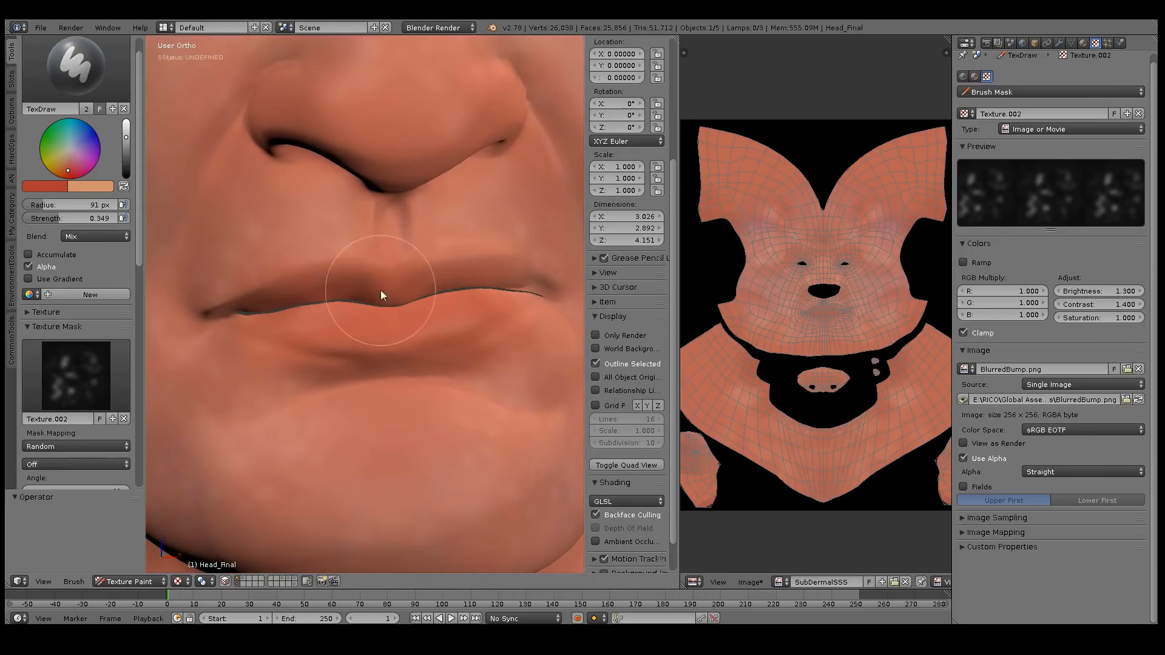
scroll(403, 330, down, 4)
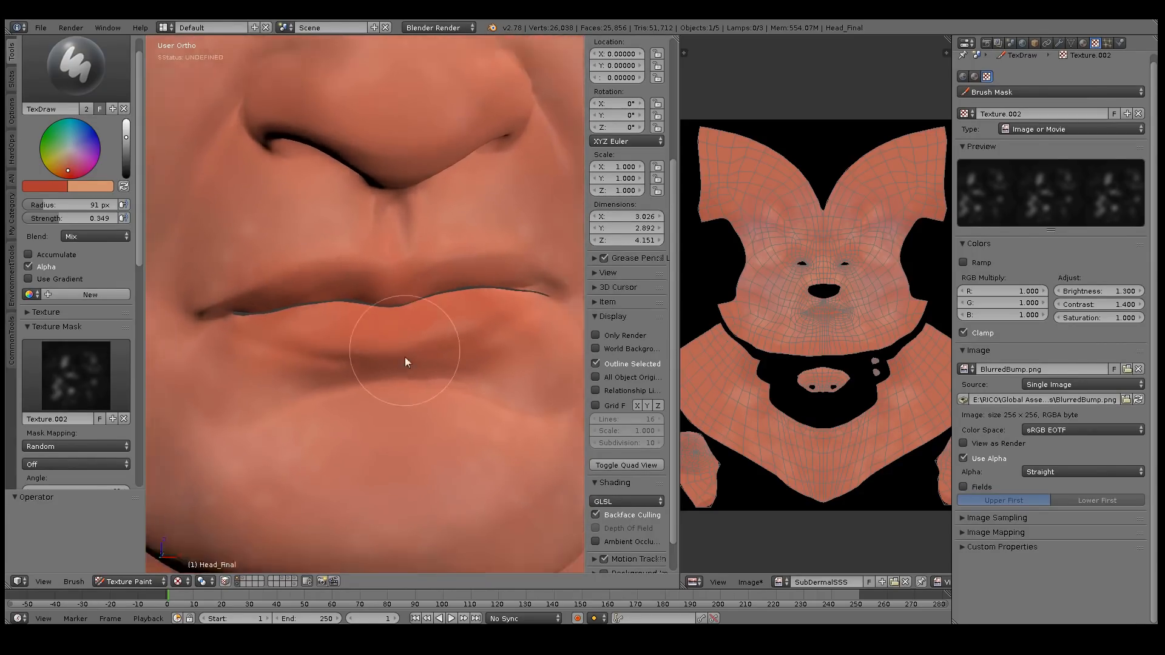
scroll(413, 274, down, 4)
middle_drag(405, 346, 422, 286)
scroll(303, 316, up, 2)
scroll(413, 192, up, 5)
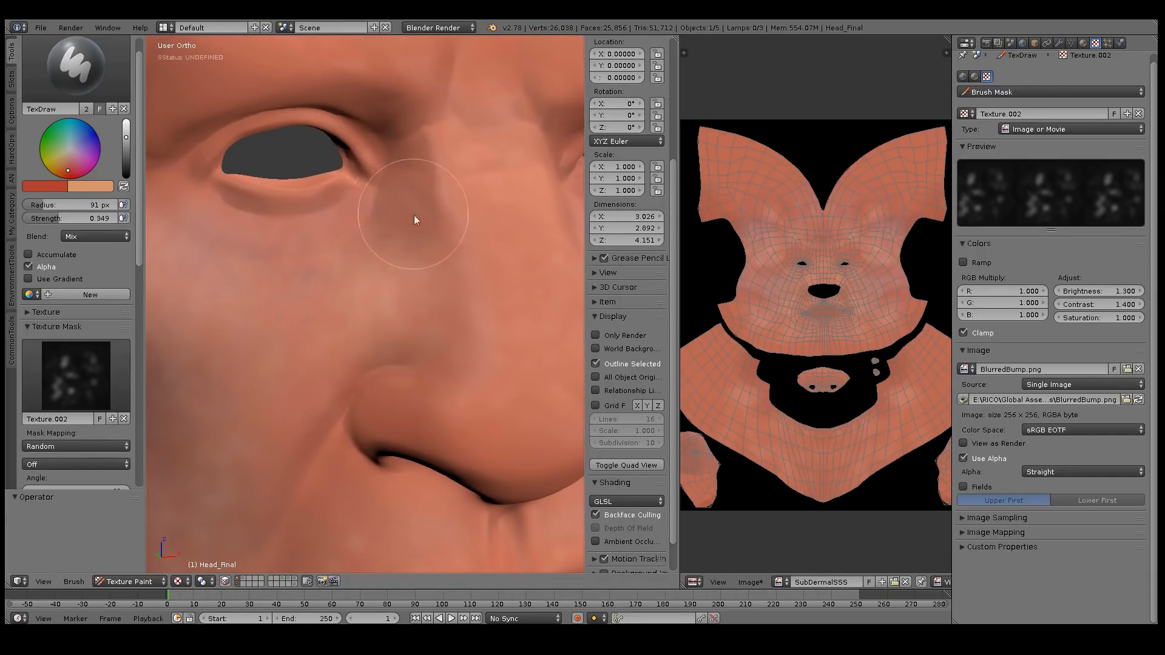
mouse_move(381, 177)
middle_down()
mouse_move(423, 277)
mouse_move(416, 267)
middle_up()
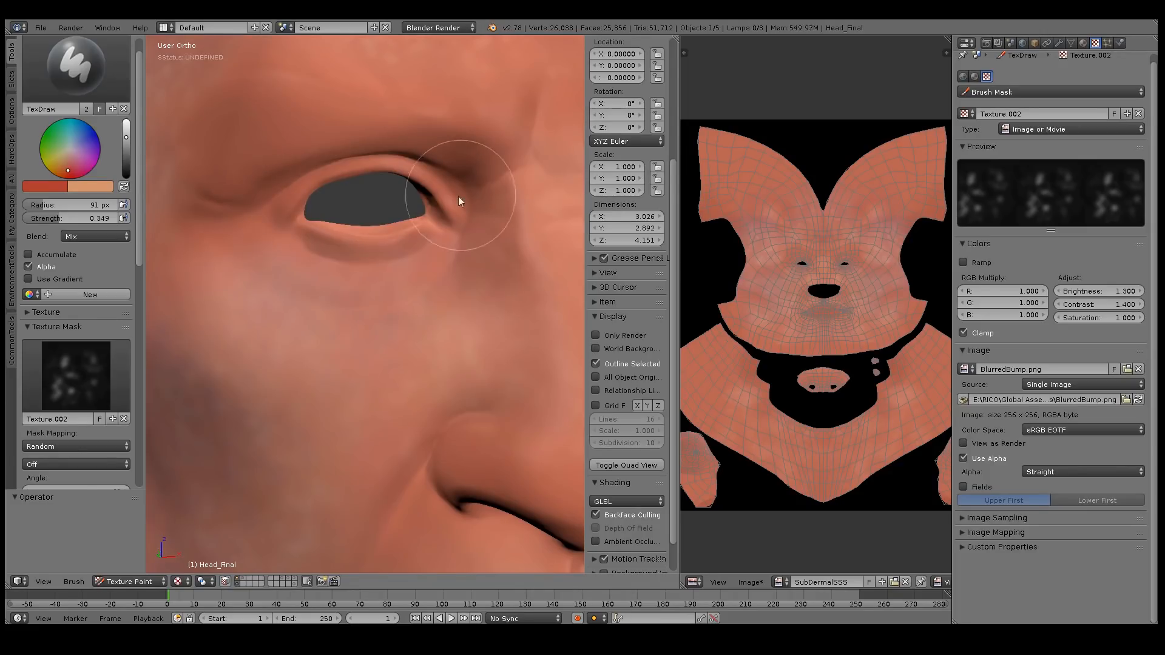
Paint blue tones beneath the inner corner of the eye, beside the nose.
click(82, 138)
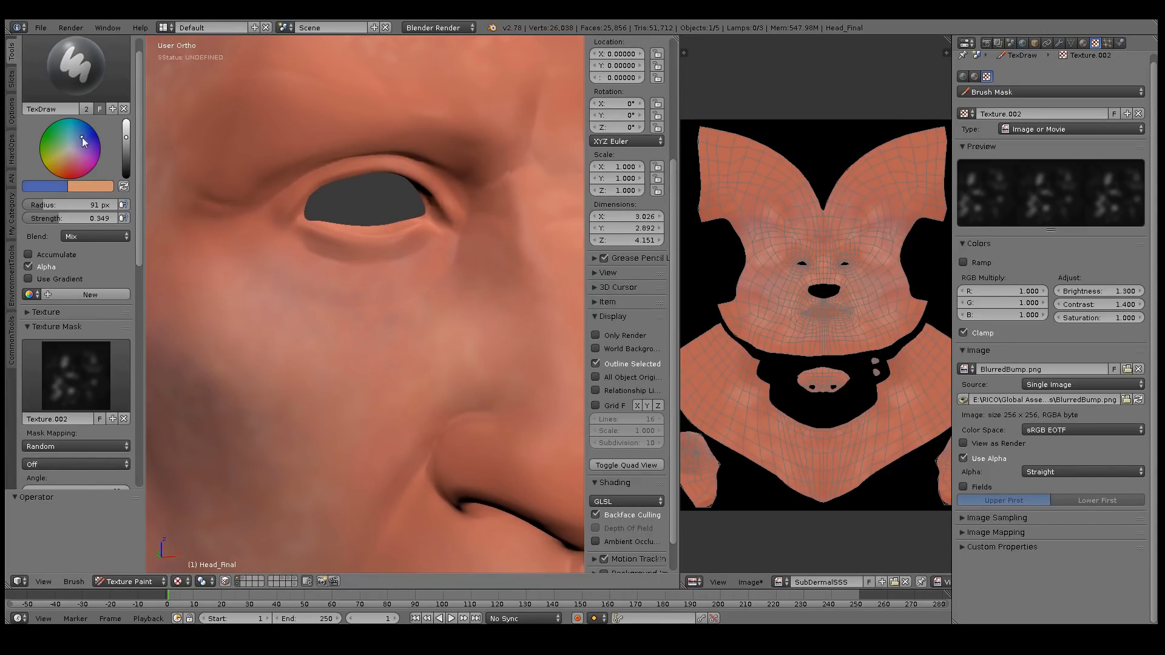
mouse_move(441, 275)
mouse_down()
mouse_move(489, 283)
mouse_move(475, 264)
mouse_up()
scroll(412, 277, down, 8)
middle_drag(405, 509, 377, 367)
Save the painted texture as SubDermalSSS.png in the Character Tutorial Textures folder.
key(F3)
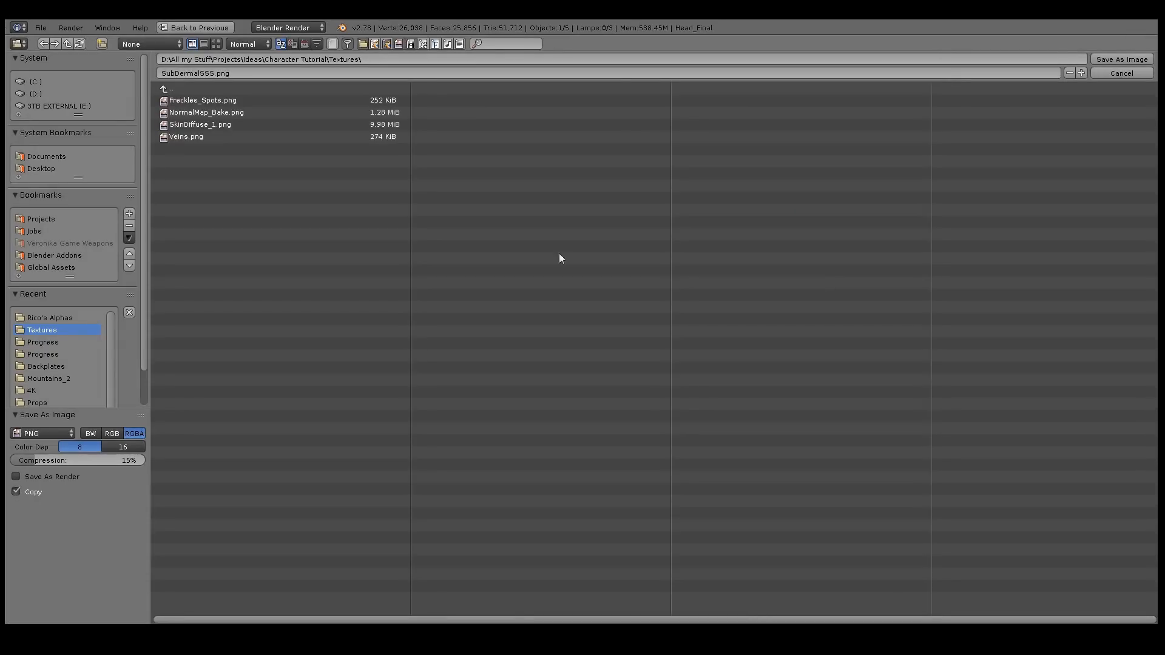
click(1111, 59)
middle_drag(491, 293, 515, 297)
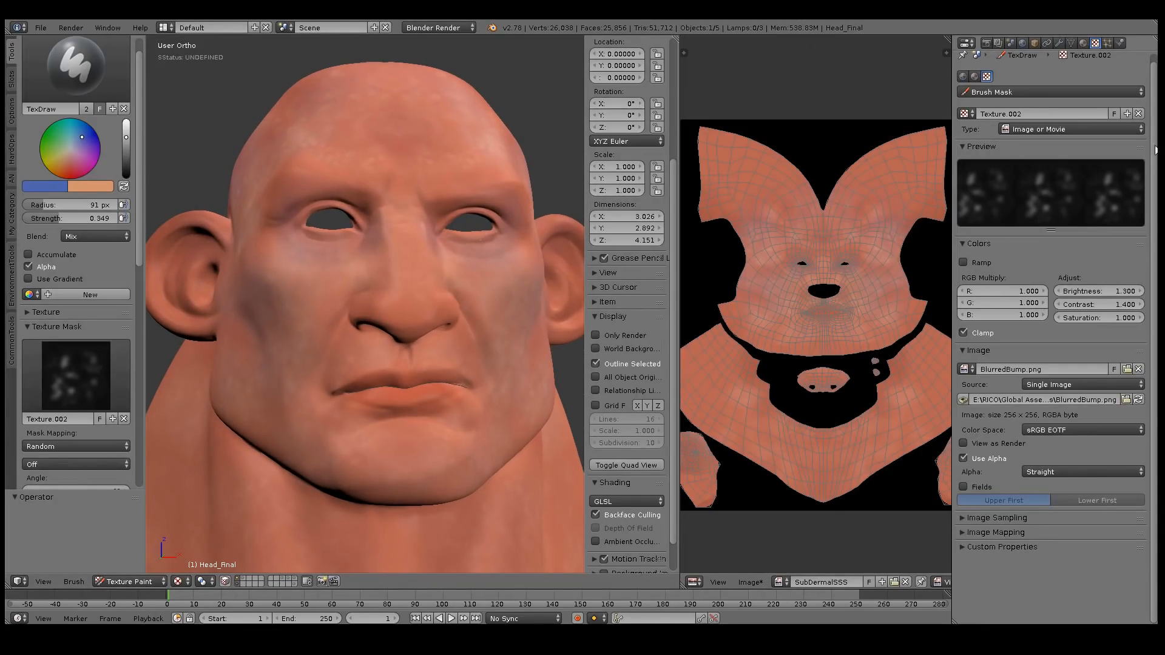
Disable the Diffuse Color.002 texture in the head material to hide the sub-dermal layer.
click(1084, 42)
click(1095, 43)
click(1031, 145)
click(1104, 144)
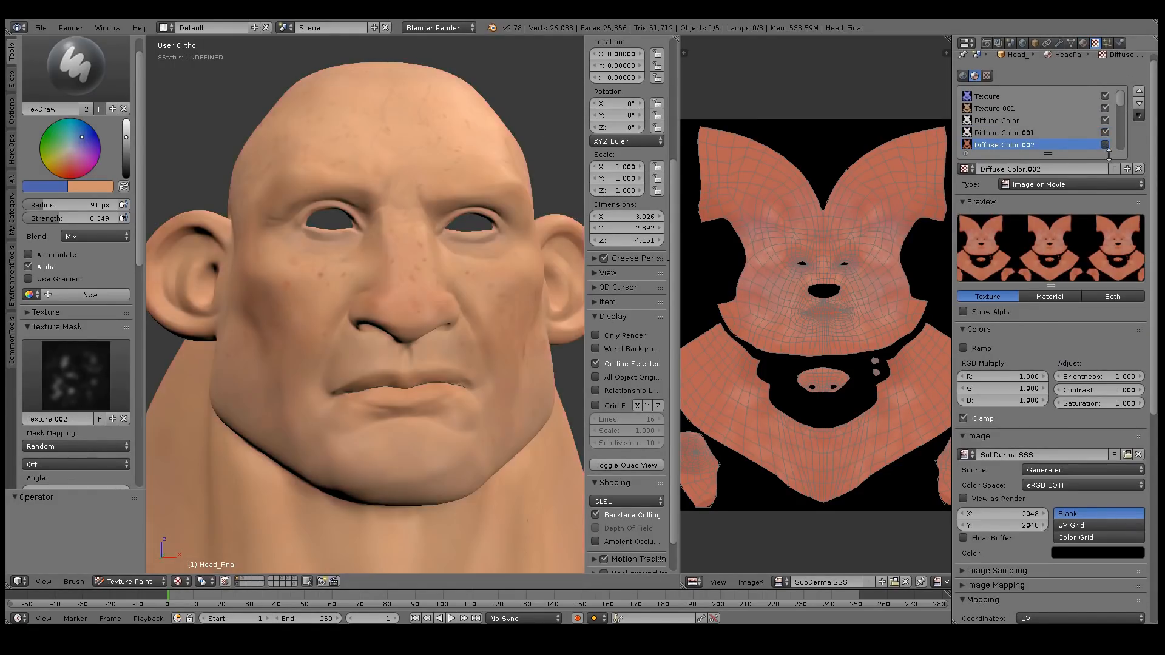
Add a Normal texture paint slot named SkinBump at 4096 × 4096 px and make it the active slot.
click(11, 80)
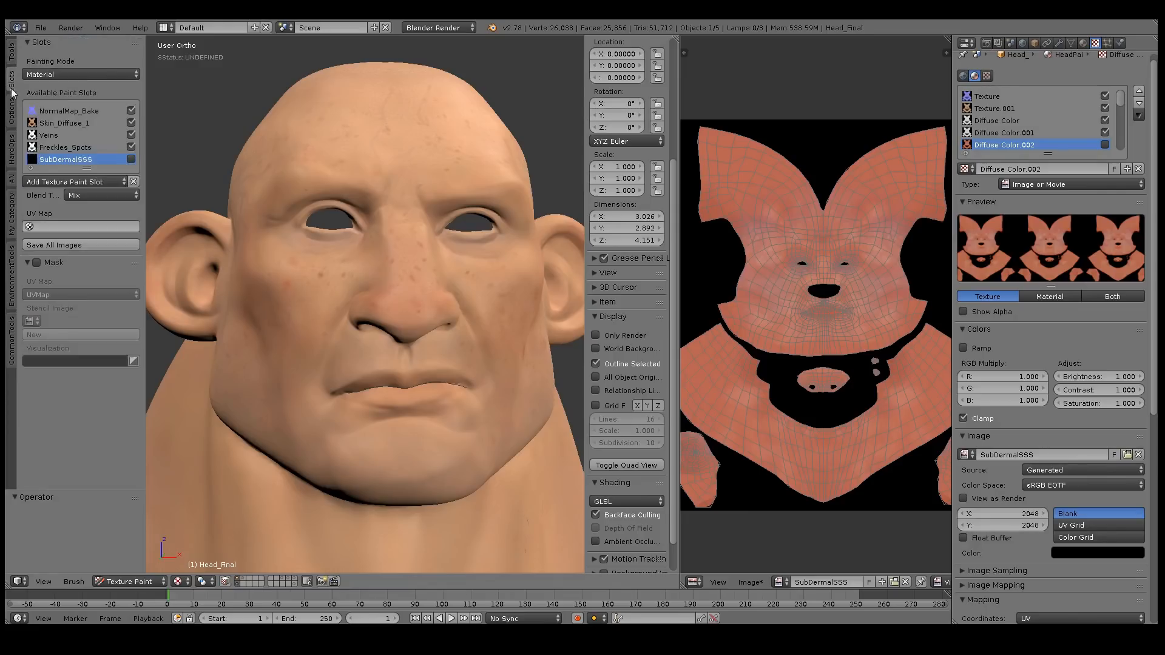
click(81, 181)
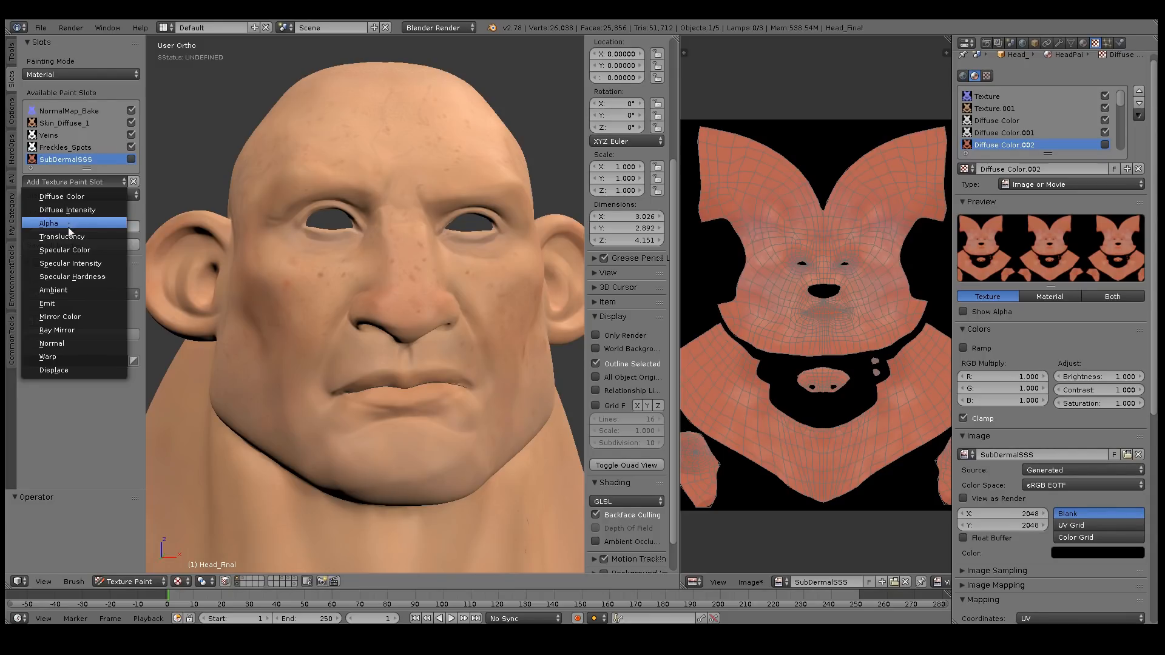
click(57, 343)
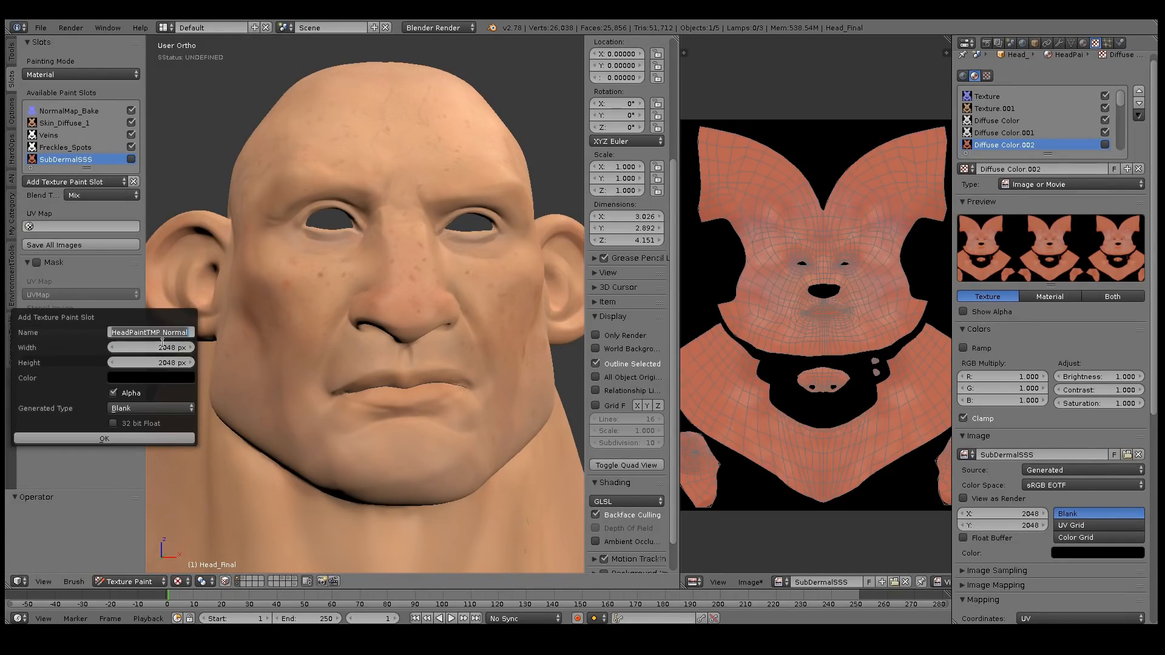
text(SkinBump)
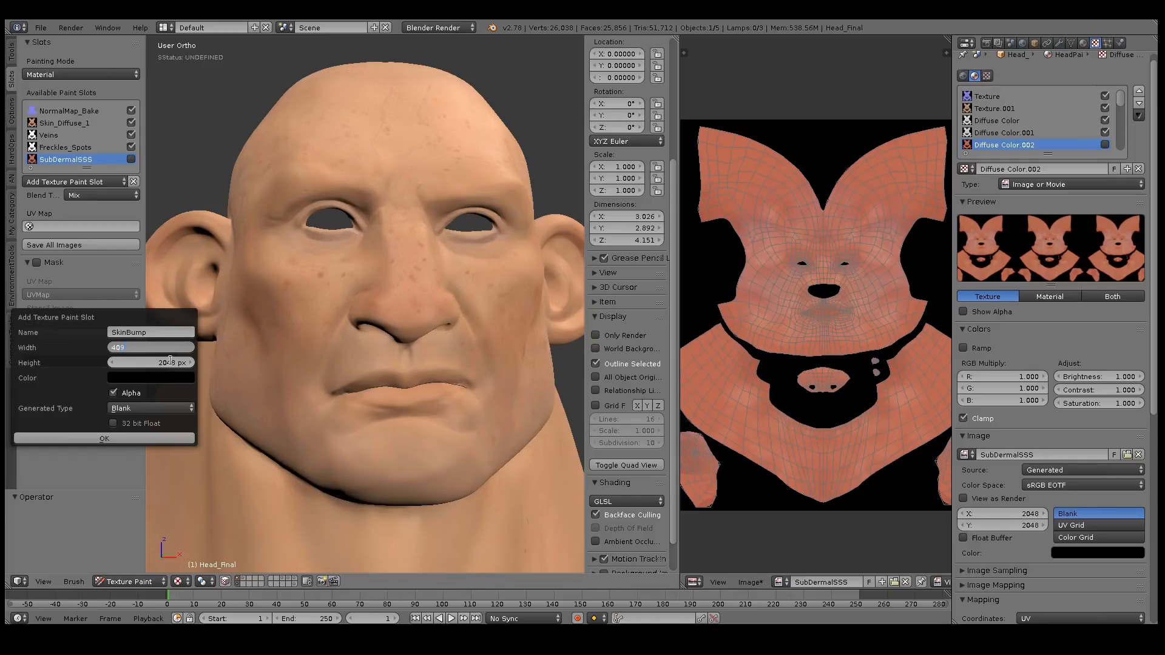
key(Tab)
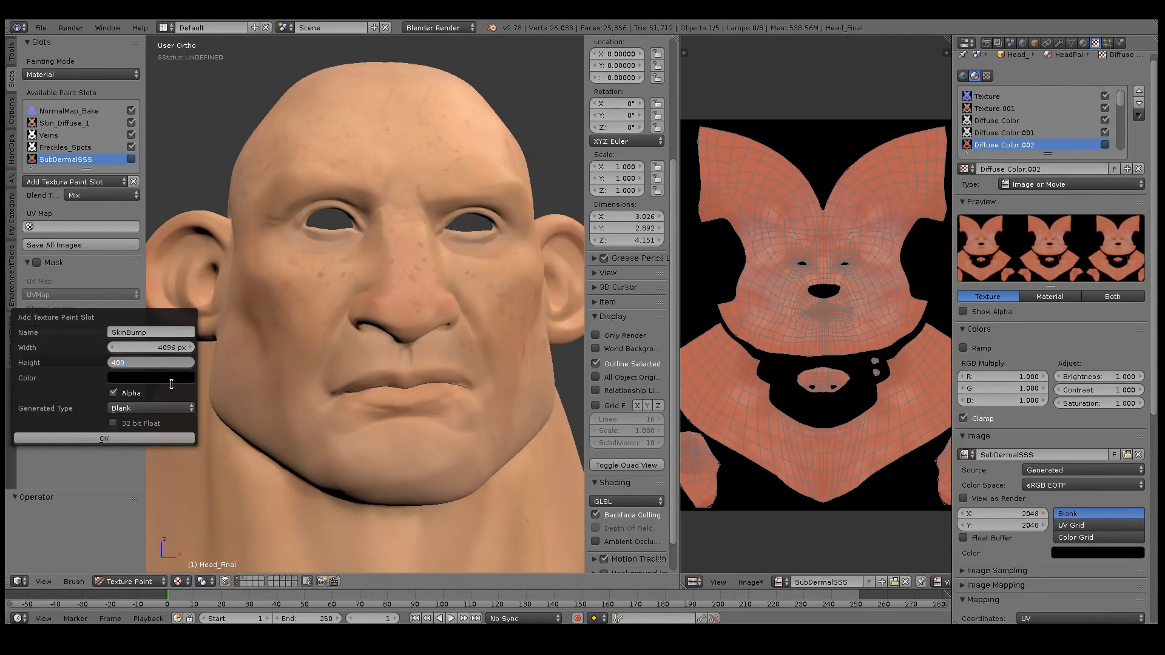
click(143, 438)
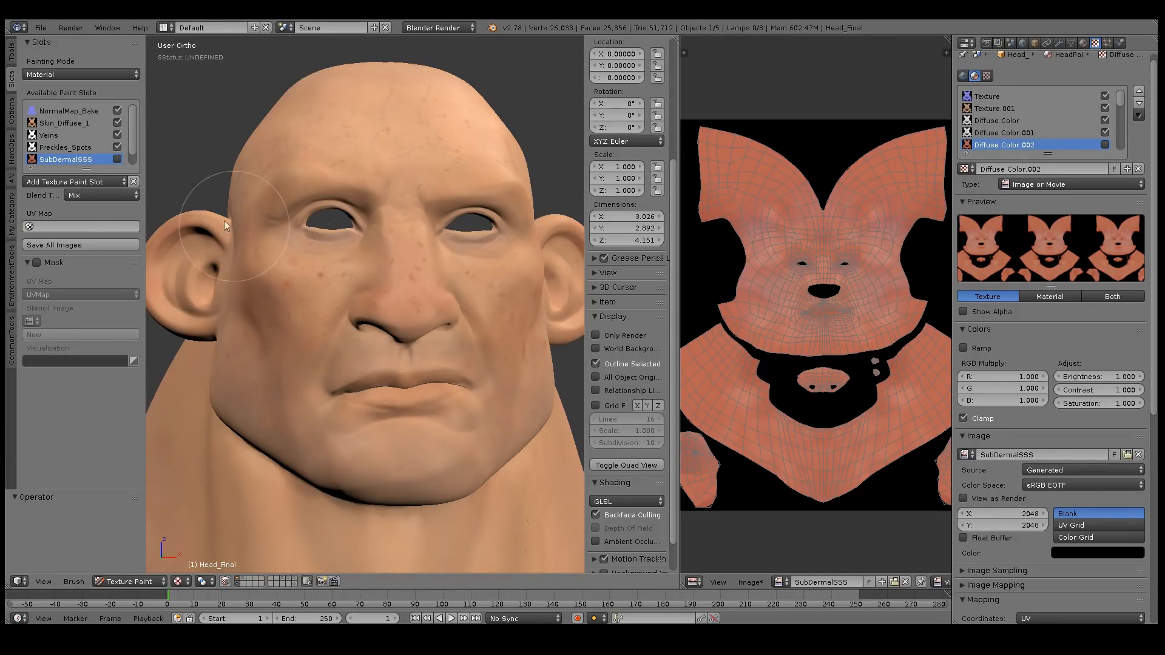
scroll(133, 151, down, 1)
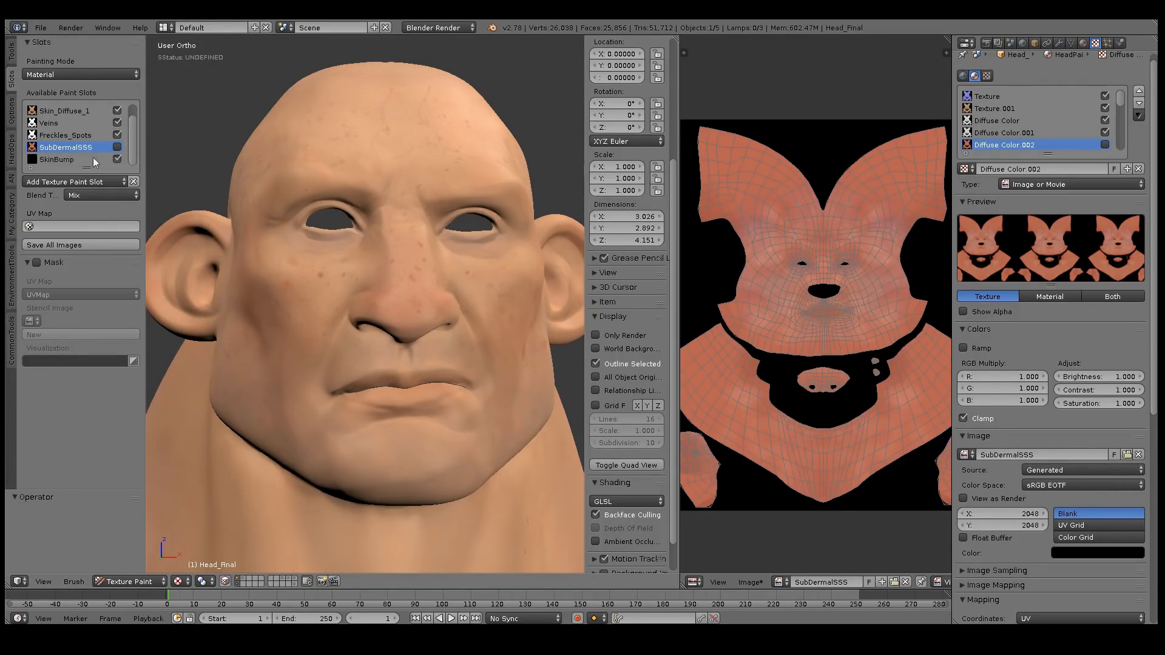
click(81, 160)
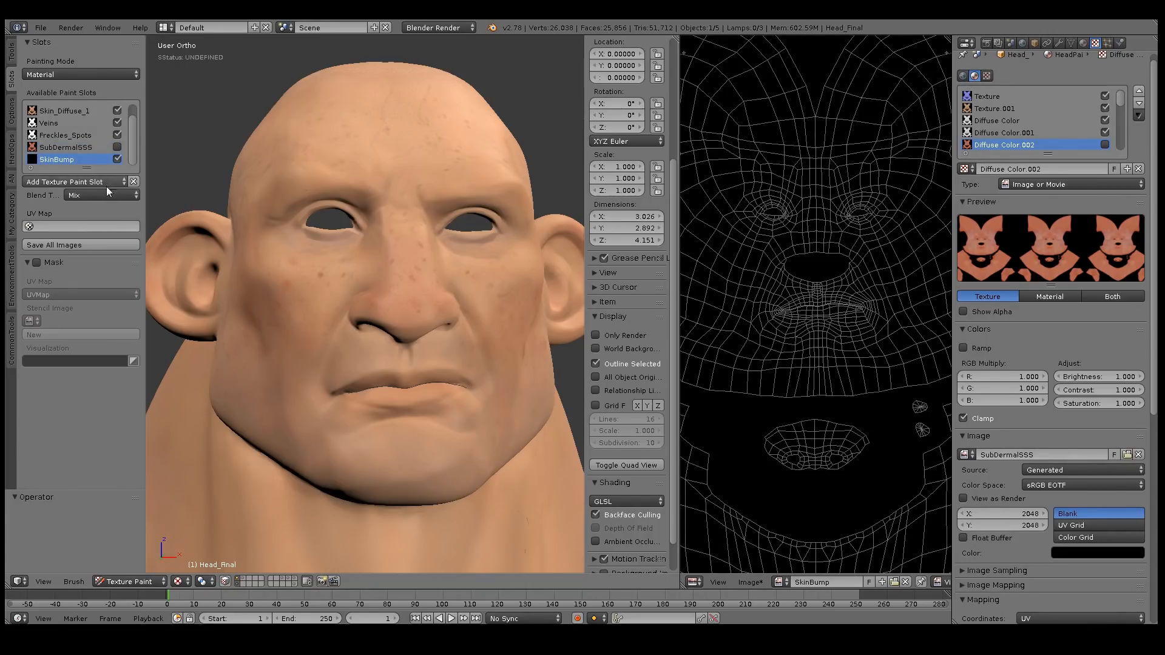
Set the Normal geometry influence of the SkinBump texture to 0.1.
drag(1121, 97, 1119, 110)
click(998, 121)
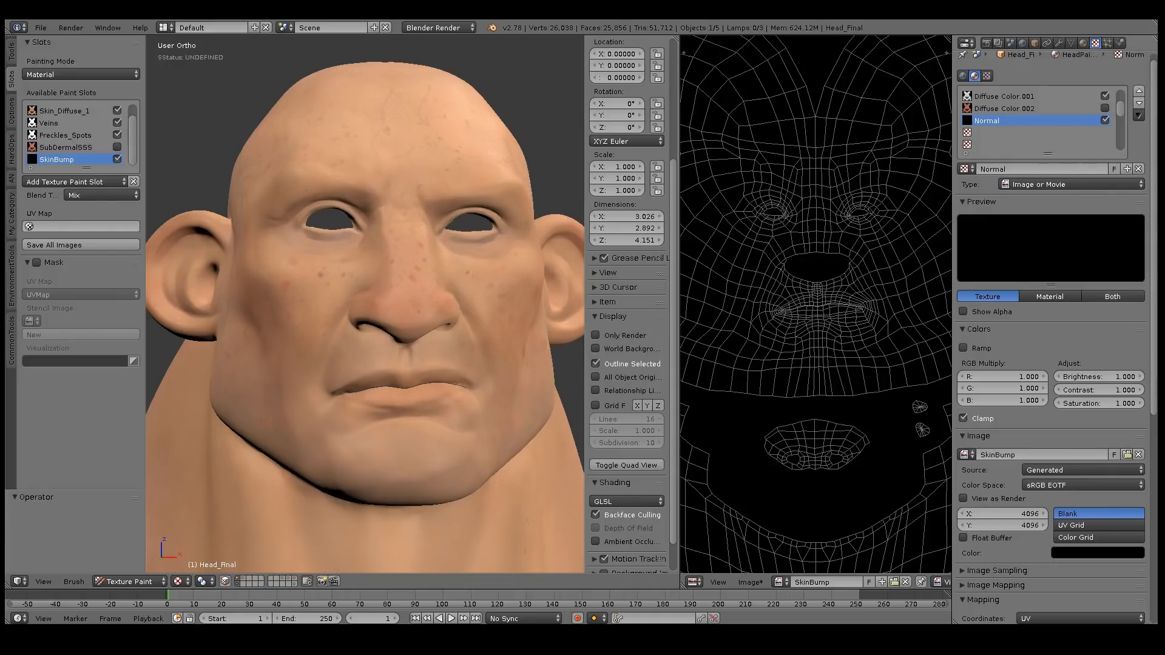
drag(1154, 276, 1137, 488)
drag(1153, 331, 1153, 251)
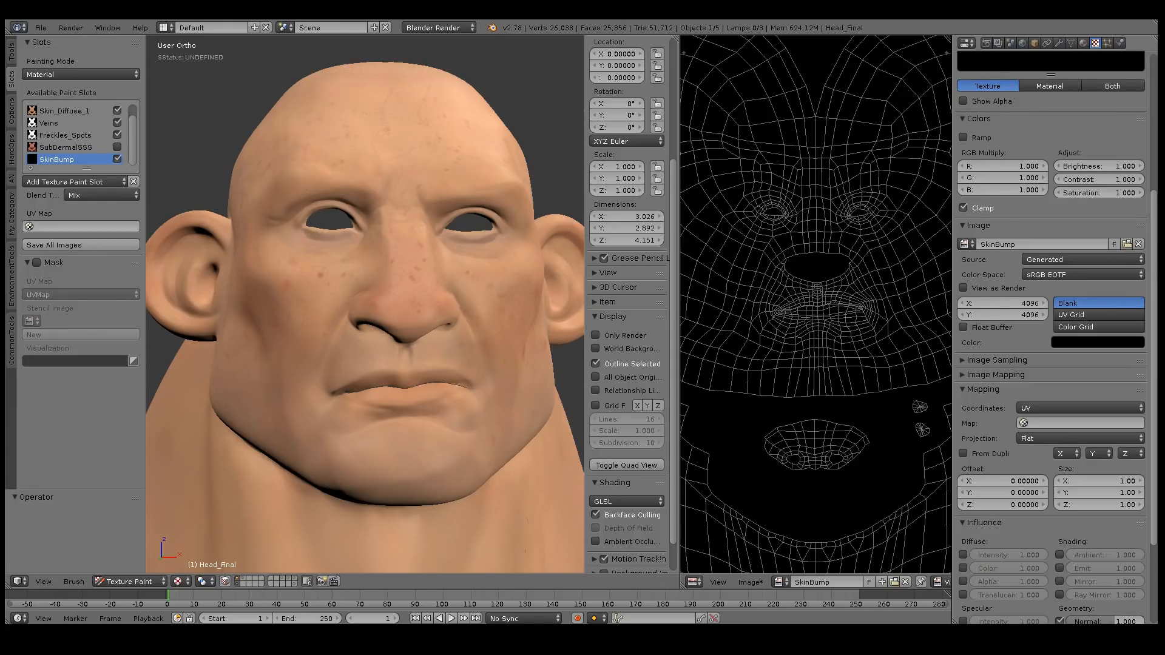
scroll(1146, 401, down, 5)
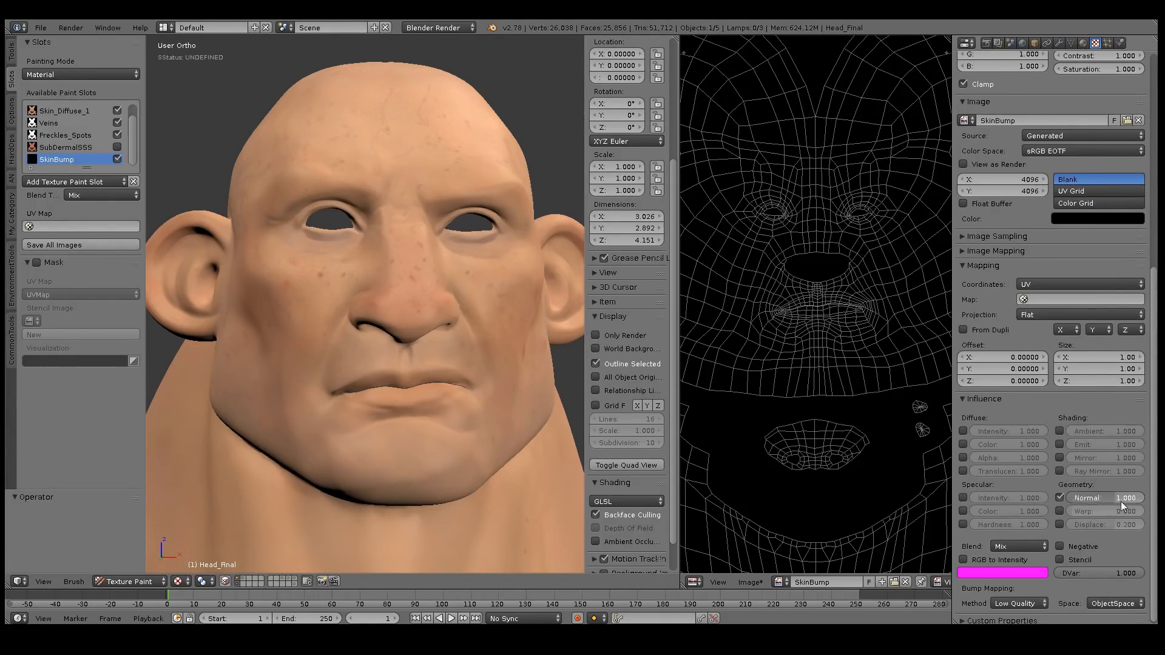
text(0.1)
key(Return)
Fill the SkinBump texture with a neutral grey of hue 0, saturation 0 and value about 0.5, using the Fill brush.
middle_drag(516, 358, 412, 297)
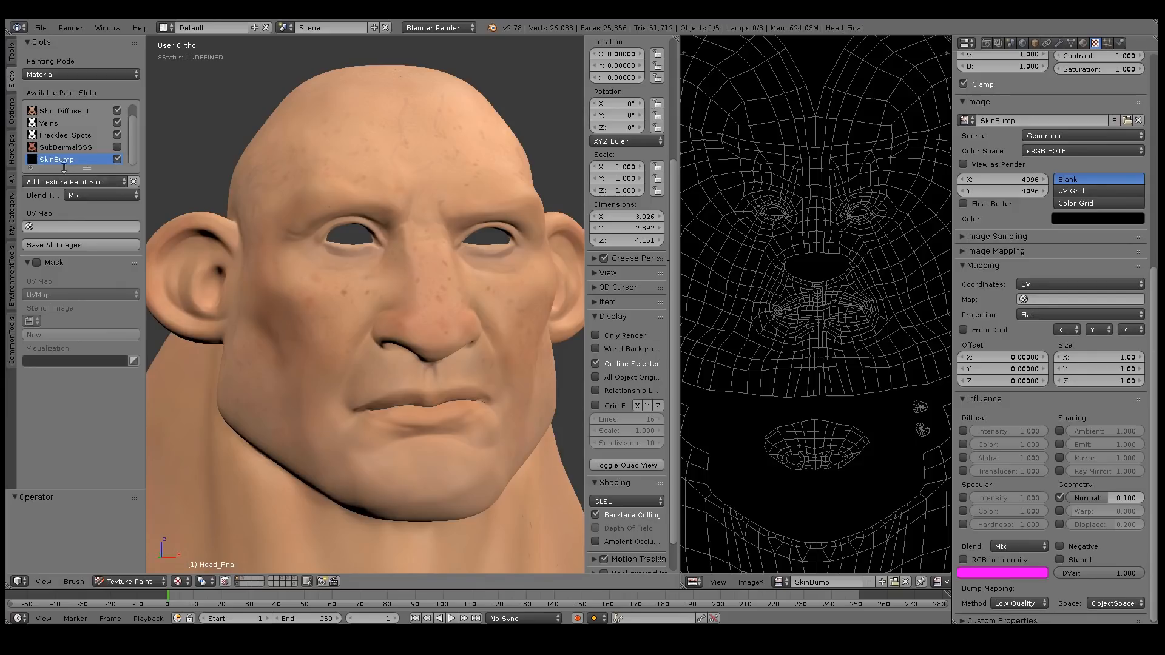
click(11, 59)
click(80, 94)
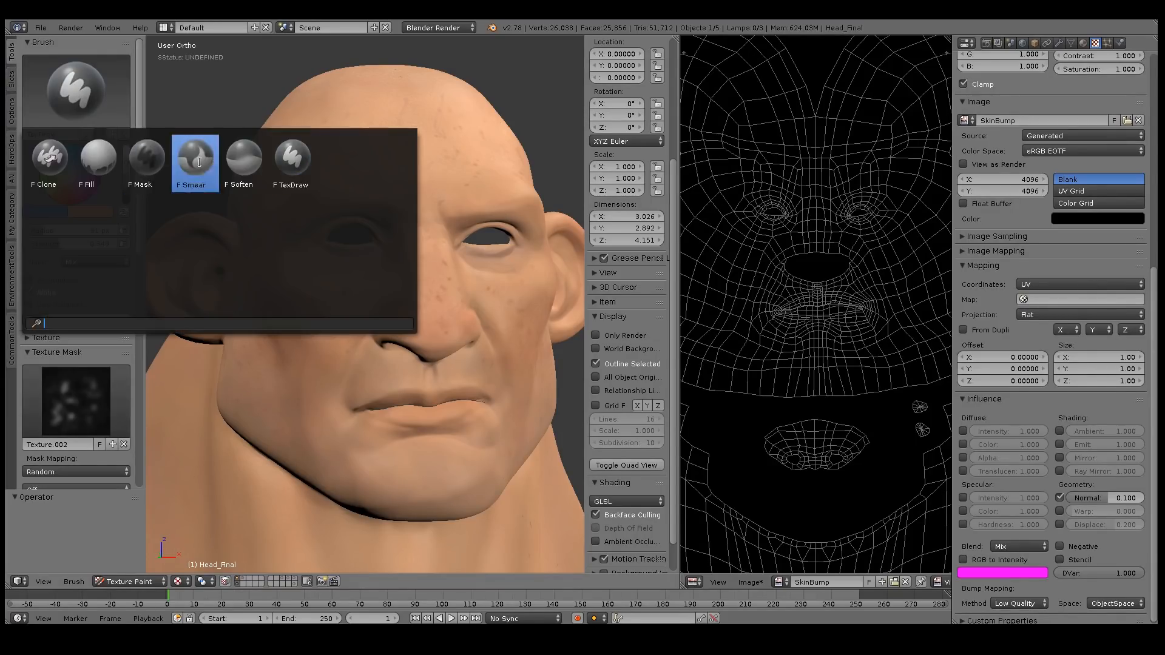
click(103, 161)
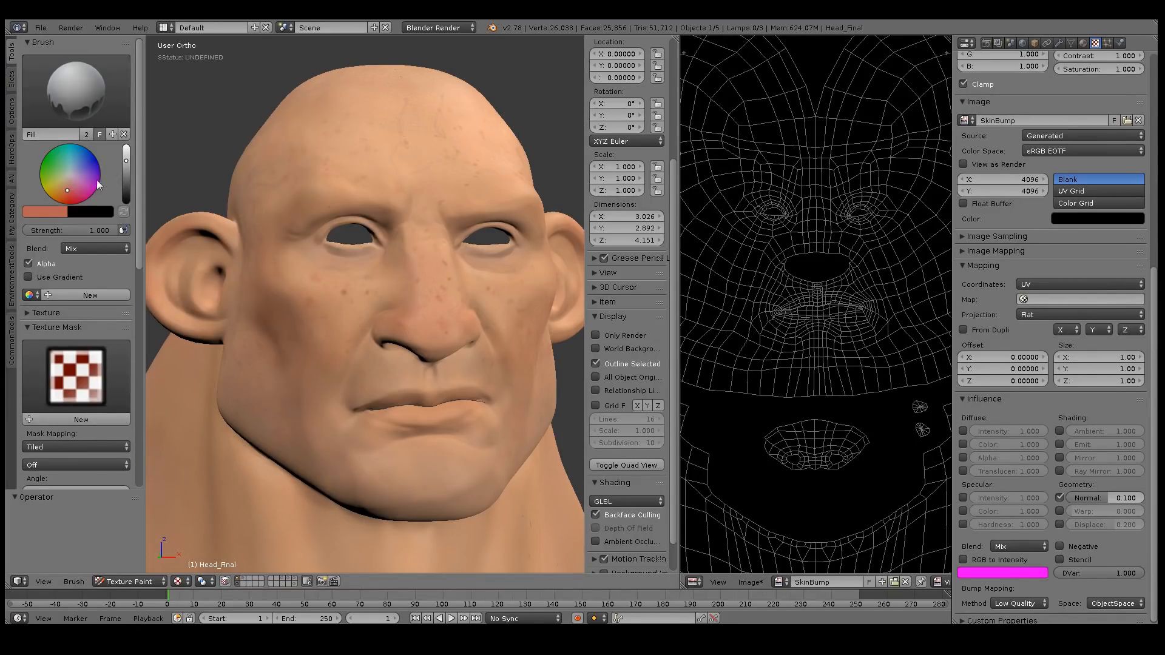
click(58, 213)
mouse_move(101, 180)
mouse_down()
mouse_move(12, 184)
mouse_move(24, 176)
mouse_up()
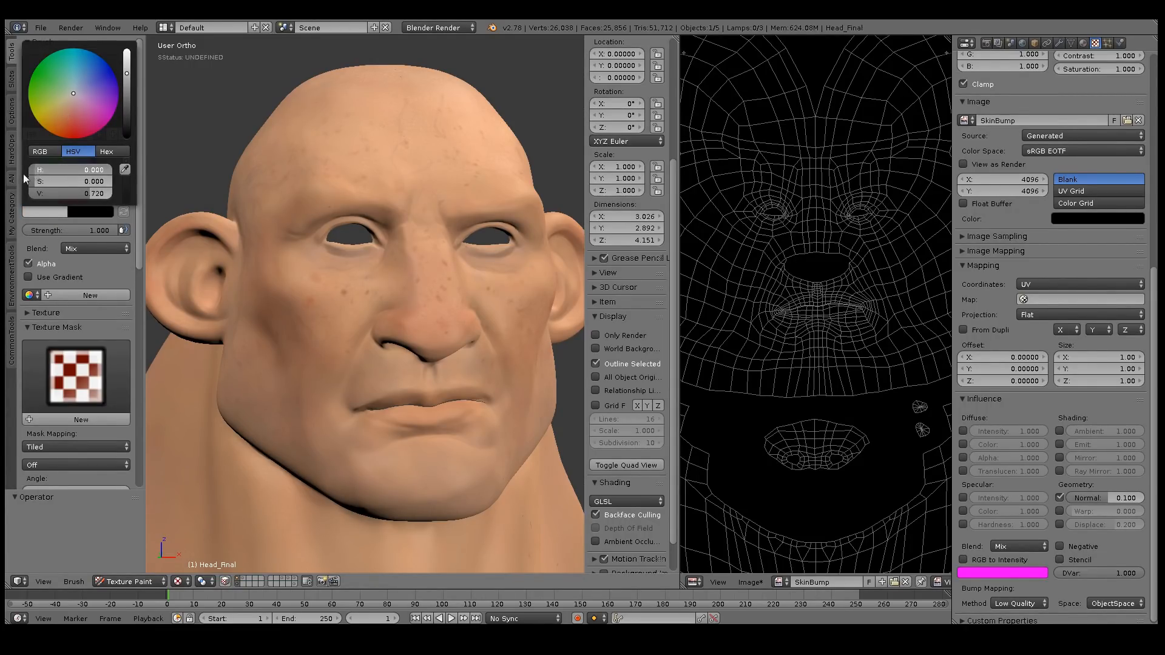
drag(89, 191, 63, 195)
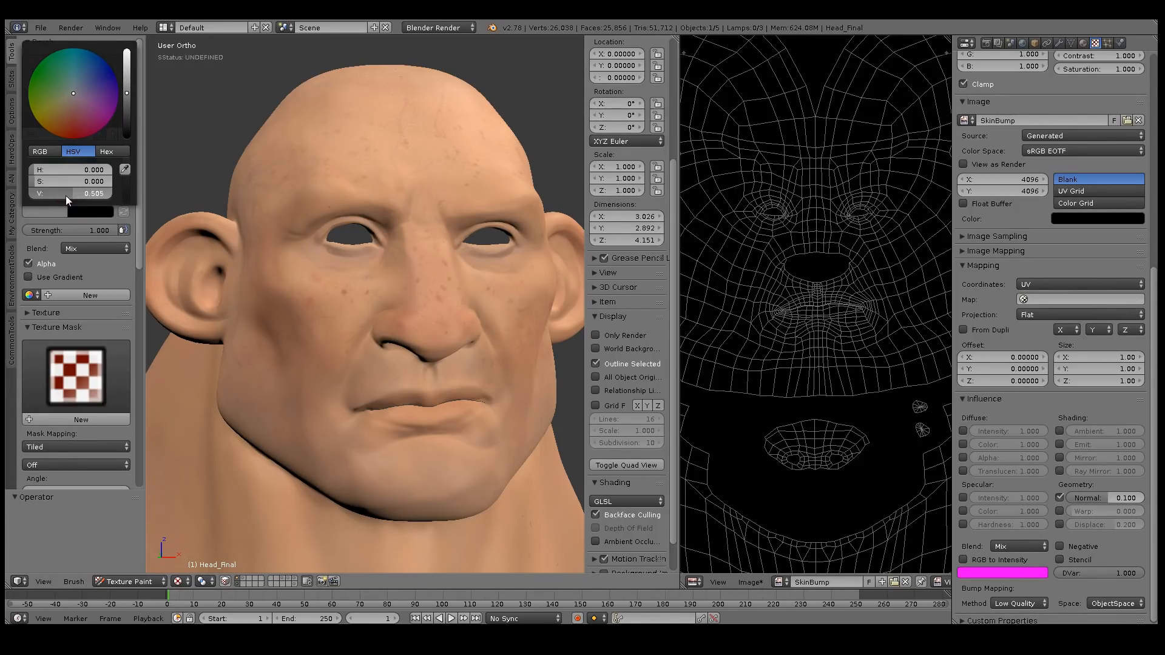
click(307, 338)
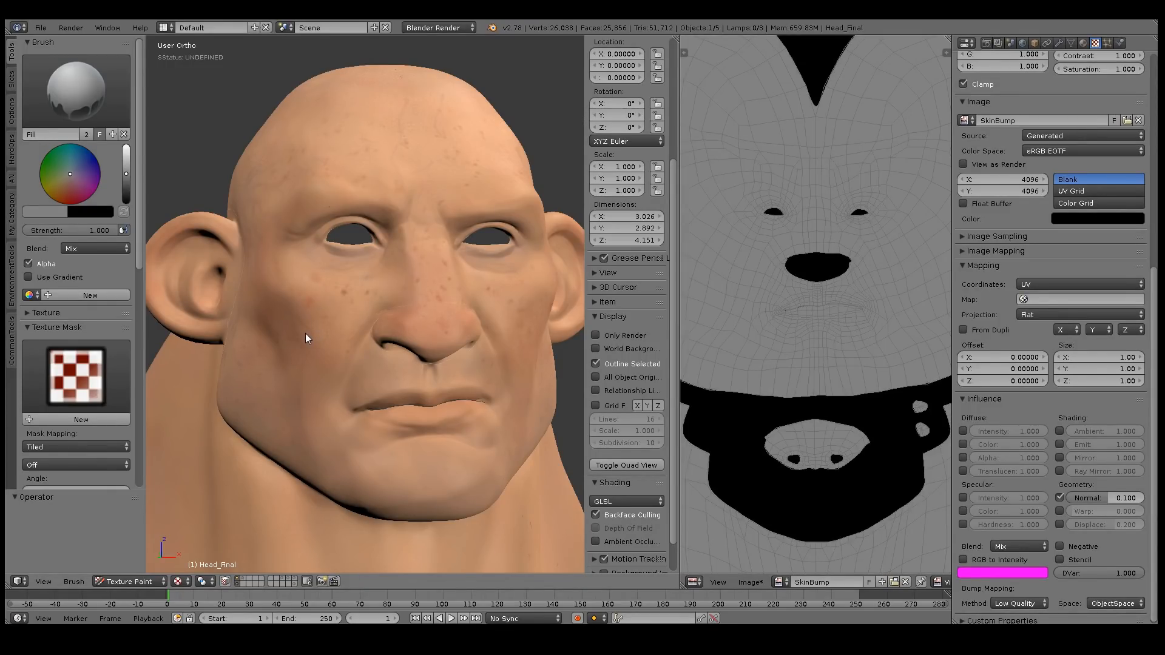
Switch to the TexDraw brush and assign Texture.003 as its texture mask.
mouse_move(308, 300)
middle_down()
mouse_move(294, 296)
mouse_move(322, 296)
middle_up()
click(74, 97)
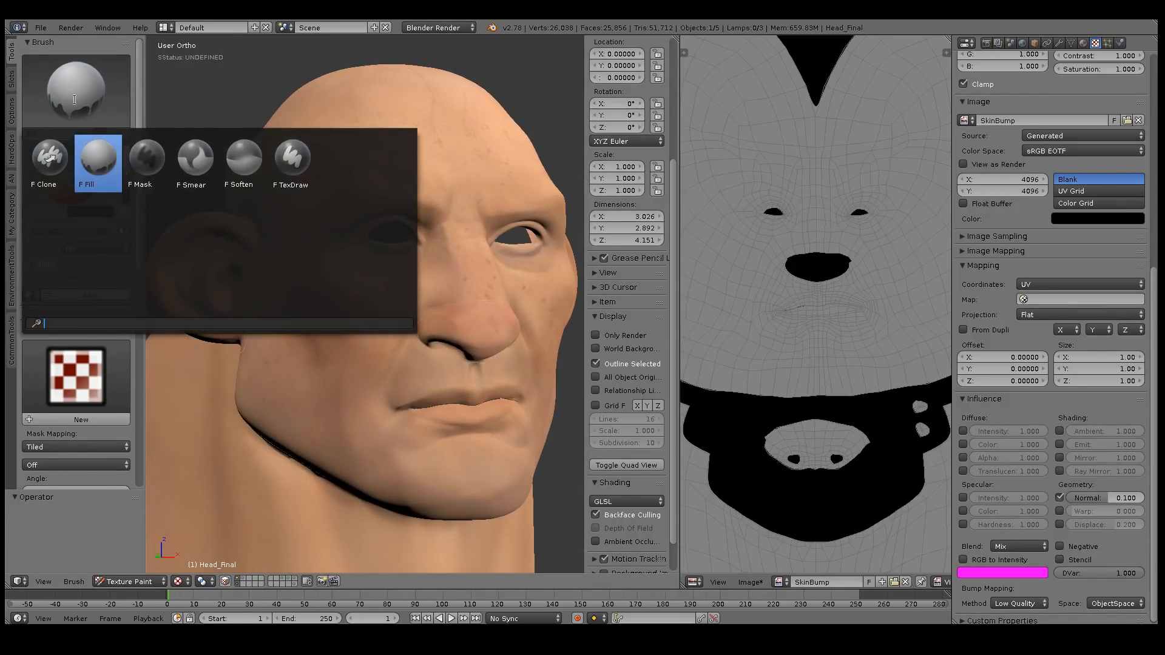
click(291, 161)
click(79, 403)
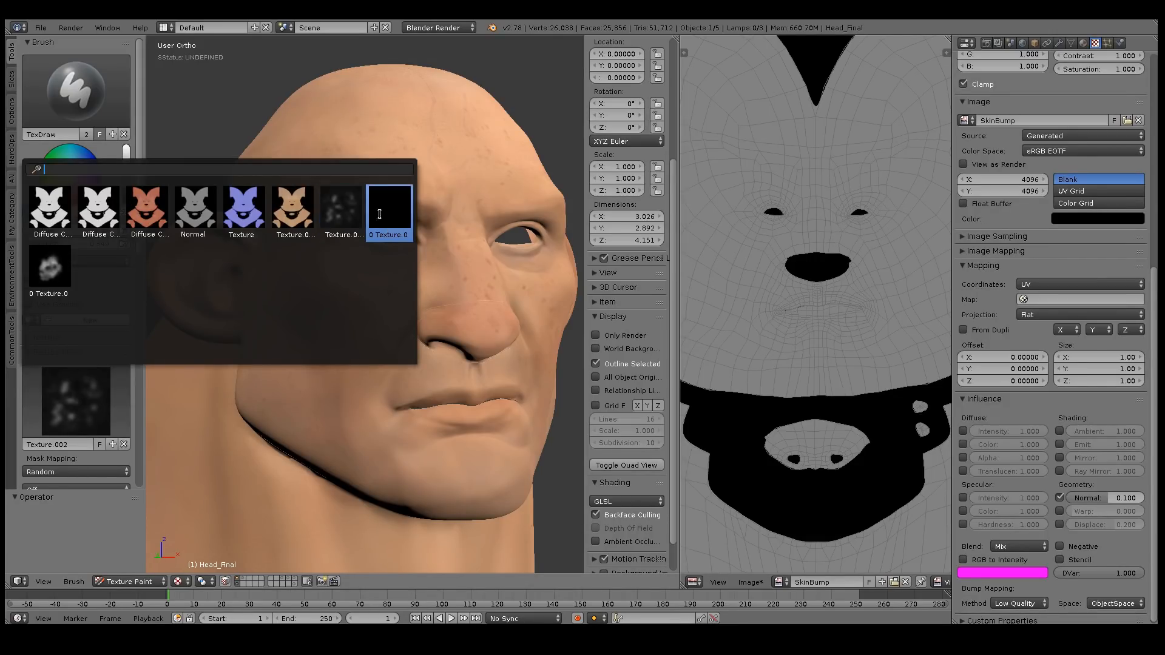
click(389, 210)
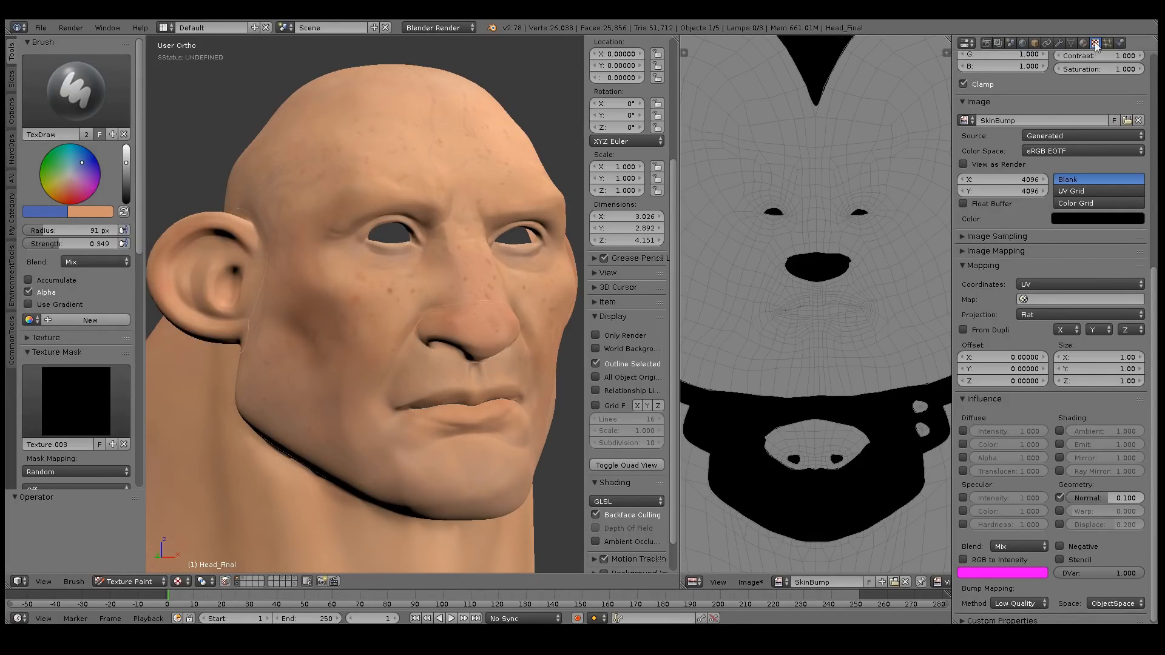
Load MediumPores.png from the Rico's Alphas folder as the image for the TexDraw brush mask Texture.003.
scroll(1149, 267, up, 10)
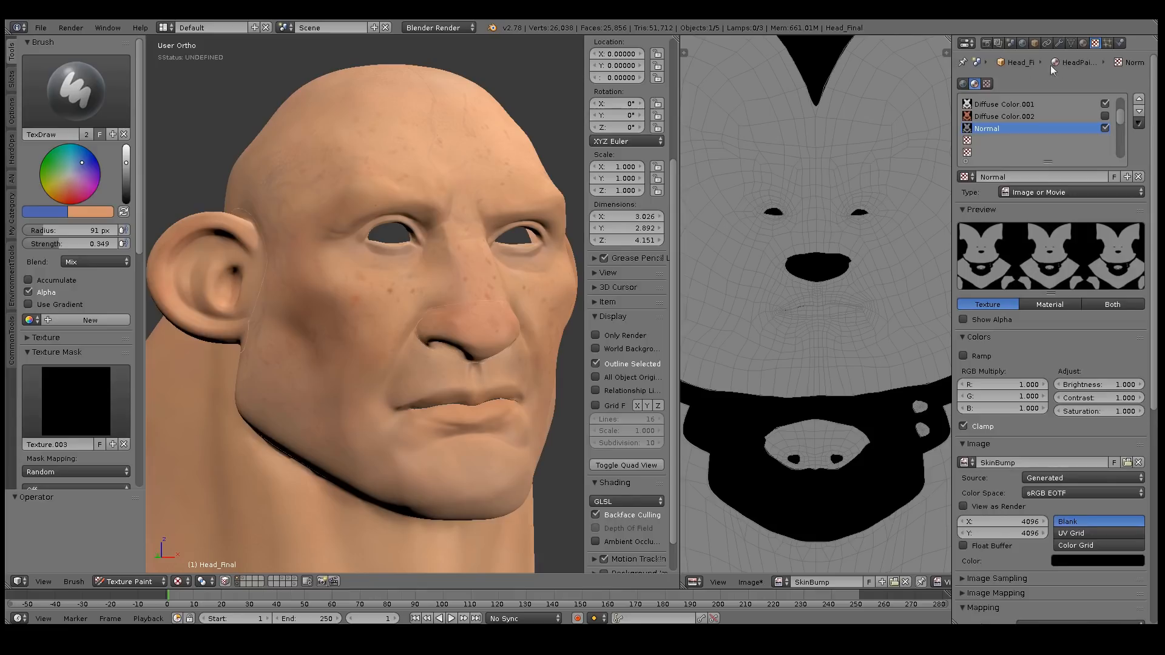
click(987, 84)
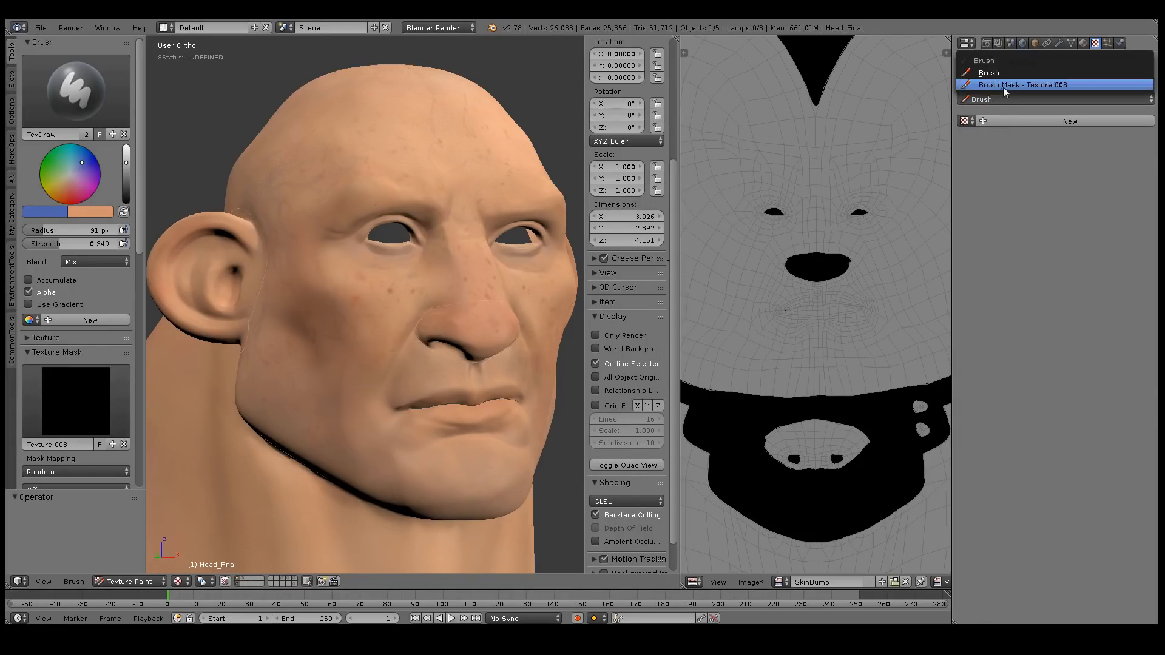
click(1002, 86)
click(1090, 378)
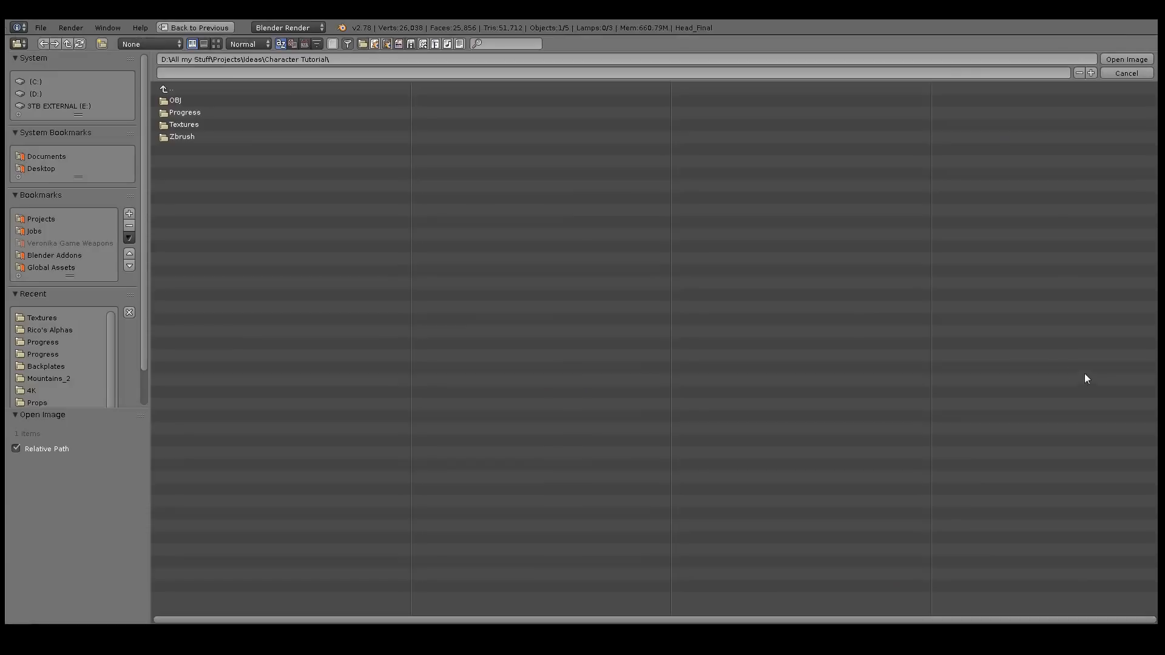
click(45, 329)
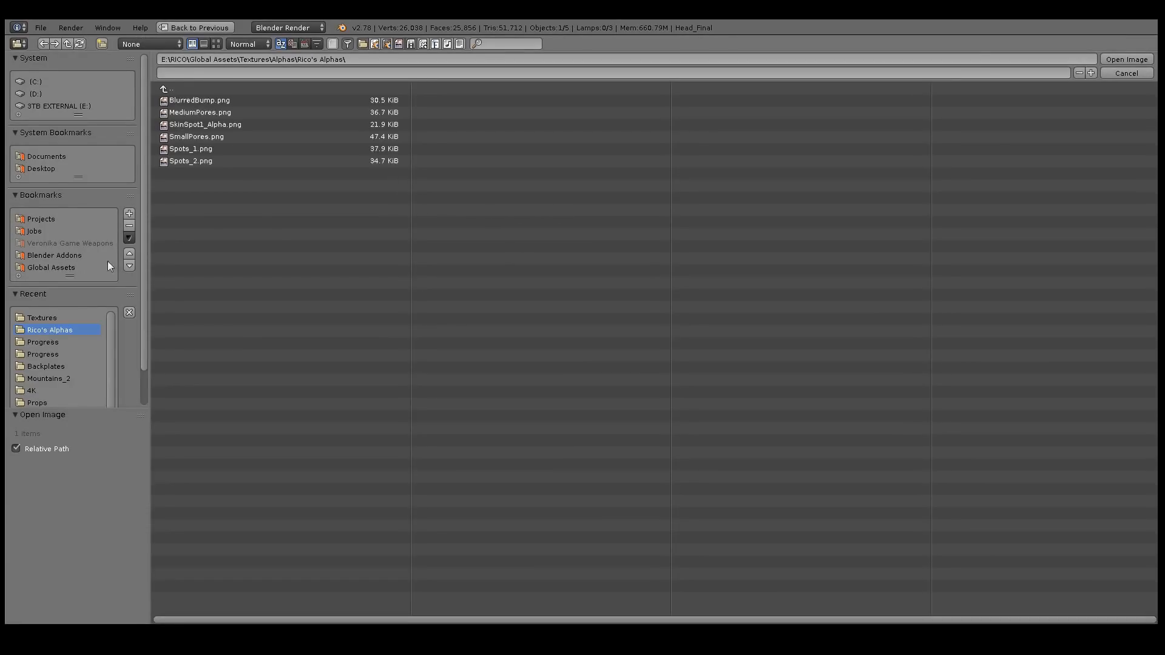
click(216, 44)
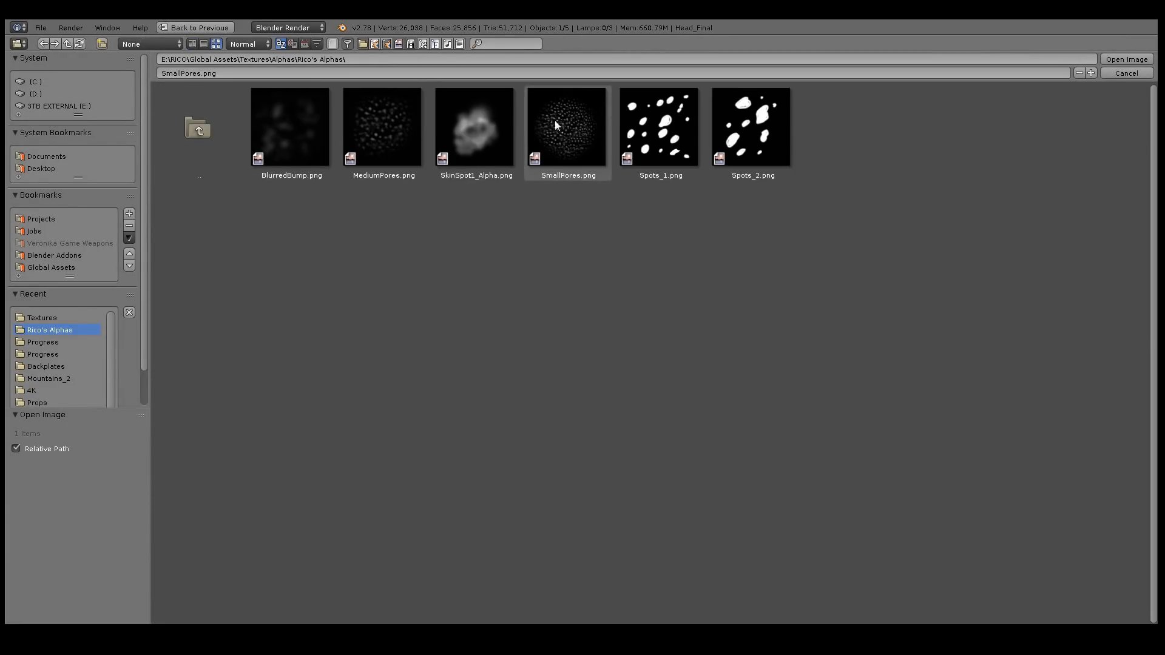
click(396, 125)
click(1120, 59)
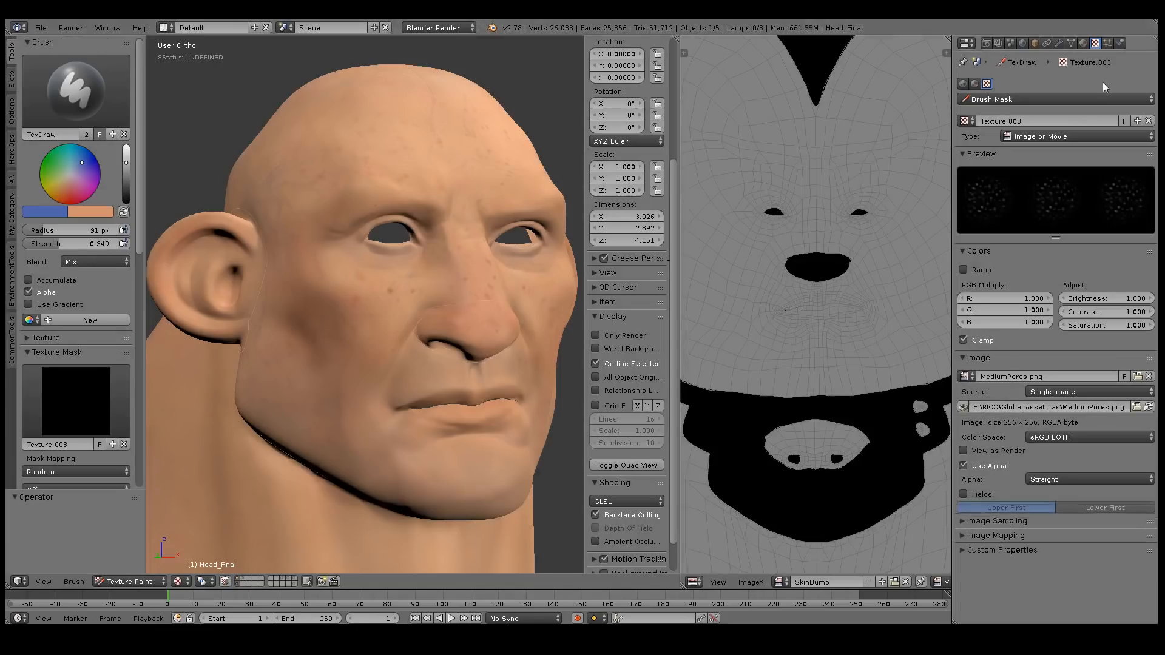
Set the brush colour to a dark neutral grey, the radius to 51 px and the strength to 1.000.
click(53, 213)
mouse_move(83, 170)
mouse_down()
mouse_move(25, 174)
mouse_move(95, 193)
mouse_move(49, 191)
mouse_up()
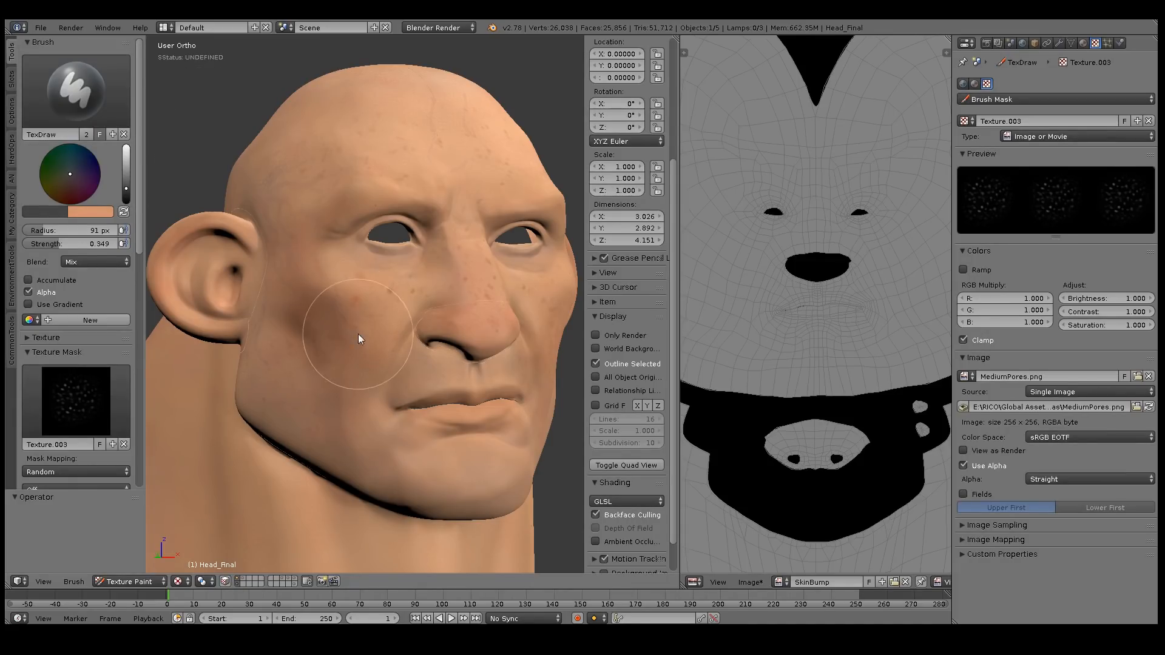
mouse_move(367, 311)
ctrl+middle_down()
mouse_move(388, 336)
mouse_move(385, 296)
ctrl+middle_up()
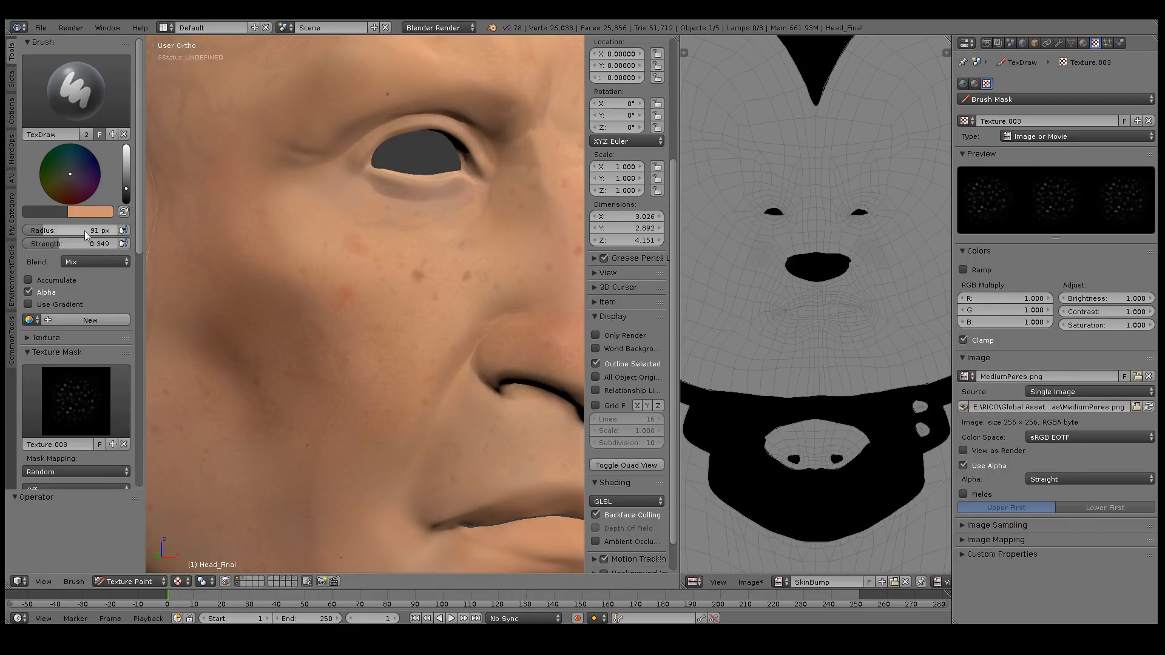
drag(88, 245, 160, 255)
key(bracketleft)
key(bracketleft)
key(bracketleft)
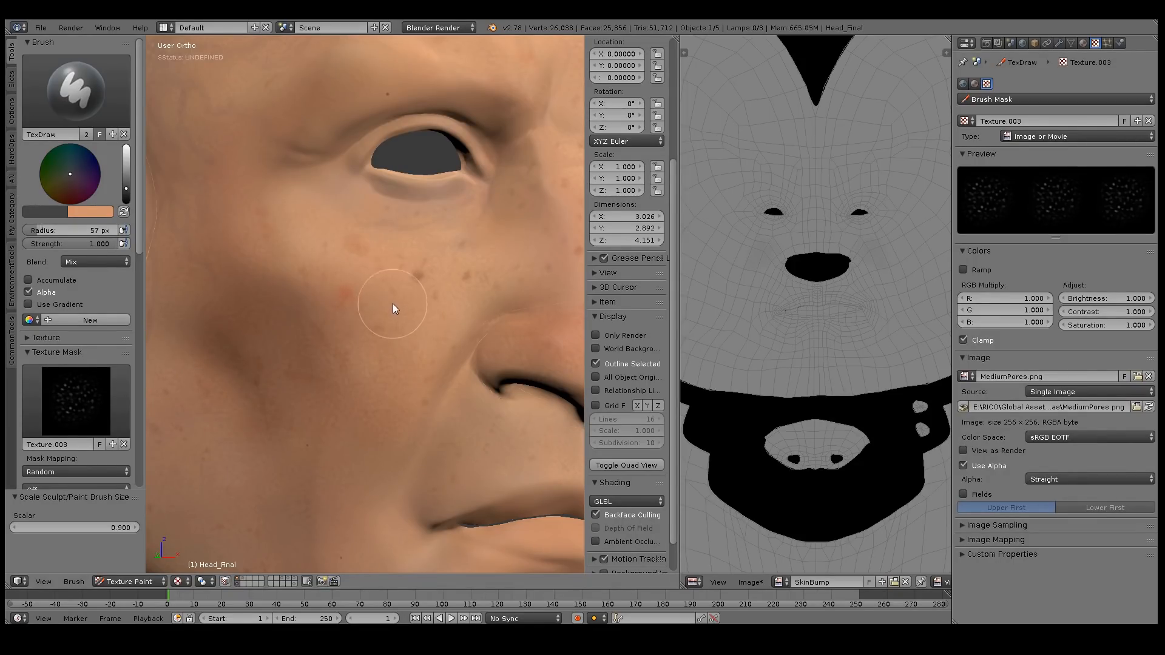
drag(126, 188, 126, 193)
key(bracketleft)
key(bracketleft)
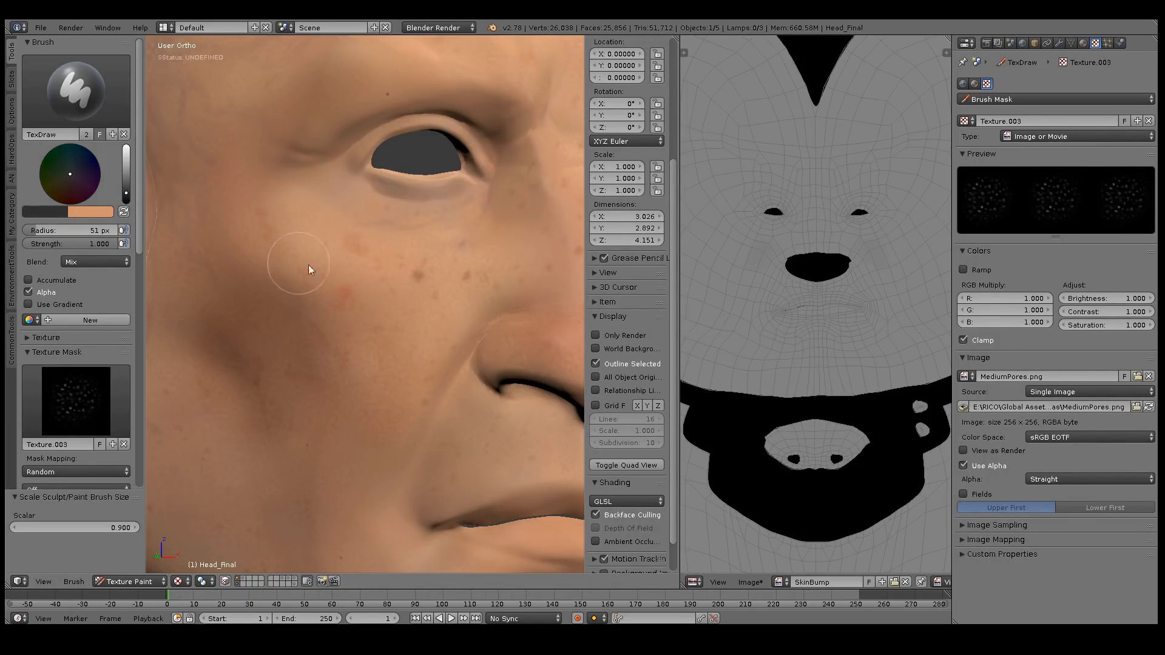
Paint medium pores down the cheek beside the nose and maximise the 3D view.
mouse_move(405, 291)
mouse_down()
mouse_move(422, 311)
mouse_move(431, 275)
mouse_move(492, 250)
mouse_move(370, 268)
mouse_move(321, 295)
mouse_move(438, 347)
mouse_move(379, 436)
mouse_up()
middle_drag(409, 349, 413, 321)
key(shift+space)
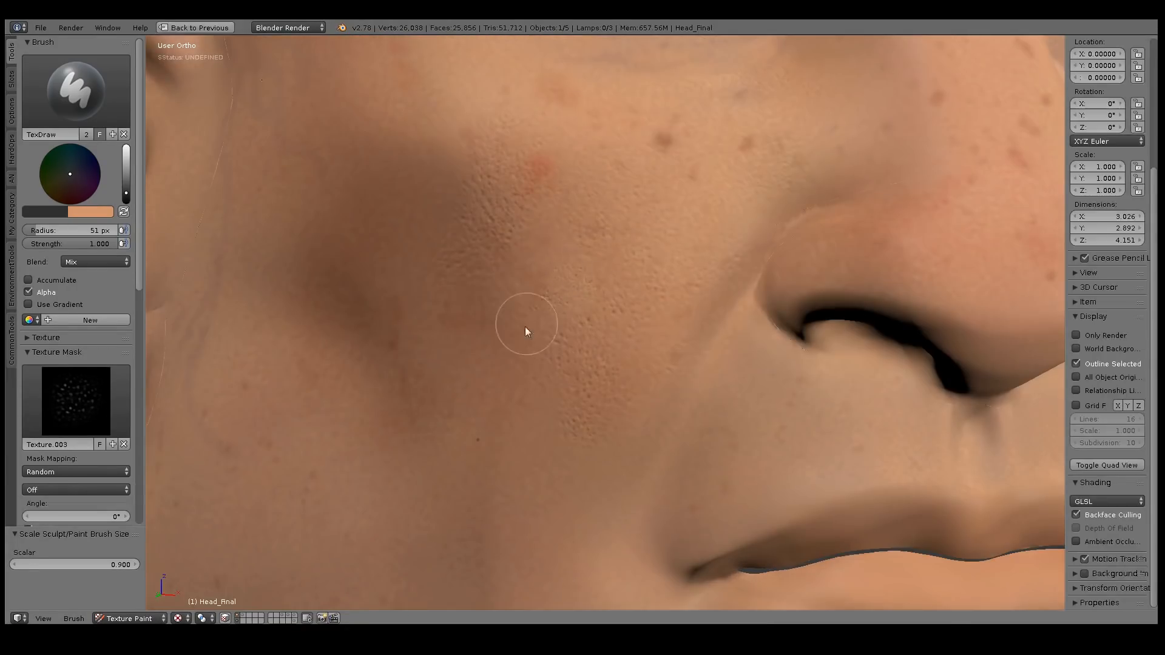
middle_drag(615, 334, 616, 255)
ctrl+middle_drag(668, 287, 639, 335)
Enlarge the brush to a radius of 81 px and paint pores over the lower cheek and the nose.
key(bracketright)
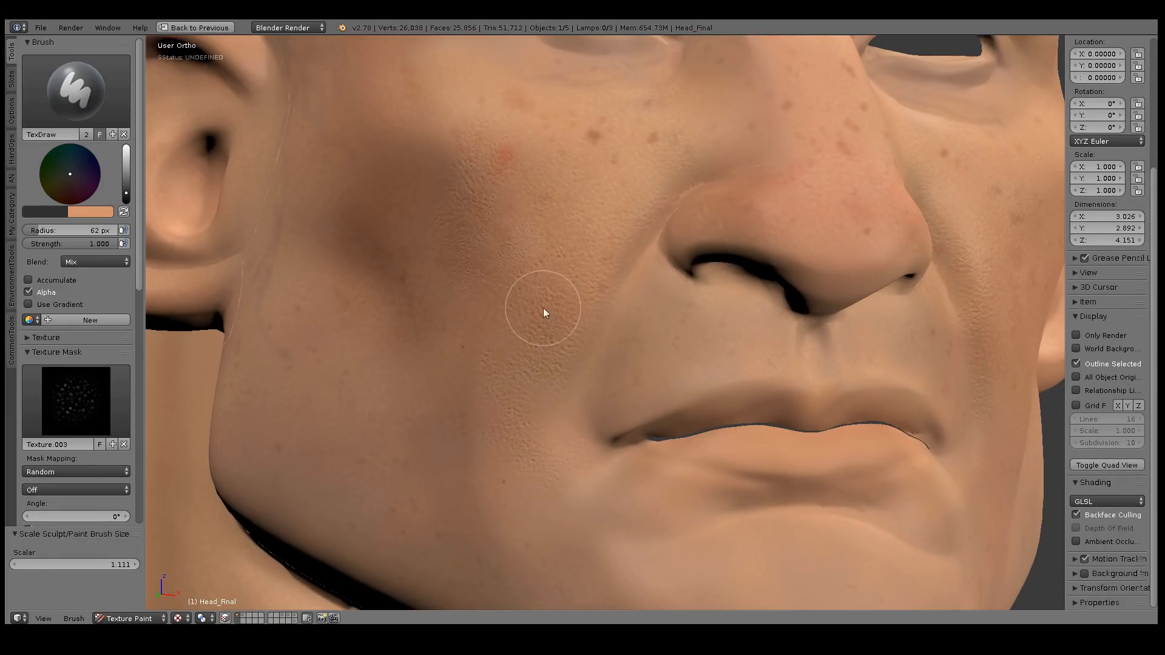
middle_drag(545, 308, 512, 296)
key(bracketright)
key(bracketright)
key(bracketright)
key(bracketright)
key(bracketright)
mouse_move(617, 142)
mouse_down()
mouse_move(585, 147)
mouse_move(632, 144)
mouse_up()
key(bracketleft)
key(bracketleft)
mouse_move(716, 191)
mouse_down()
mouse_move(704, 257)
mouse_move(721, 254)
mouse_move(716, 218)
mouse_up()
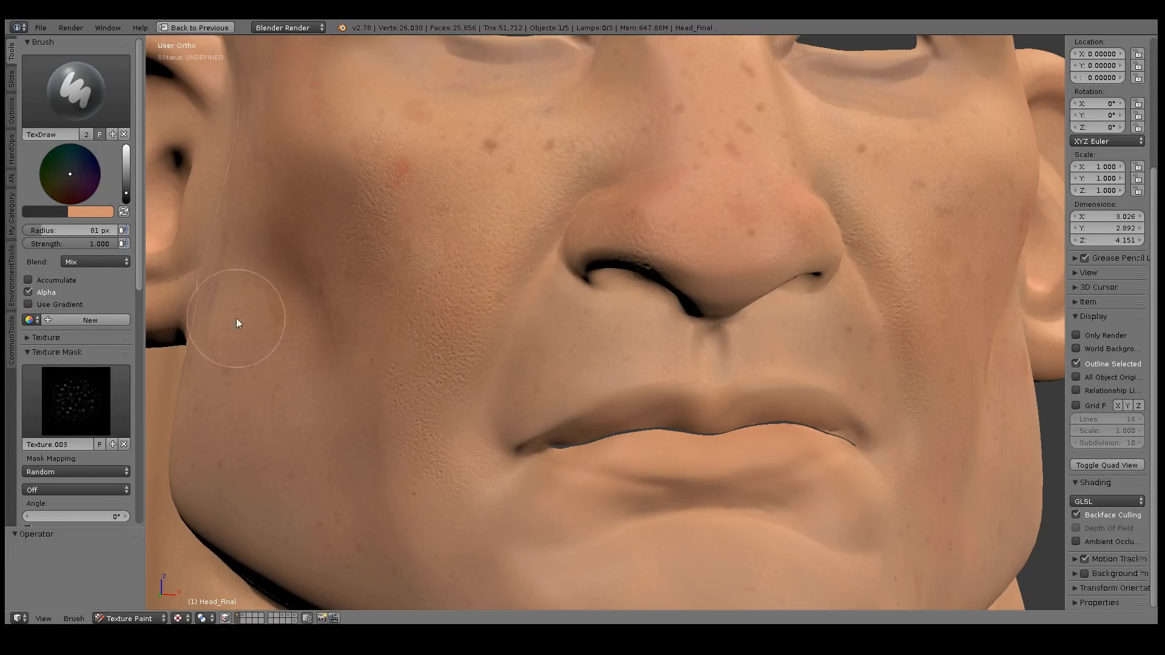
Reduce the brush radius to 45 px and paint finer pores under the eye and beside the nose.
scroll(141, 312, down, 15)
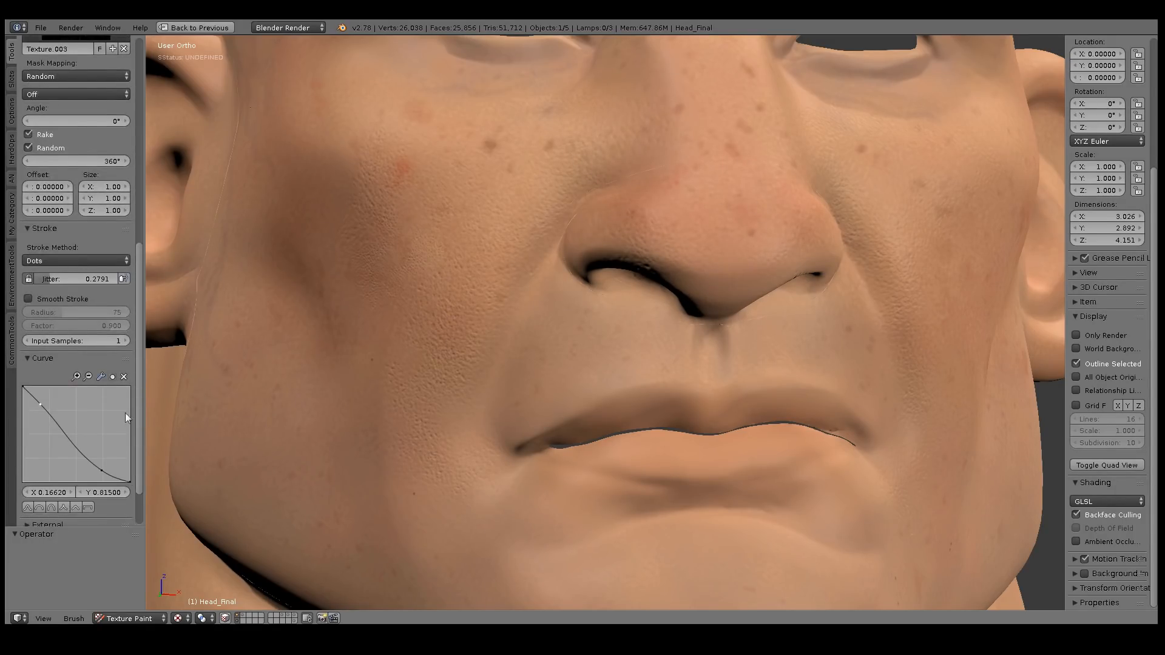
scroll(140, 437, down, 4)
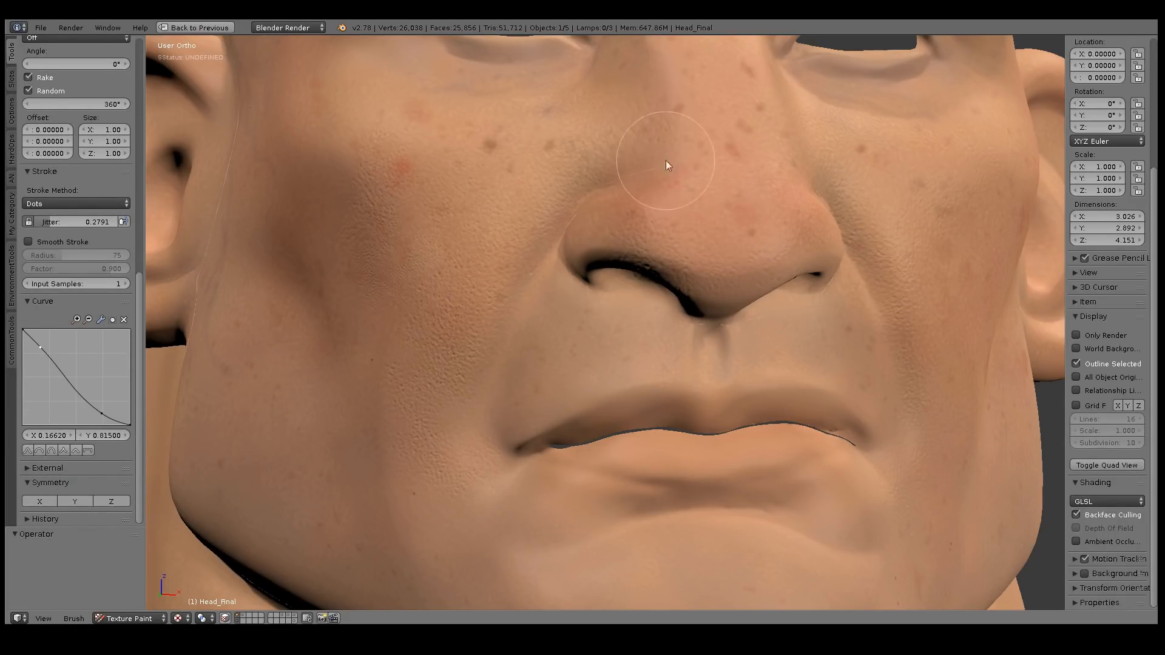
middle_drag(724, 99, 699, 124)
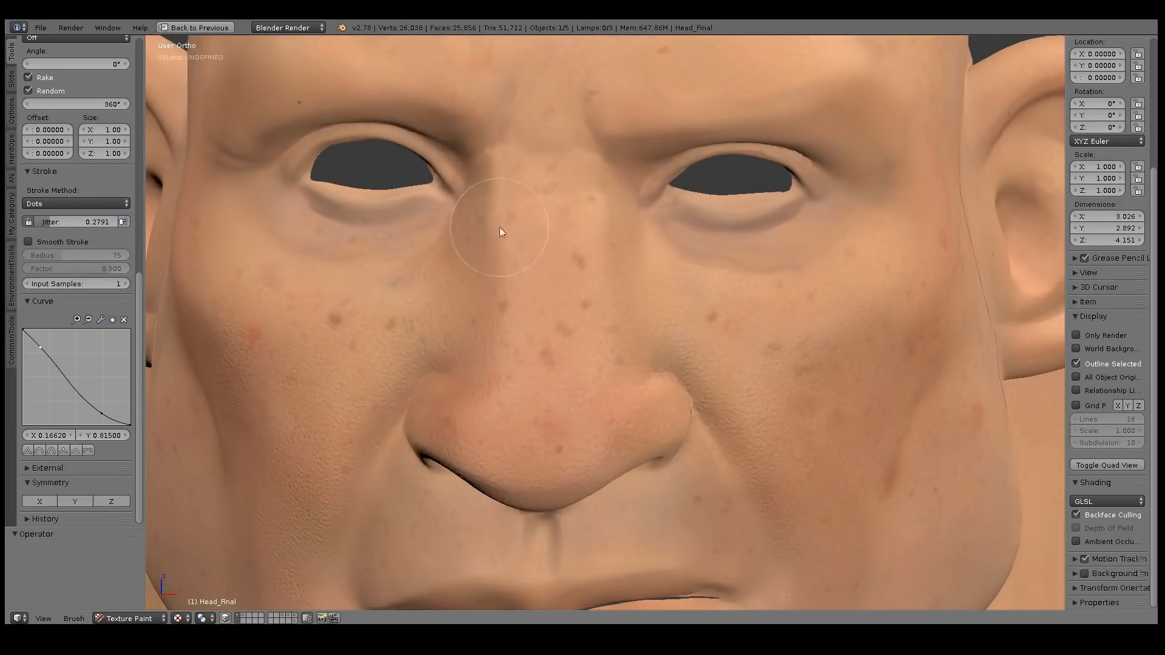
middle_drag(606, 226, 568, 219)
middle_drag(469, 213, 562, 162)
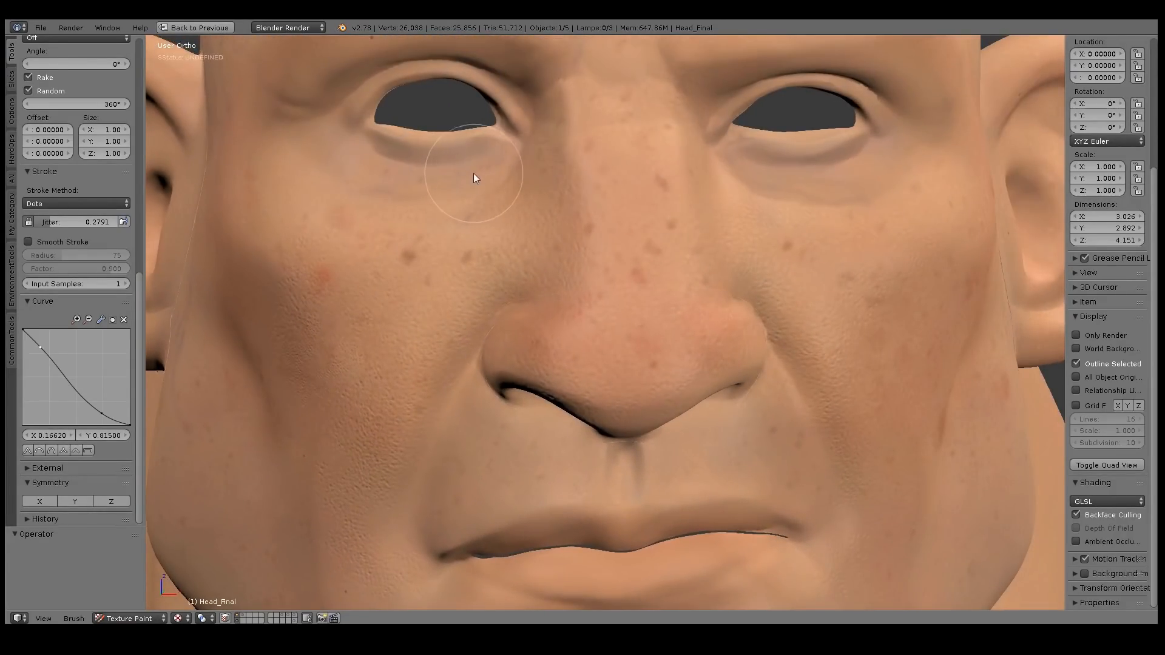
key(bracketleft)
key(bracketleft)
key(bracketleft)
key(bracketleft)
key(bracketleft)
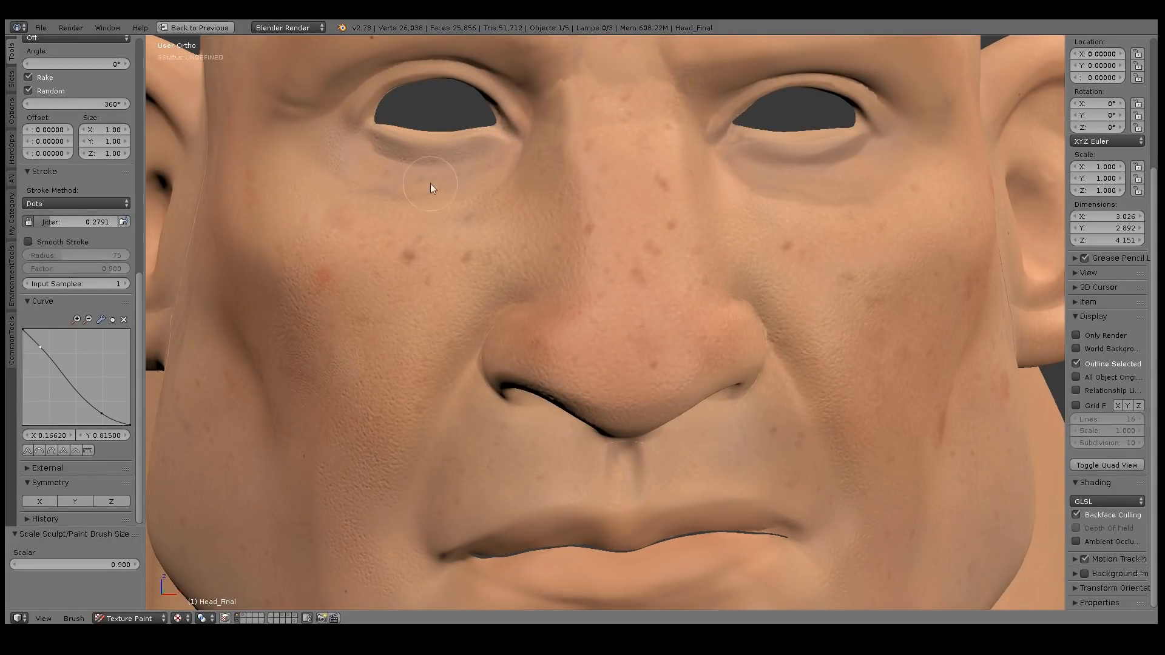
Turn on X symmetry for painting and set the brush strength to 0.611 for the area around the eyes.
click(41, 502)
middle_drag(722, 151, 558, 175)
middle_drag(796, 167, 751, 130)
shift+middle_drag(723, 85, 722, 202)
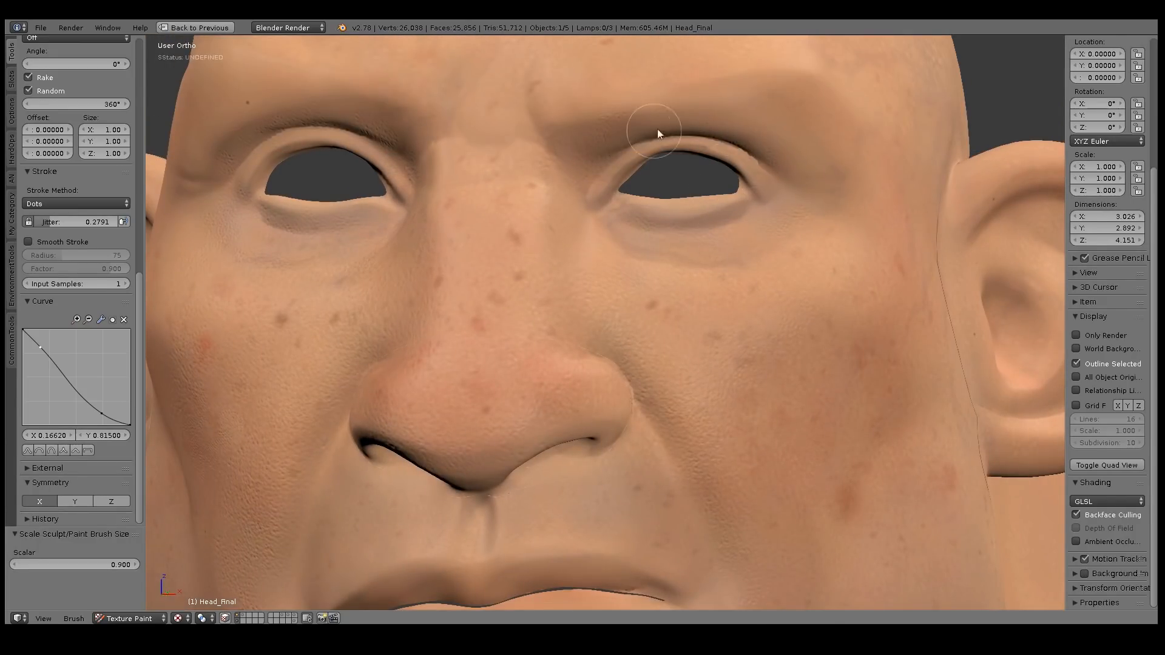
middle_drag(537, 123, 388, 198)
drag(141, 294, 139, 154)
drag(107, 100, 71, 106)
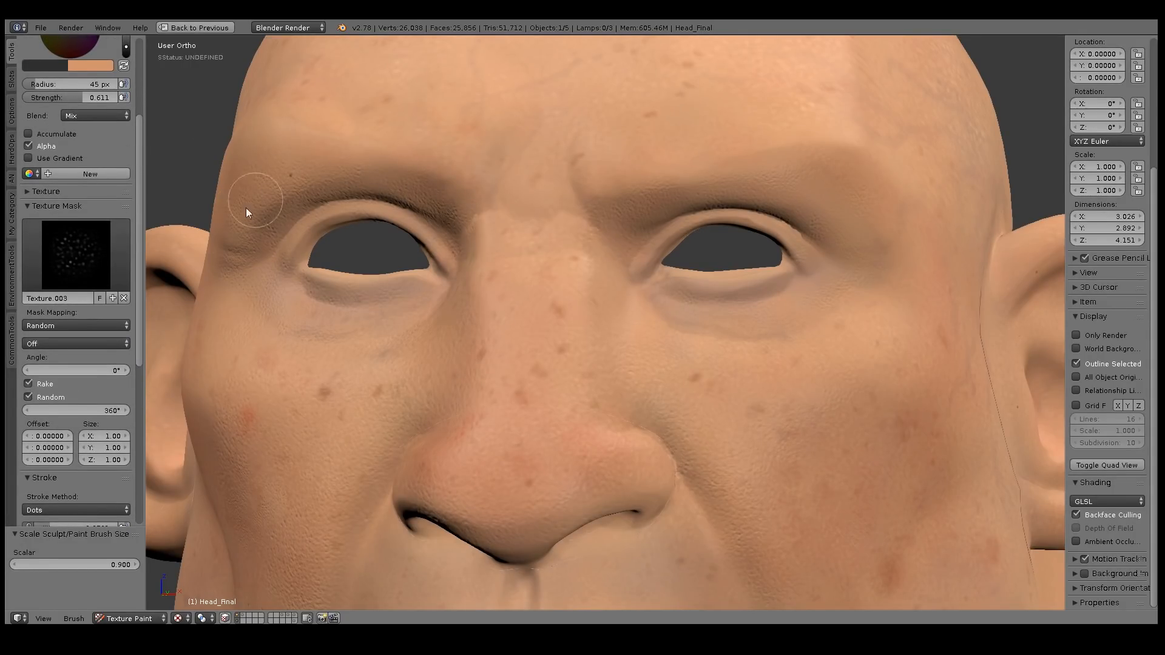
Lower the brush strength to 0.389 and enlarge the radius to 91 px for soft pores above the brow.
drag(75, 102, 62, 105)
middle_drag(537, 180, 547, 220)
key(bracketleft)
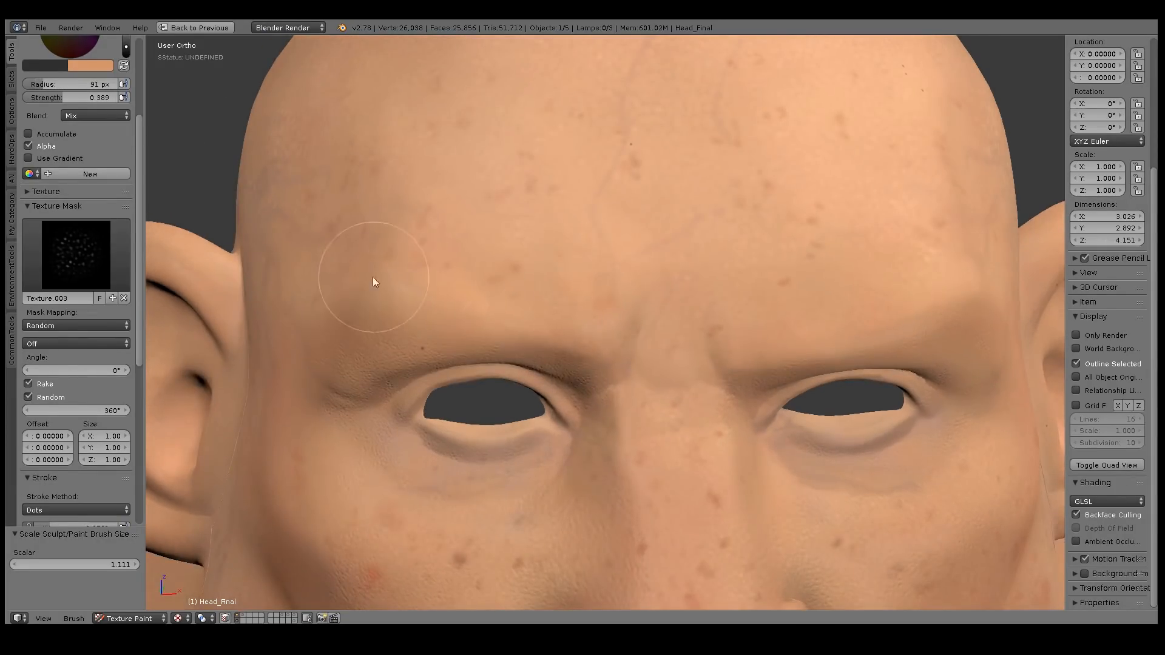
Set the brush strength to 0.725 and the radius to 64 px, and paint pores across the forehead and temples.
drag(70, 94, 101, 96)
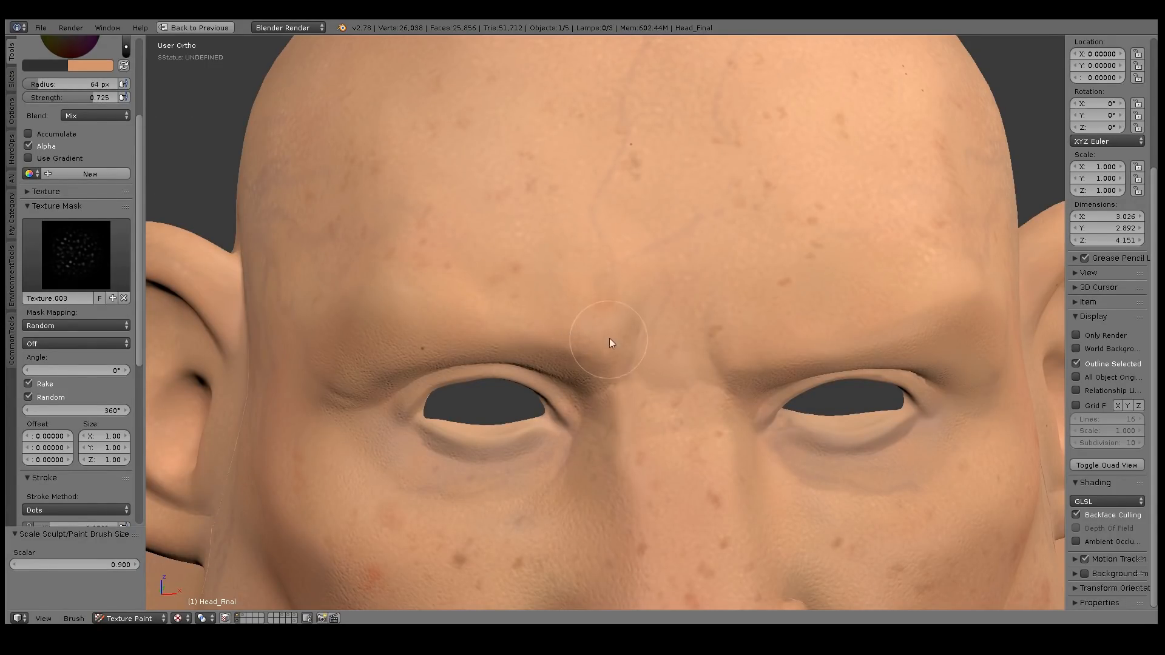
mouse_move(566, 264)
middle_down()
mouse_move(447, 229)
mouse_move(482, 246)
middle_up()
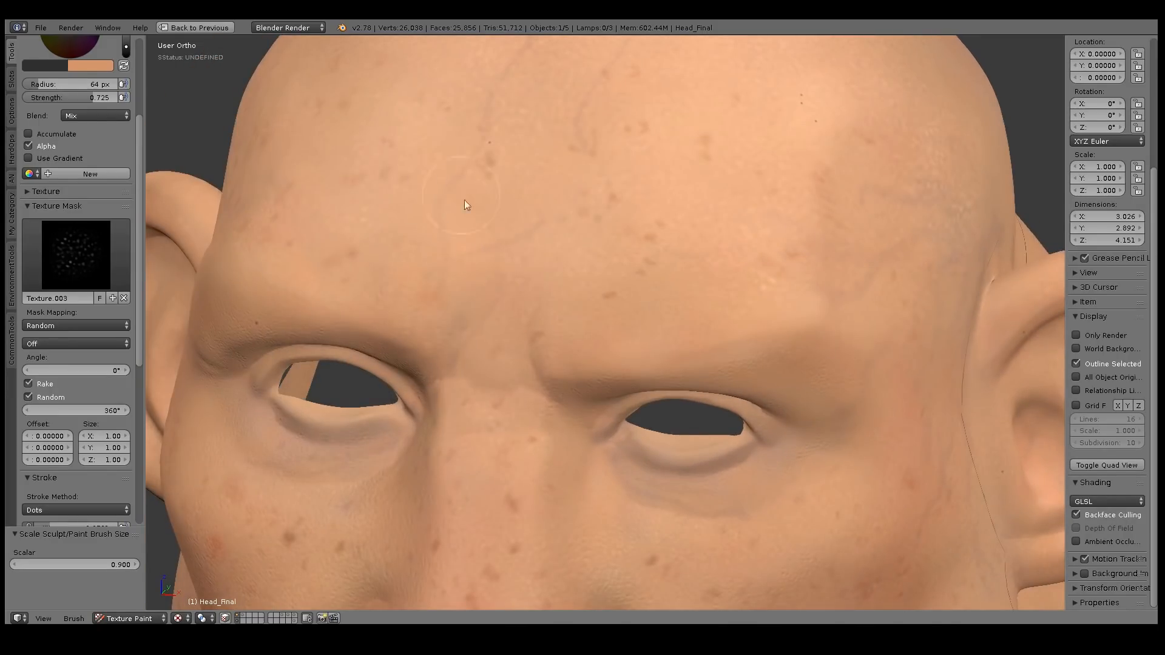
middle_drag(362, 170, 386, 244)
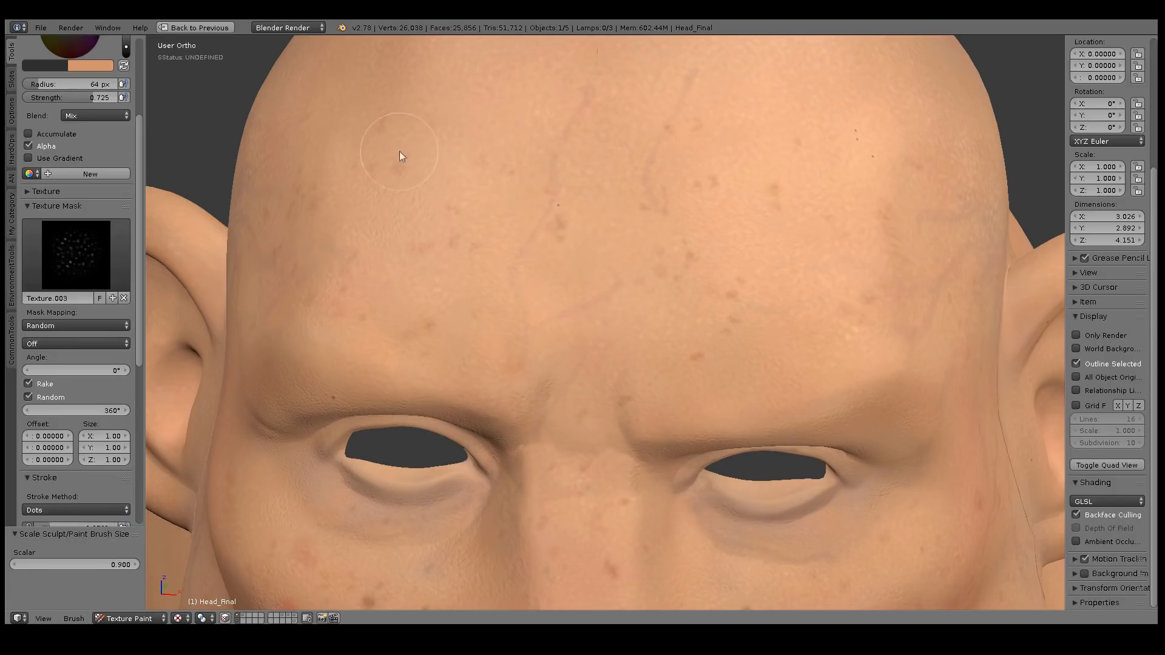
middle_drag(293, 252, 513, 302)
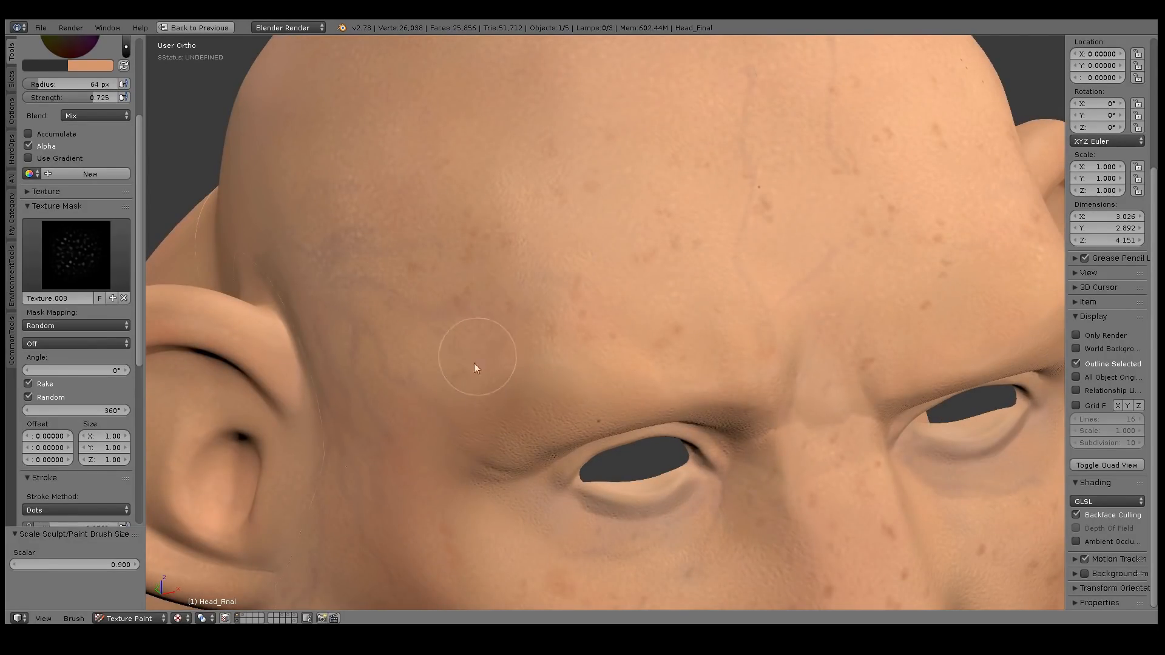
middle_drag(331, 347, 413, 361)
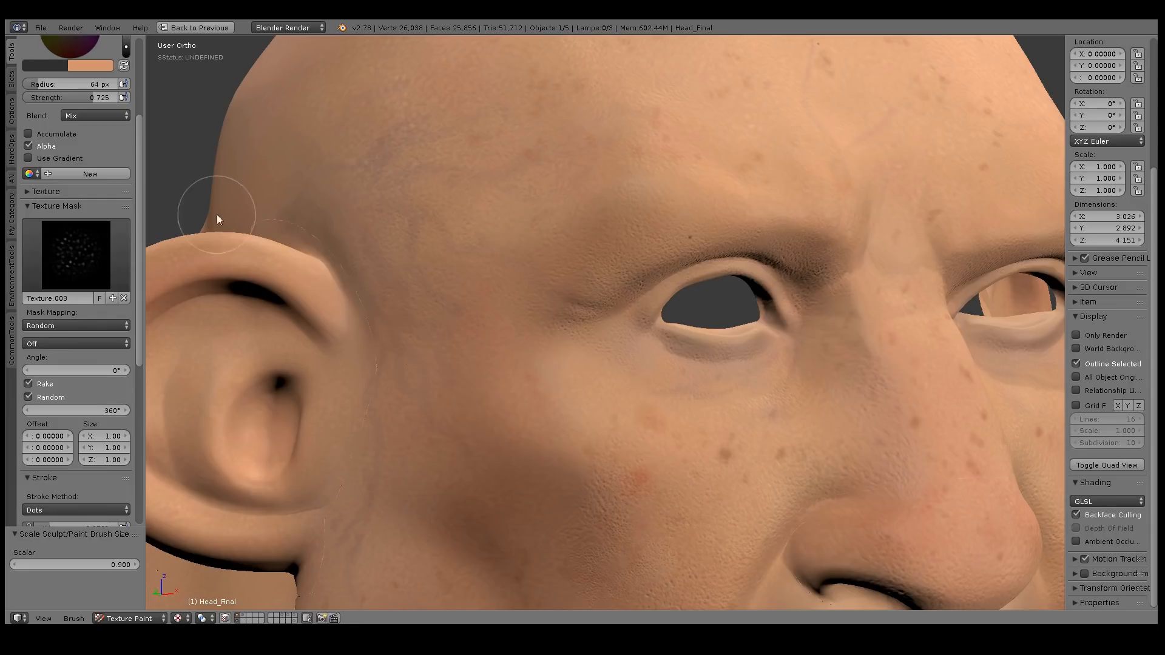
Change the brush colour to a lighter grey and raise the strength to 1.000, keeping the current pore mask.
click(61, 65)
drag(128, 151, 129, 132)
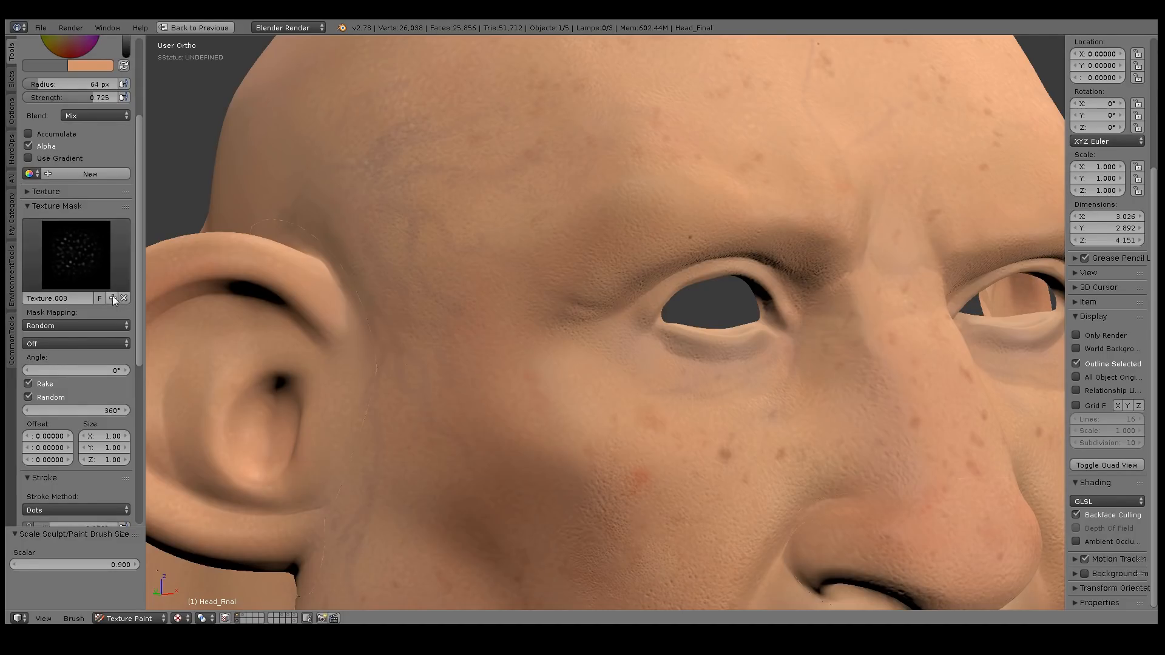
click(78, 258)
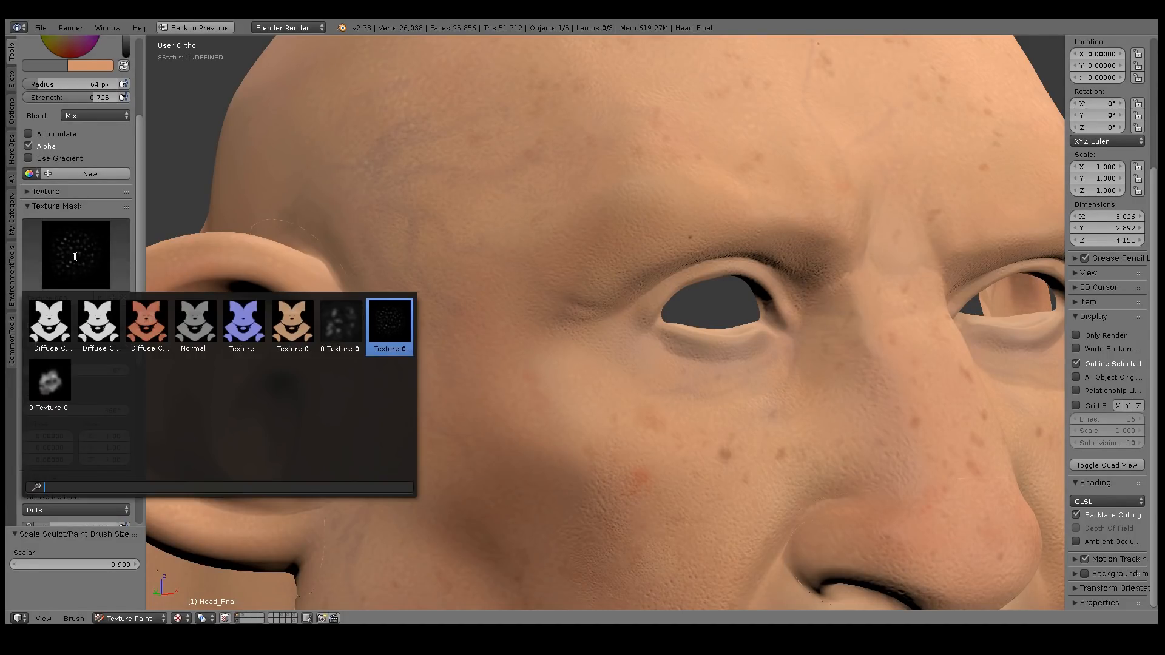
middle_drag(803, 260, 751, 205)
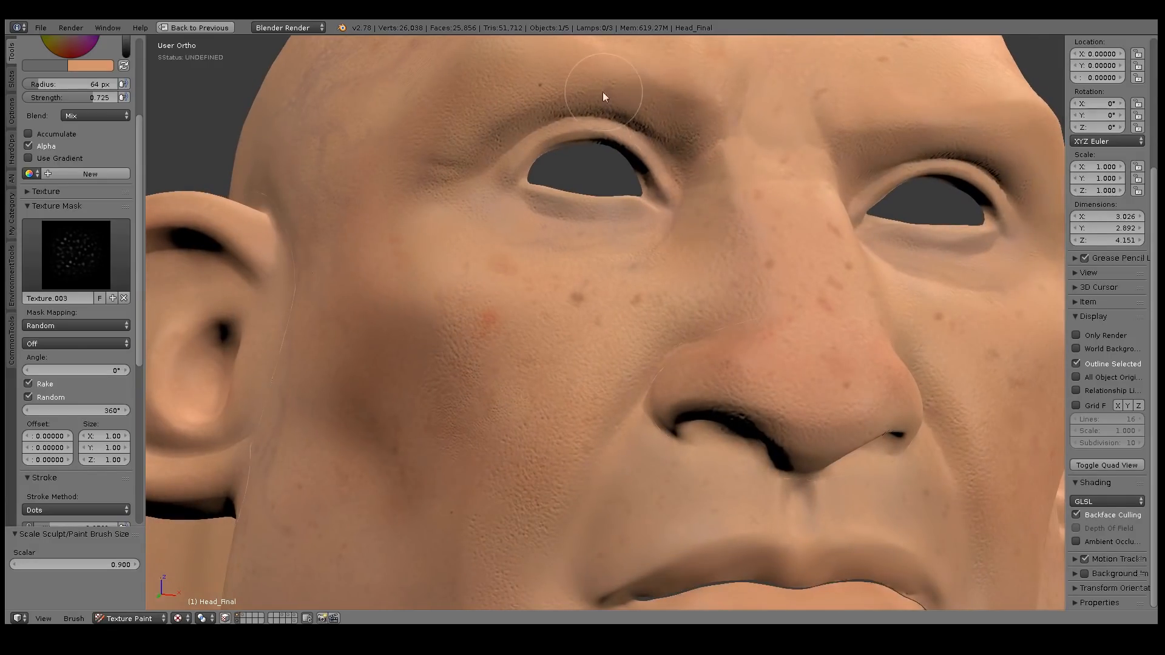
drag(91, 97, 128, 98)
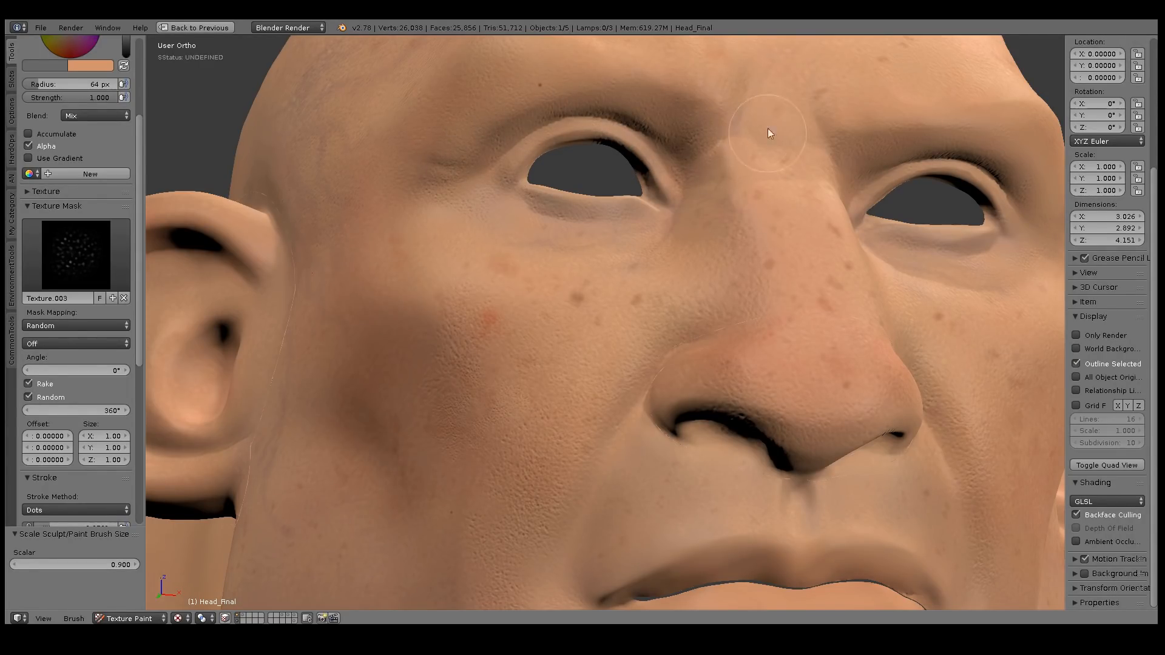
Darken the grey brush colour, set the strength to 0.792 and paint faint pores on the ear.
click(67, 69)
drag(126, 132, 123, 144)
middle_drag(465, 240, 500, 259)
drag(112, 98, 91, 99)
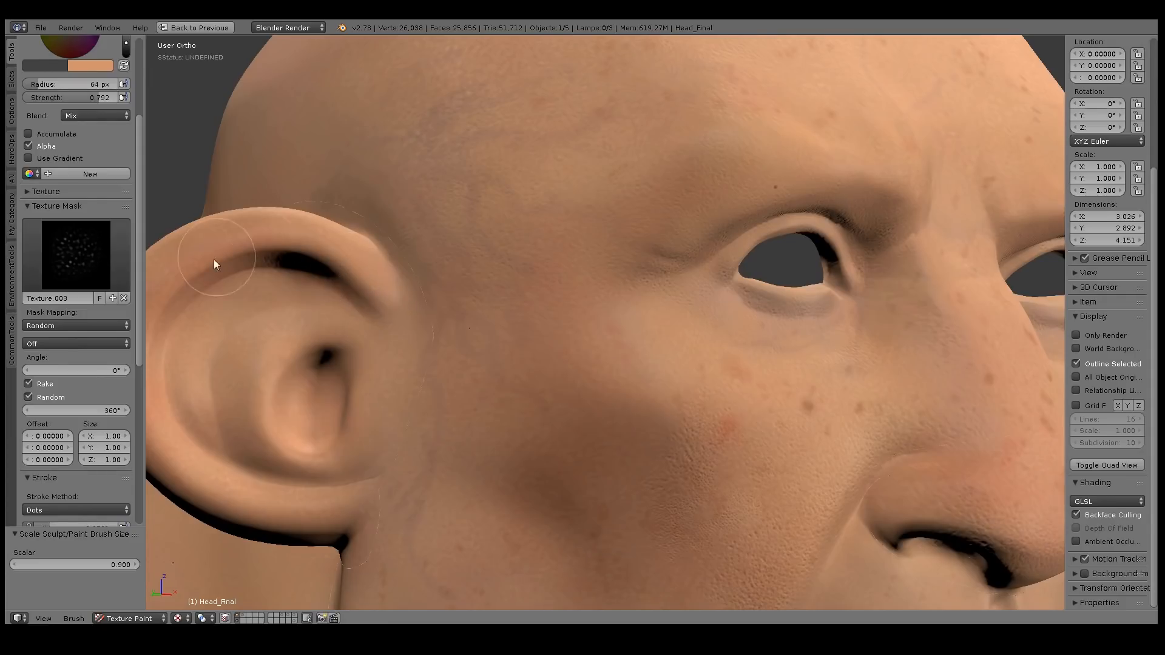
shift+middle_drag(304, 327, 462, 216)
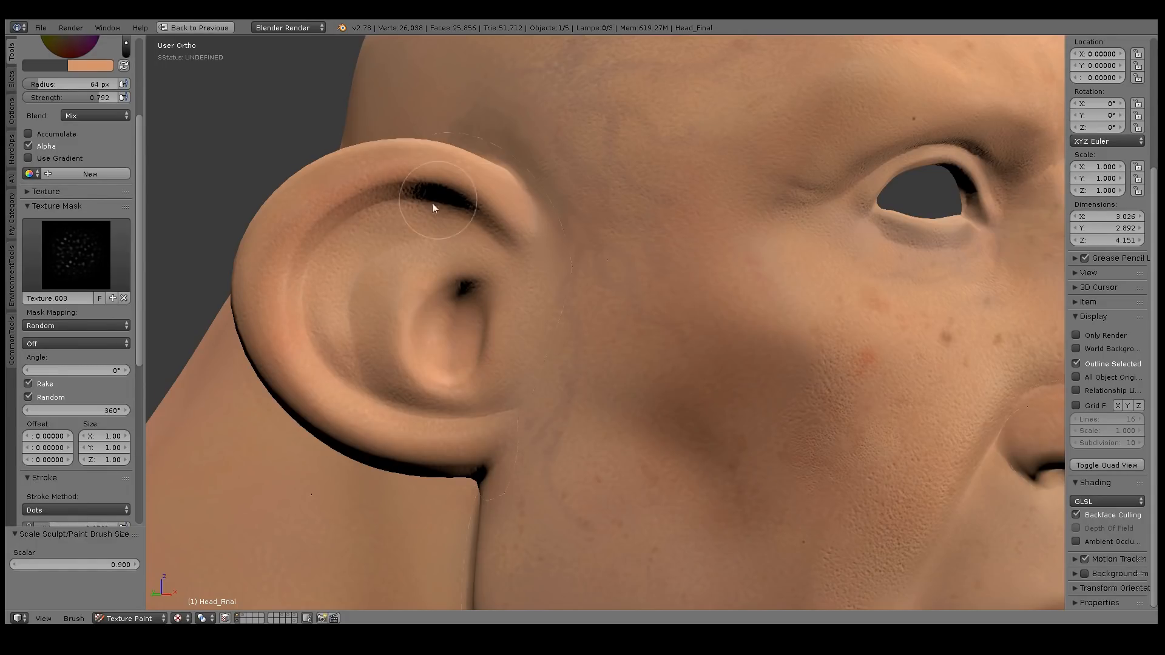
Reduce the brush radius to 45 px and paint small pores on the side of the face near the ear.
ctrl+middle_drag(716, 366, 722, 396)
key(bracketleft)
key(bracketleft)
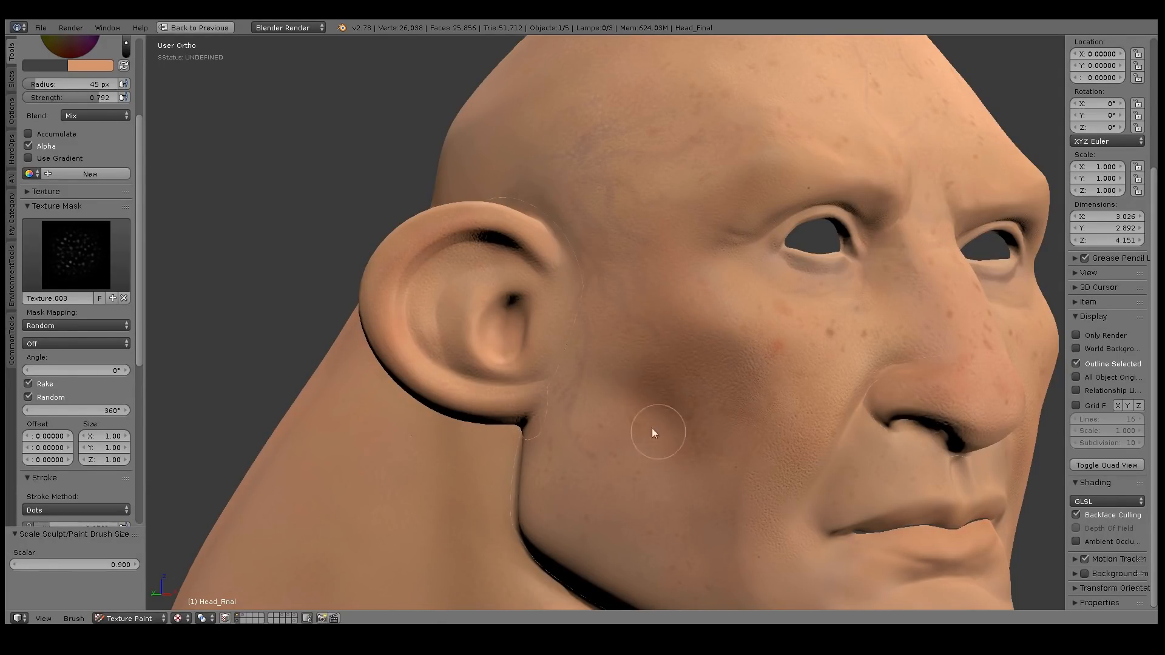
shift+middle_drag(649, 432, 541, 296)
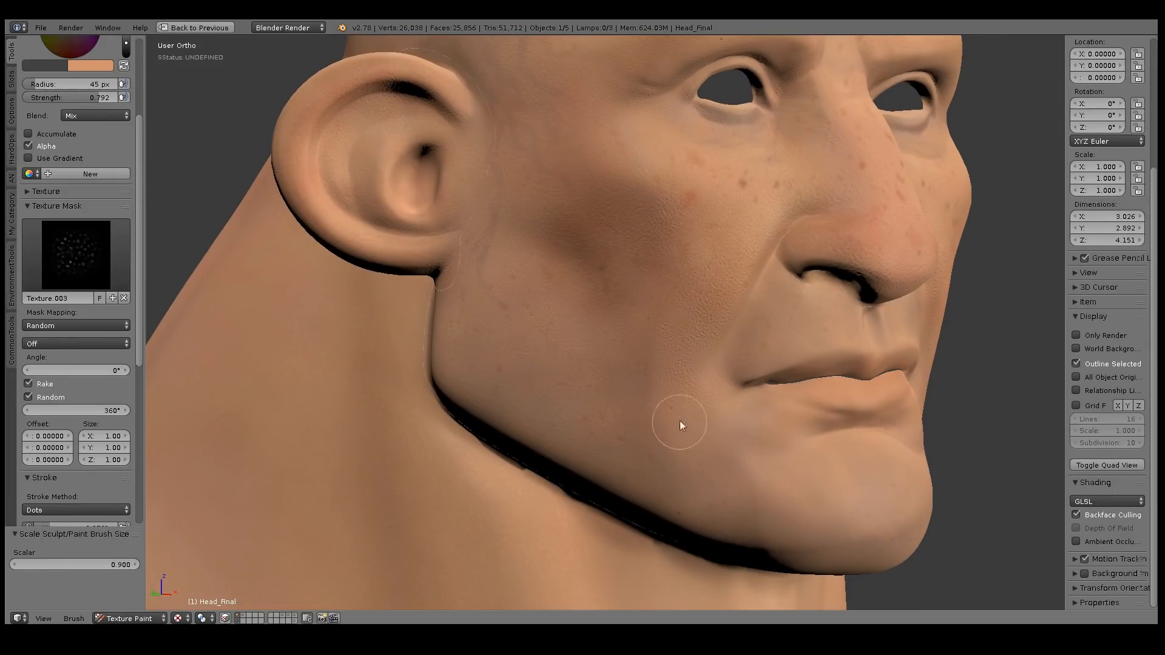
Enlarge the brush radius to 67 px and raise the strength to 0.960 for pores around the mouth and chin.
key(bracketright)
key(bracketright)
key(bracketright)
key(bracketright)
mouse_move(861, 508)
middle_down()
mouse_move(740, 467)
mouse_move(450, 446)
mouse_move(396, 430)
middle_up()
shift+middle_drag(473, 443, 483, 340)
drag(101, 97, 117, 98)
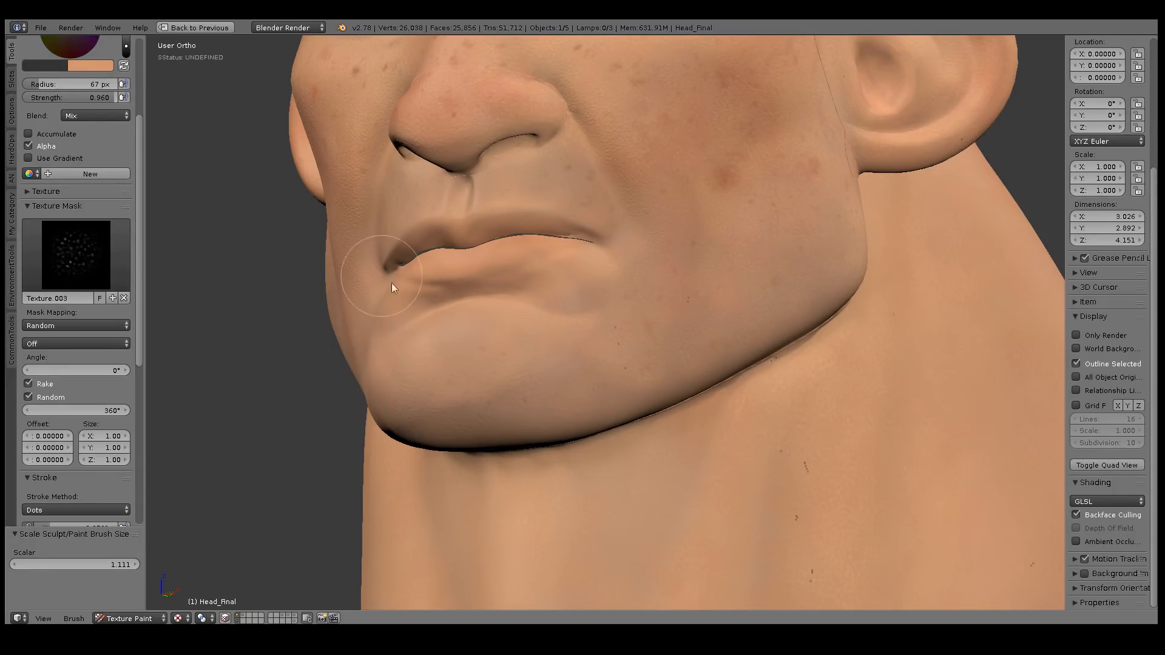
Reduce the brush radius to 48 px and paint pores over the chin, jaw and opposite cheek.
middle_drag(543, 362, 620, 361)
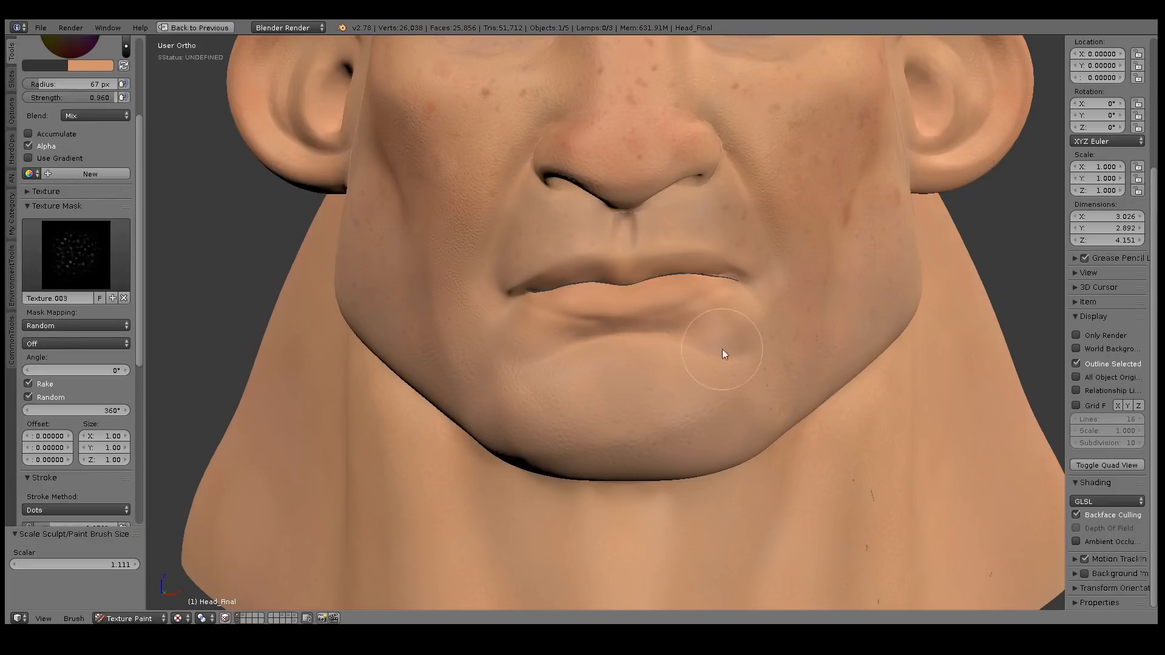
key(bracketleft)
key(bracketleft)
key(bracketleft)
middle_drag(498, 280, 681, 243)
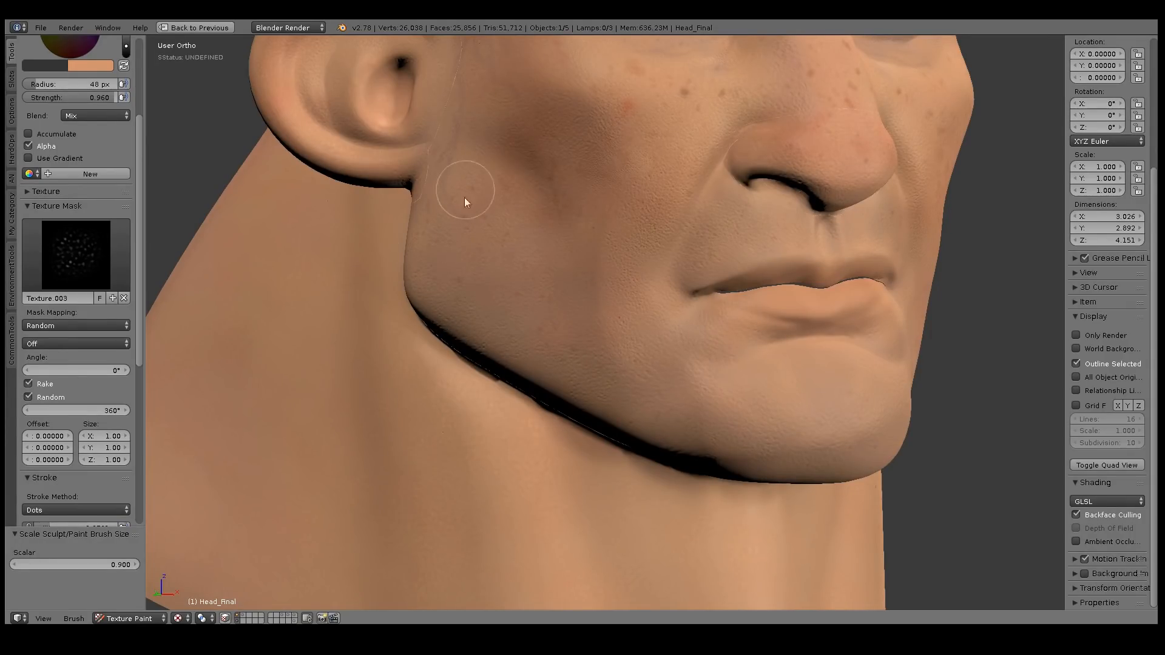
shift+middle_drag(562, 239, 558, 324)
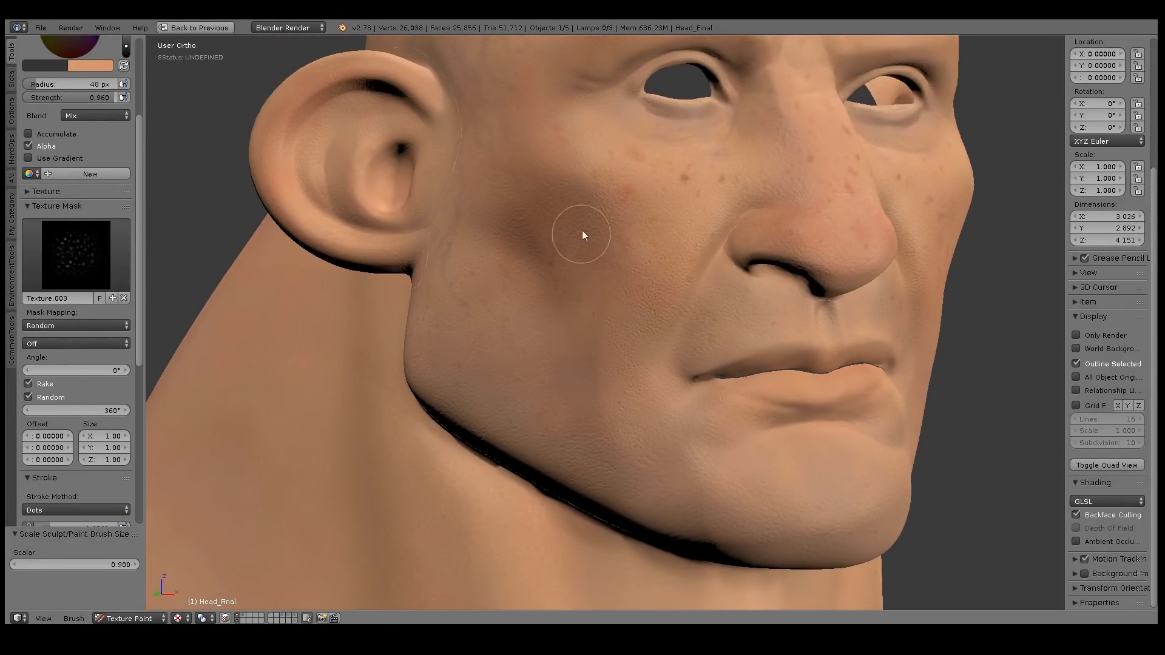
Lower the brush strength to 0.725 and paint fainter pores around the temple, forehead and scalp.
drag(110, 99, 87, 104)
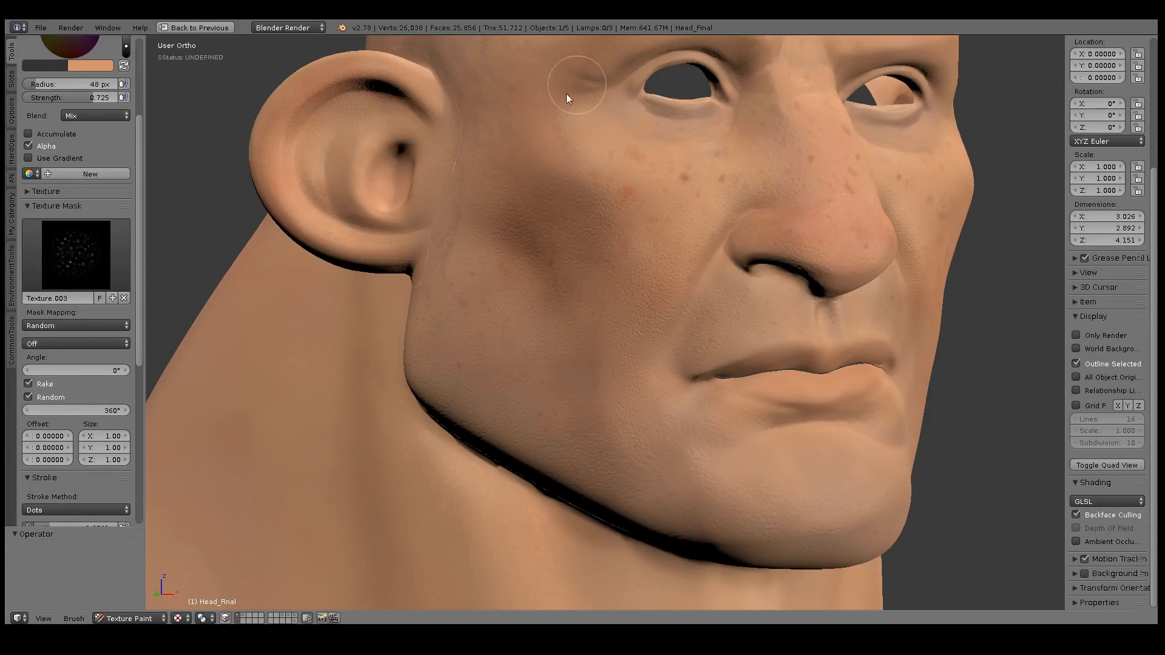
middle_drag(650, 166, 602, 254)
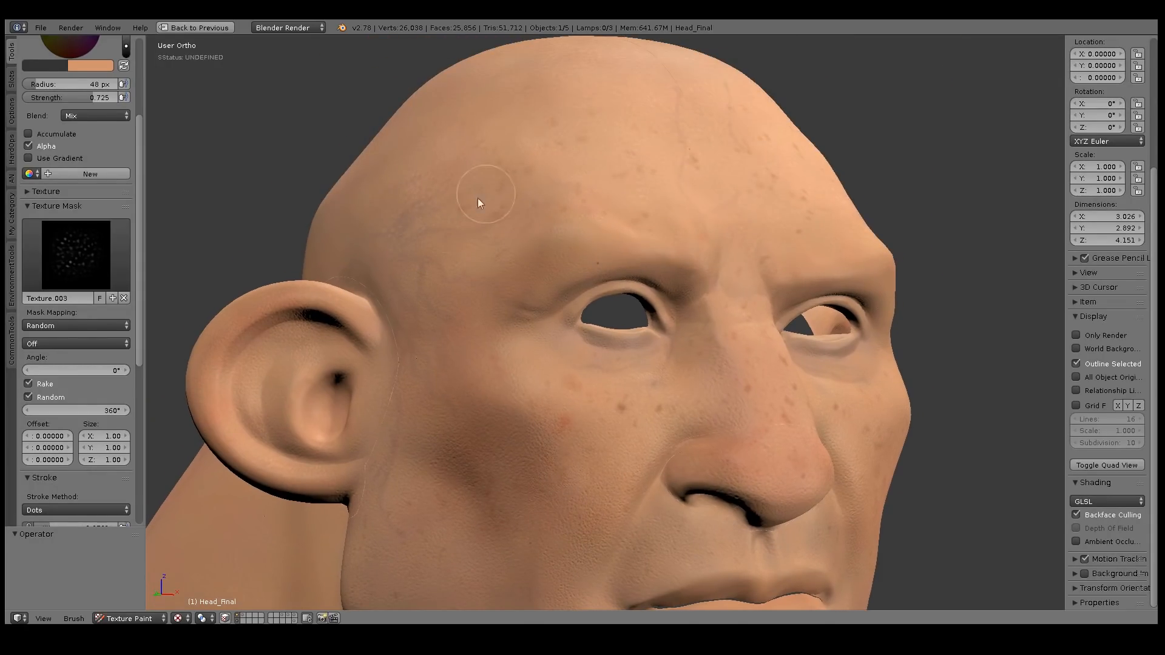
middle_drag(456, 201, 515, 268)
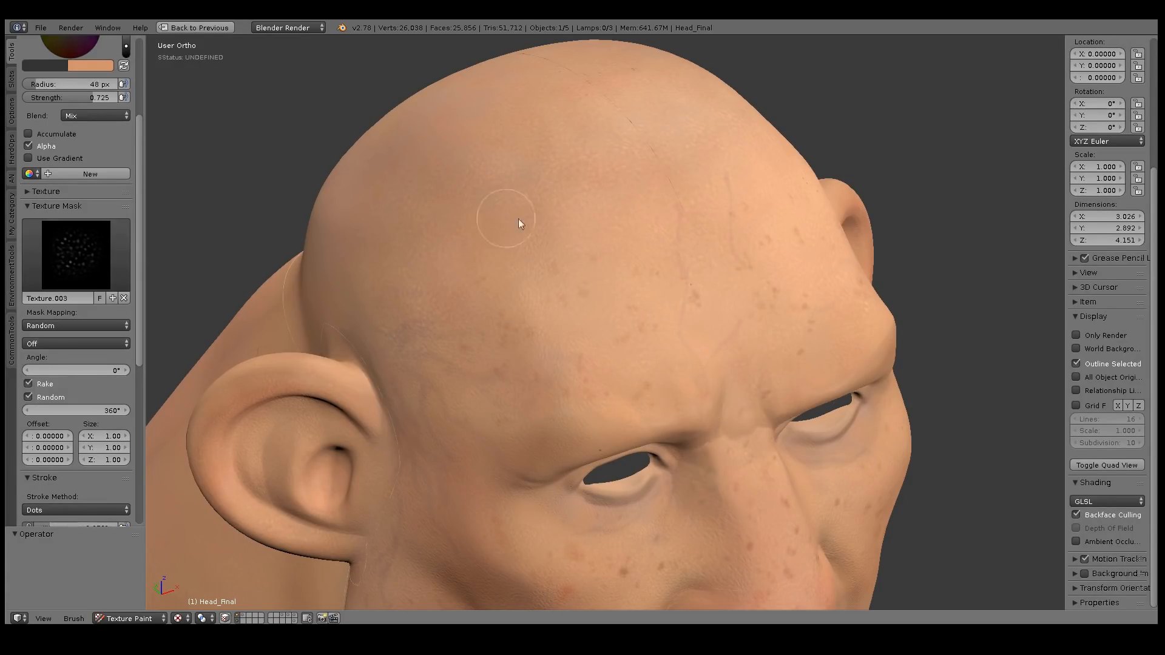
Restore the full layout and temporarily enable the SkinBump texture's diffuse colour influence to inspect the painted pores on the face.
key(ctrl+space)
click(1082, 43)
click(1095, 44)
scroll(1154, 235, down, 12)
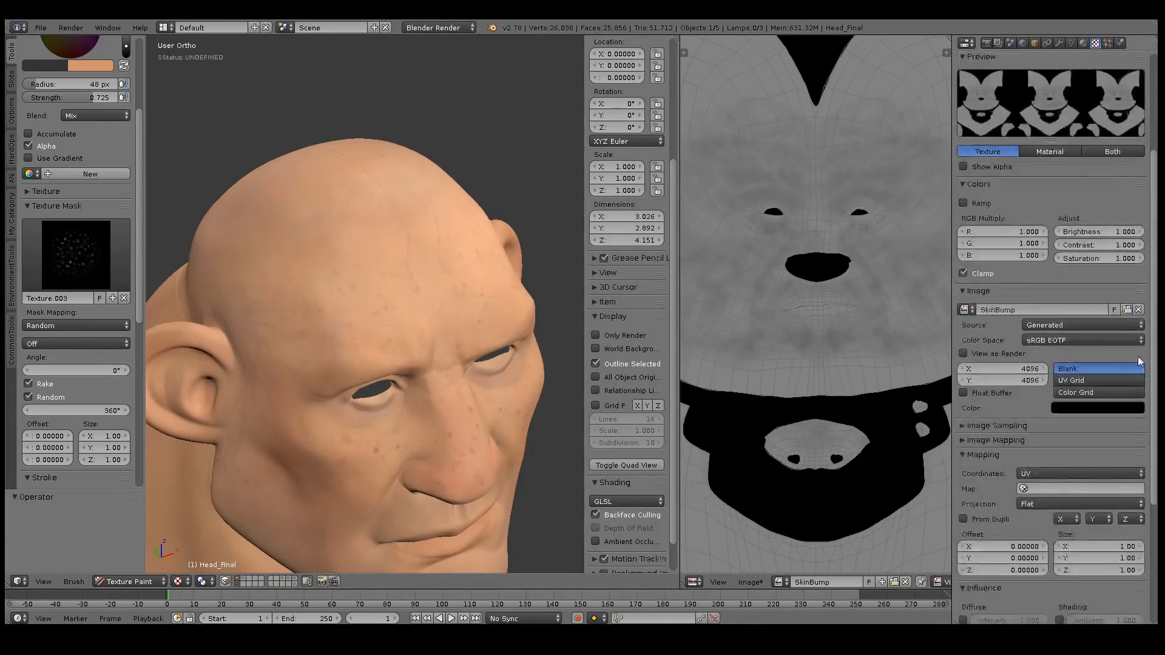
click(964, 448)
middle_drag(497, 351, 364, 293)
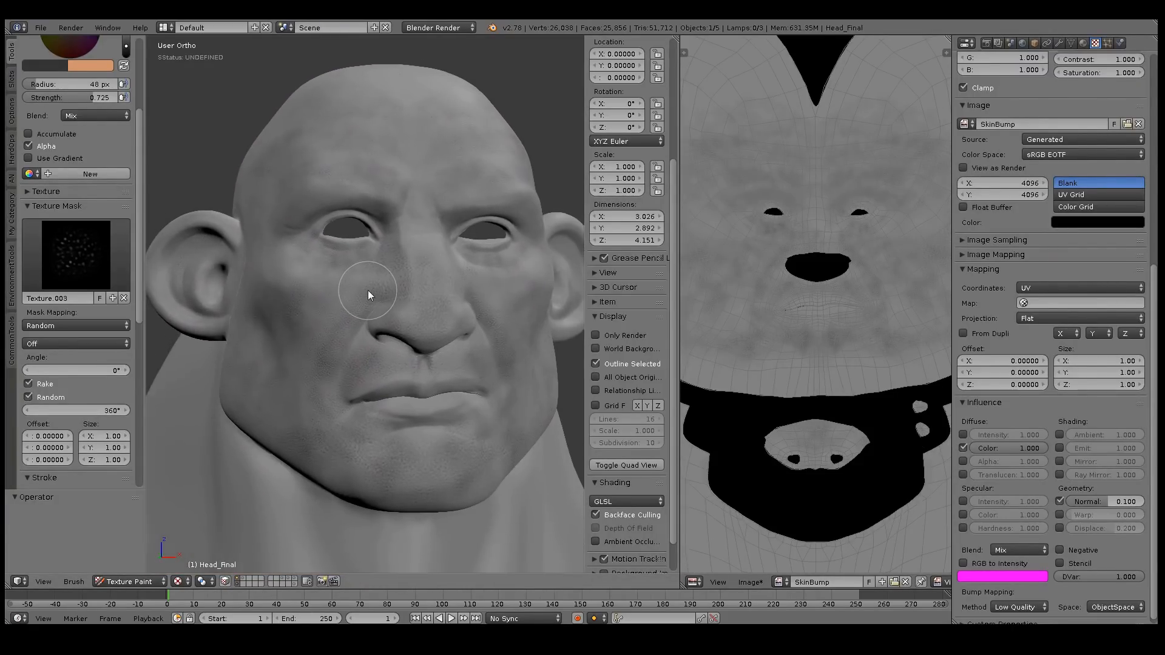
click(964, 448)
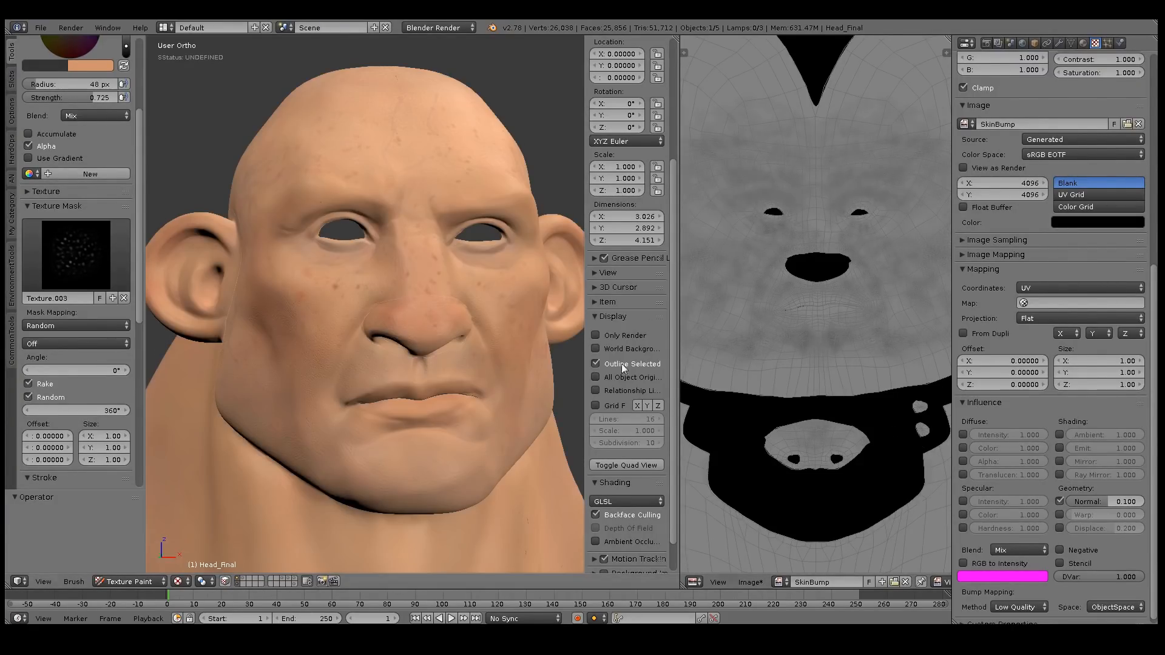
Remove the brush's texture mask, reduce the radius to 8 px and test the plain brush beneath the eye.
scroll(347, 249, up, 4)
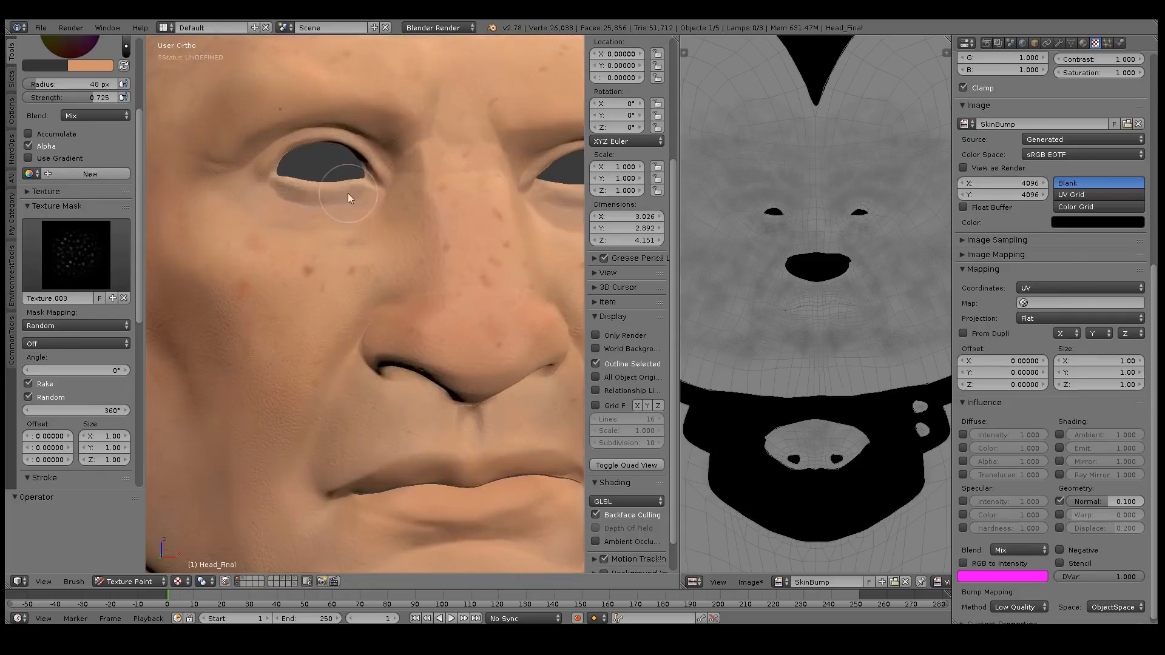
click(124, 298)
middle_drag(272, 163, 328, 217)
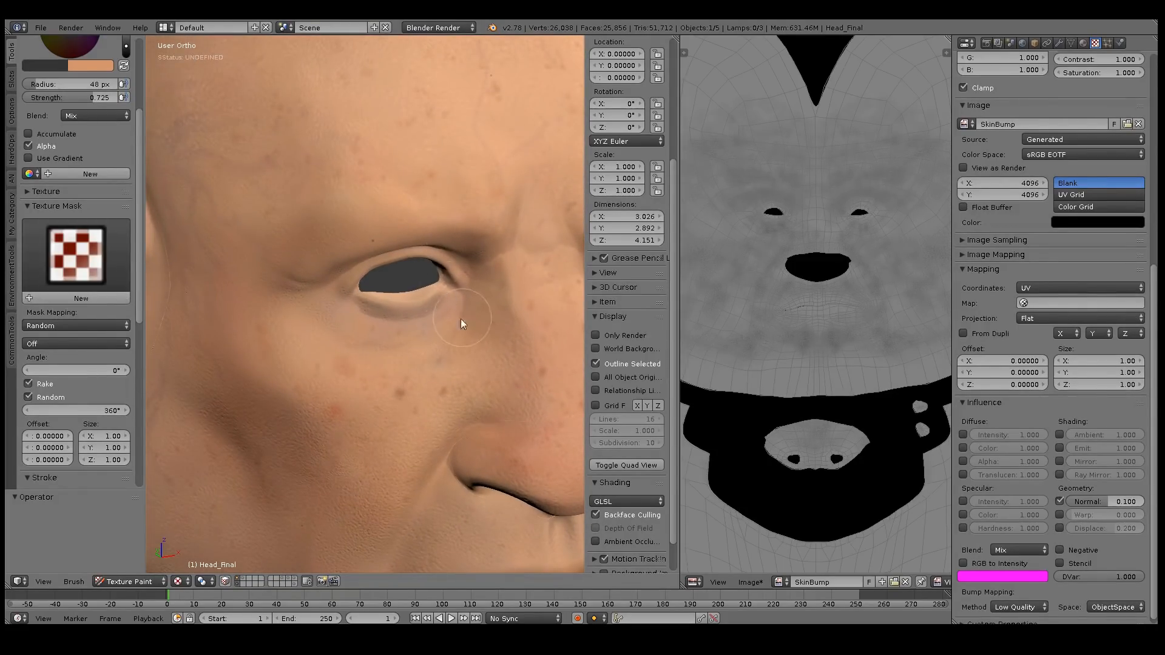
key(bracketleft)
key(bracketleft)
key(bracketleft)
key(bracketleft)
key(bracketleft)
key(bracketleft)
key(bracketleft)
key(bracketleft)
key(bracketleft)
key(bracketleft)
key(bracketleft)
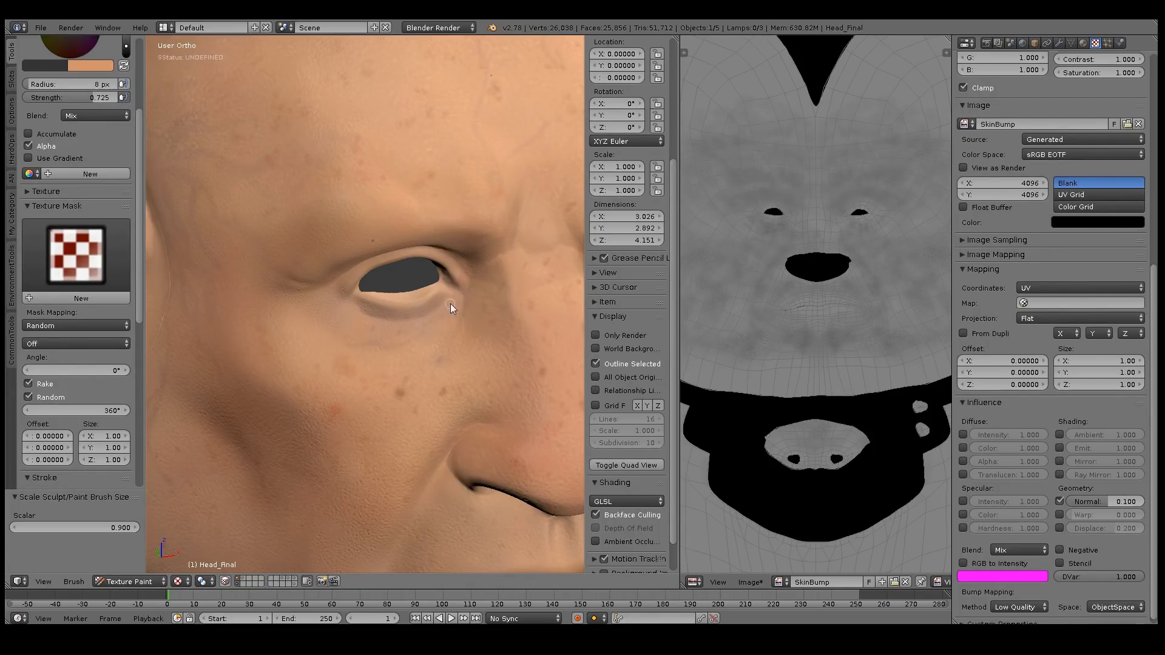
click(438, 355)
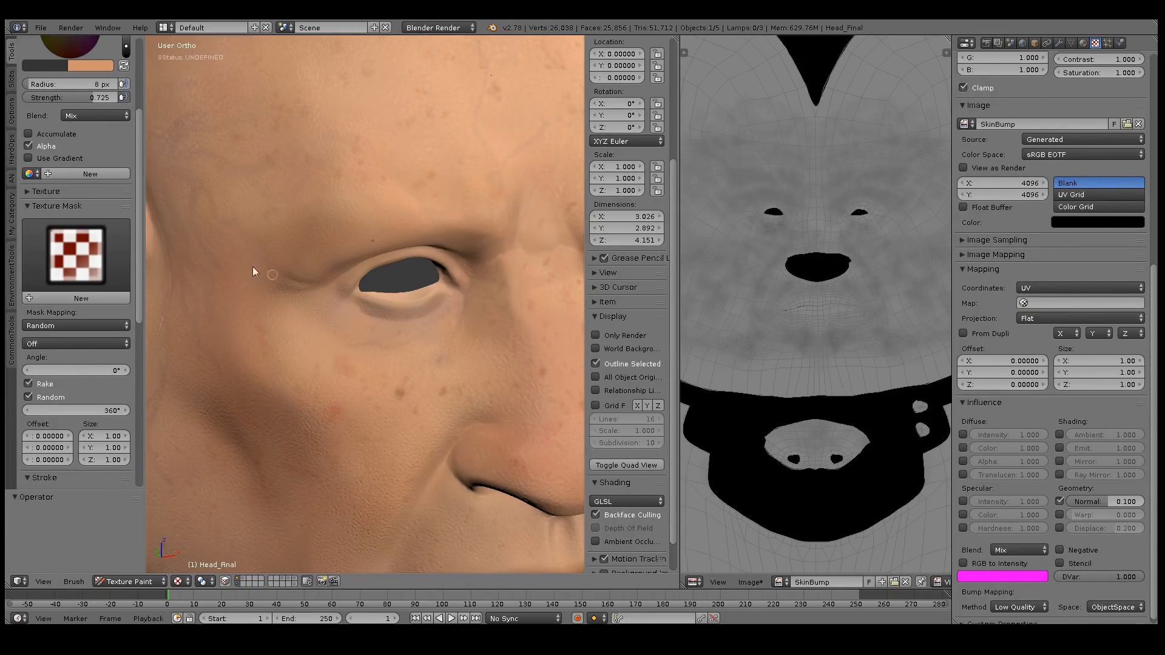
Raise the brush strength to 0.948 and sharpen the falloff by moving its upper curve point to X 0.11592, Y 0.73375.
drag(96, 102, 121, 101)
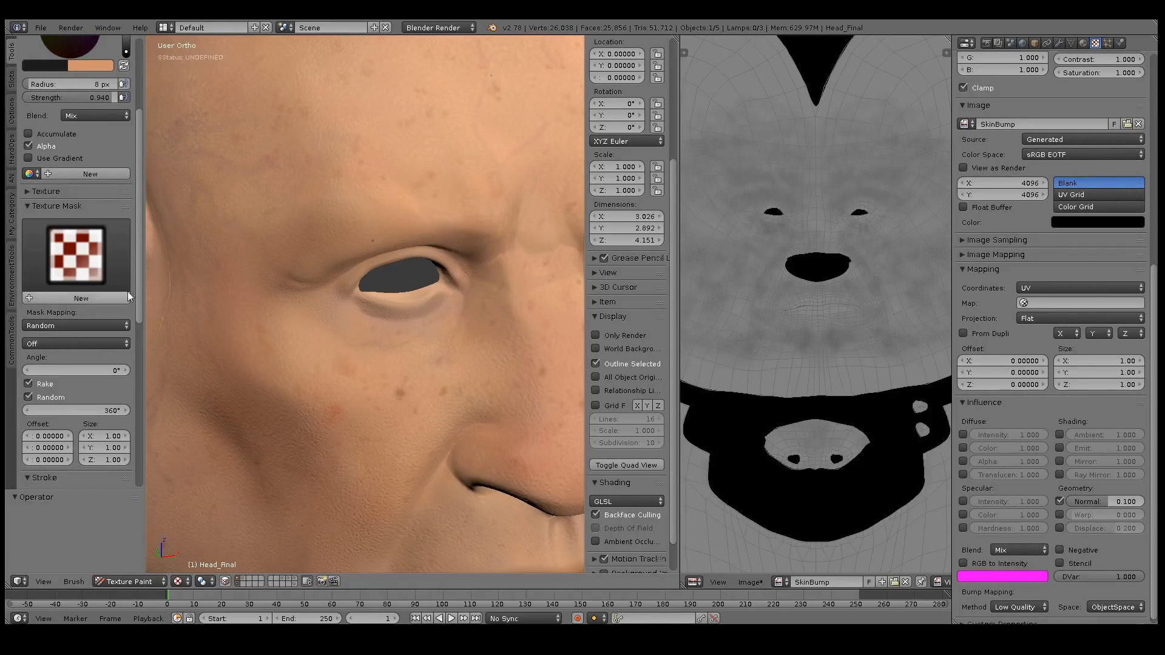
drag(134, 294, 132, 437)
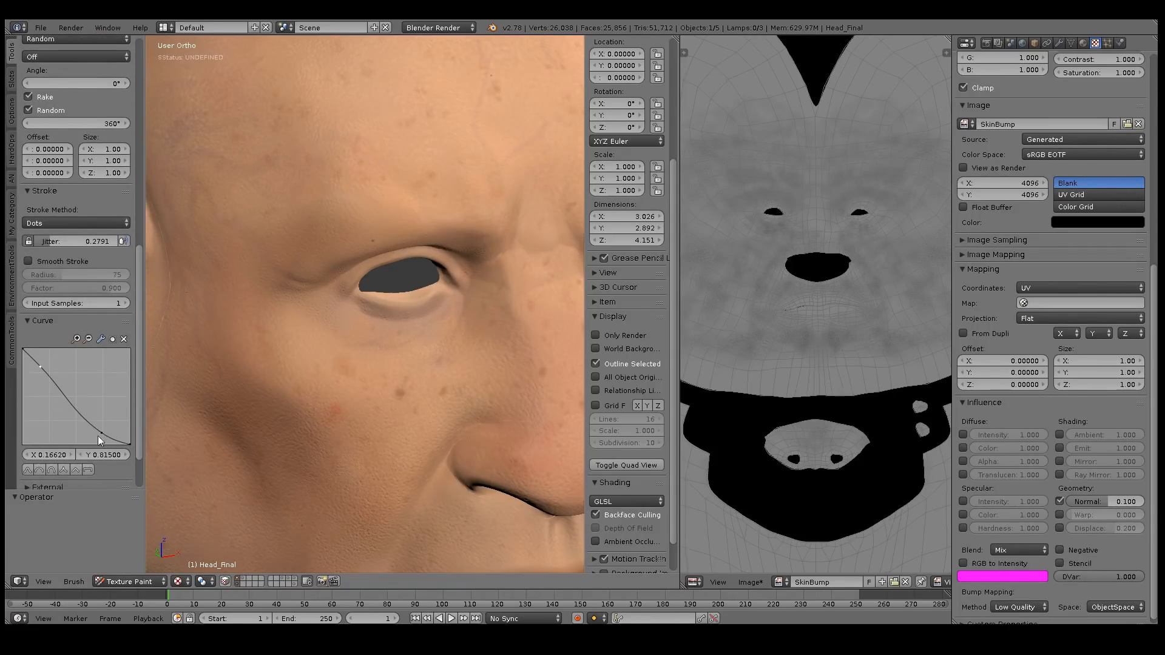
drag(34, 365, 35, 374)
scroll(414, 346, up, 3)
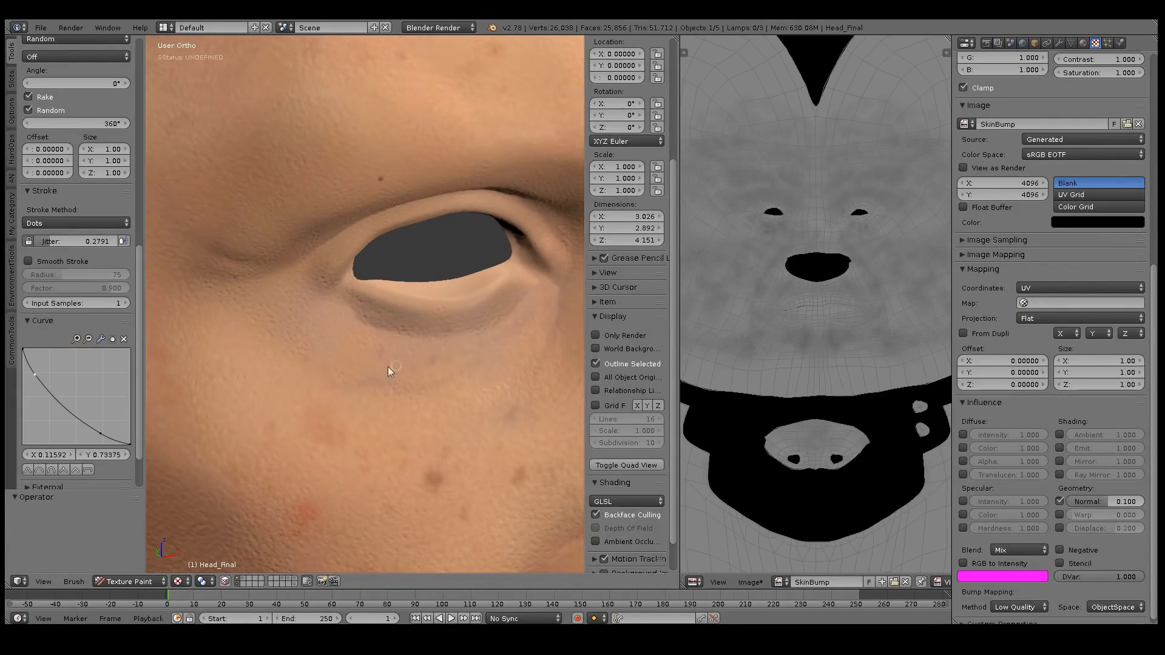
Show the SkinBump texture as diffuse colour on the head and undo the trial wrinkle beneath the eye.
mouse_move(511, 307)
middle_down()
mouse_move(515, 332)
mouse_move(395, 280)
mouse_move(429, 303)
middle_up()
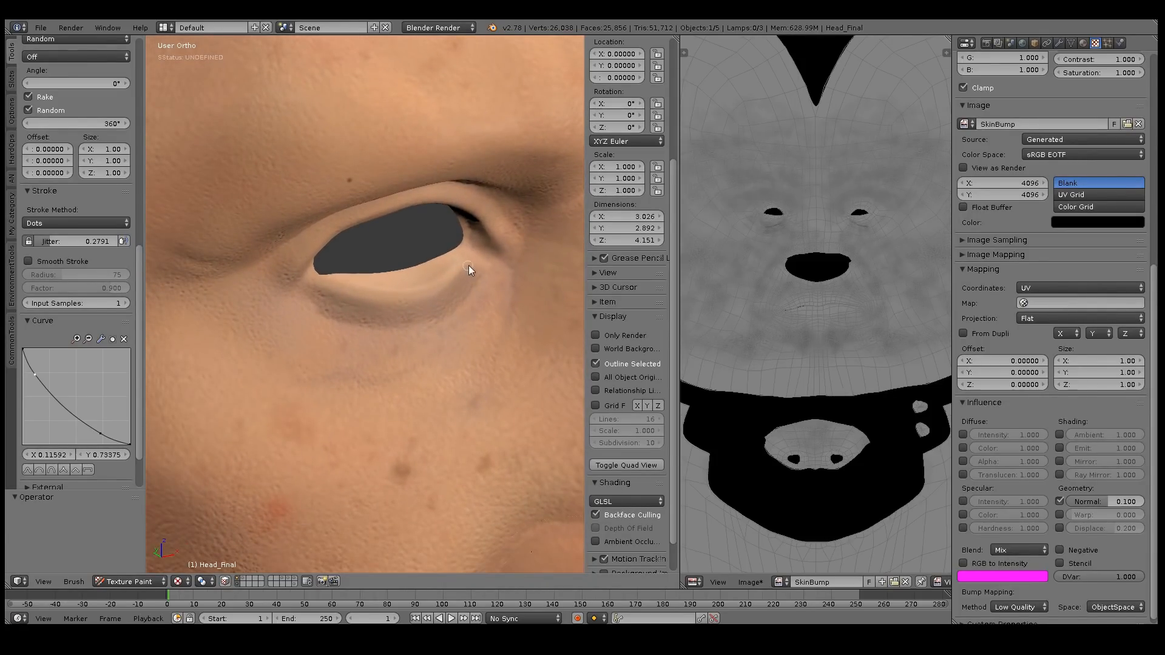
middle_drag(467, 266, 474, 255)
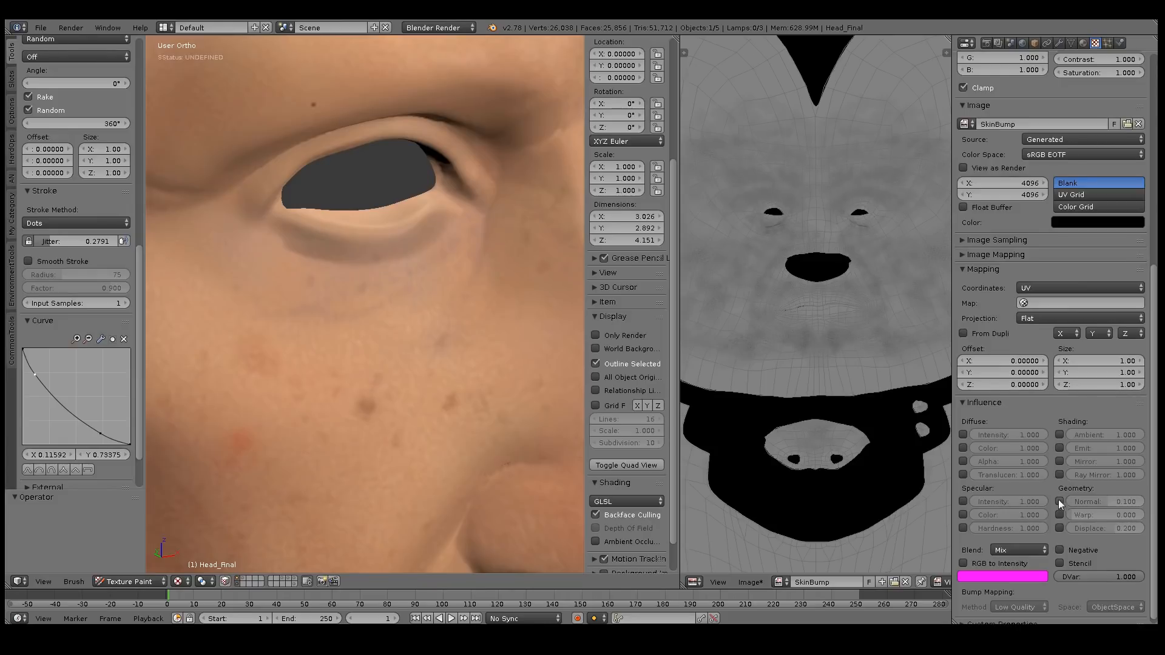
click(964, 449)
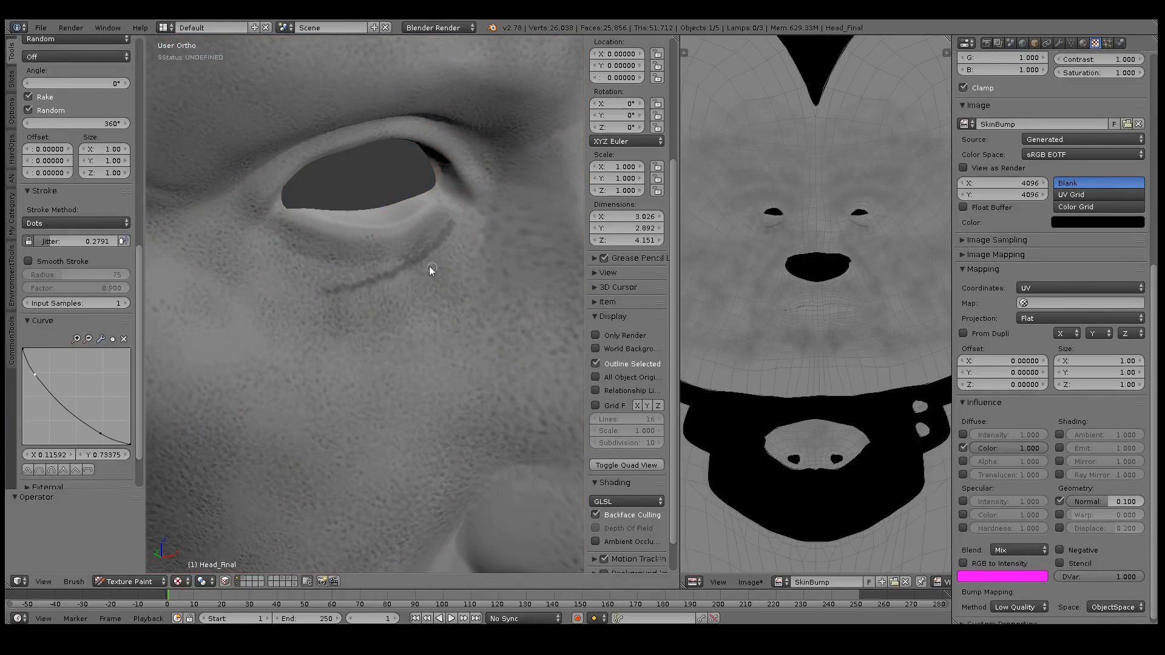
key(ctrl+z)
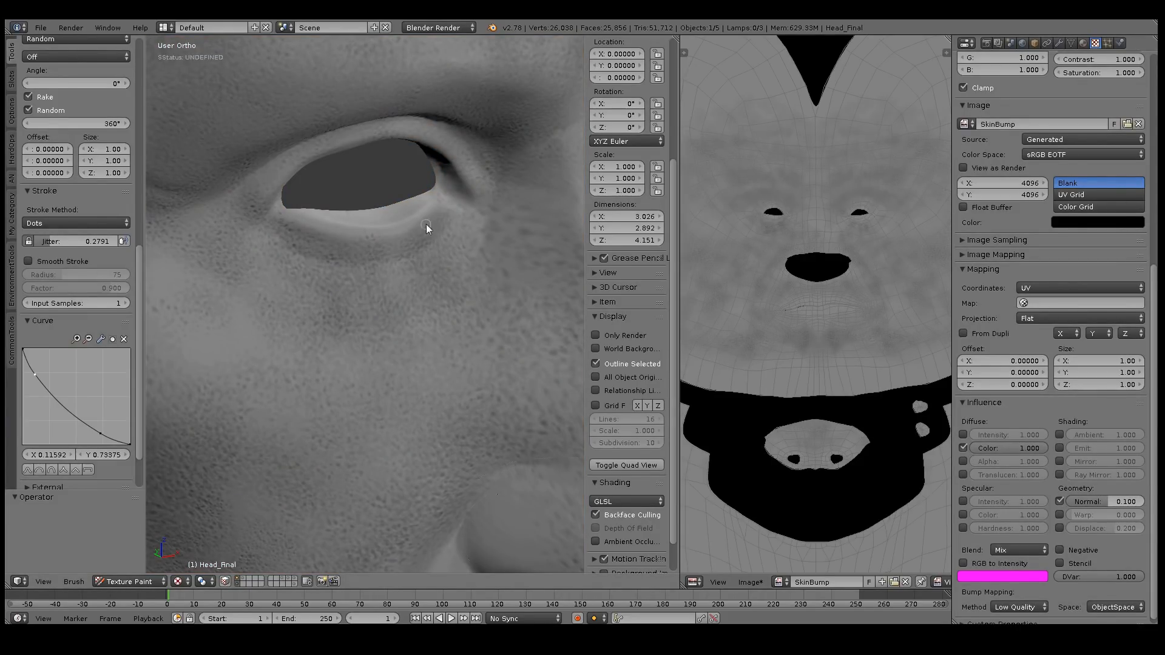
Set jitter to 0.0775 and the lower falloff point to X 0.50419, Y 0.15375 for thin wrinkles beneath the eye.
drag(49, 243, 41, 243)
drag(450, 217, 335, 292)
key(ctrl+z)
drag(100, 431, 75, 428)
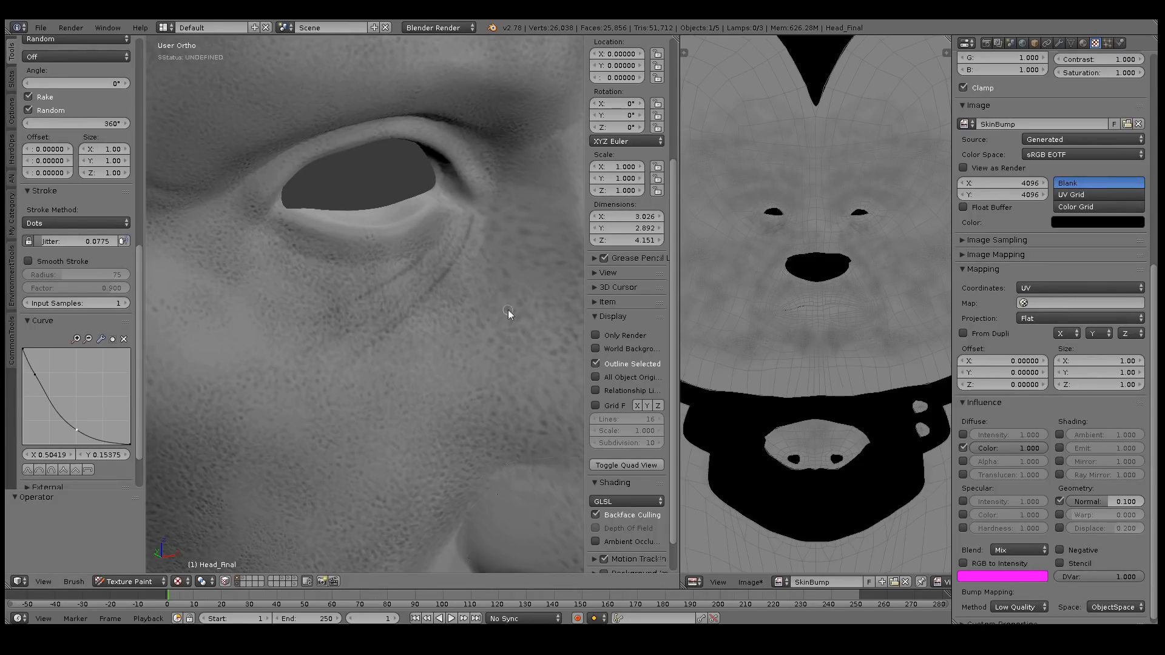
Disable the texture mask's random rotation.
scroll(501, 315, down, 5)
middle_drag(496, 381, 442, 344)
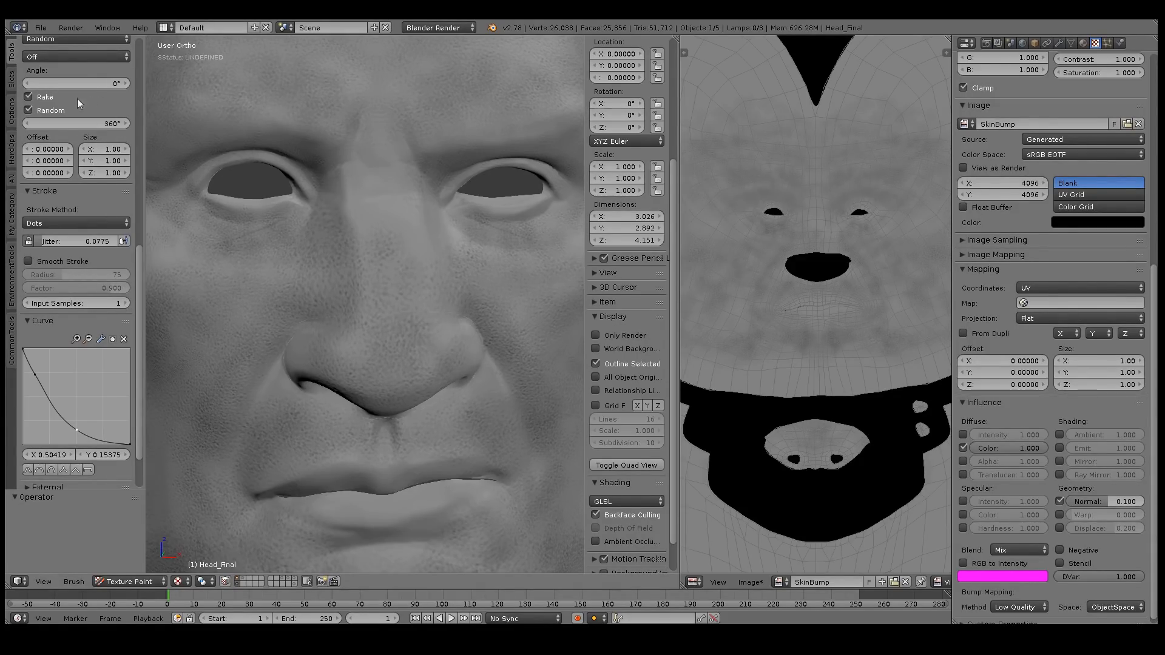
click(27, 111)
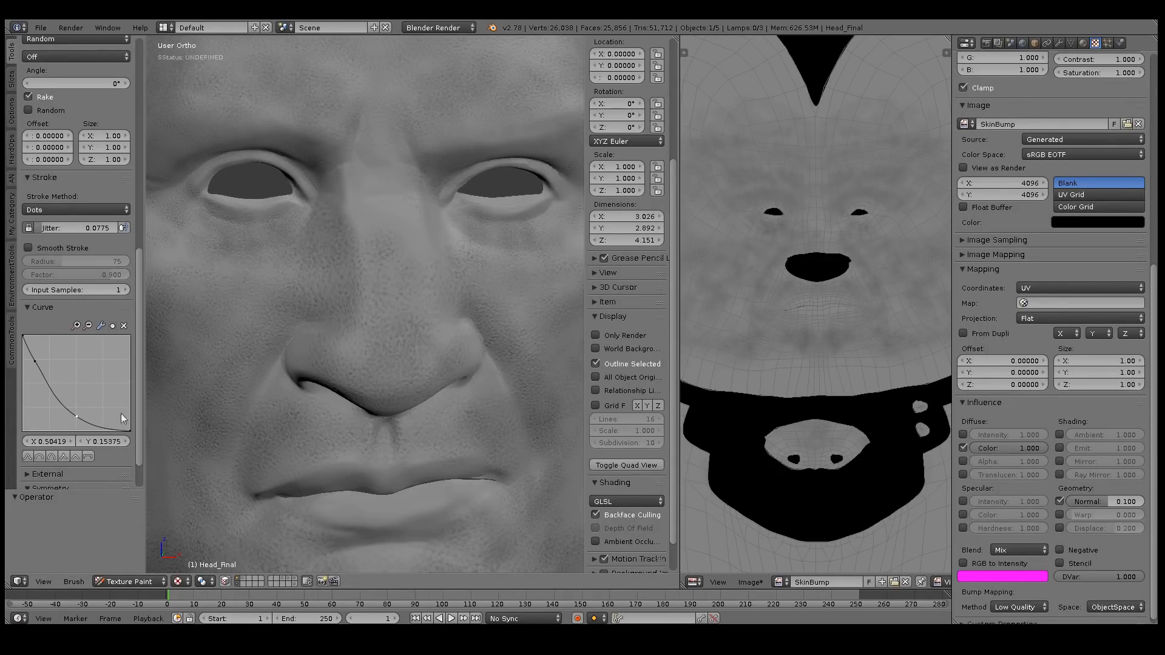
drag(137, 428, 132, 483)
Turn off the SkinBump colour influence and paint fine wrinkles around the inner and outer corners of the eye.
middle_drag(233, 298, 384, 215)
scroll(386, 212, up, 2)
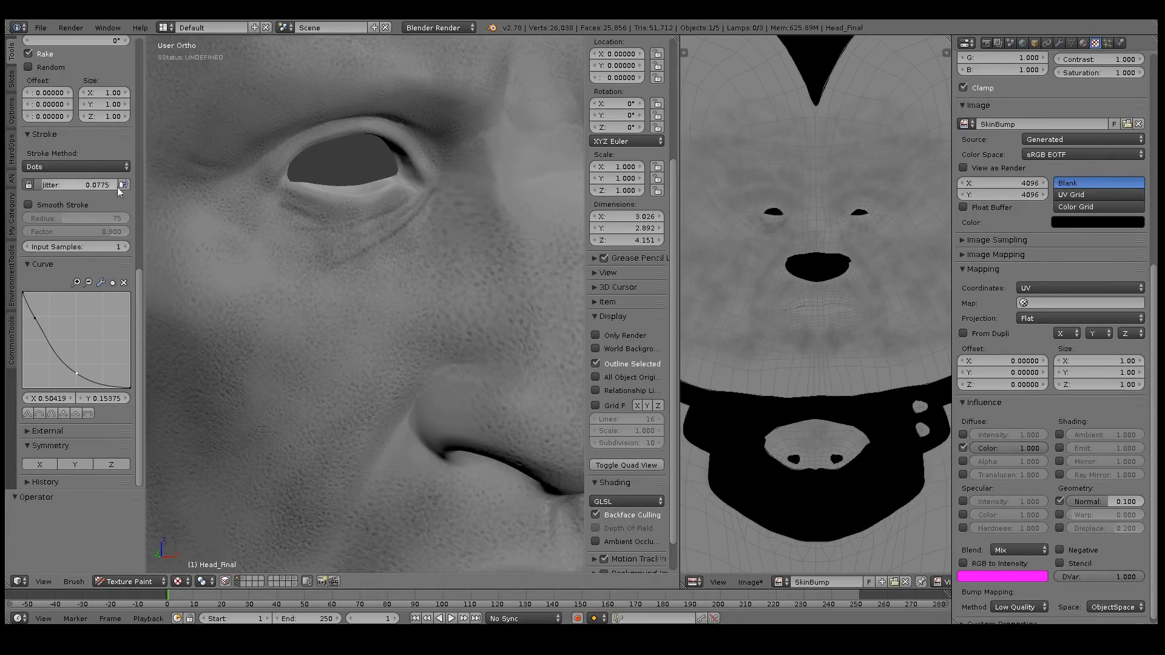
click(963, 448)
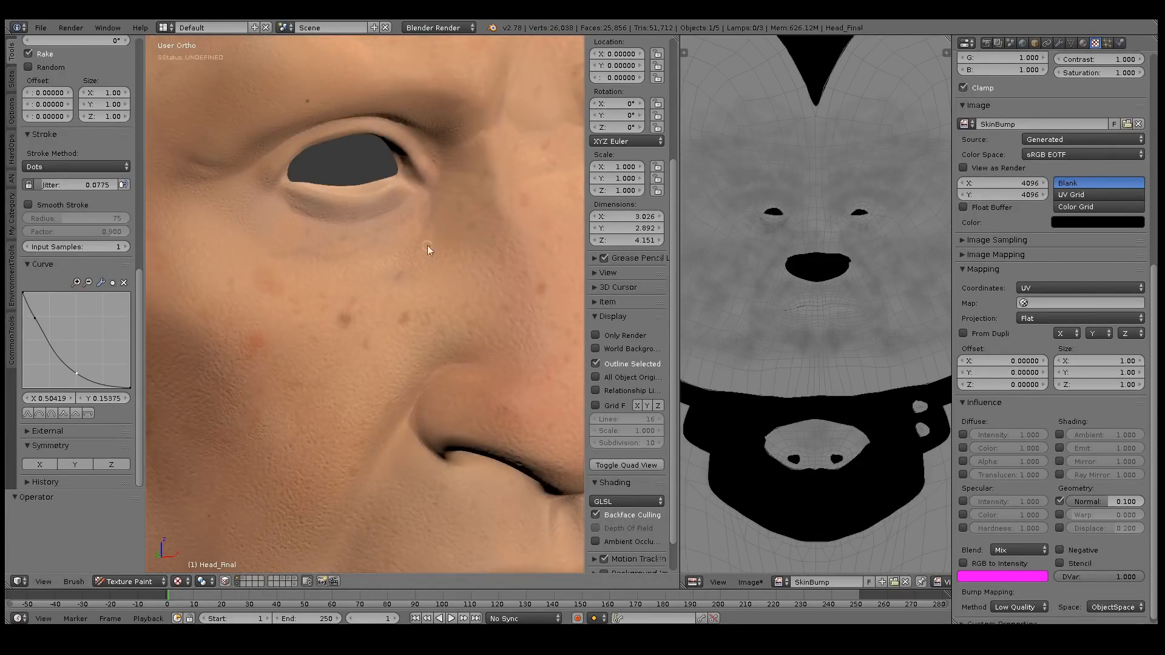
middle_drag(439, 270, 440, 245)
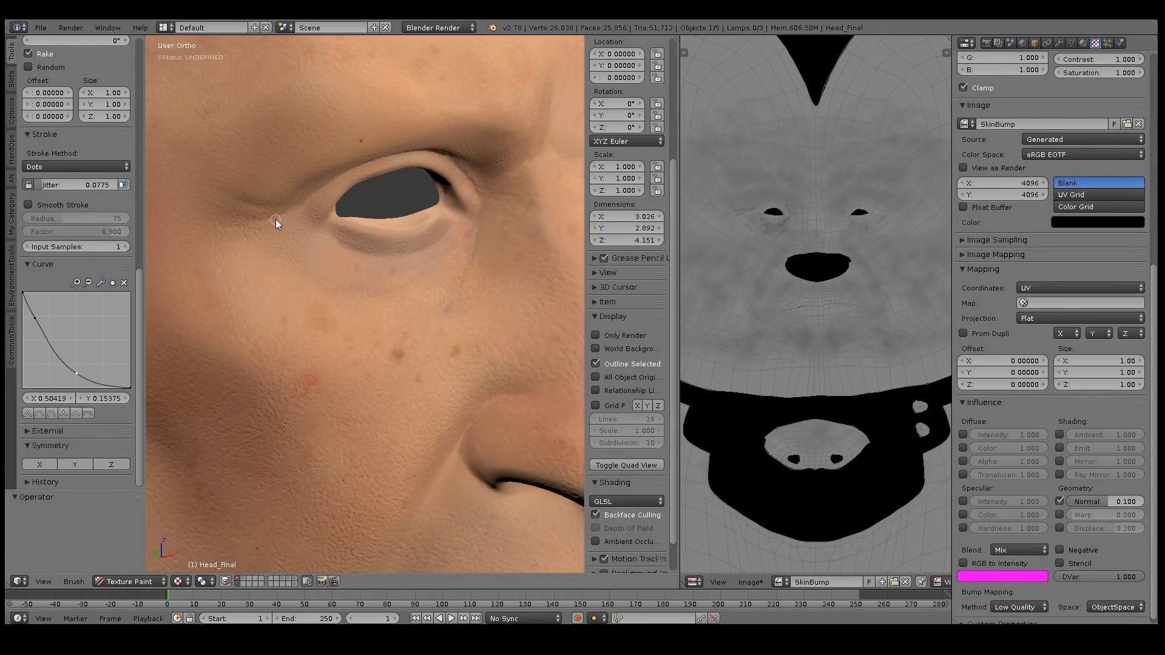
Reduce the stroke jitter to 0.0000, then draw a test wrinkle across the cheek and undo it.
mouse_move(64, 184)
mouse_down()
mouse_move(34, 184)
mouse_move(59, 186)
mouse_up()
drag(142, 285, 141, 231)
click(57, 255)
click(57, 256)
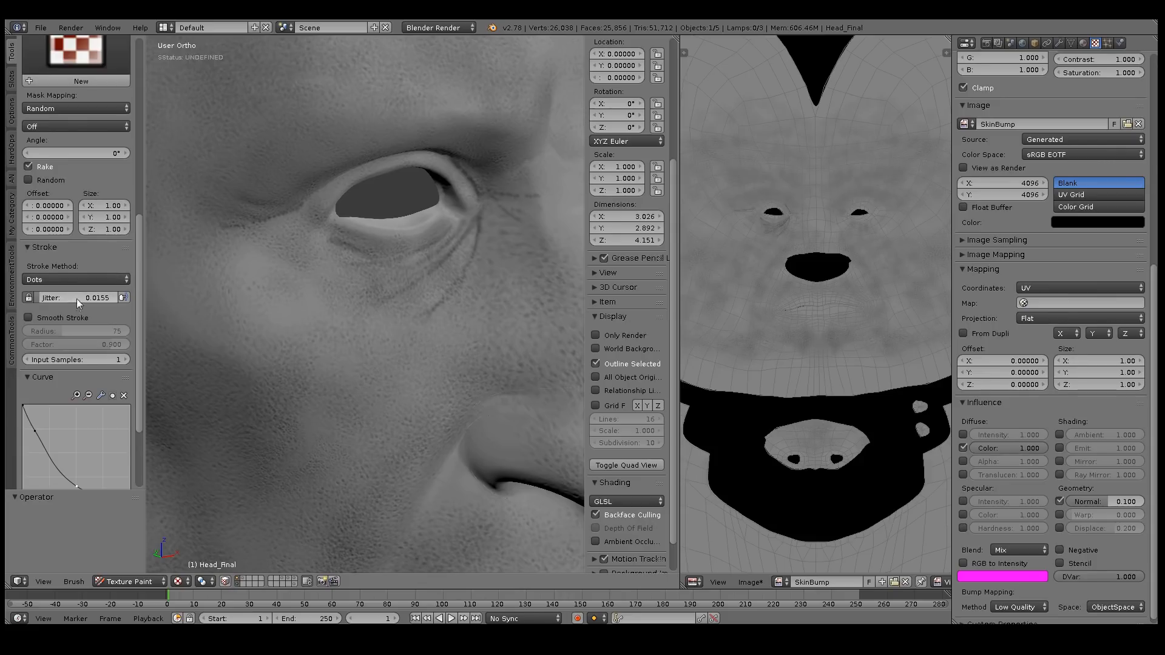
drag(41, 298, 33, 297)
drag(297, 272, 178, 340)
key(ctrl+z)
Paint wrinkles beneath and at the outer corner of the other eye, then hide the SkinBump colour influence.
middle_drag(438, 243, 381, 228)
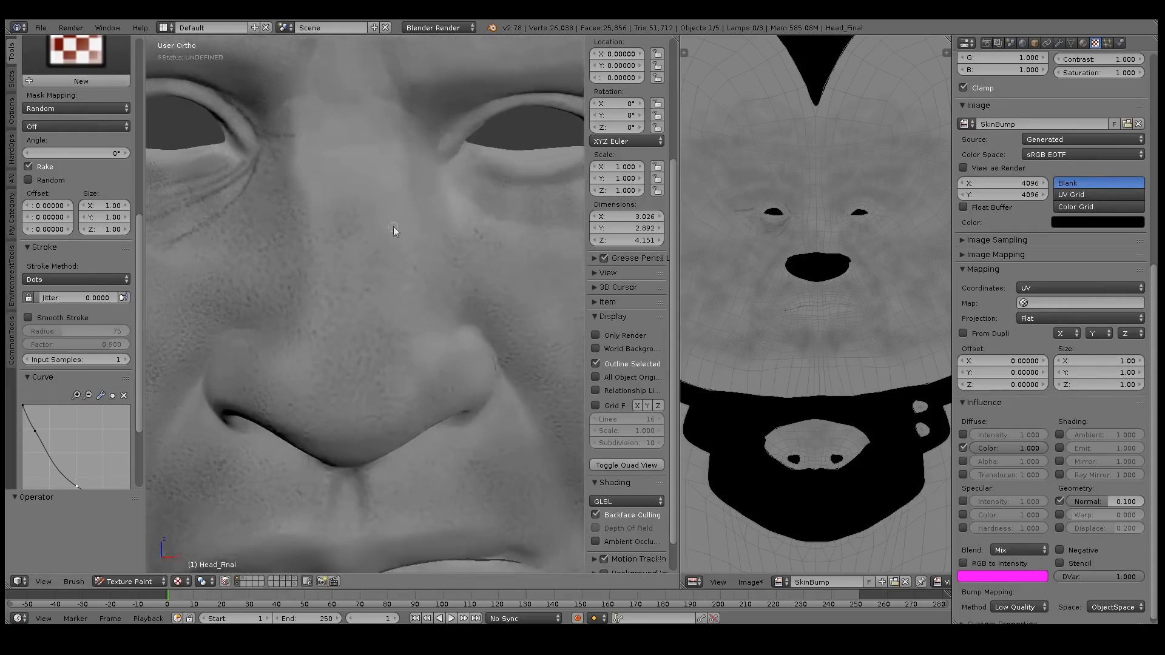
shift+middle_drag(564, 154, 430, 226)
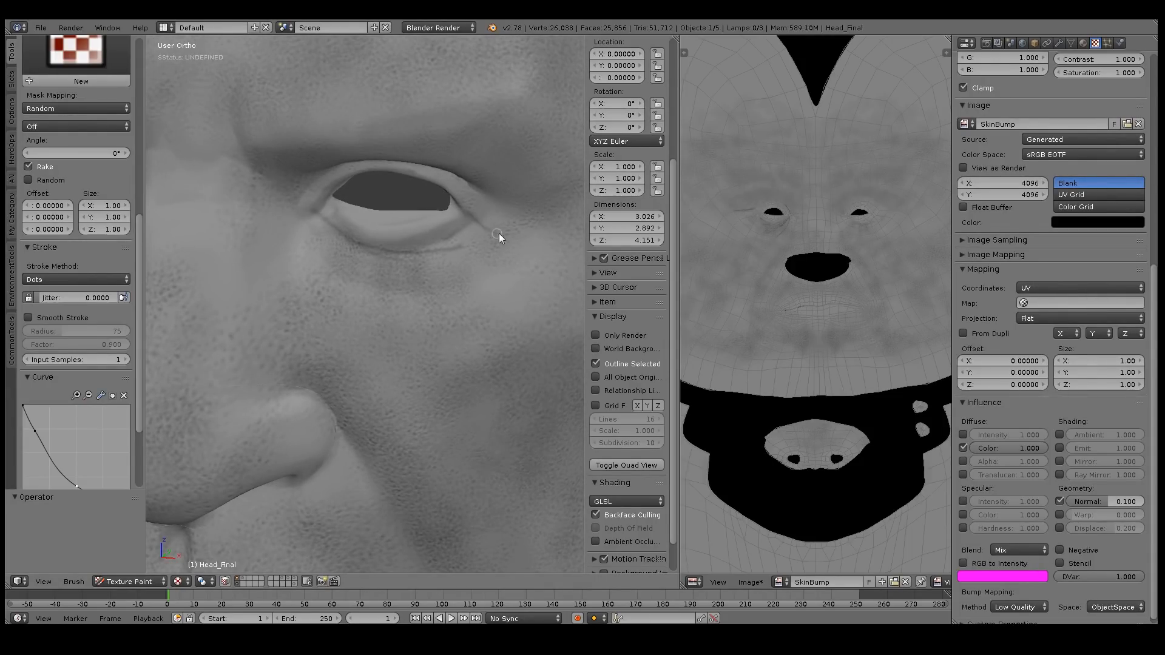
drag(460, 187, 532, 209)
click(963, 448)
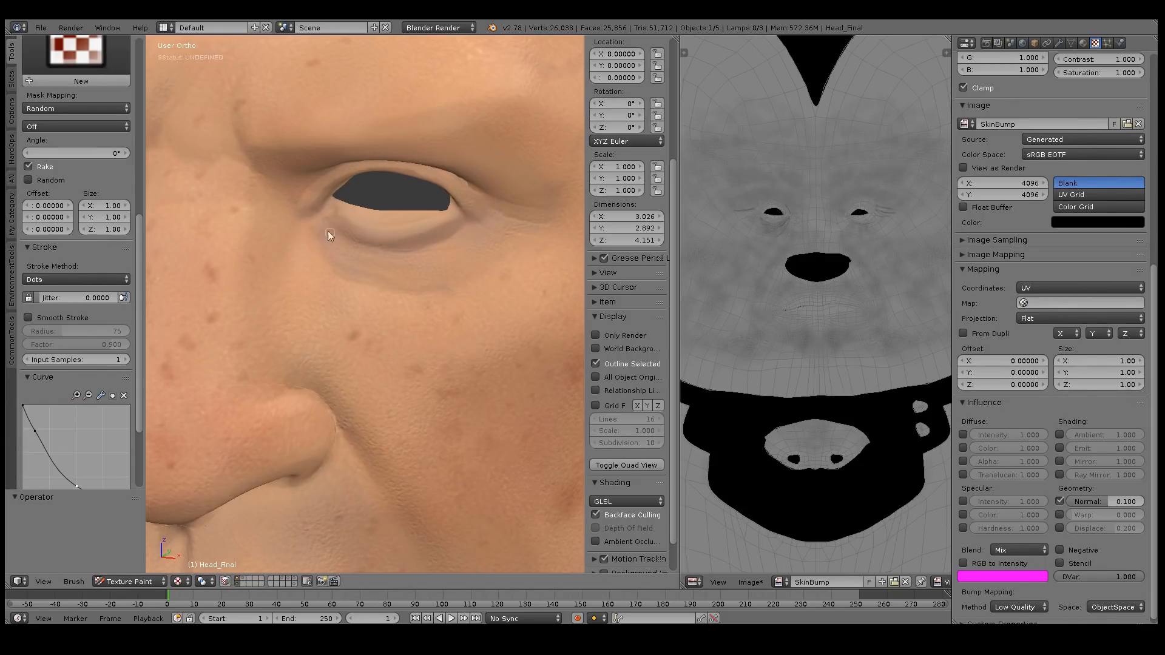
Maximise the 3D view and paint creases across the nose bridge and between the eyebrows.
middle_drag(337, 235, 387, 241)
key(ctrl+Up)
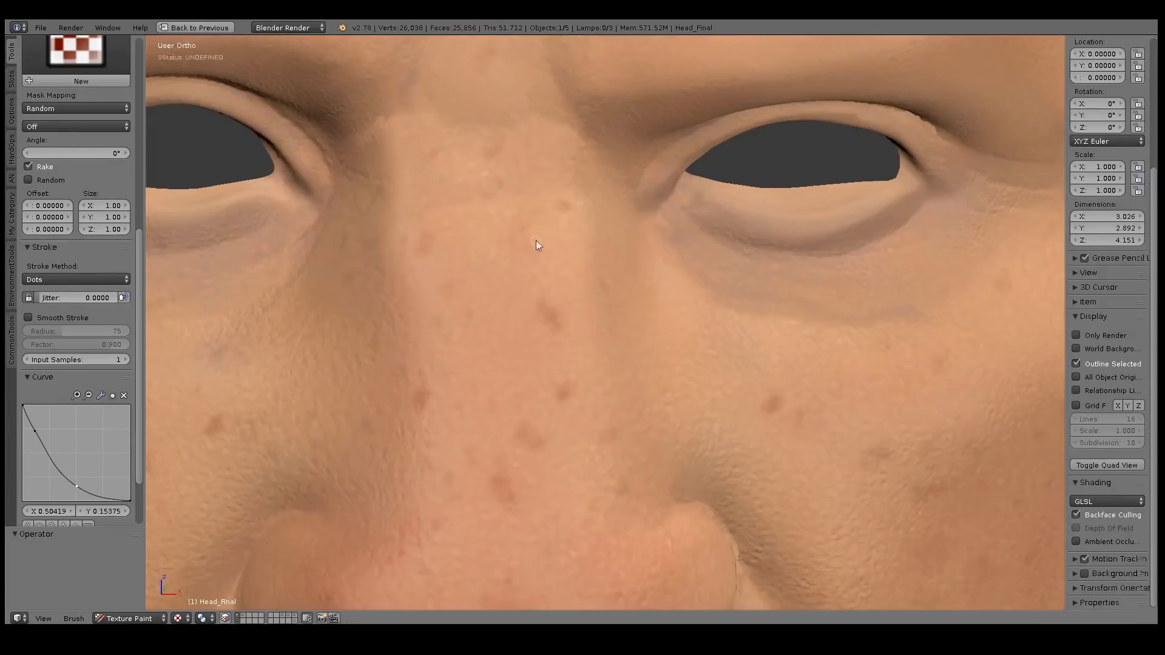
middle_drag(521, 239, 503, 261)
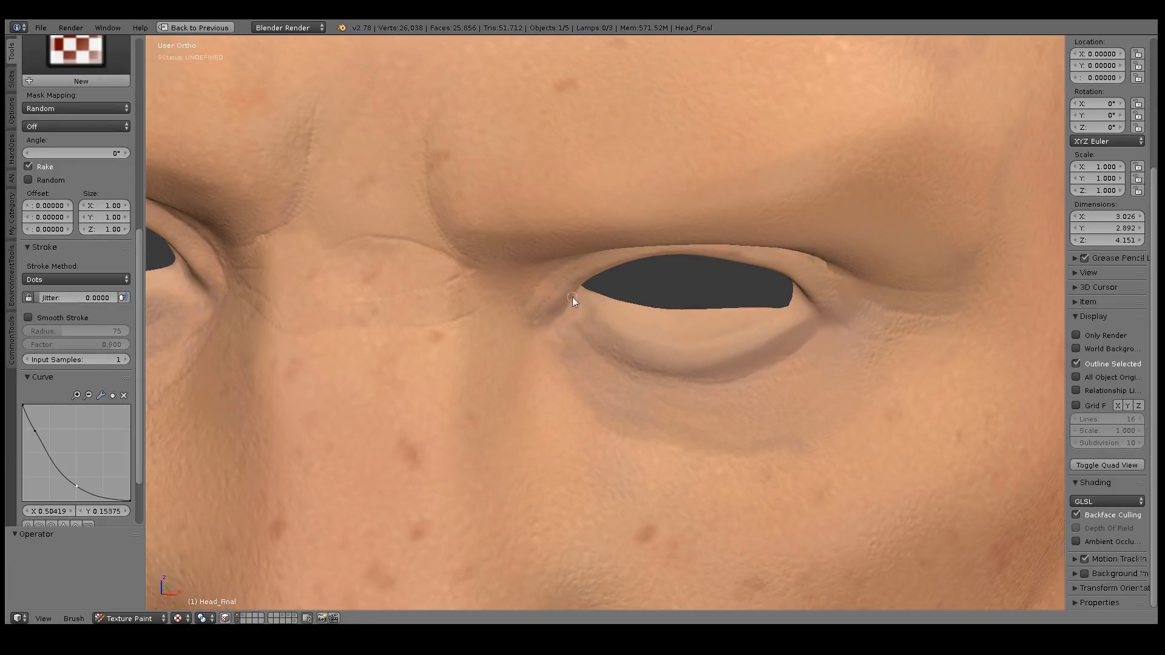
Paint additional fine wrinkles along the lower eyelids and corners of both eyes.
middle_drag(693, 377, 690, 312)
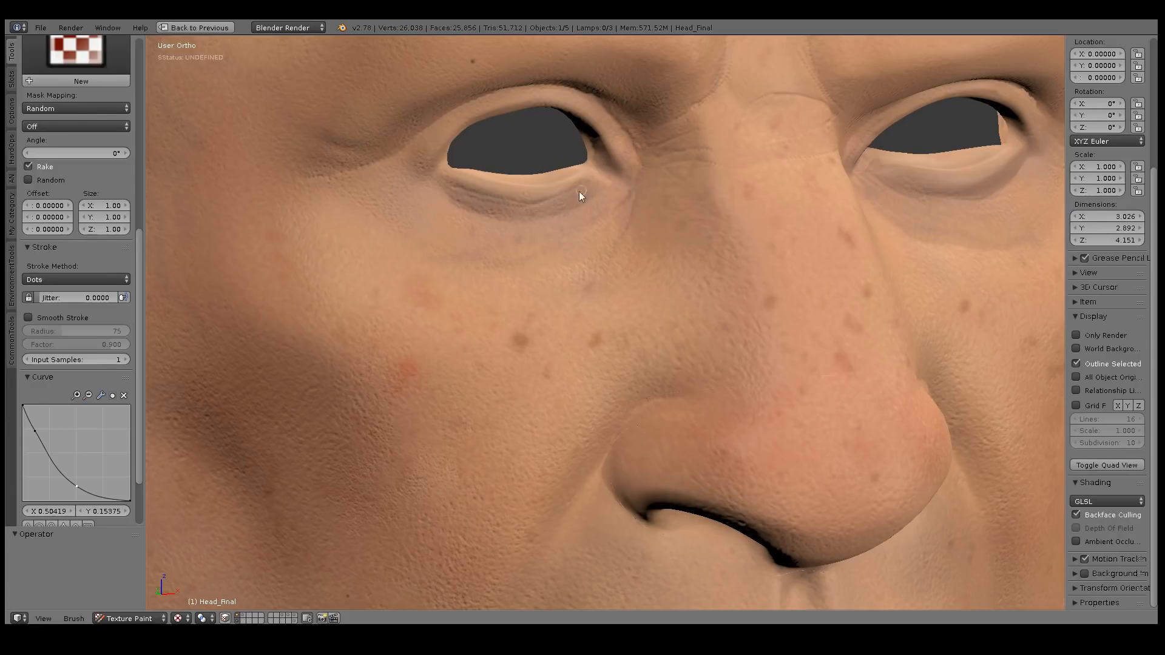
middle_drag(519, 209, 587, 183)
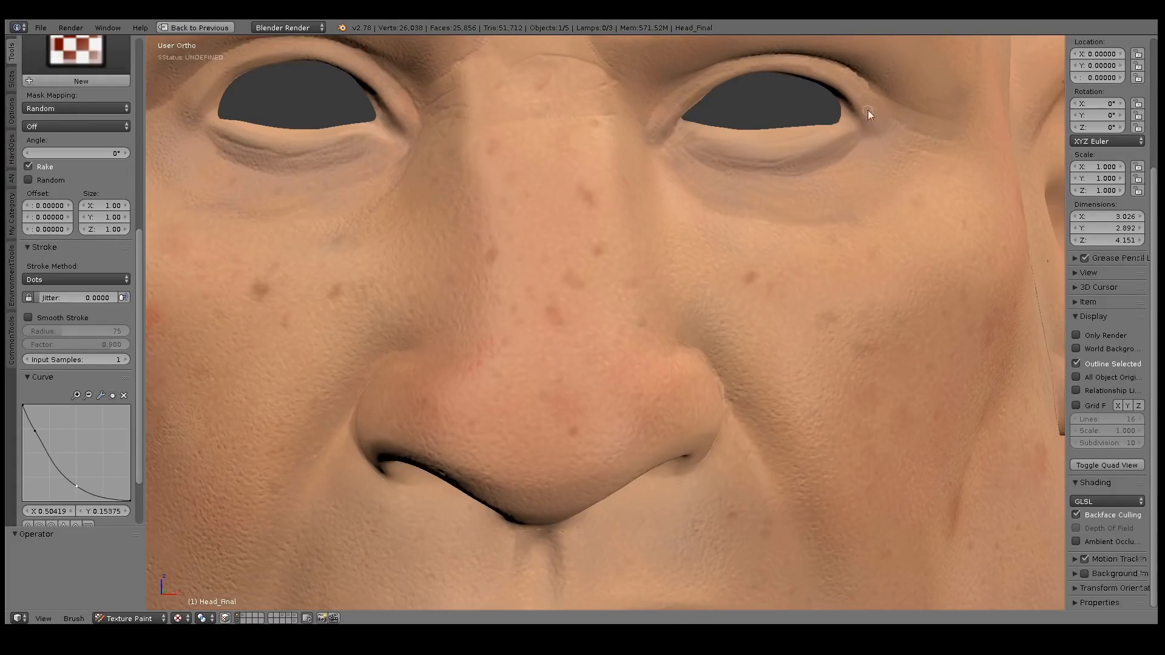
middle_drag(390, 99, 587, 127)
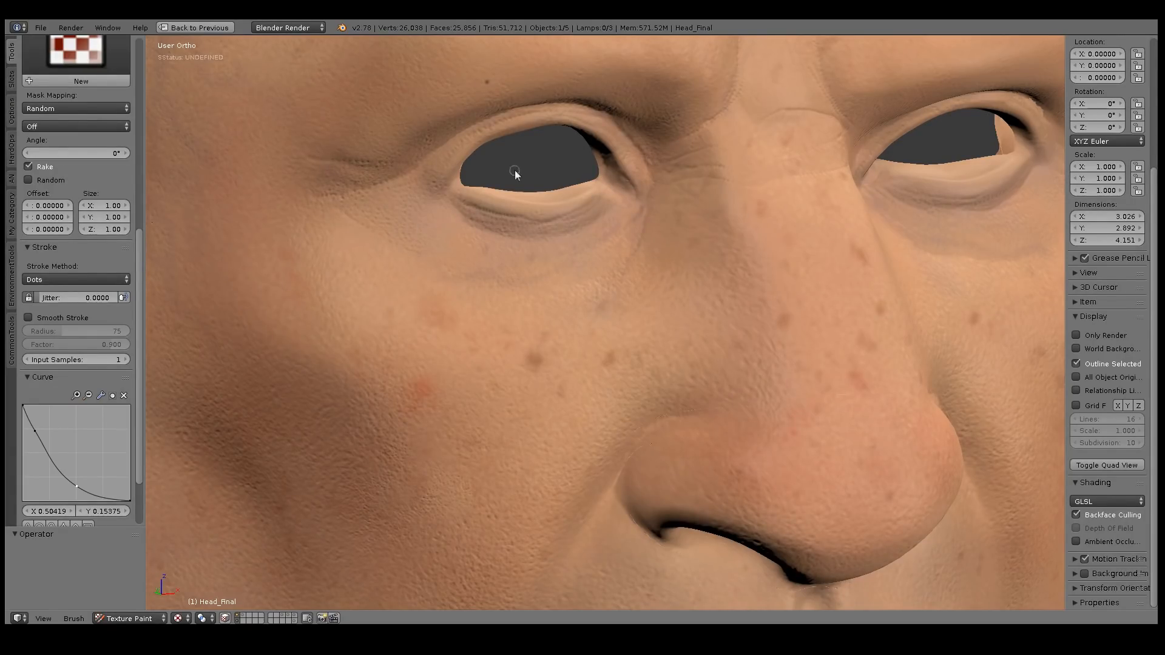
Enlarge the brush to 9 px, darken the paint colour to near black, and paint horizontal wrinkles across the forehead.
scroll(658, 243, down, 4)
shift+middle_drag(655, 163, 502, 275)
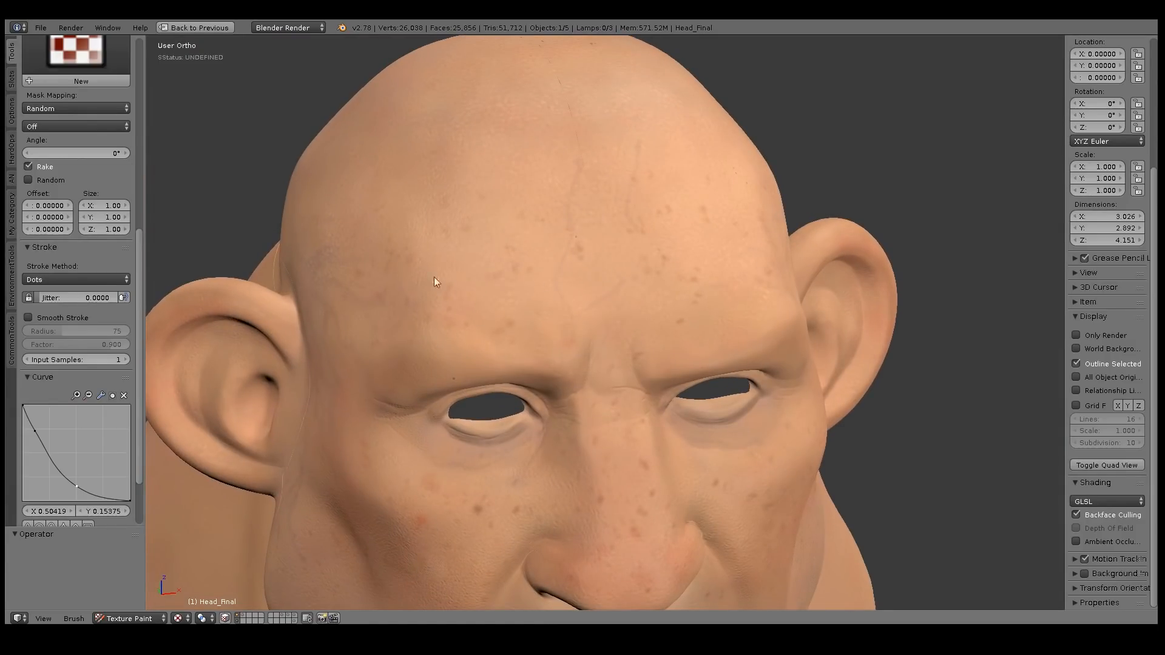
key(bracketright)
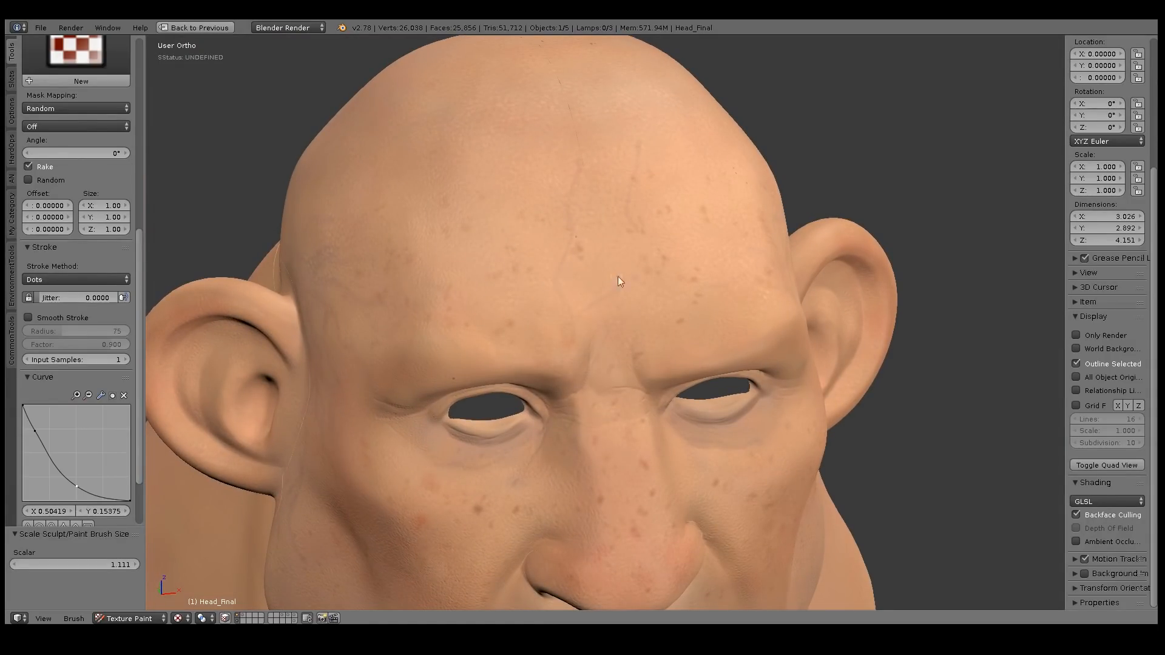
middle_drag(693, 260, 726, 323)
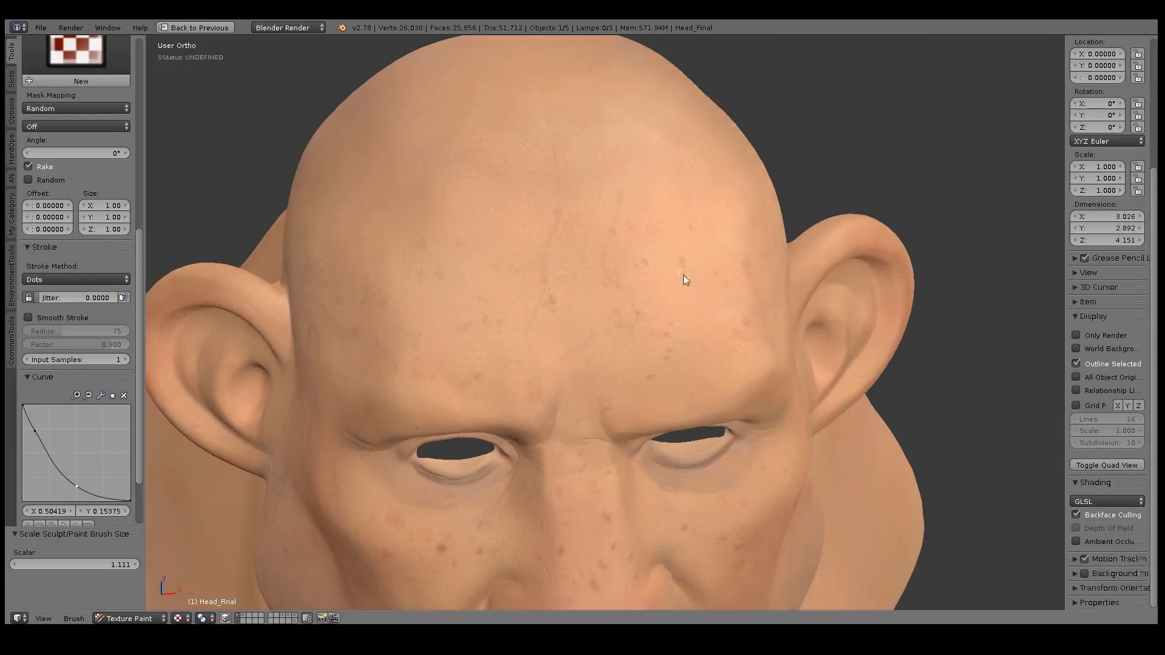
middle_drag(581, 328, 582, 289)
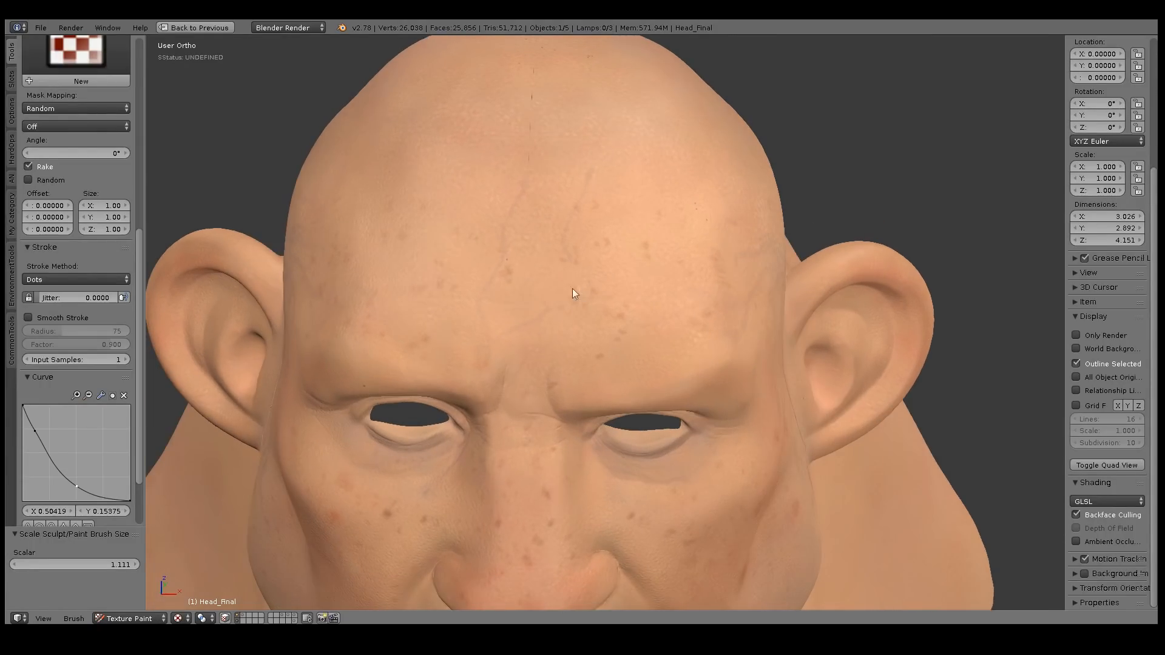
scroll(126, 278, up, 10)
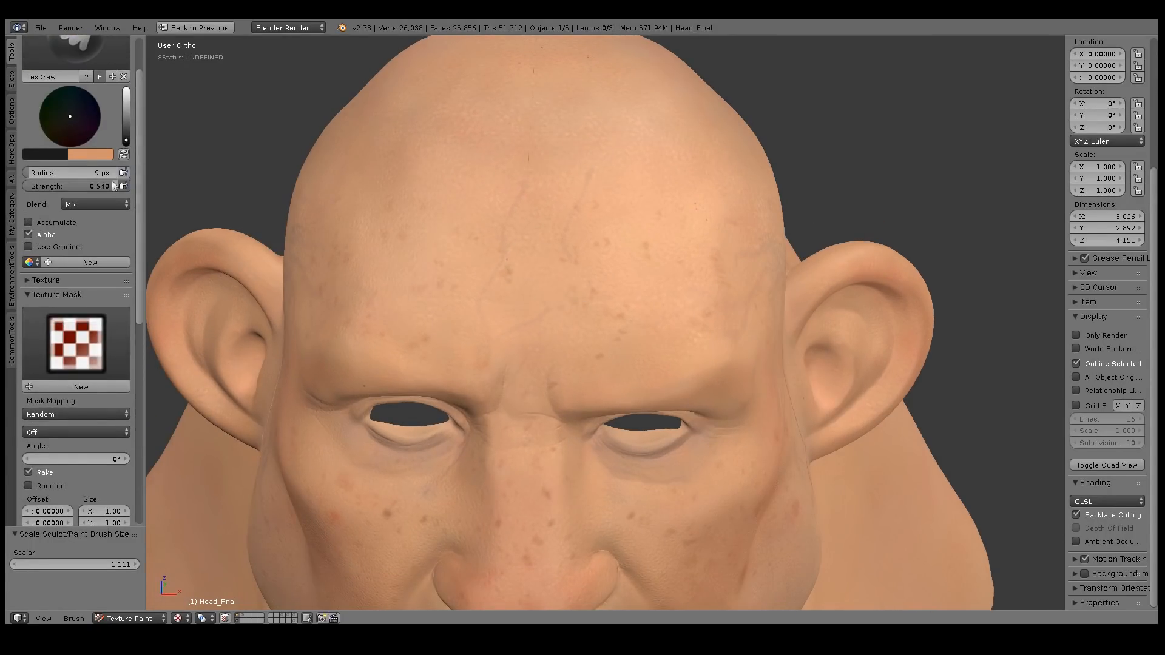
click(110, 184)
click(126, 140)
drag(126, 140, 127, 142)
middle_drag(570, 330, 485, 293)
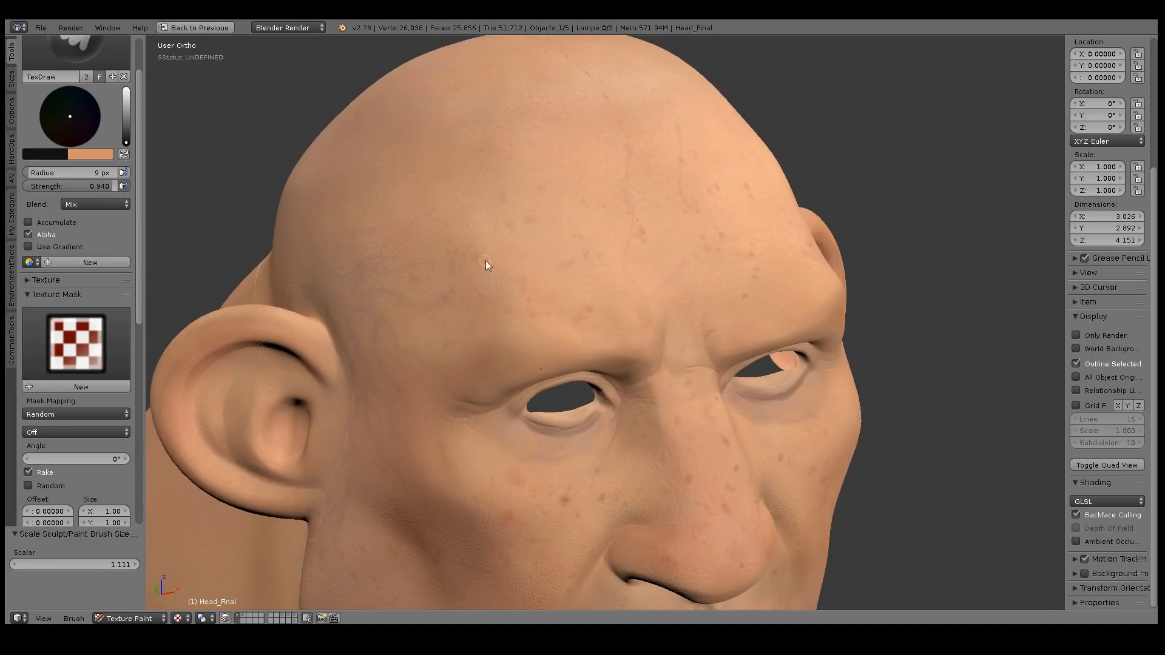
middle_drag(503, 202, 468, 284)
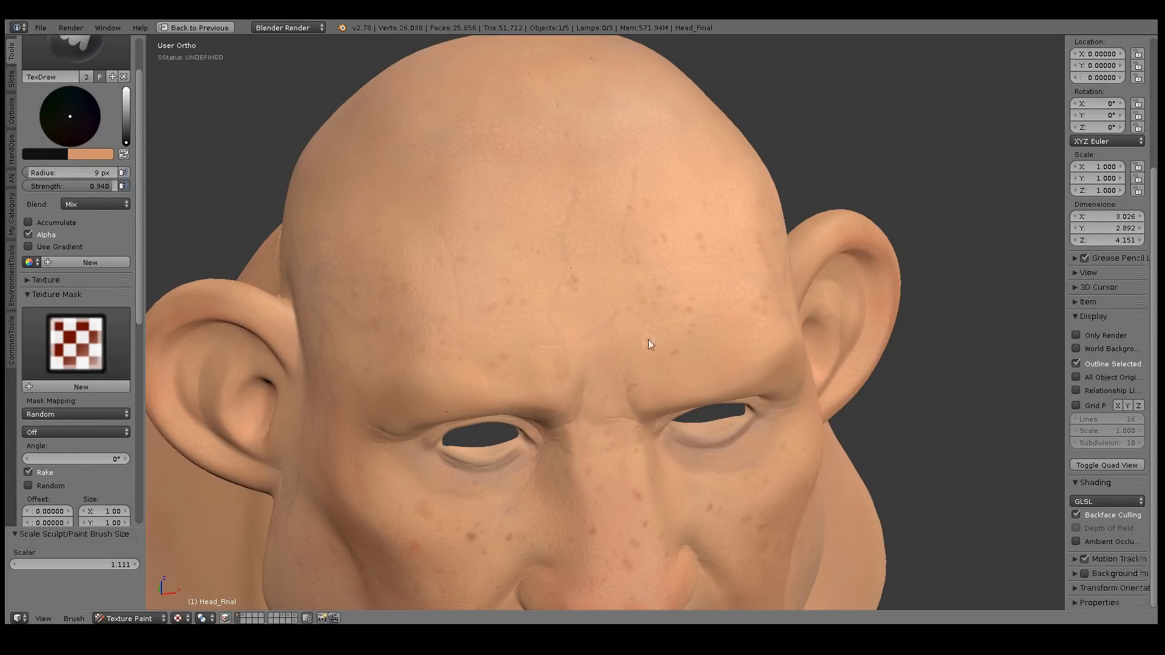
Turn on SkinBump's colour influence, sample the surrounding grey, and soften the vertical crease above the eyebrow on the forehead.
key(ctrl+Up)
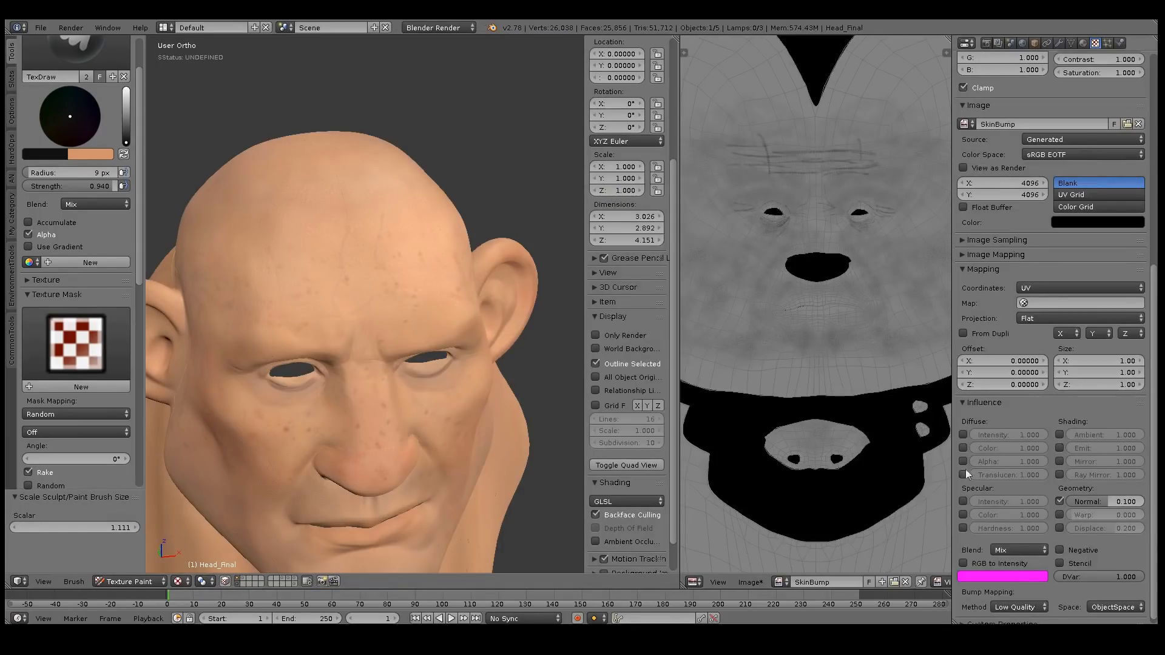
click(963, 448)
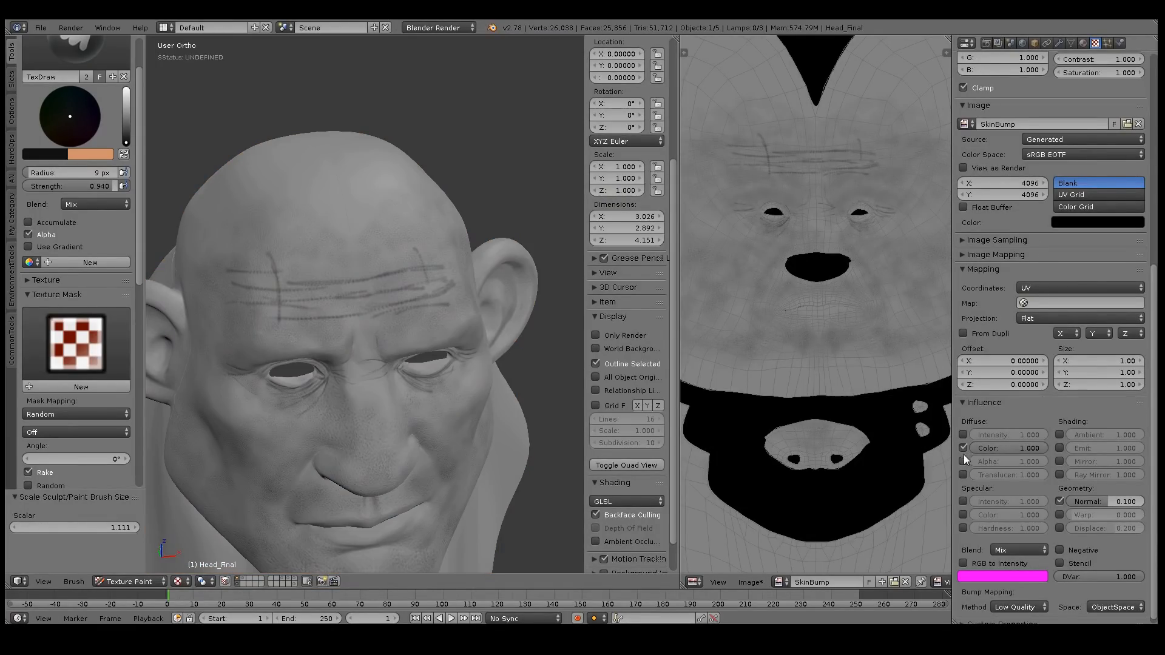
scroll(395, 336, up, 5)
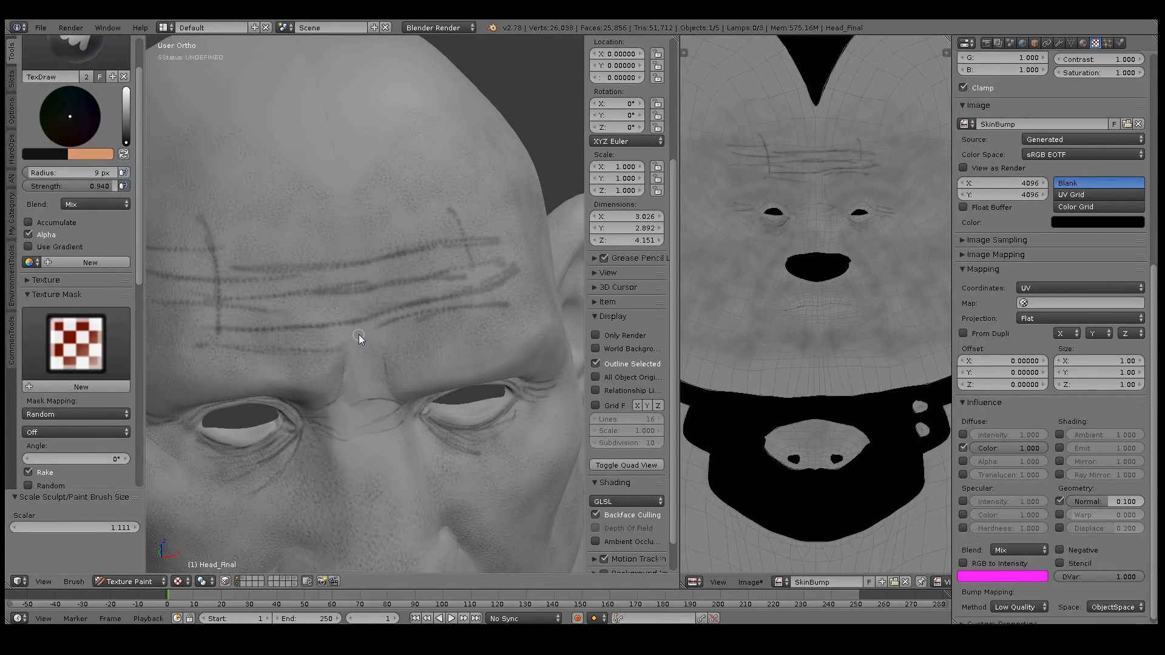
key(s)
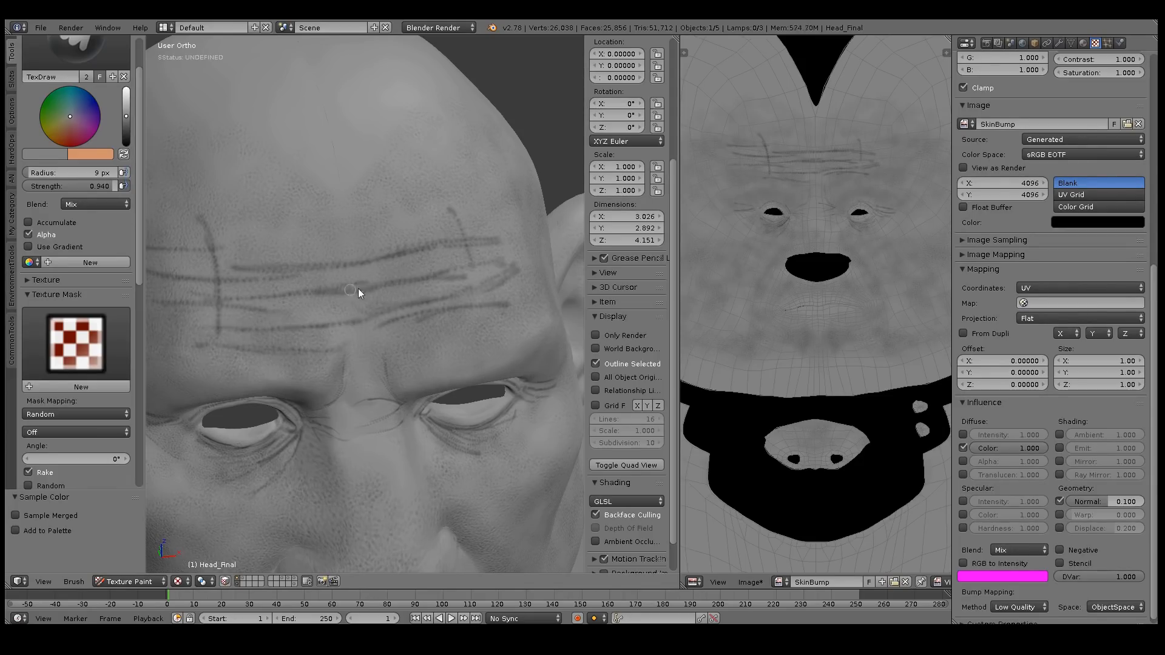
drag(456, 220, 476, 265)
key(shift+space)
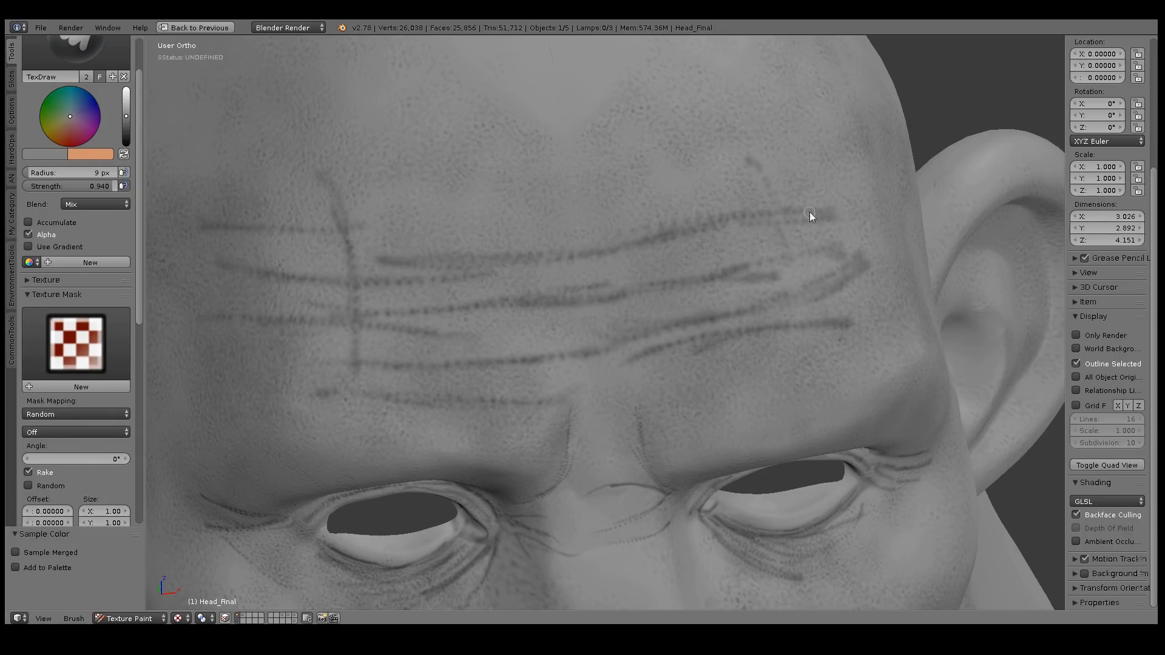
Set the paint colour to near black and paint short vertical wrinkles along the whole upper lip.
middle_drag(797, 220, 542, 217)
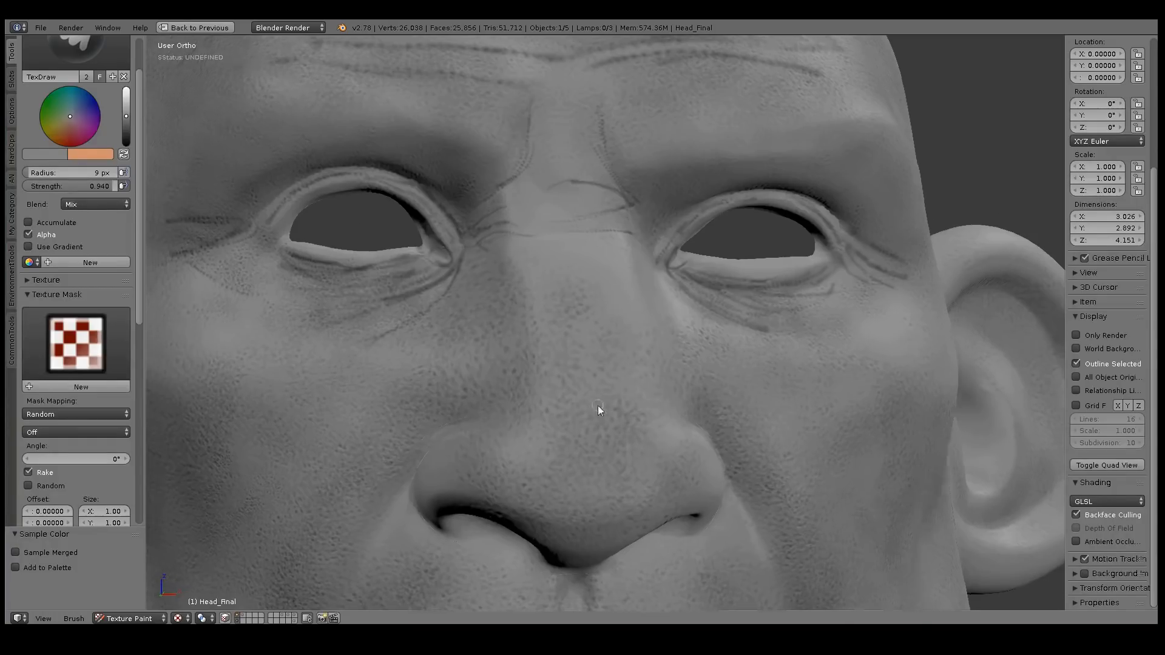
middle_drag(596, 404, 561, 397)
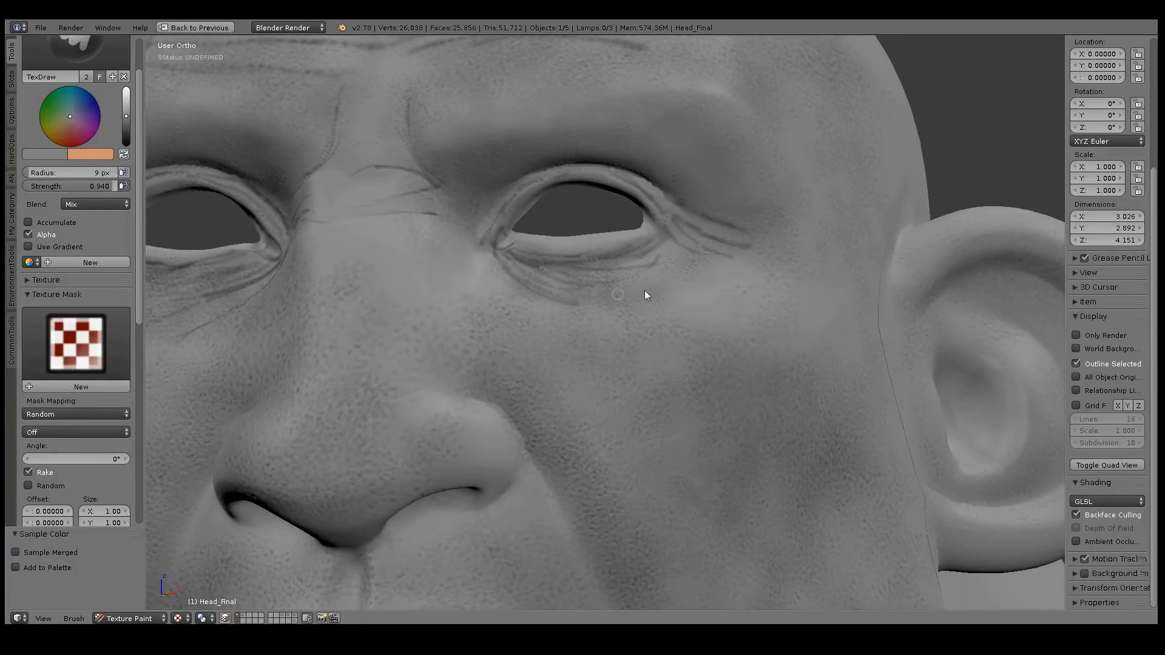
middle_drag(734, 235, 661, 311)
drag(126, 138, 127, 148)
drag(536, 411, 500, 362)
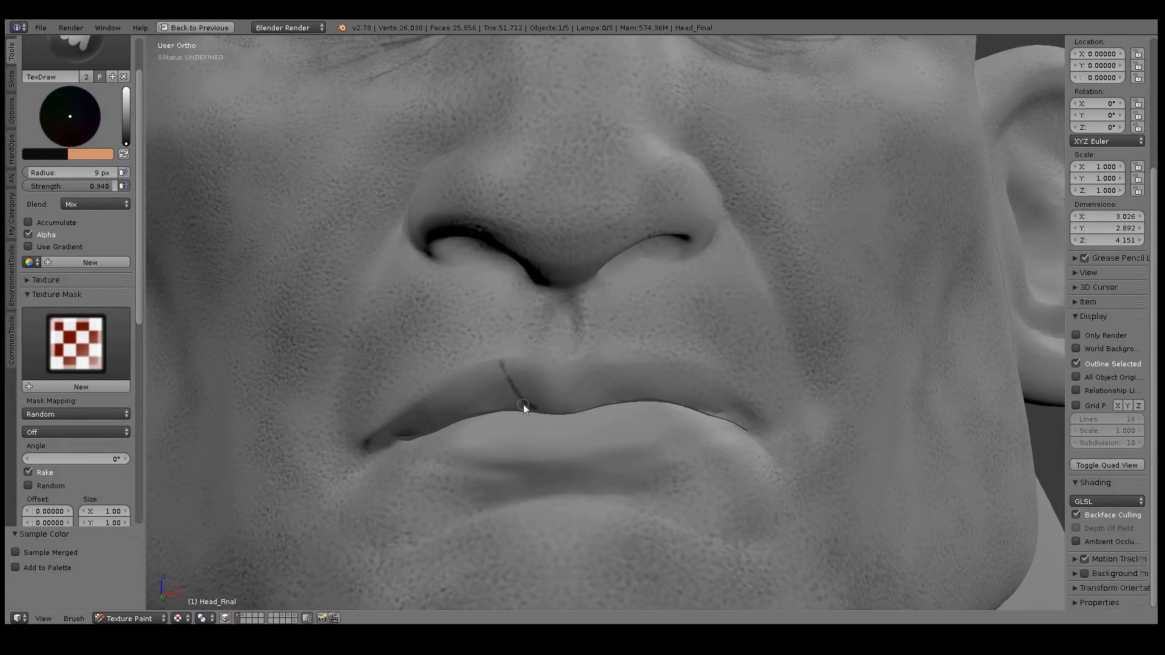
middle_drag(561, 406, 552, 370)
key(ctrl+z)
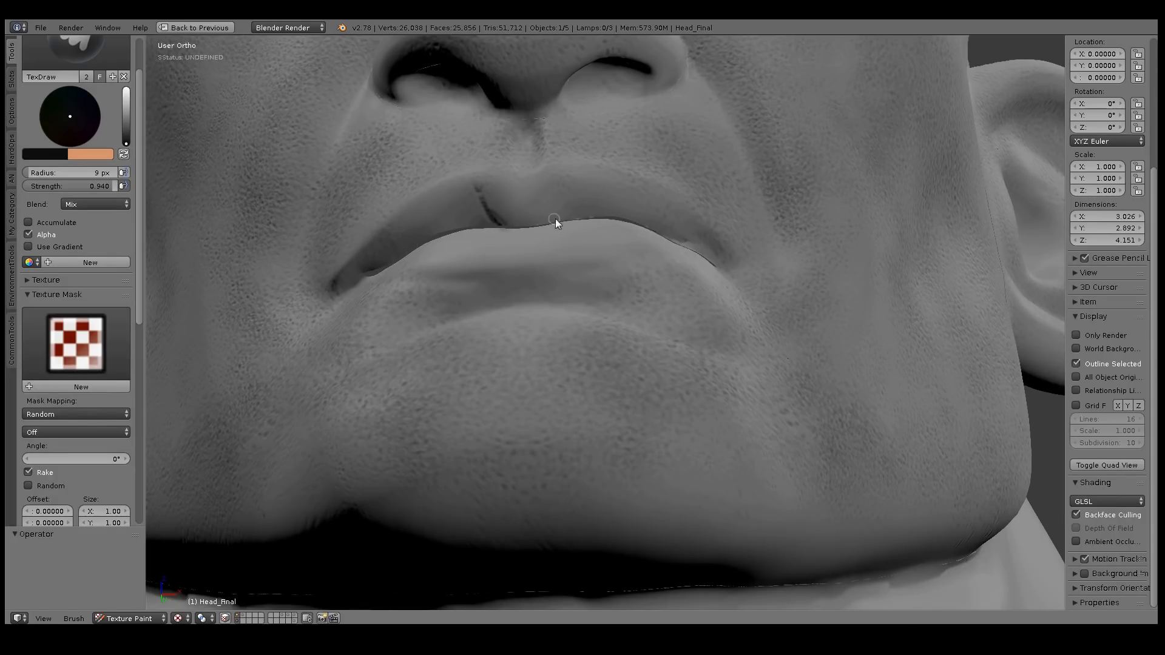
mouse_move(584, 192)
mouse_down()
mouse_move(566, 219)
mouse_move(634, 217)
mouse_move(688, 244)
mouse_up()
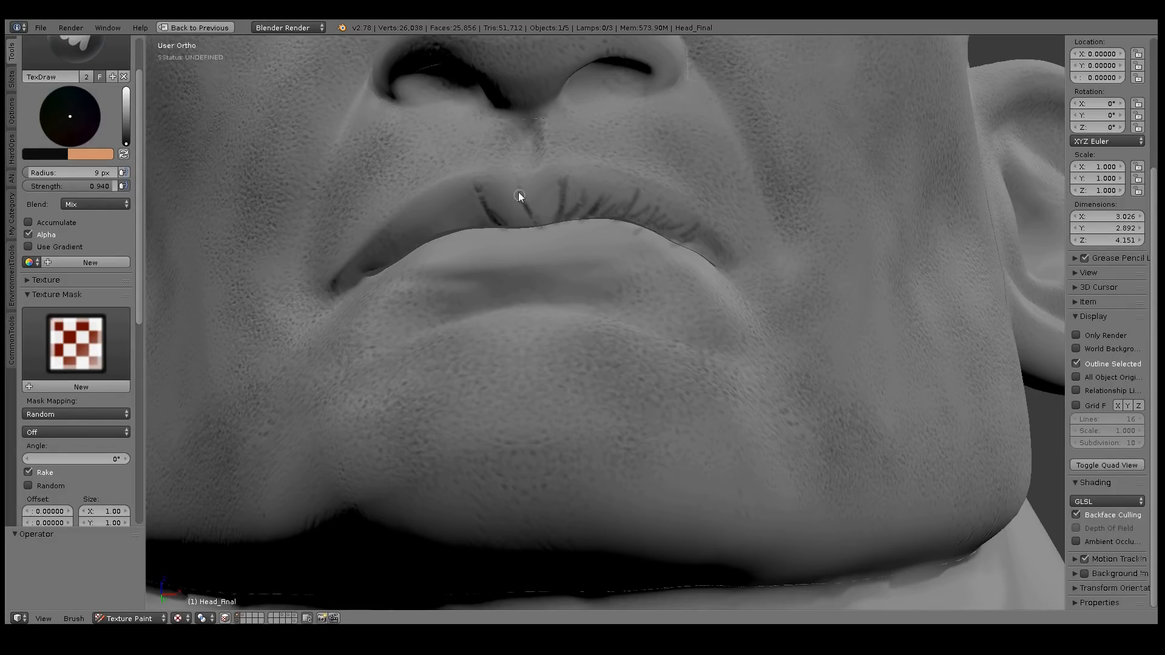
drag(513, 211, 465, 211)
drag(415, 222, 442, 231)
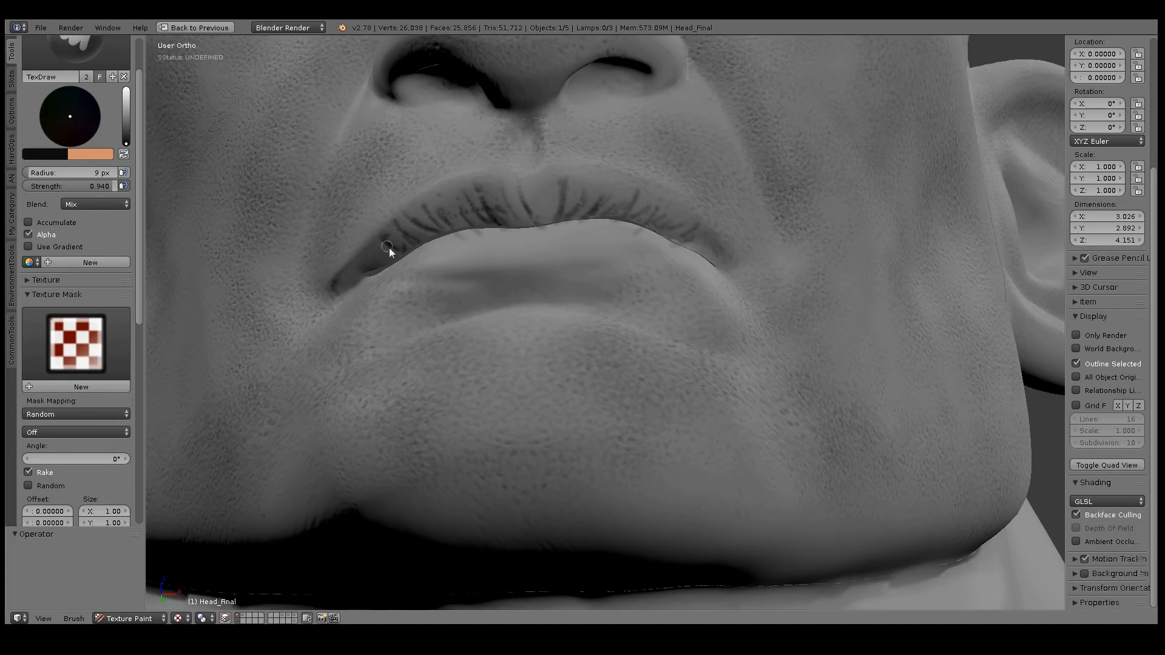
middle_drag(503, 235, 508, 256)
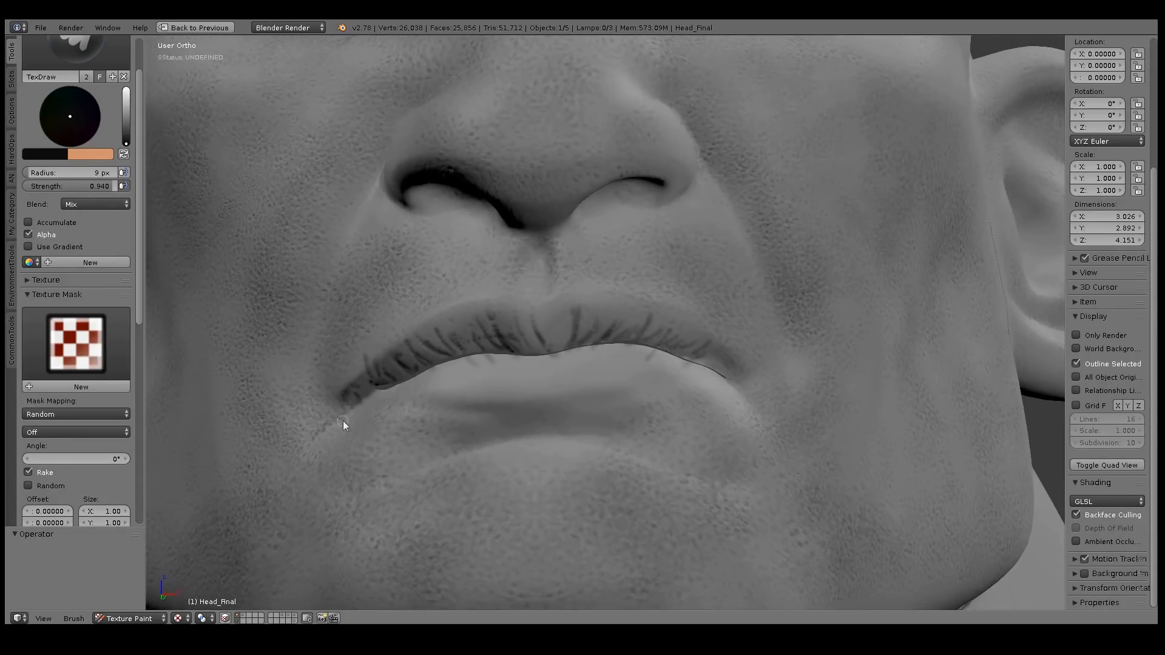
Paint a curved crease between the lower lip and chin, then add short vertical wrinkles to the lower lip.
middle_drag(361, 423, 467, 461)
drag(466, 450, 595, 449)
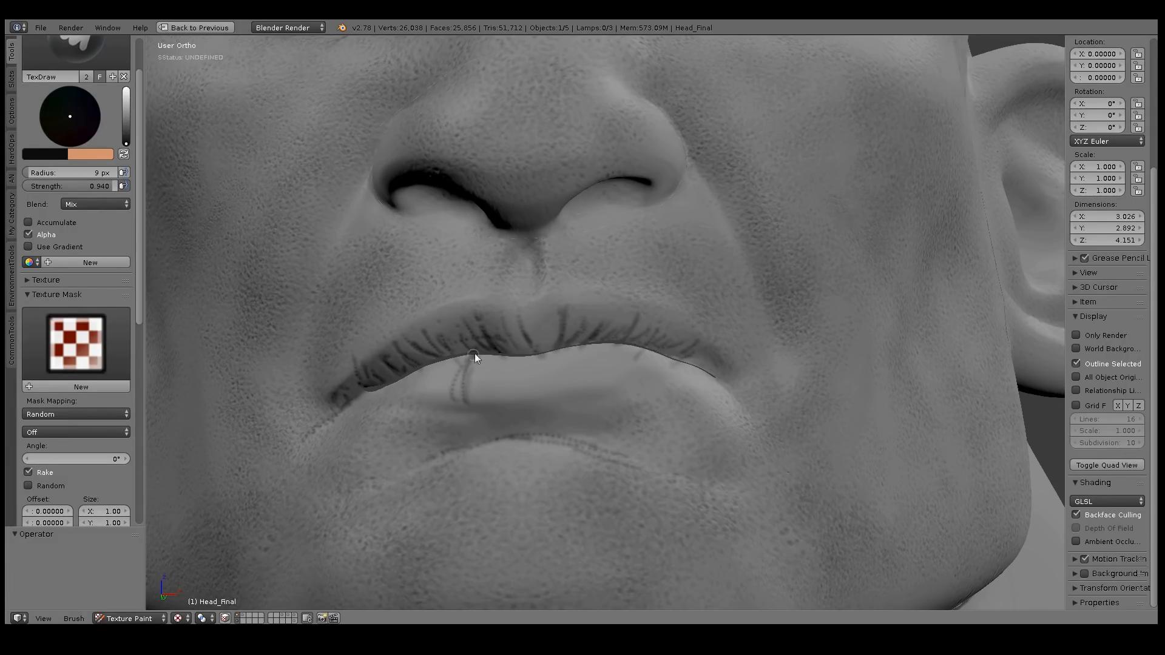
middle_drag(495, 364, 526, 381)
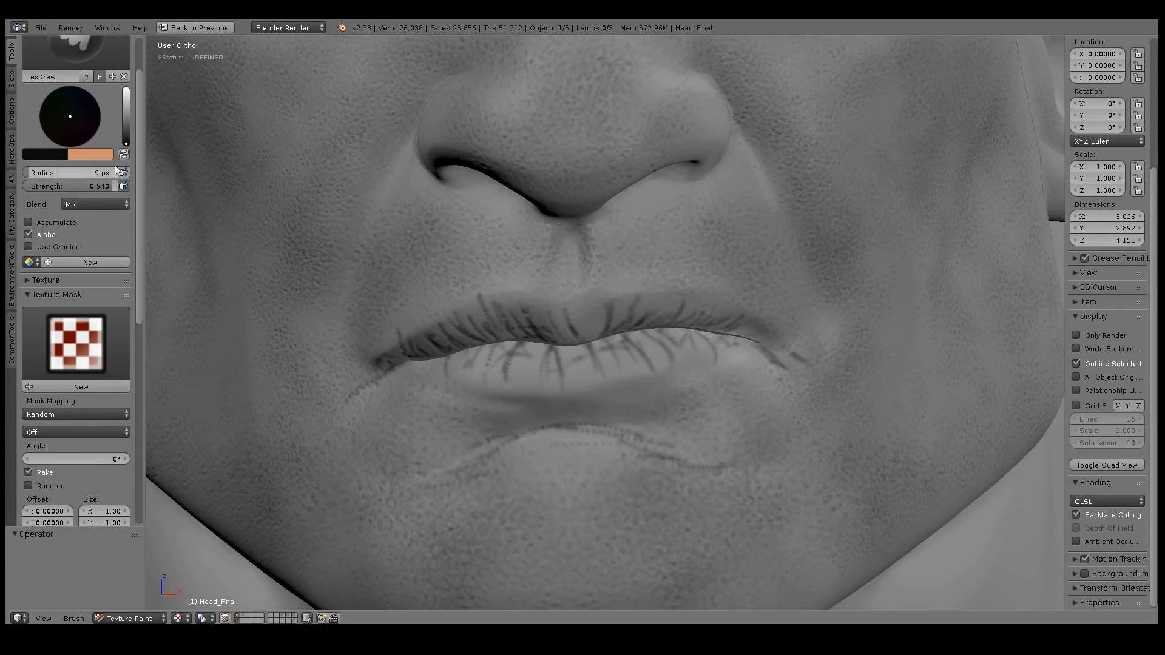
Turn off SkinBump's colour influence and inspect the lip wrinkles on the coloured skin in the maximised 3D view.
key(ctrl+space)
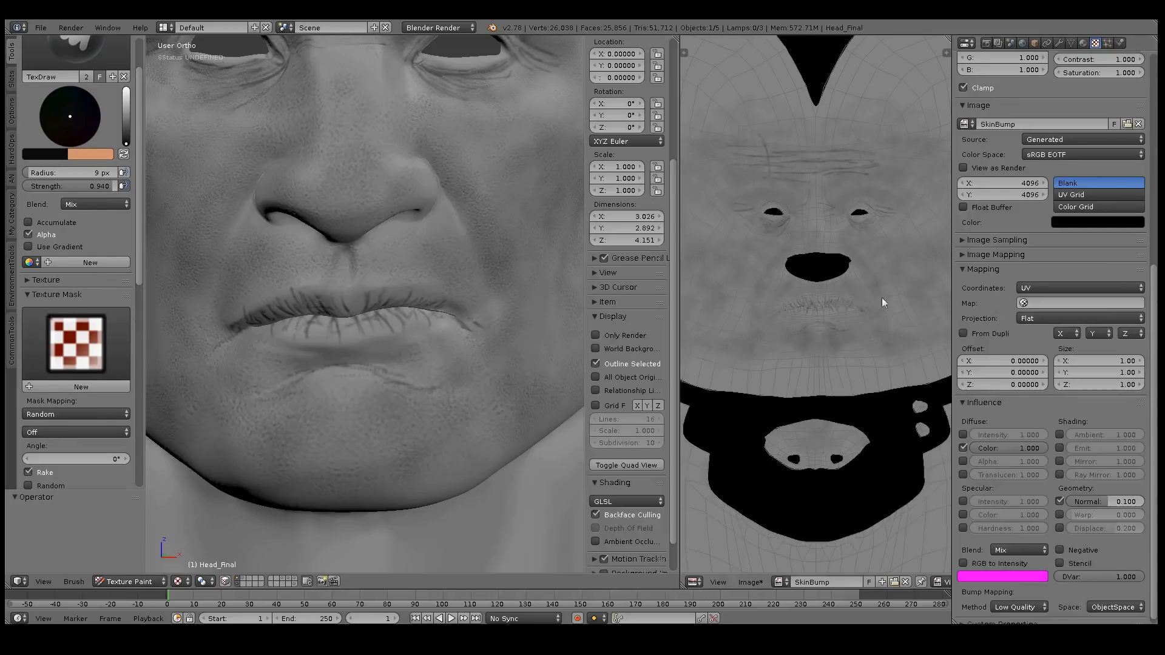
click(963, 448)
key(ctrl+space)
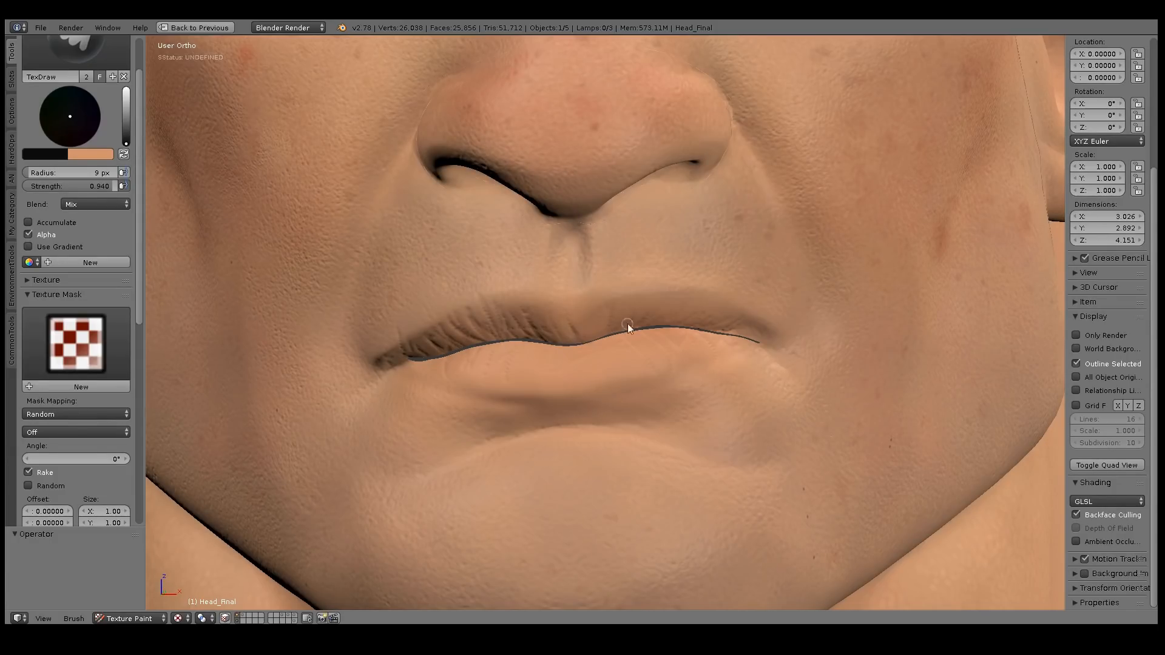
middle_drag(660, 313, 572, 412)
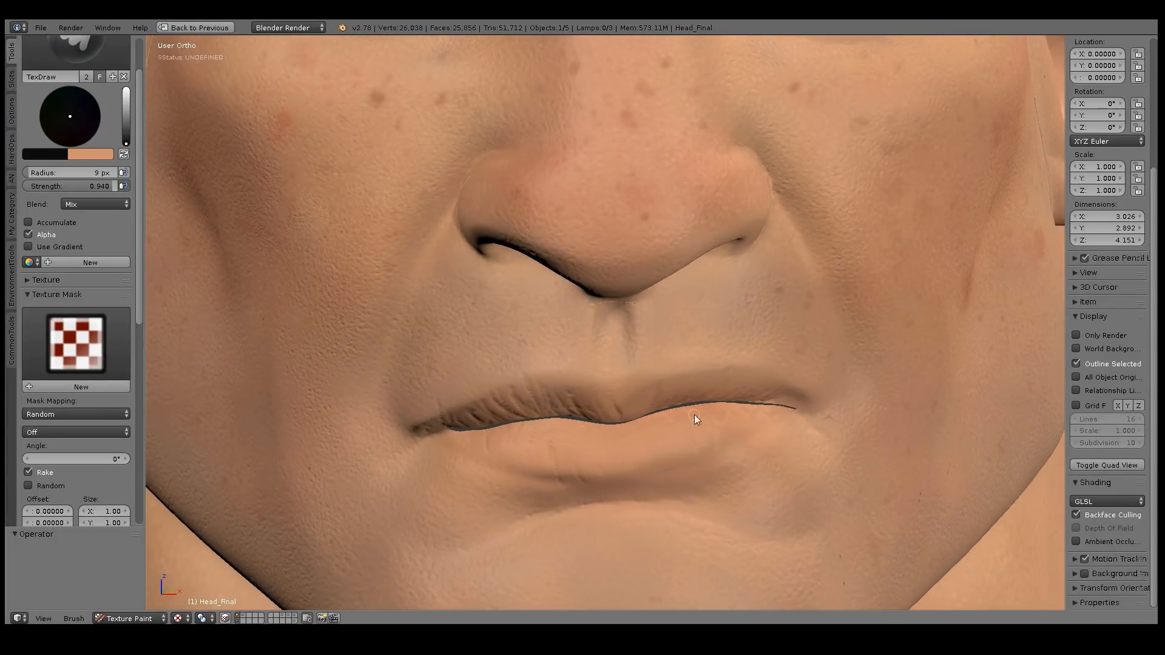
scroll(804, 346, down, 5)
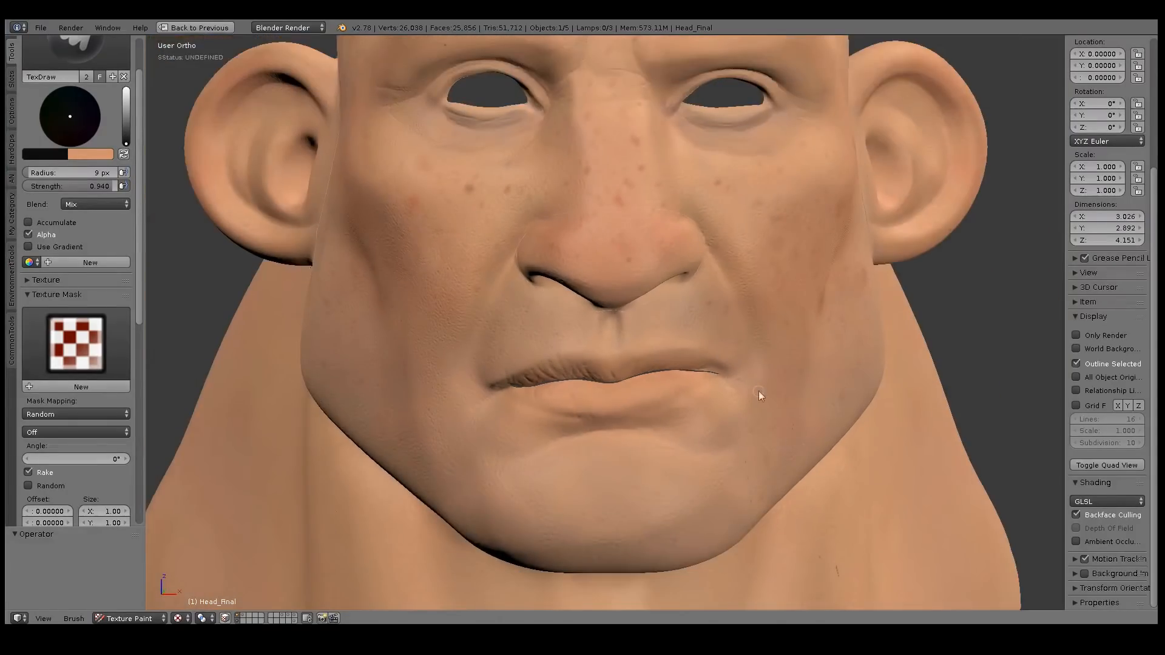
scroll(376, 152, up, 1)
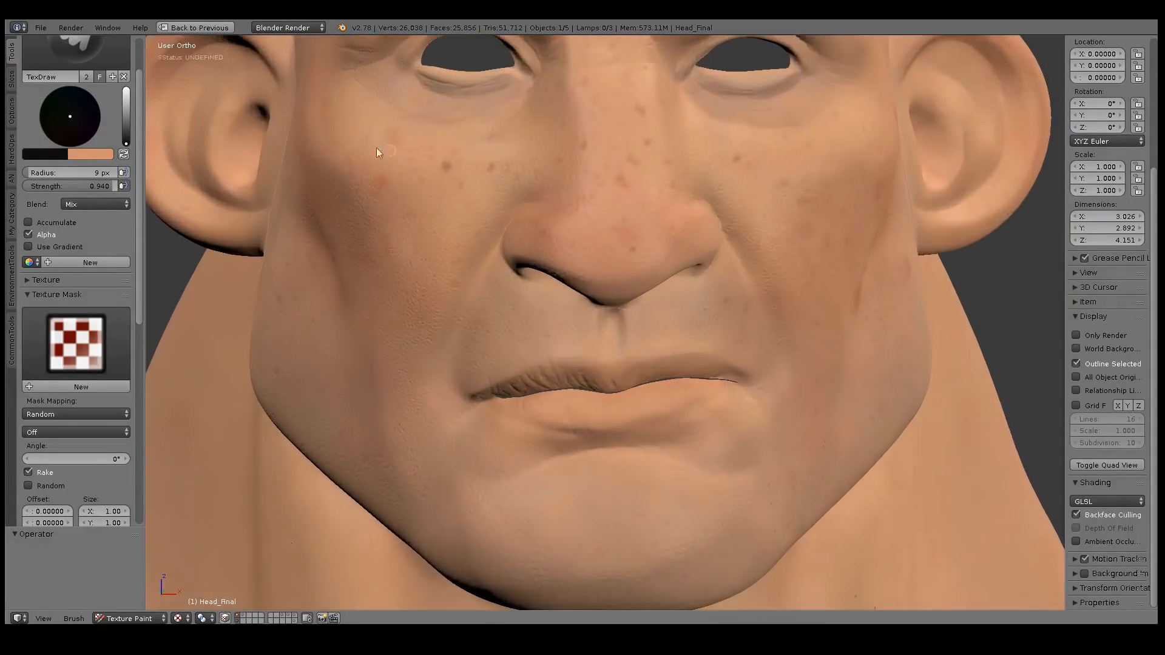
Set the paint colour to white and the brush radius to 12 px, then dab raised bumps onto the nose and cheek moles.
click(124, 97)
scroll(518, 175, up, 2)
click(642, 218)
mouse_move(633, 112)
shift+middle_down()
mouse_move(608, 252)
mouse_move(661, 247)
mouse_move(735, 288)
shift+middle_up()
key(bracketright)
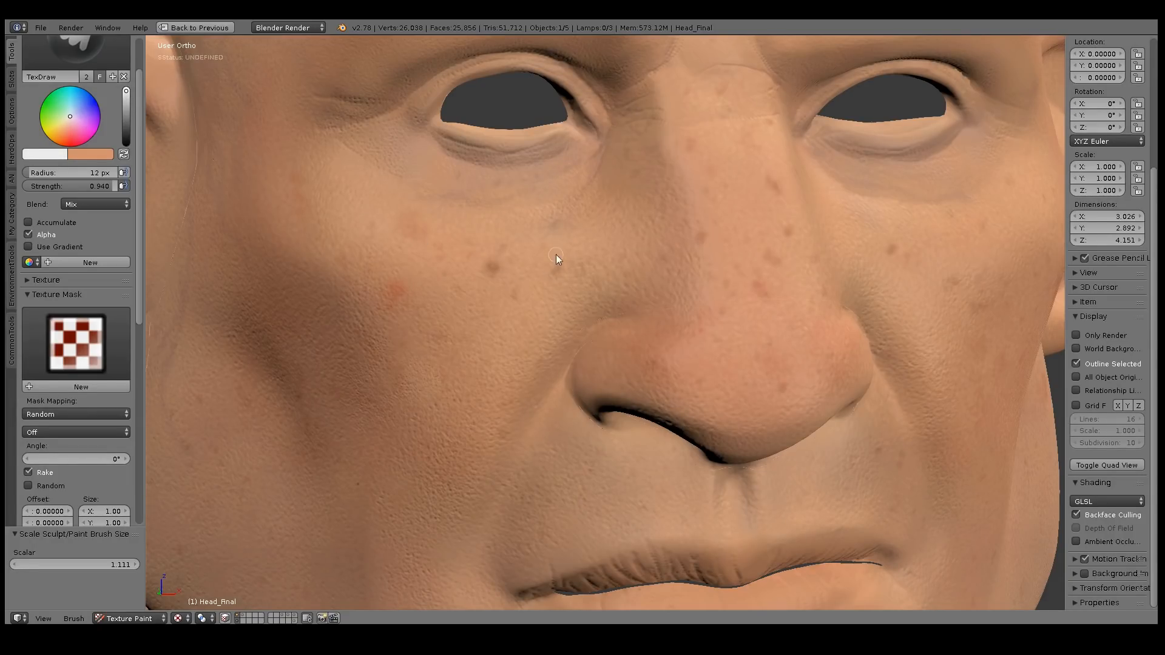
middle_drag(507, 261, 483, 256)
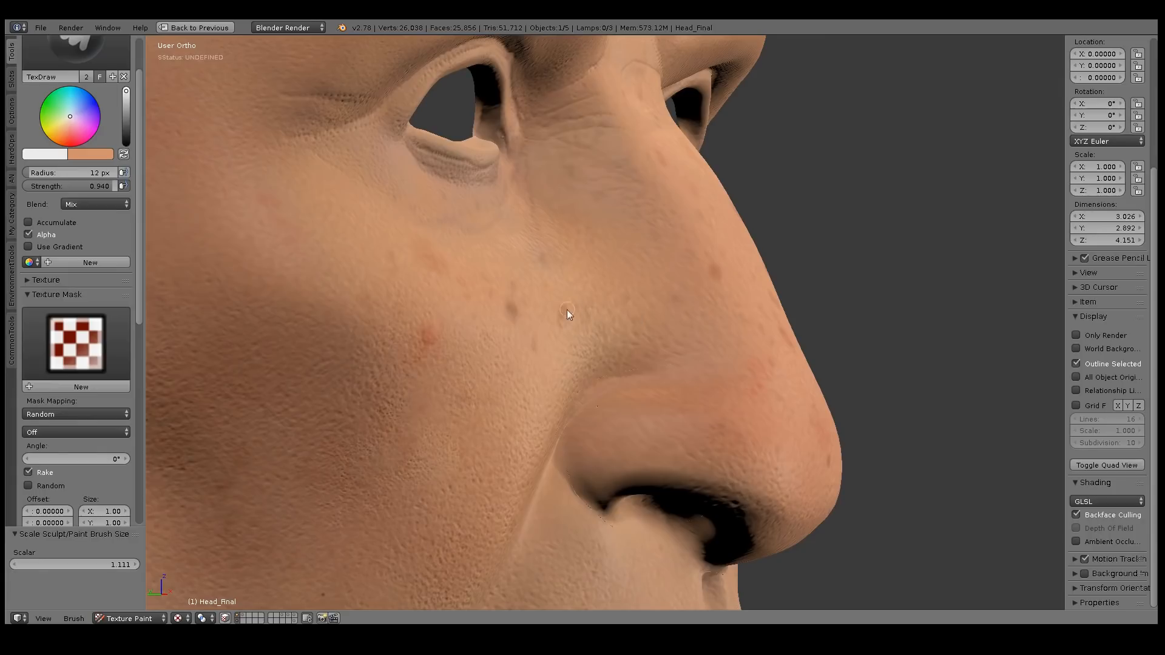
middle_drag(607, 340, 460, 308)
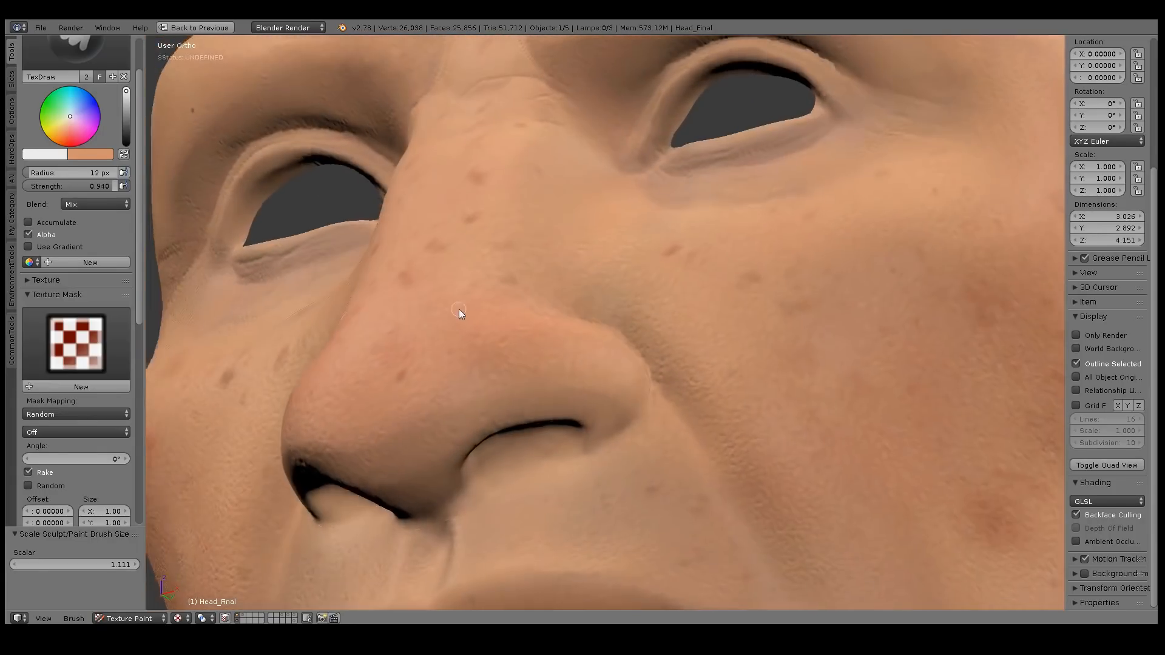
Check the painted bump map in Multitexture shading, then restore GLSL shading and examine the eyes and forehead.
click(1082, 501)
click(1089, 487)
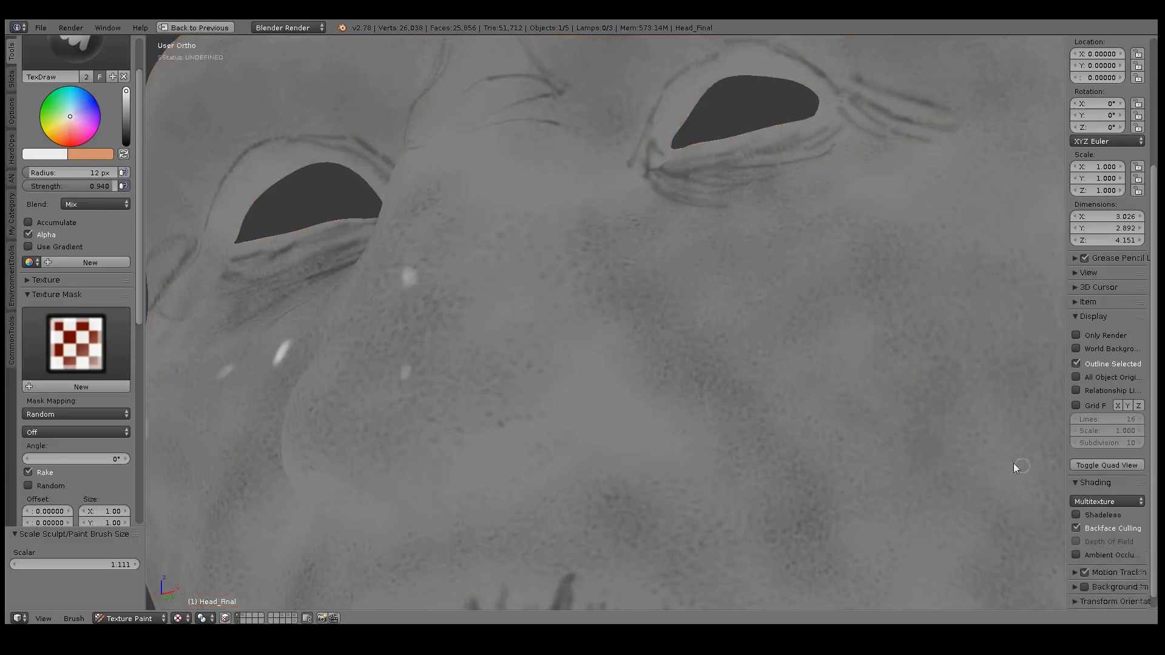
ctrl+middle_drag(818, 375, 871, 496)
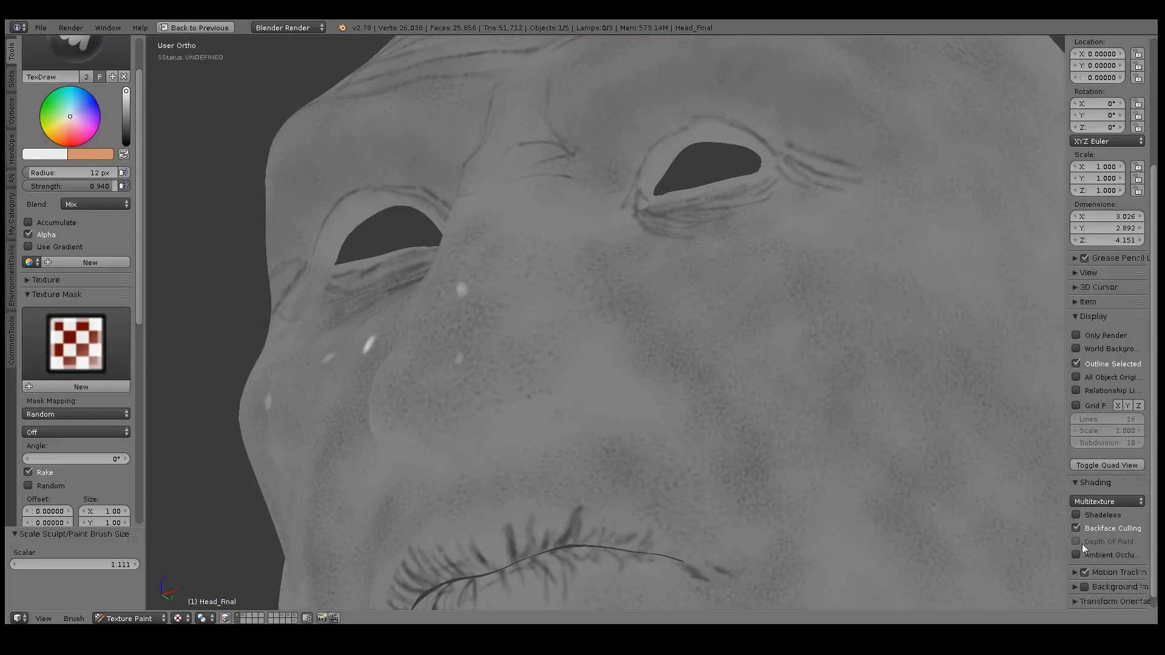
click(1097, 501)
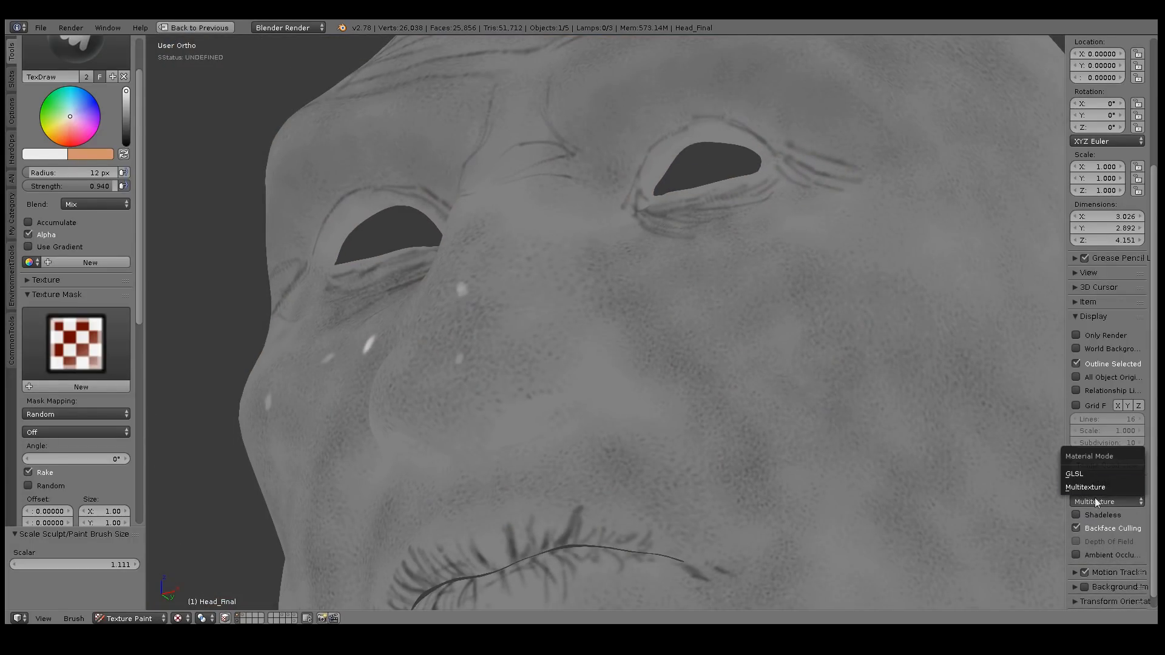
click(1092, 473)
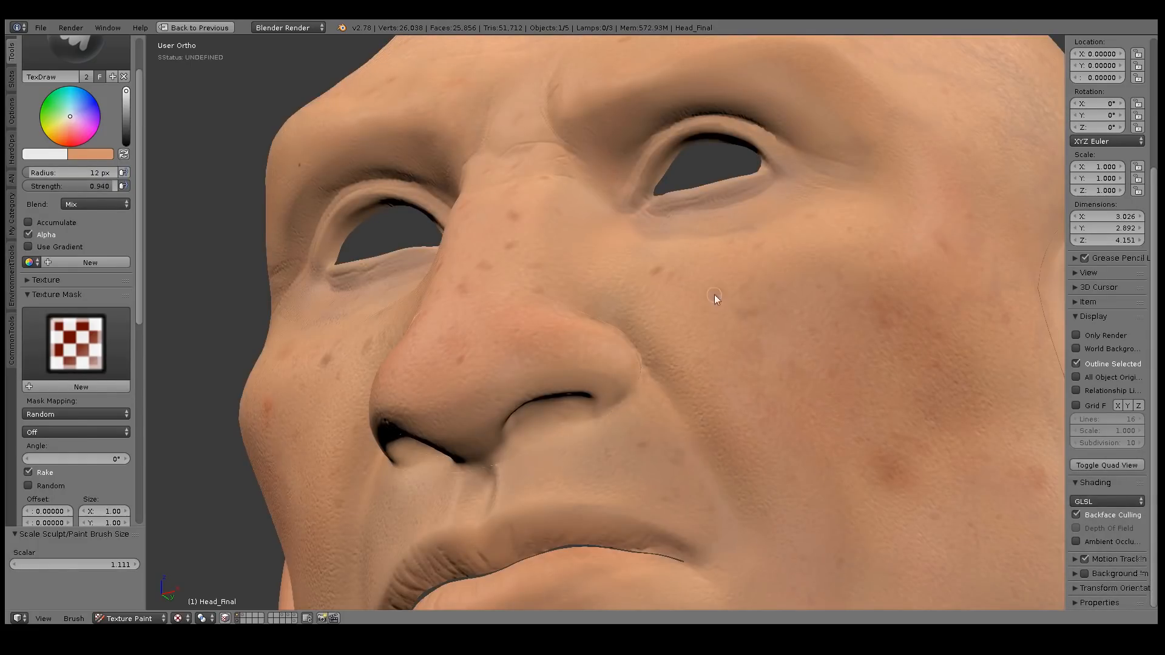
middle_drag(944, 244, 890, 352)
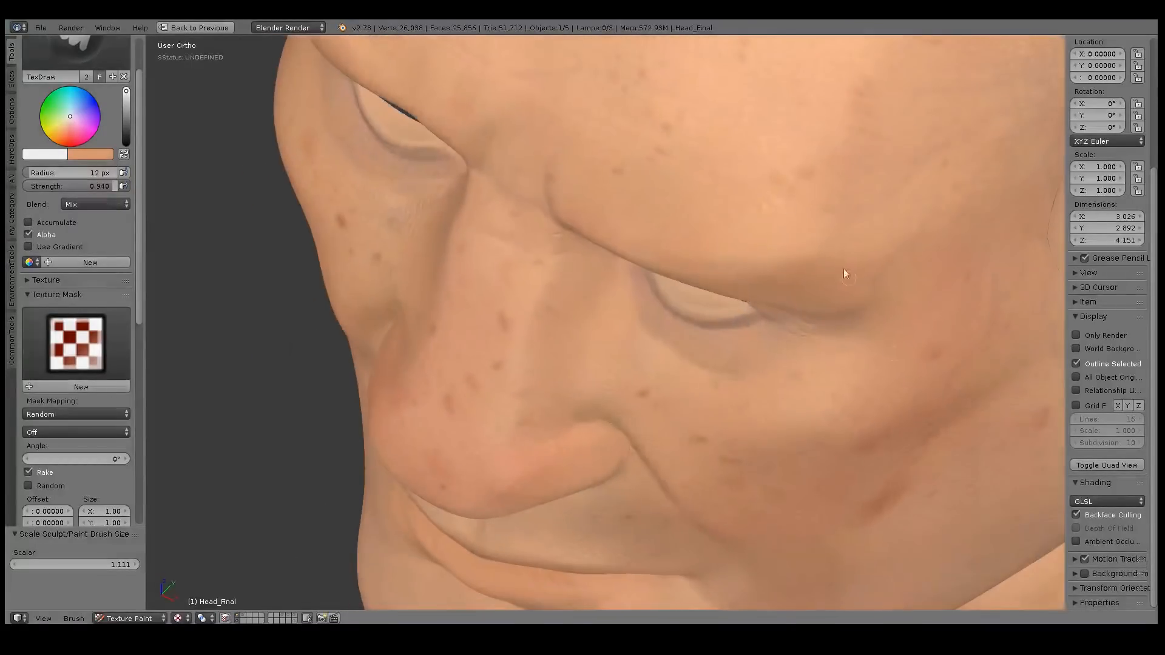
middle_drag(668, 130, 682, 365)
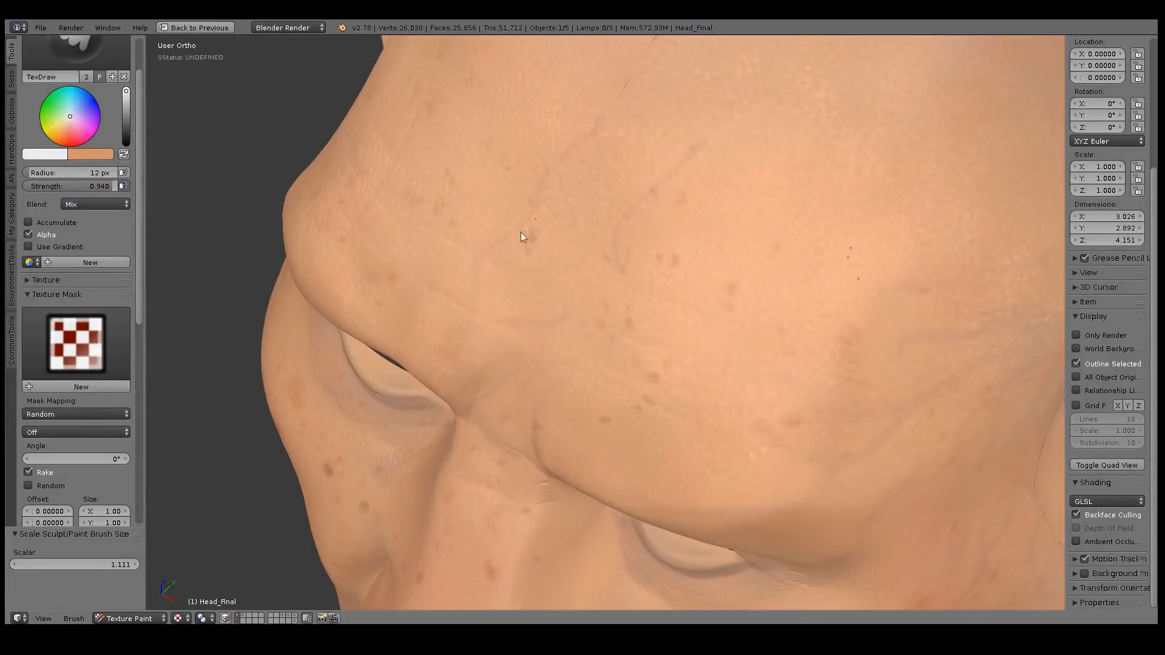
Save the SkinBump image as SkinBump.png in the Textures folder and save over it with 16-bit colour depth.
middle_drag(530, 237, 575, 261)
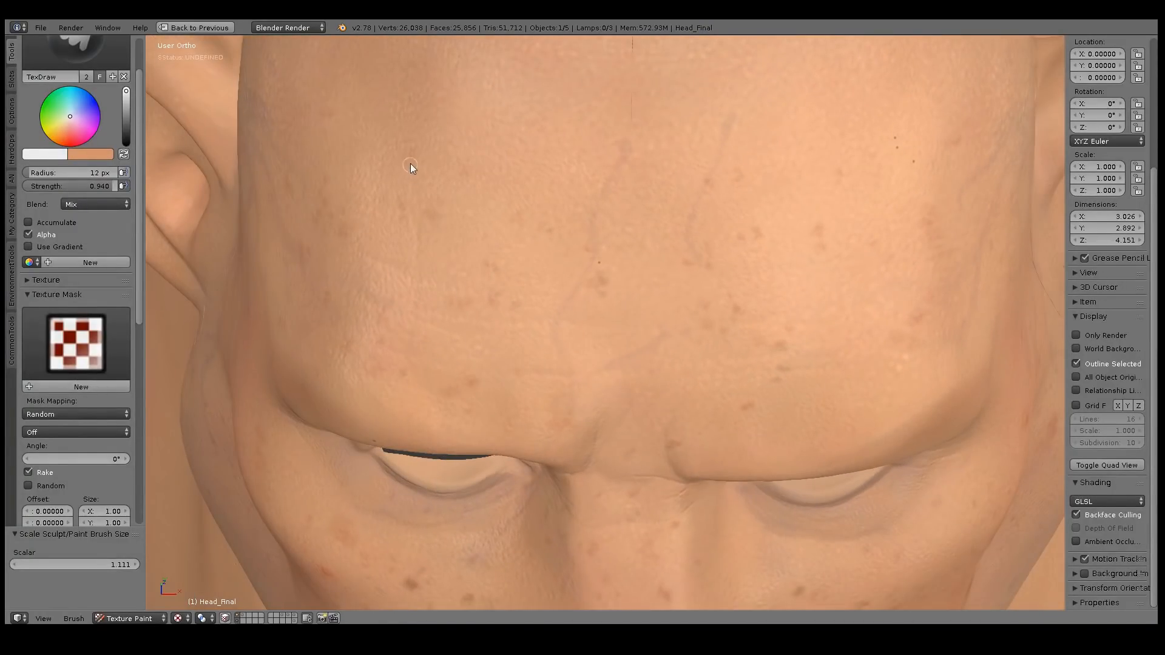
middle_drag(410, 162, 421, 205)
middle_drag(673, 361, 672, 276)
ctrl+middle_drag(631, 328, 552, 280)
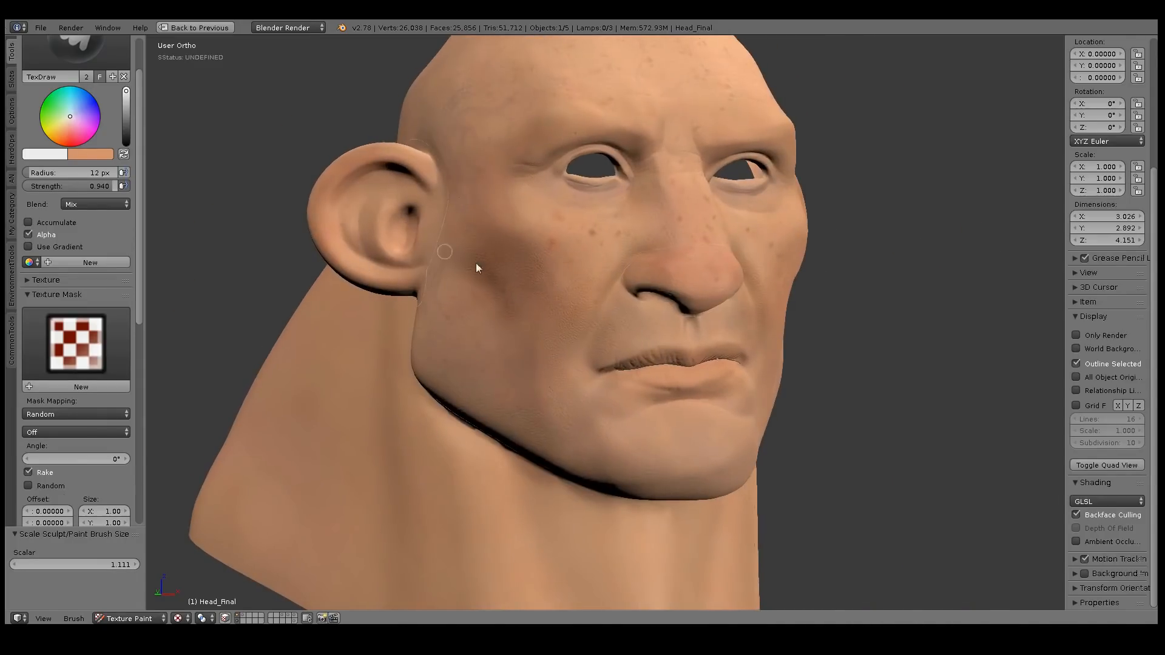
key(ctrl+space)
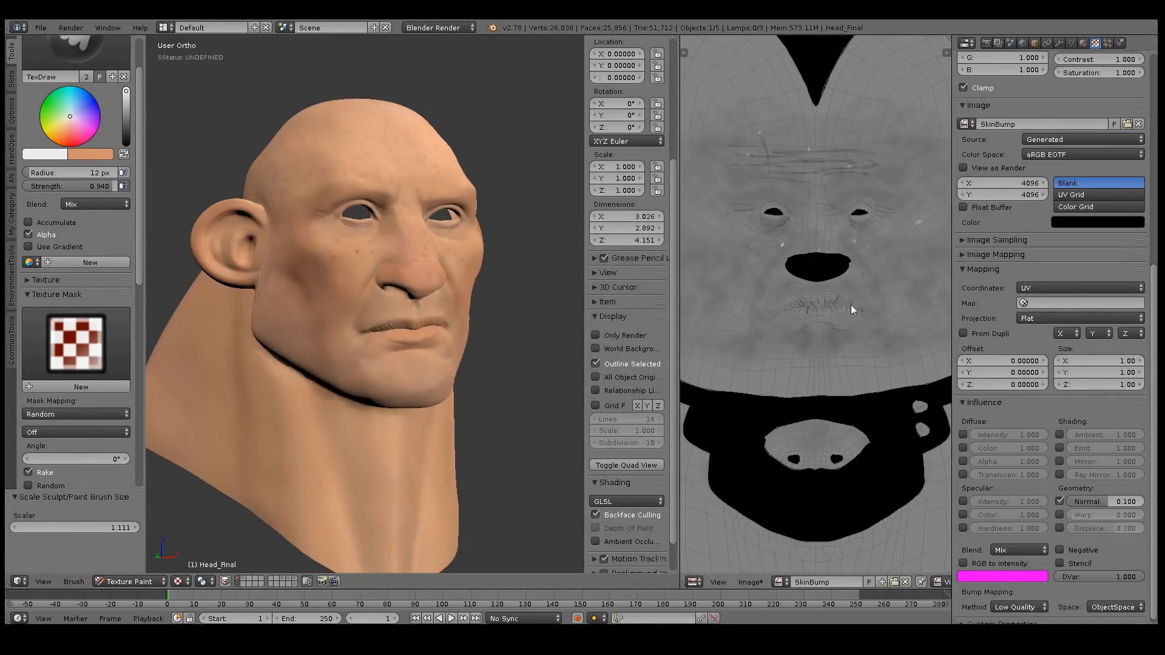
key(F3)
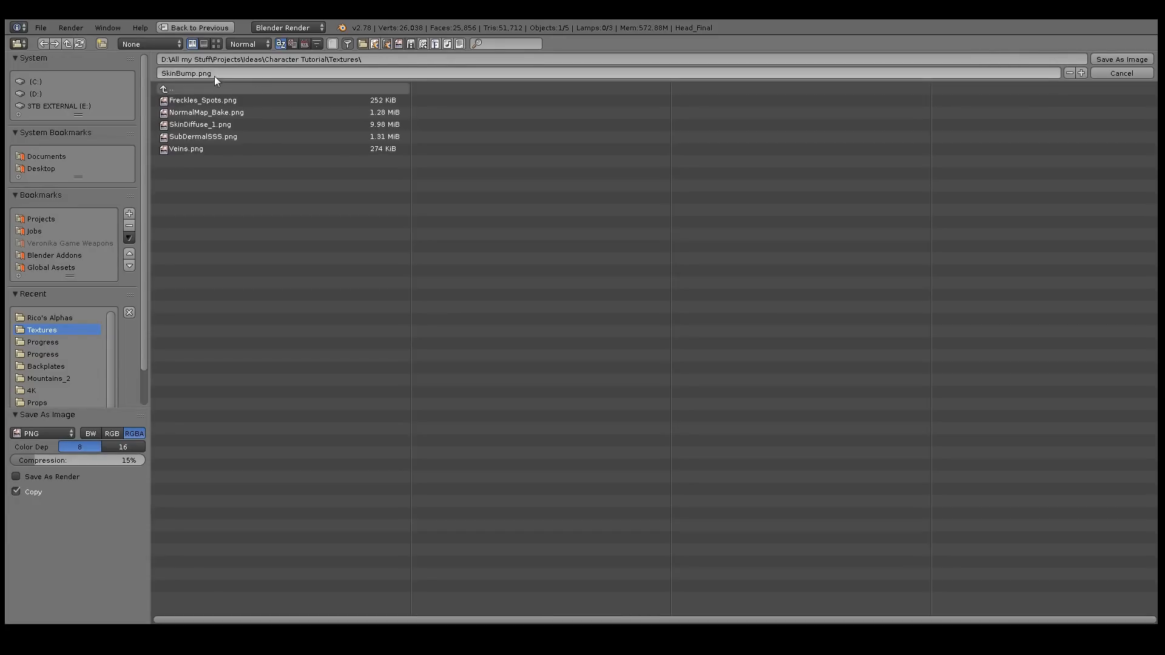
click(1110, 60)
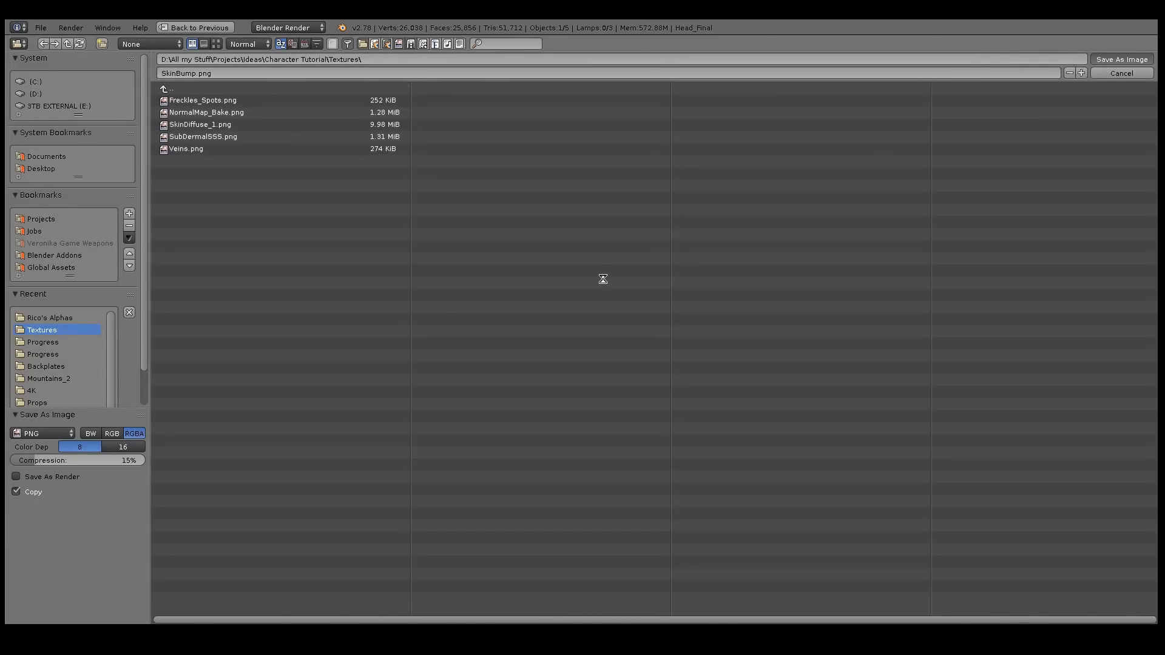
key(F3)
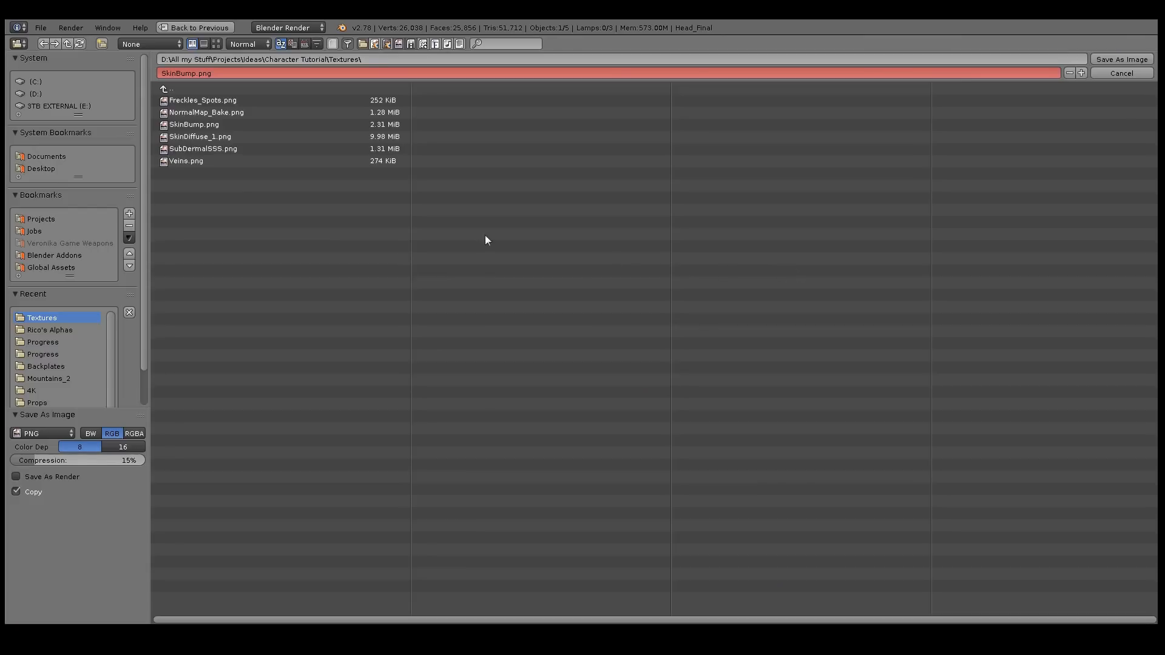
click(122, 449)
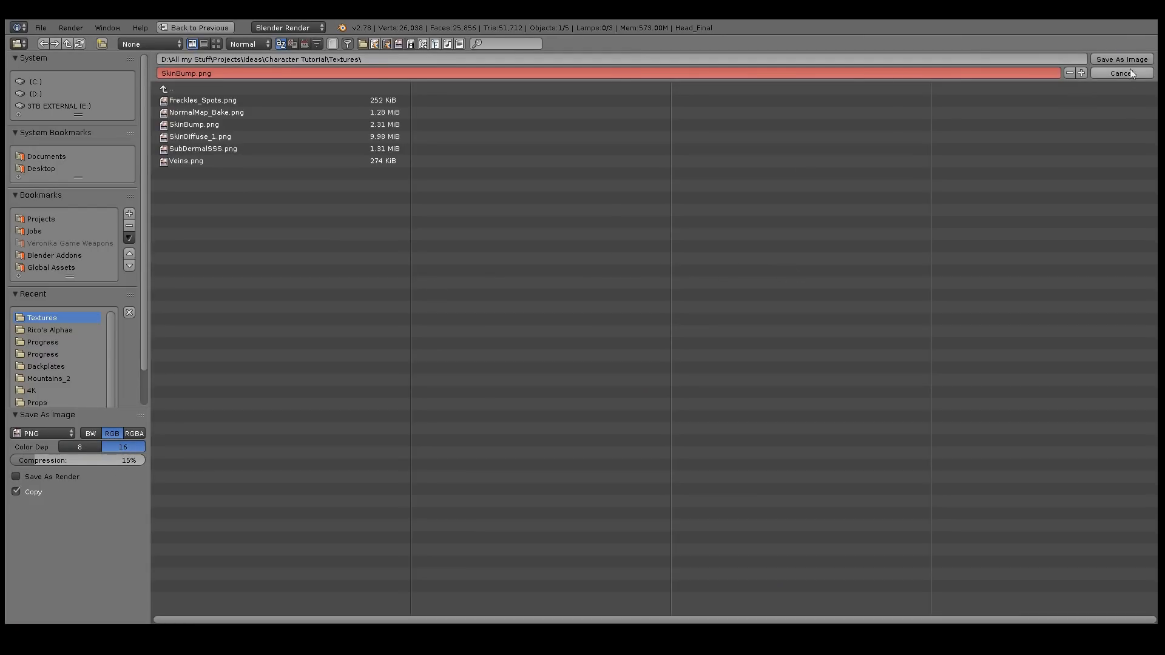
click(1110, 60)
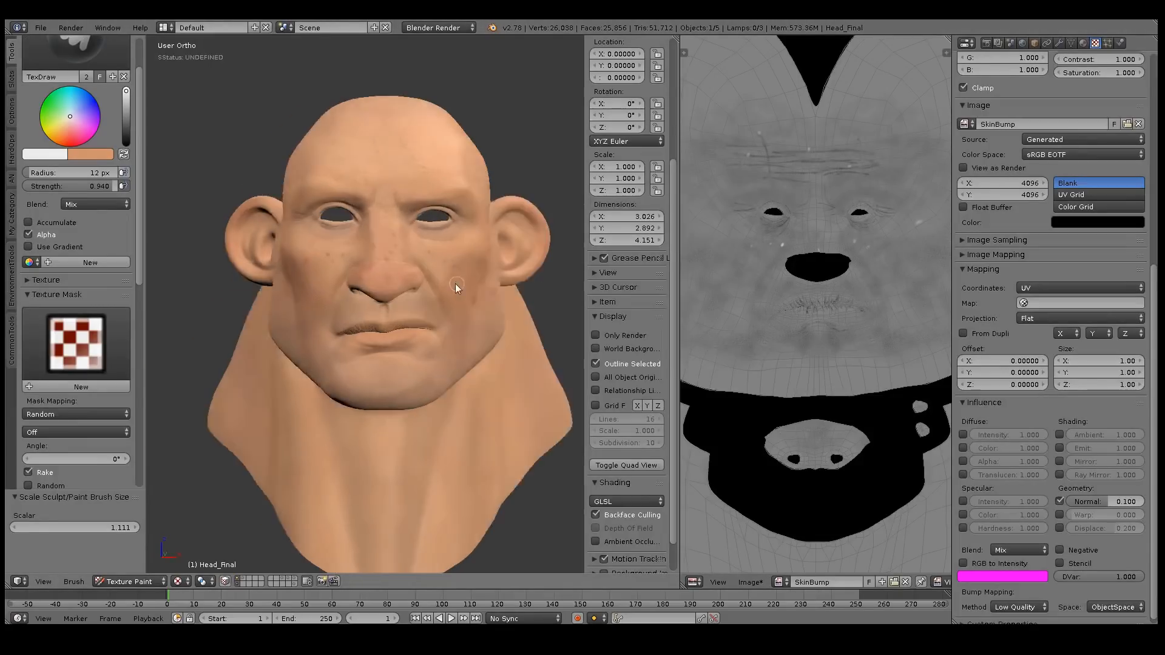
Add a diffuse colour texture paint slot named Spec, 2048 × 2048 px, with a blank black image.
mouse_move(456, 287)
middle_down()
mouse_move(509, 291)
mouse_move(549, 252)
mouse_move(402, 272)
mouse_move(406, 305)
mouse_move(467, 273)
mouse_move(454, 280)
middle_up()
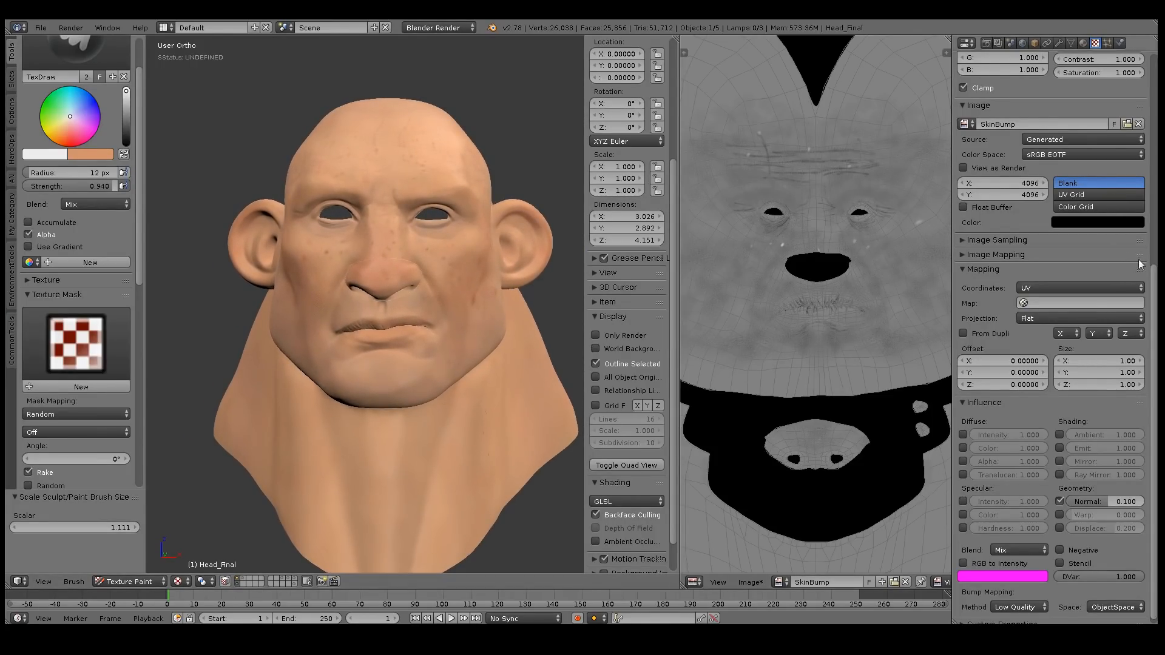
drag(1153, 281, 1154, 79)
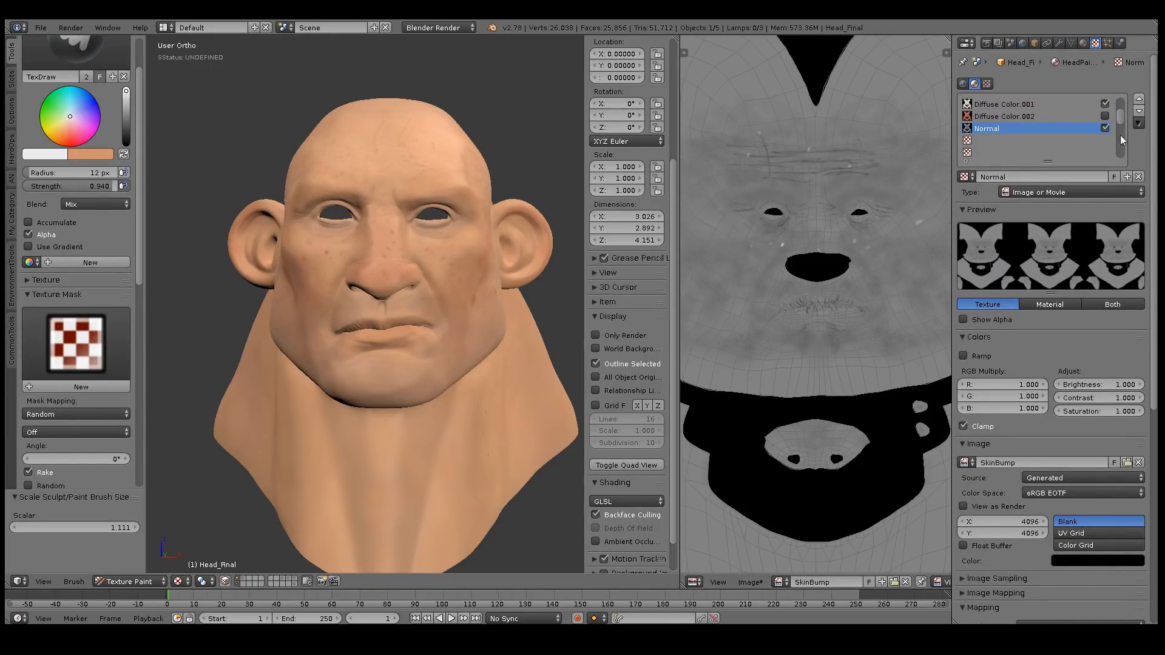
drag(139, 180, 138, 143)
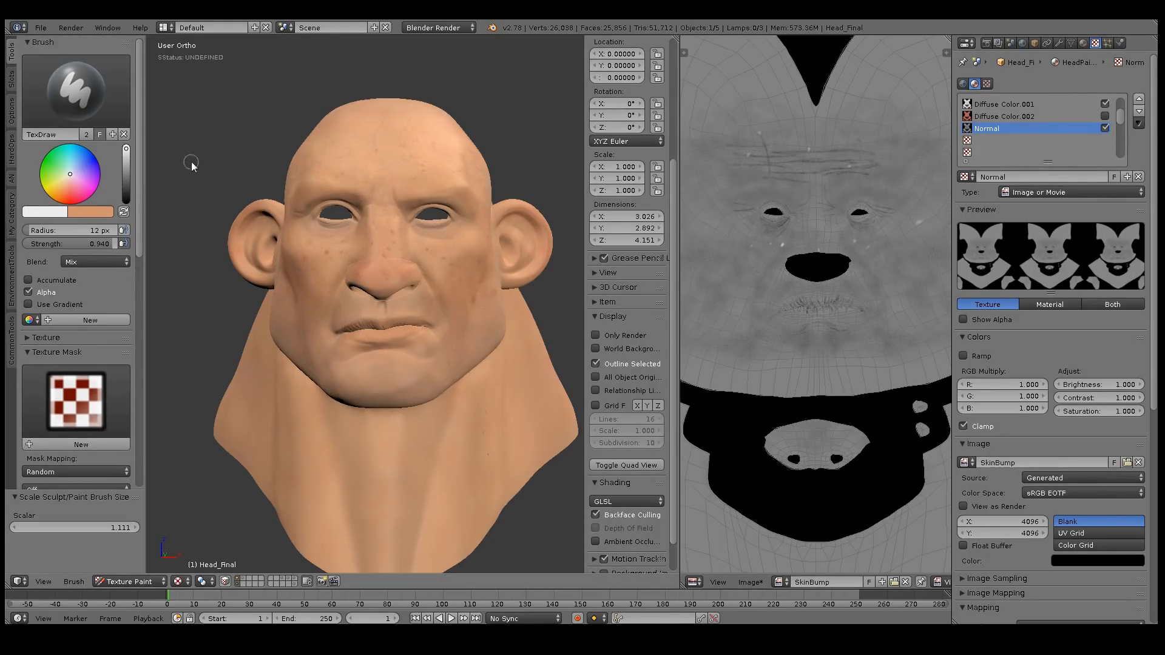
click(12, 80)
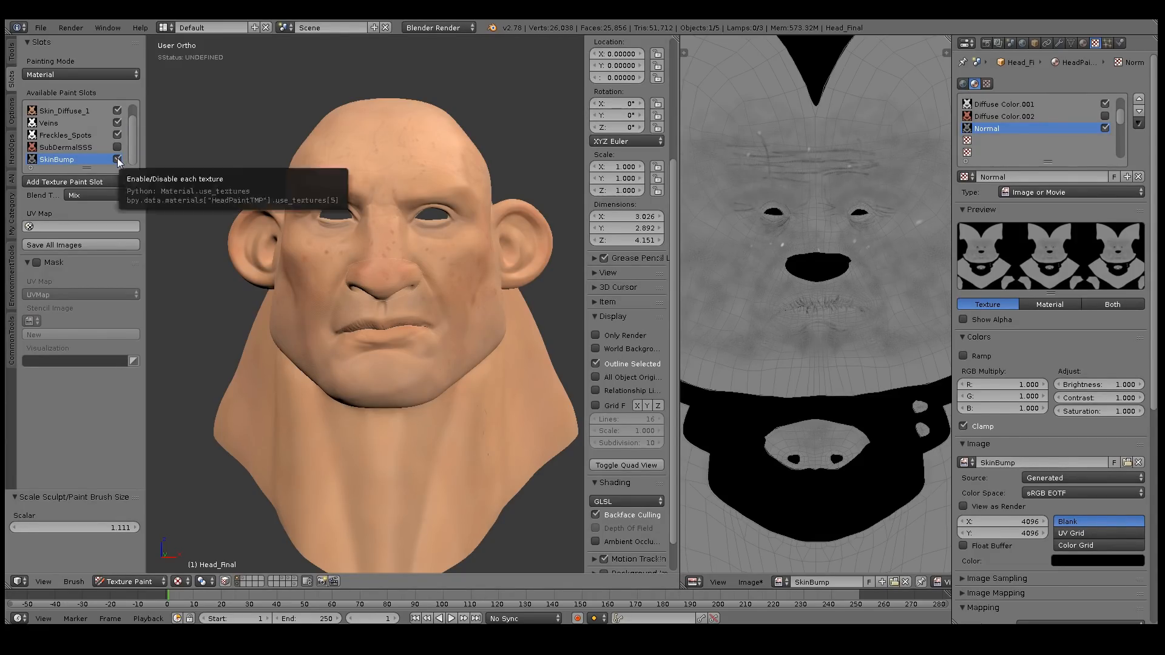
click(108, 74)
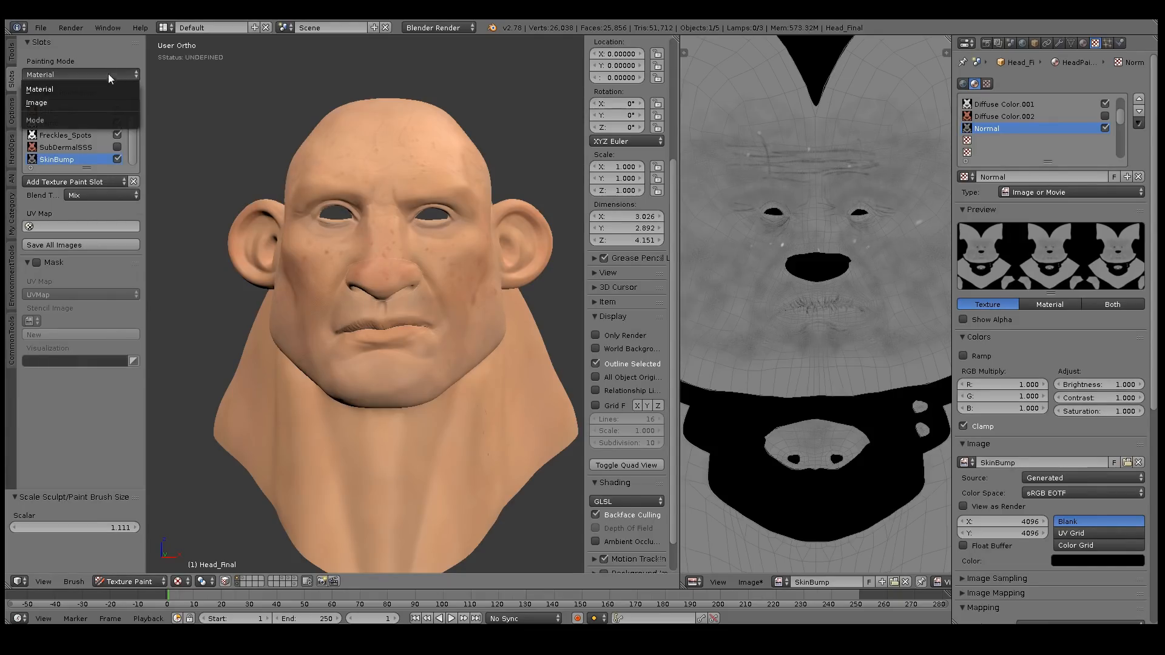
click(98, 181)
click(85, 196)
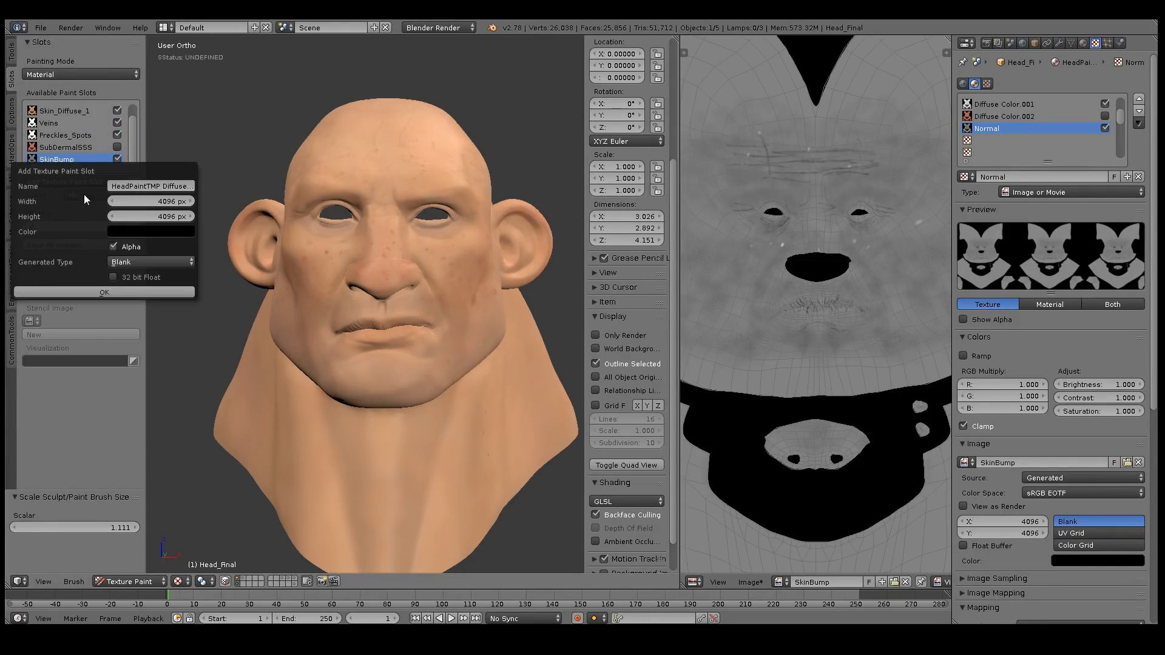
text(Spec)
key(Tab)
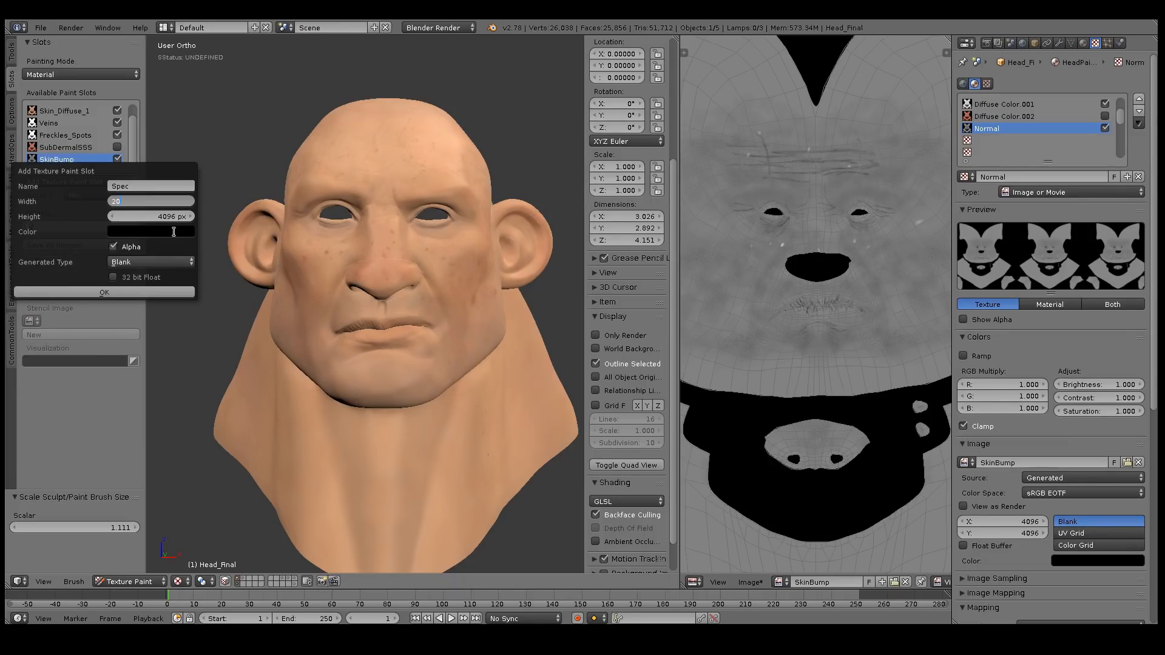
key(Tab)
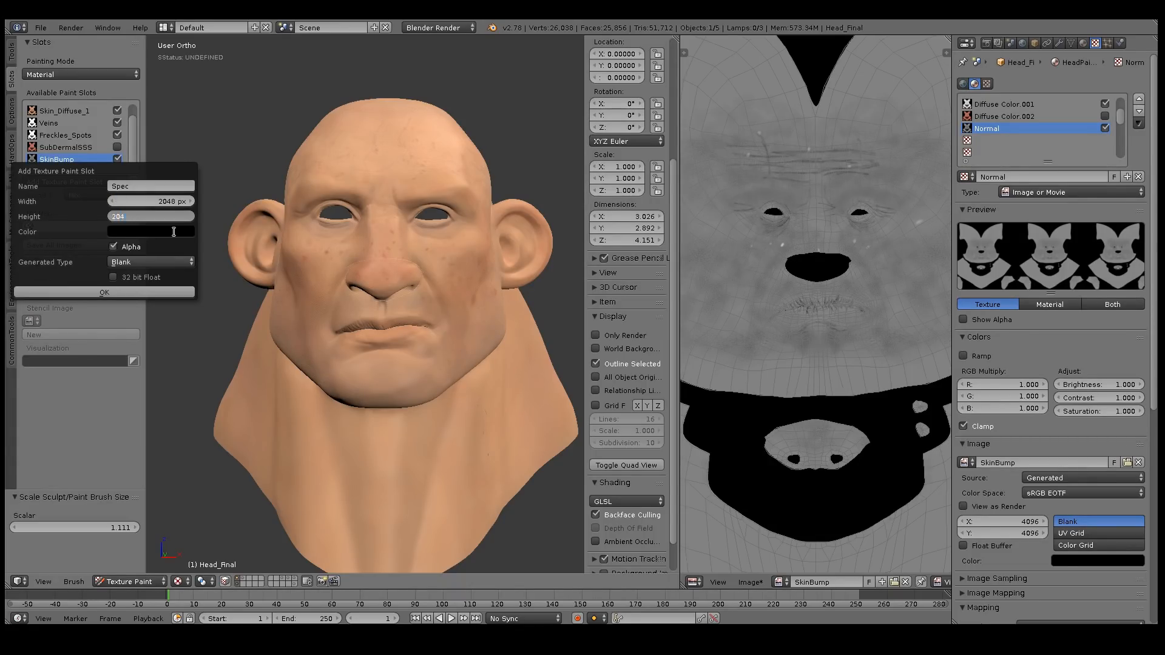
text(2048)
click(181, 291)
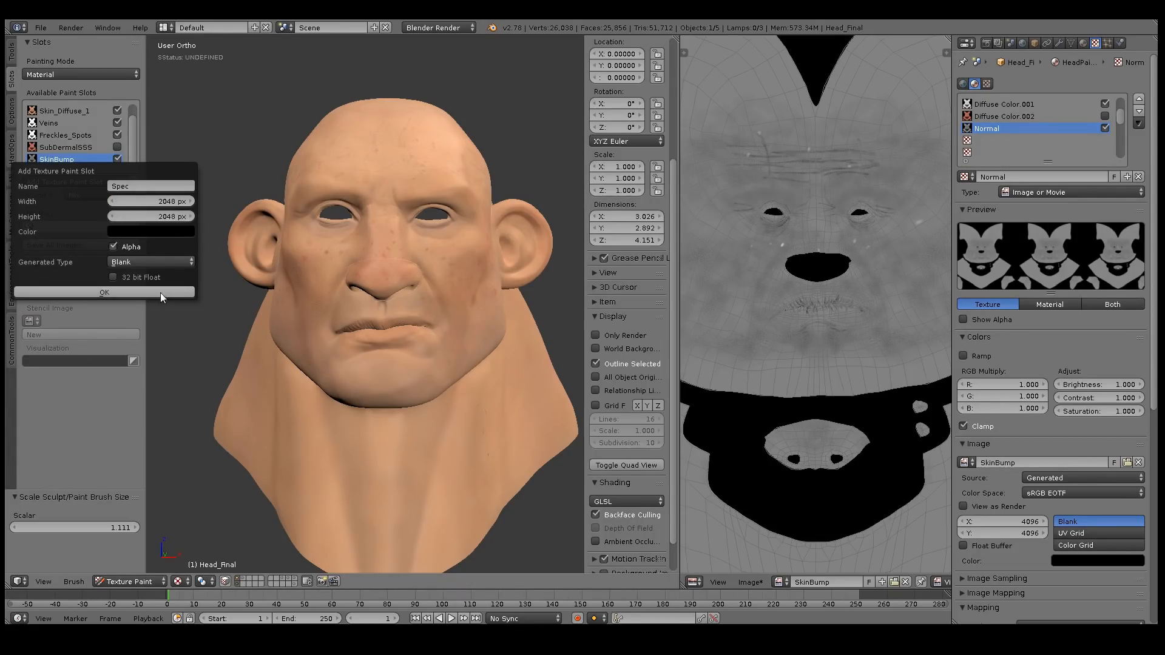
Switch to the Fill brush and set its colour to a very dark grey.
middle_drag(229, 253, 234, 248)
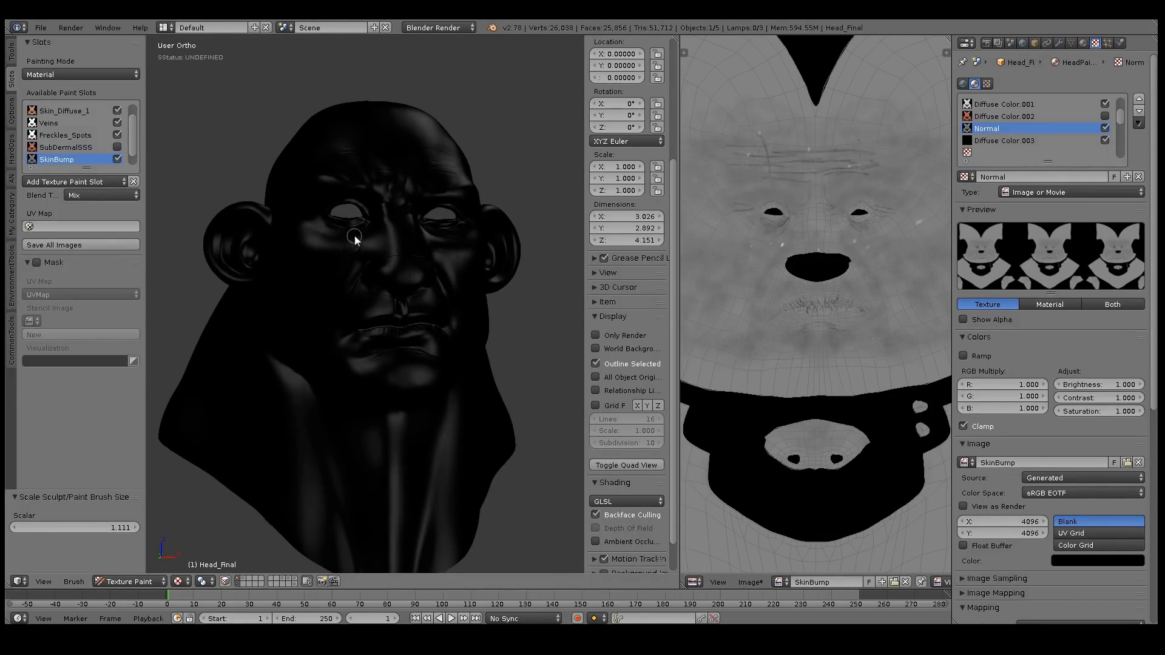
scroll(359, 238, up, 3)
scroll(382, 242, up, 3)
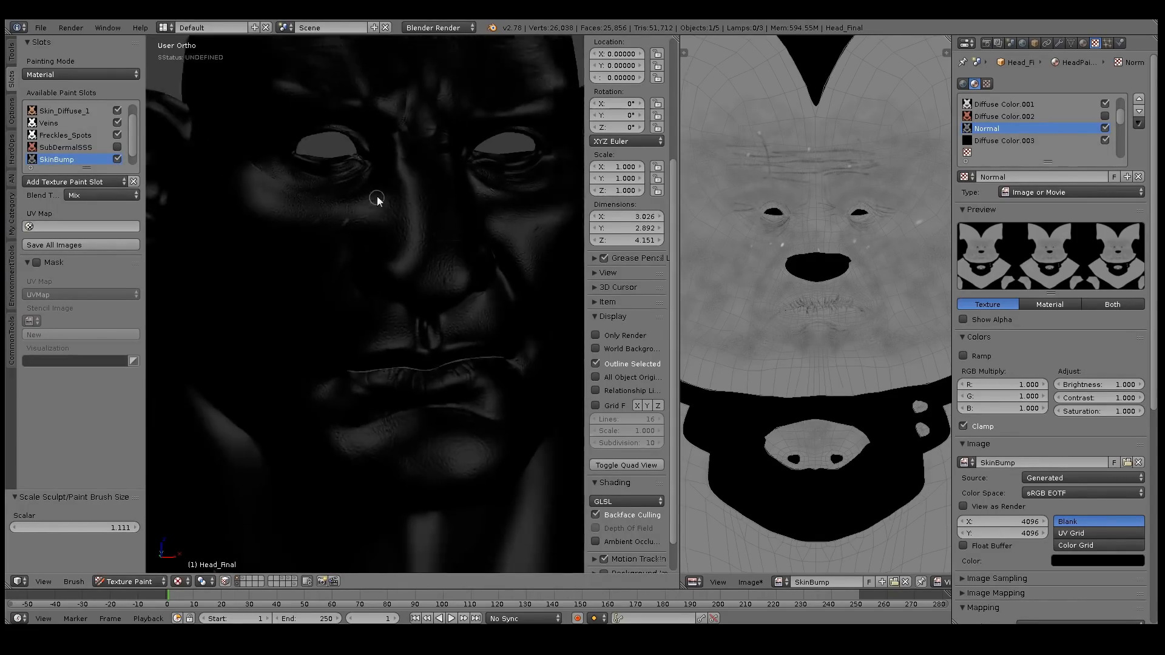
middle_drag(386, 224, 372, 226)
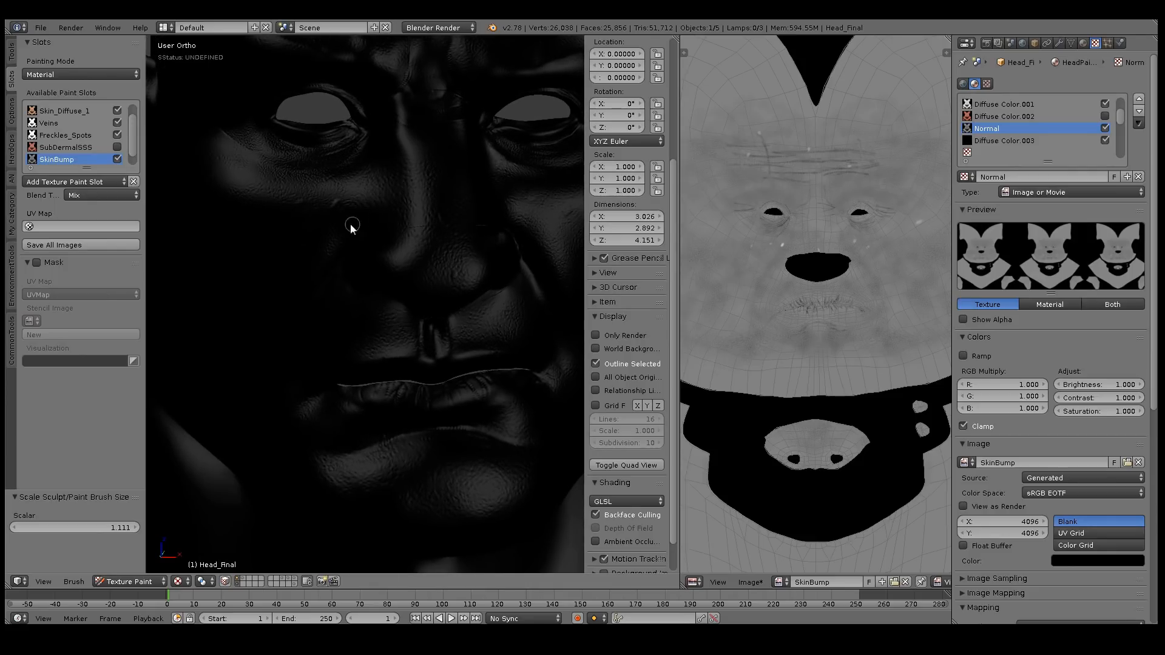
click(15, 56)
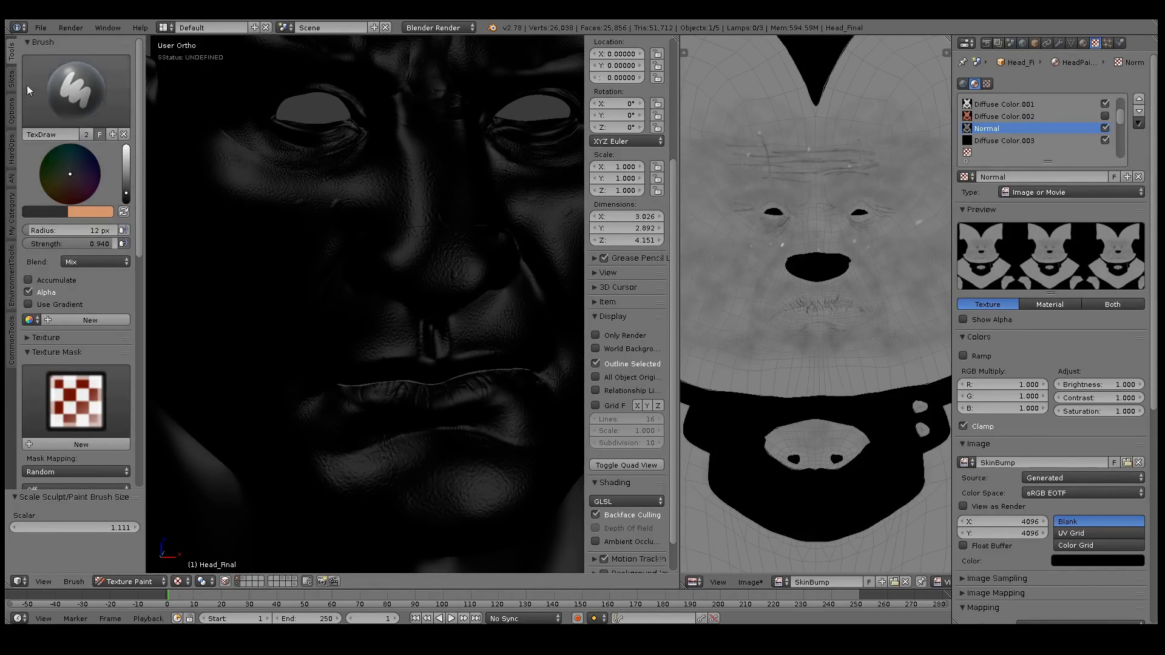
click(74, 108)
click(98, 159)
drag(126, 182, 127, 193)
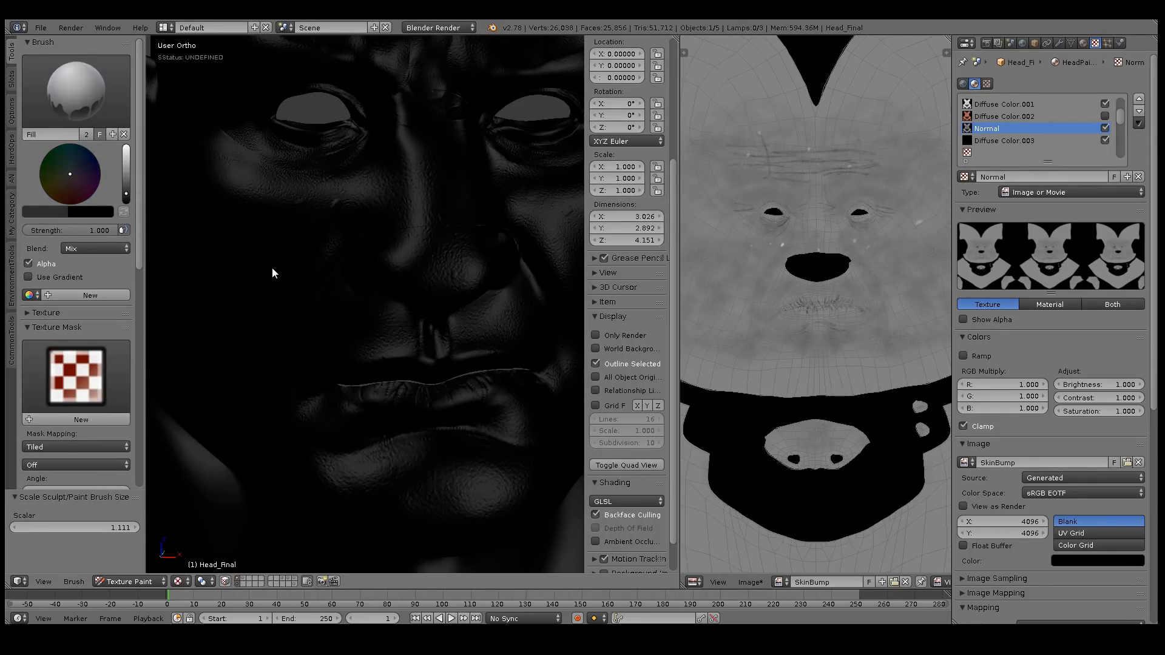
middle_drag(272, 267, 342, 195)
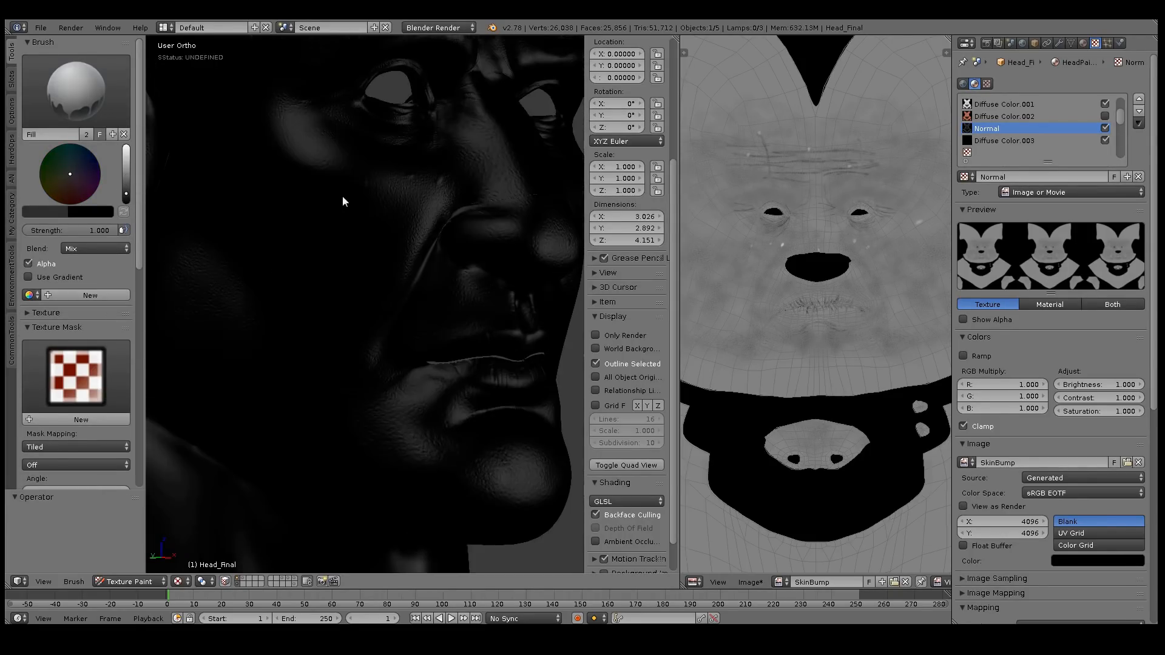
Make Spec the active paint slot and fill the whole head with the dark grey.
click(13, 81)
scroll(119, 162, down, 1)
click(67, 160)
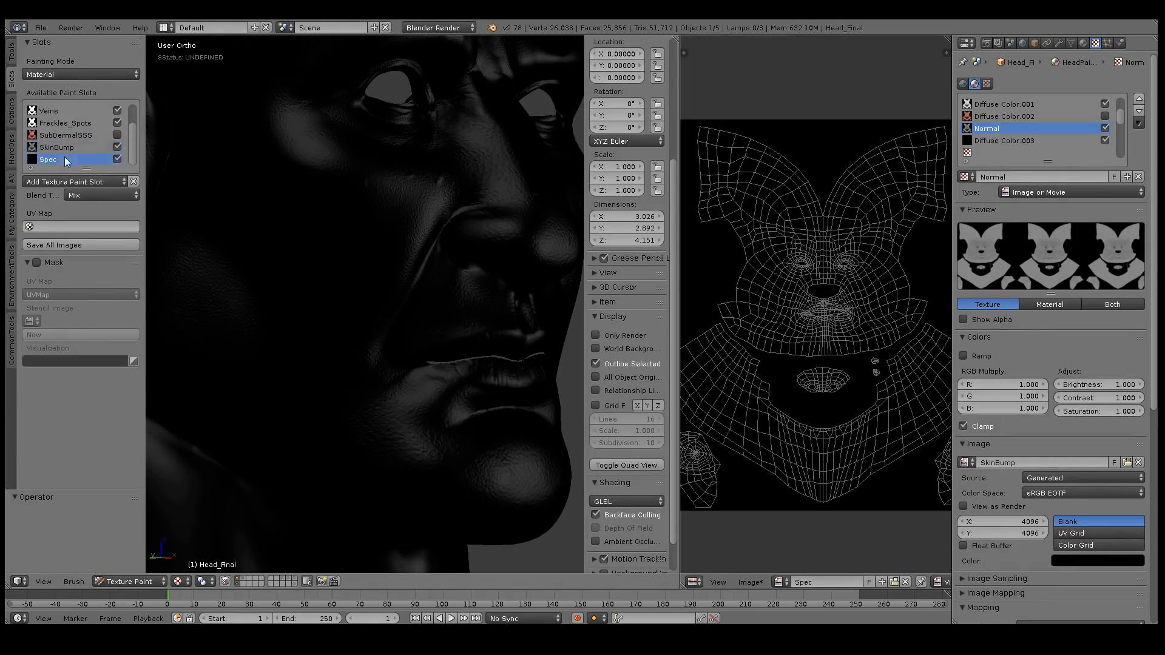
click(12, 63)
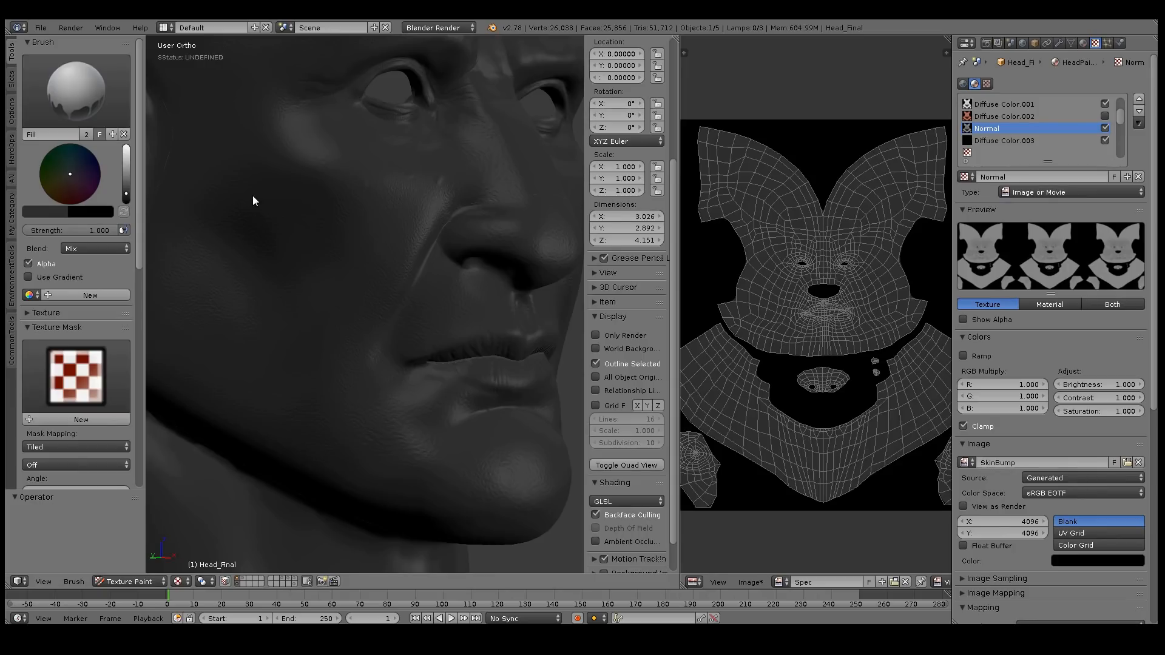
mouse_move(253, 195)
middle_down()
mouse_move(176, 189)
mouse_move(198, 196)
middle_up()
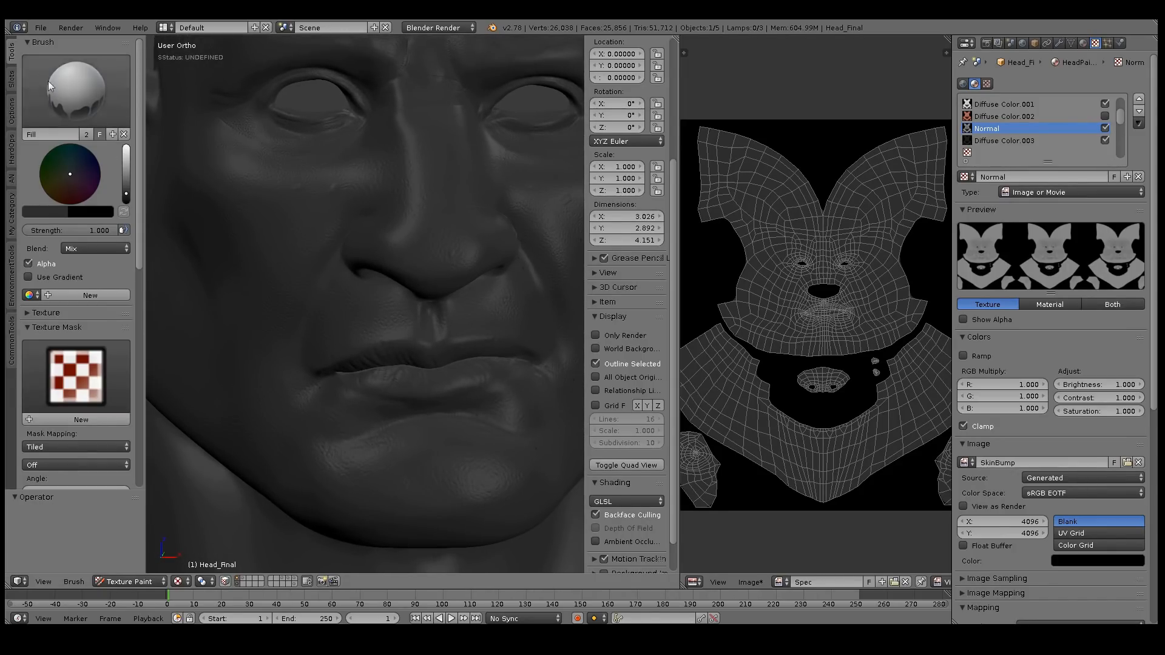
Set up the TexDraw brush with light grey, 31 px radius and 0.524 strength, undoing the test stroke under the eye.
click(88, 115)
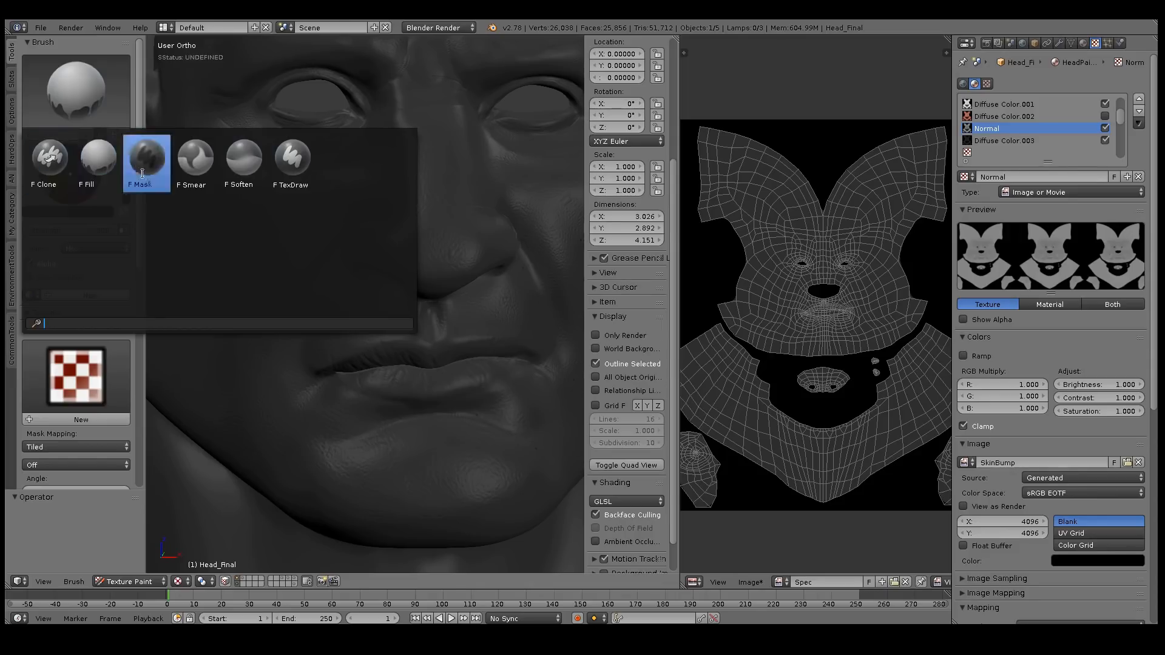
click(292, 159)
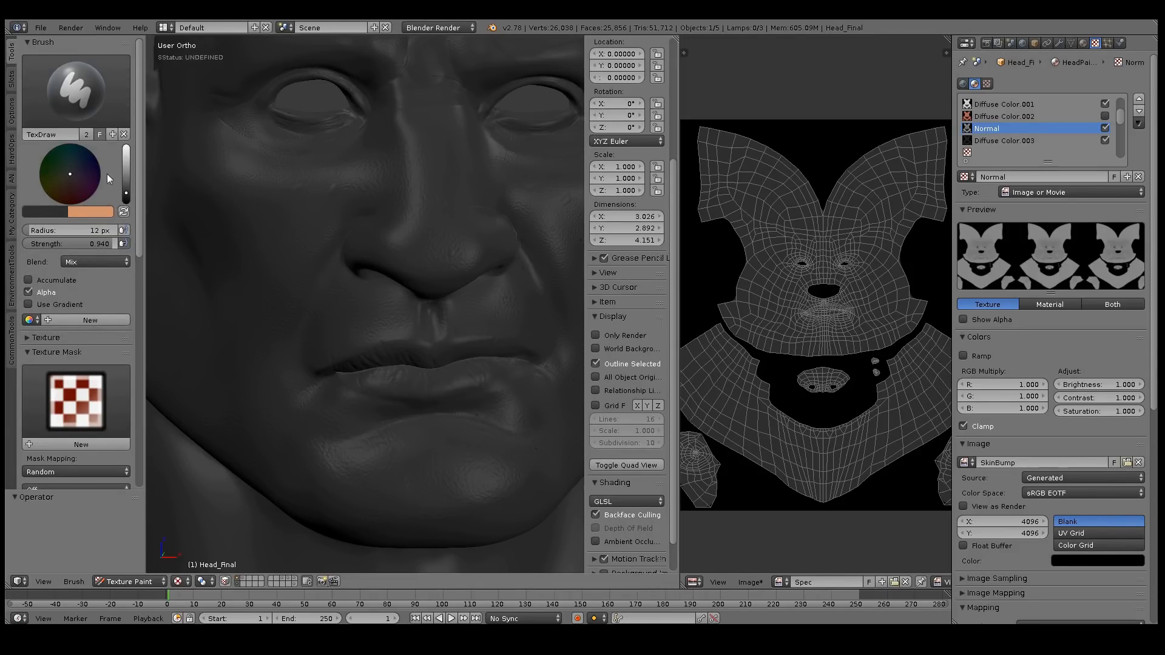
mouse_move(127, 166)
mouse_down()
mouse_move(126, 176)
mouse_move(127, 158)
mouse_up()
key(bracketright)
key(bracketright)
key(bracketright)
key(bracketright)
key(bracketright)
key(bracketright)
key(bracketright)
key(bracketright)
key(bracketright)
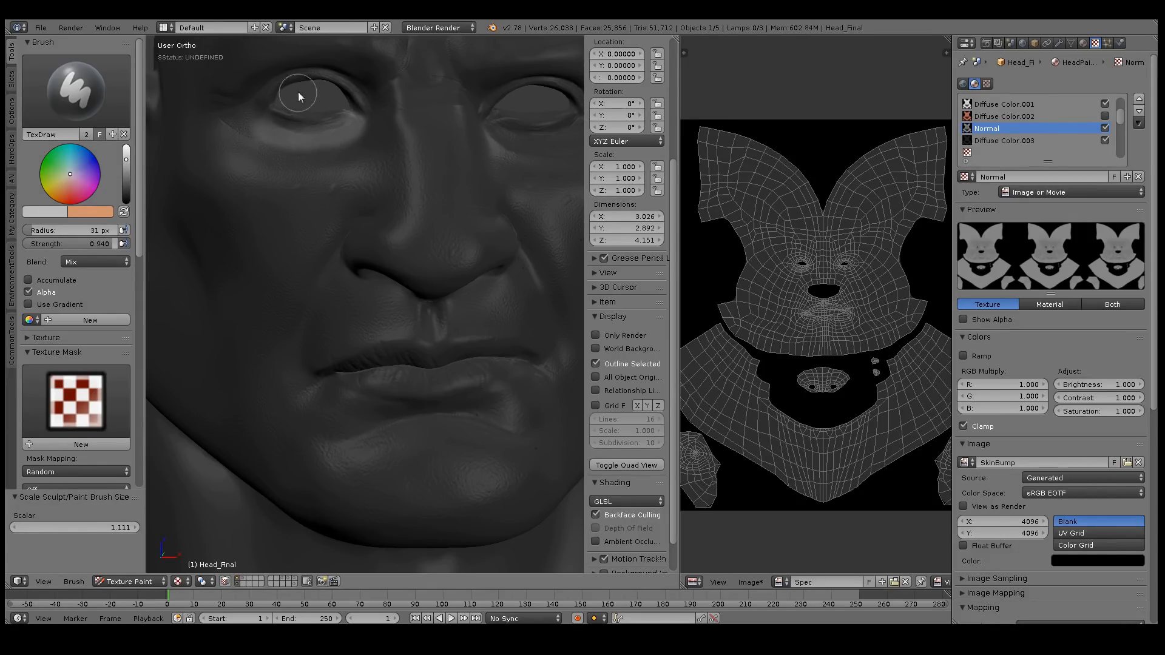
key(ctrl+z)
drag(89, 246, 74, 246)
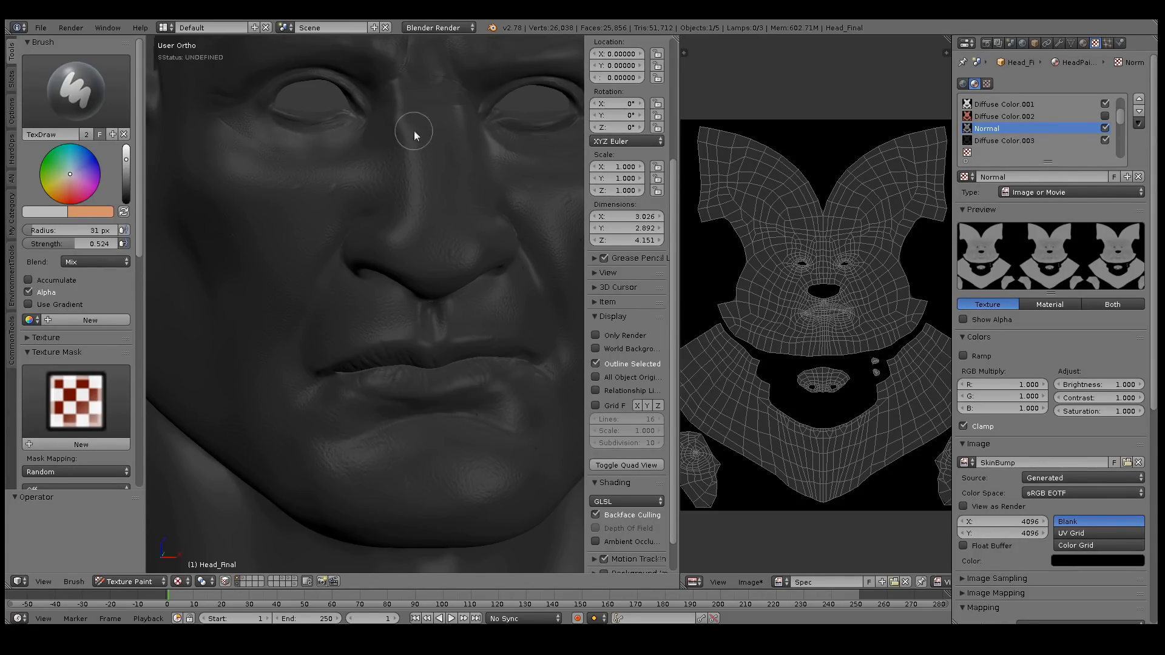
Paint lighter grey specular areas around the eyelids and inner corners of both eyes on the Spec map.
middle_drag(497, 119, 455, 139)
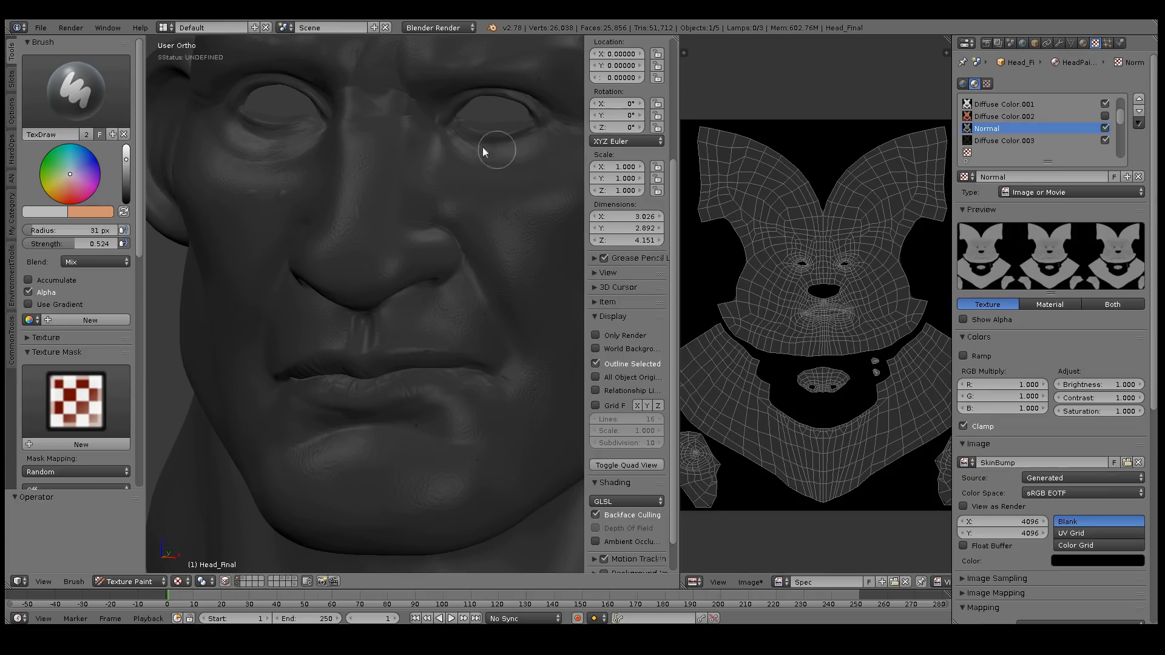
middle_drag(499, 93, 459, 181)
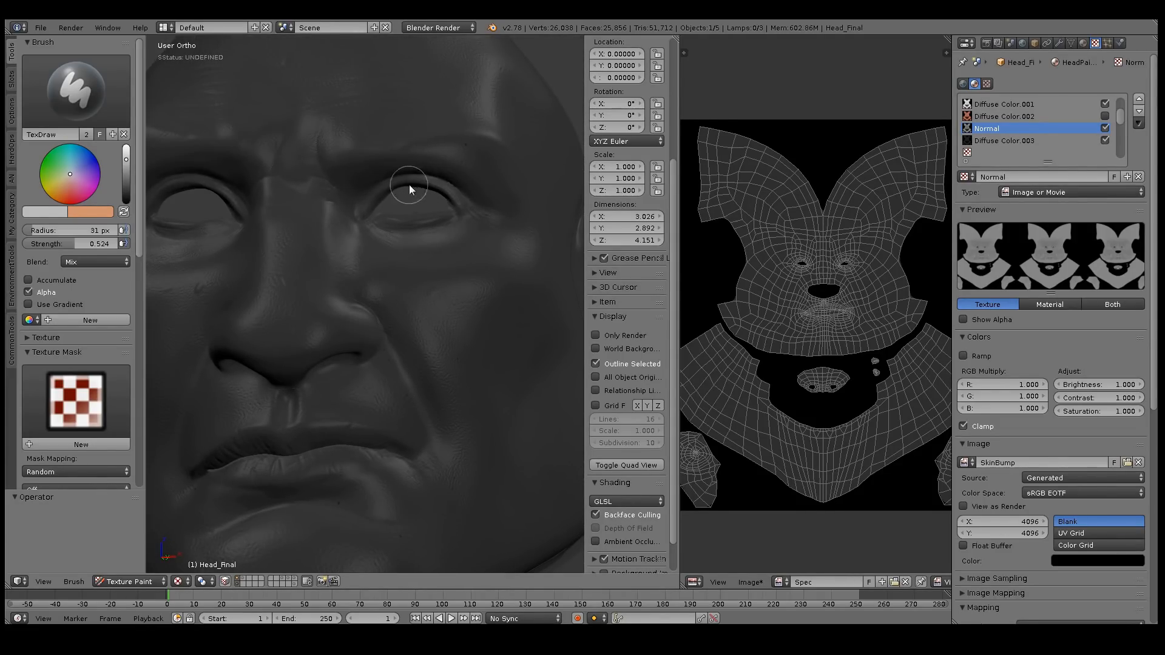
mouse_move(285, 206)
middle_down()
mouse_move(260, 216)
mouse_move(294, 198)
middle_up()
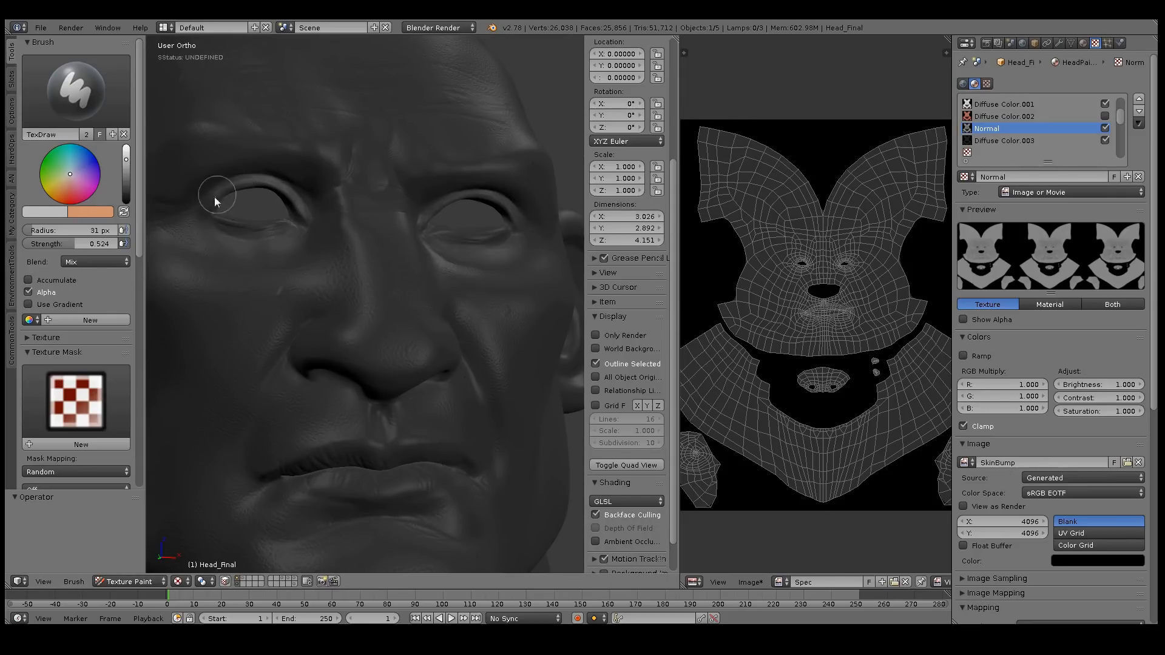
mouse_move(307, 231)
mouse_down()
mouse_move(257, 246)
mouse_move(299, 235)
mouse_up()
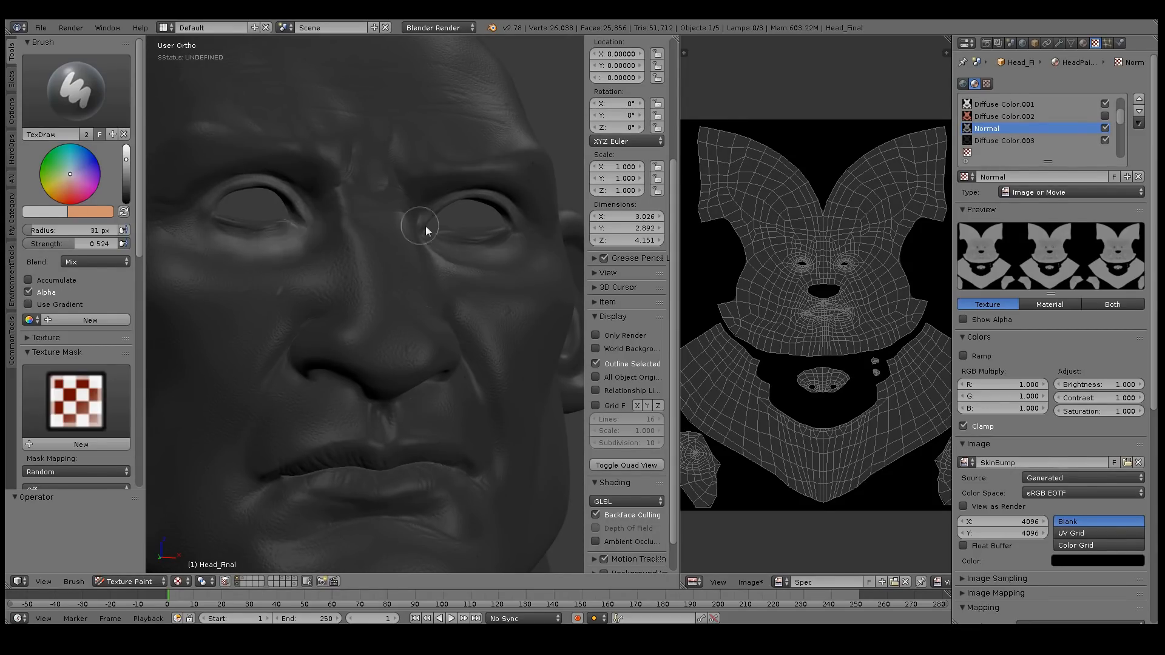
middle_drag(527, 257, 436, 350)
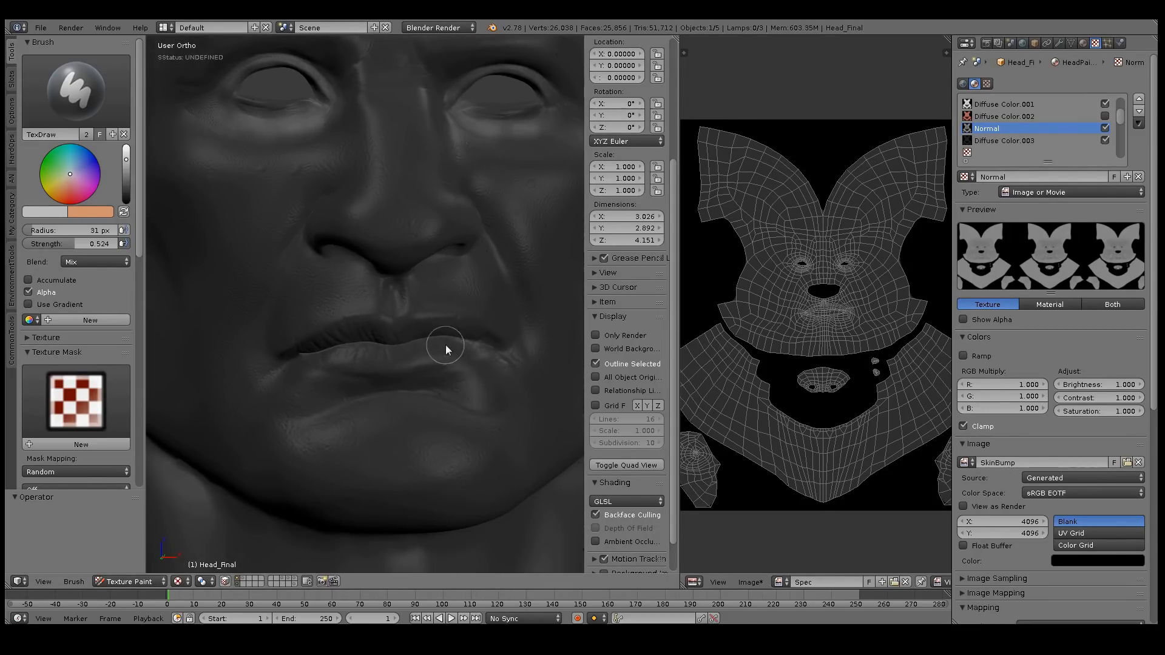
Paint the lips lighter grey on the Spec map and lighten the nose area with the brush radius raised to 78 px.
drag(330, 361, 481, 356)
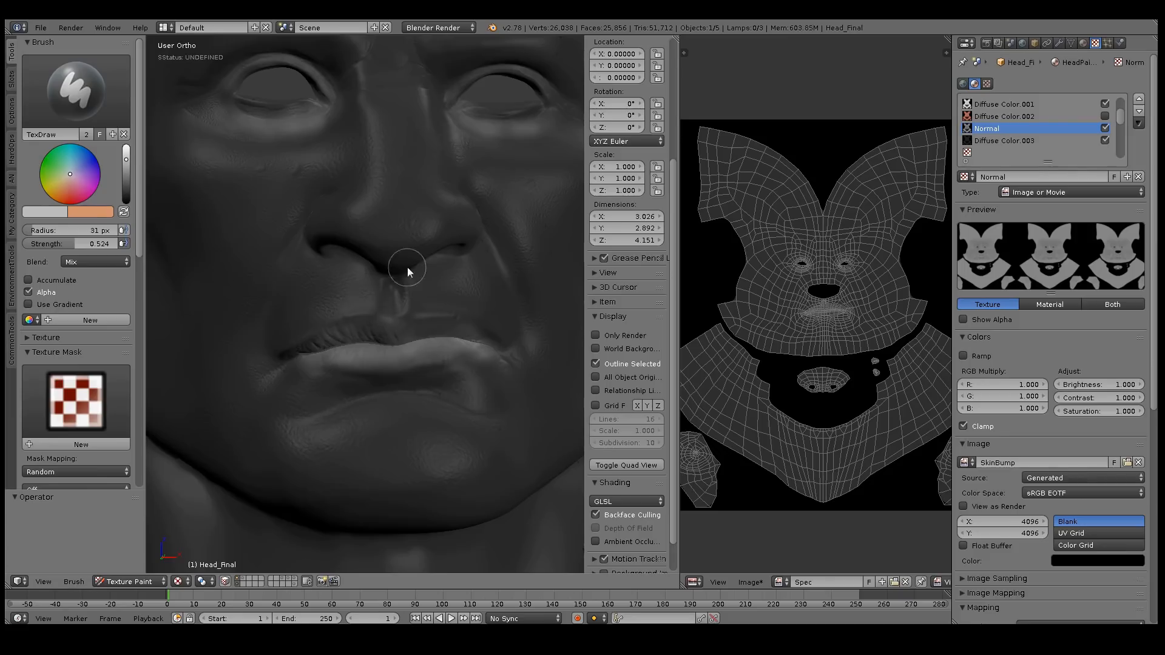
middle_drag(399, 279, 410, 282)
key(bracketright)
key(bracketright)
key(bracketright)
key(bracketright)
key(bracketright)
key(bracketright)
key(bracketright)
key(bracketright)
key(bracketright)
key(bracketright)
key(bracketright)
key(bracketright)
key(bracketright)
key(bracketright)
key(bracketright)
key(bracketright)
key(bracketleft)
key(bracketleft)
key(bracketleft)
key(bracketleft)
key(bracketleft)
key(bracketleft)
key(bracketleft)
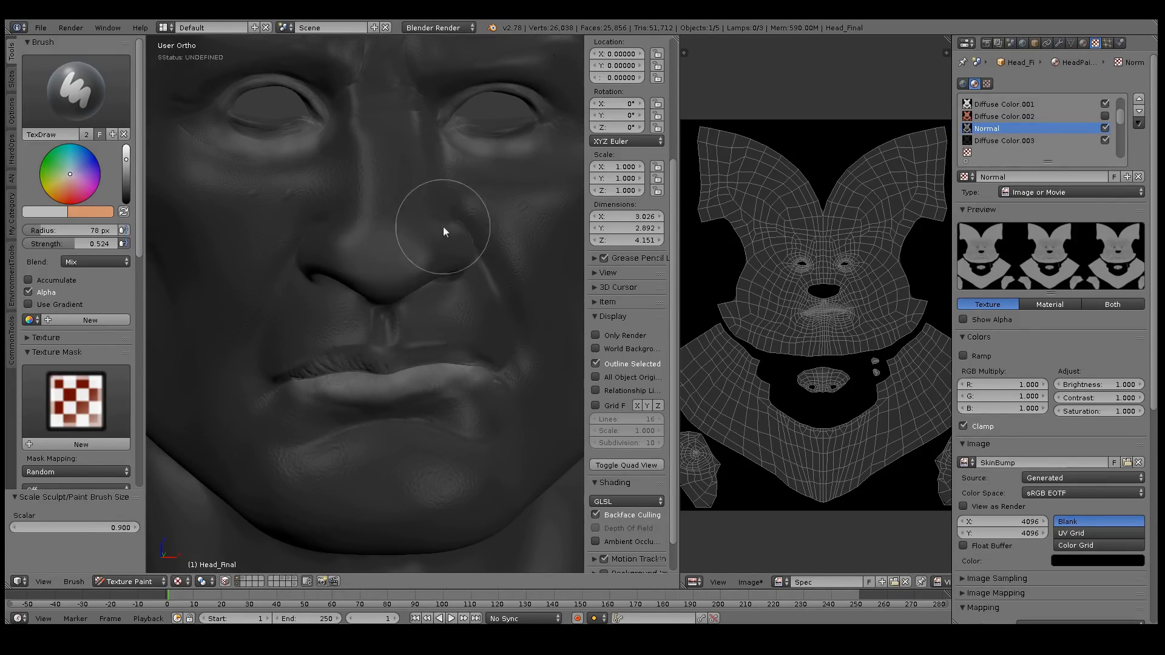
middle_drag(446, 216, 435, 173)
mouse_move(386, 174)
mouse_down()
mouse_move(456, 177)
mouse_move(326, 183)
mouse_move(367, 241)
mouse_move(488, 265)
mouse_move(303, 255)
mouse_up()
middle_drag(330, 191, 351, 240)
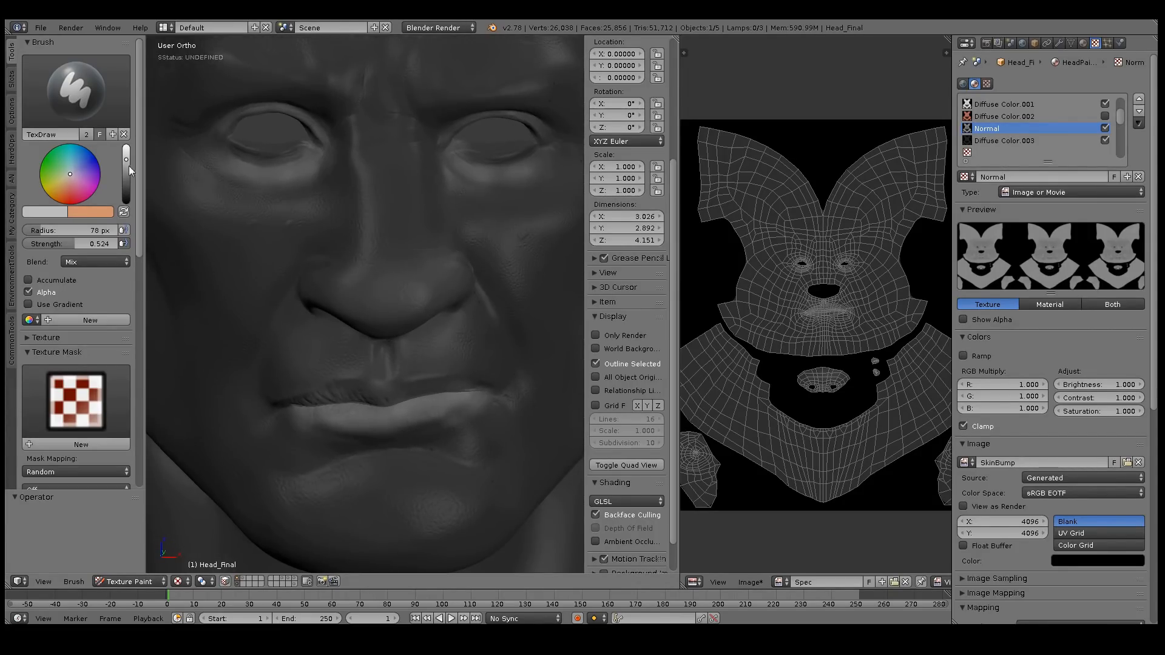
Maximize the 3D view and set the brush to near-white with a 28 px radius.
drag(128, 167, 128, 148)
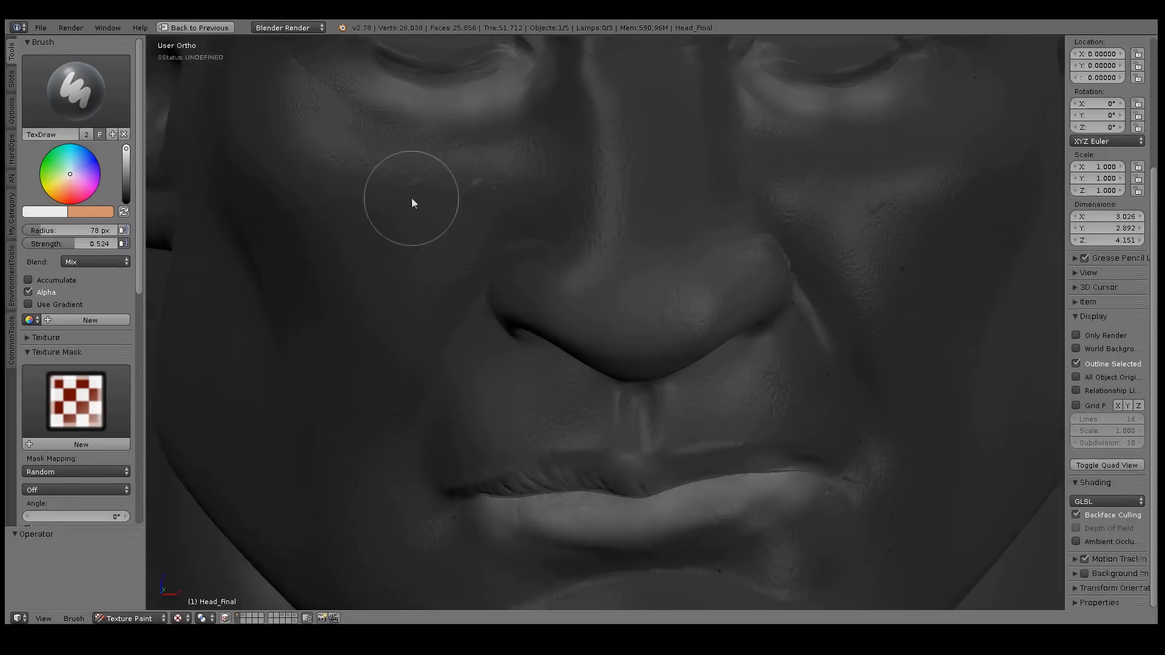
key(shift+space)
mouse_move(543, 151)
ctrl+middle_down()
mouse_move(555, 288)
mouse_move(558, 140)
ctrl+middle_up()
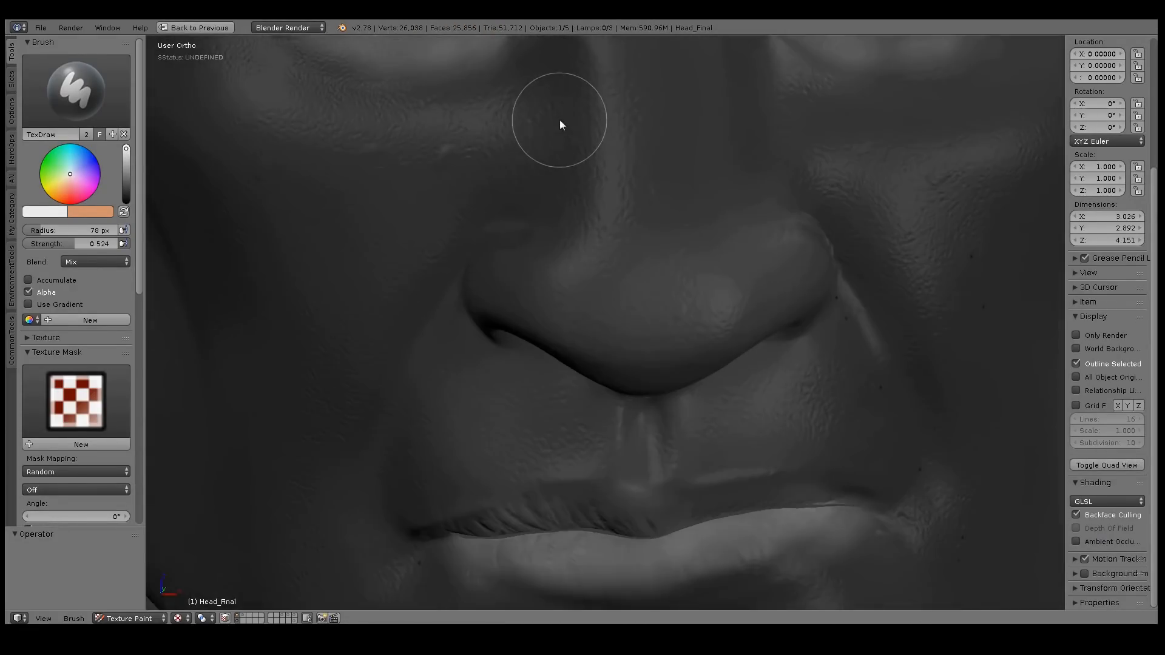
shift+middle_drag(543, 74, 569, 314)
key(bracketleft)
key(bracketleft)
key(bracketleft)
key(bracketleft)
key(bracketleft)
key(bracketleft)
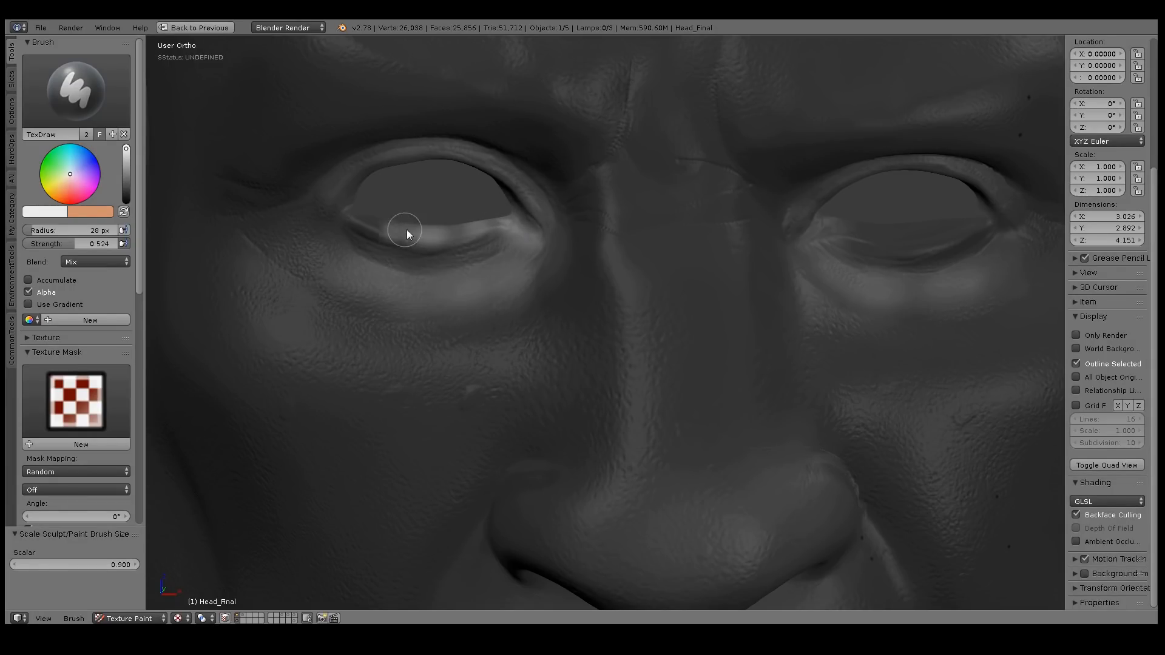
Paint brighter specular highlights along the eyelid rims of both eyes.
middle_drag(870, 213, 682, 261)
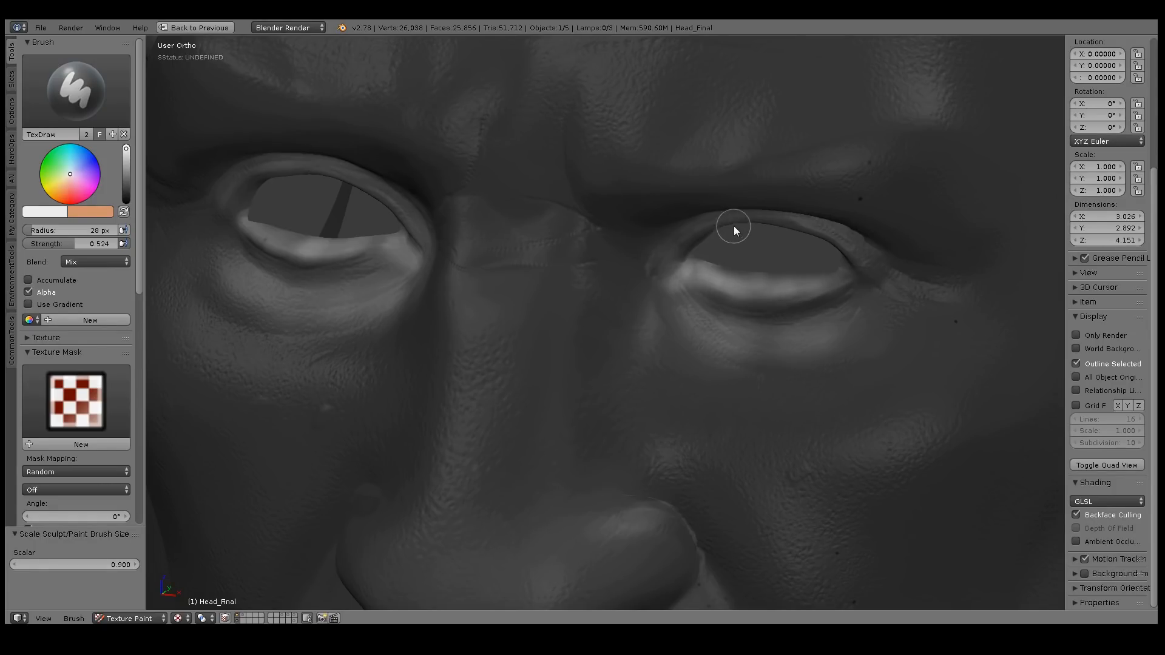
scroll(733, 231, down, 2)
scroll(718, 278, up, 2)
middle_drag(718, 278, 714, 195)
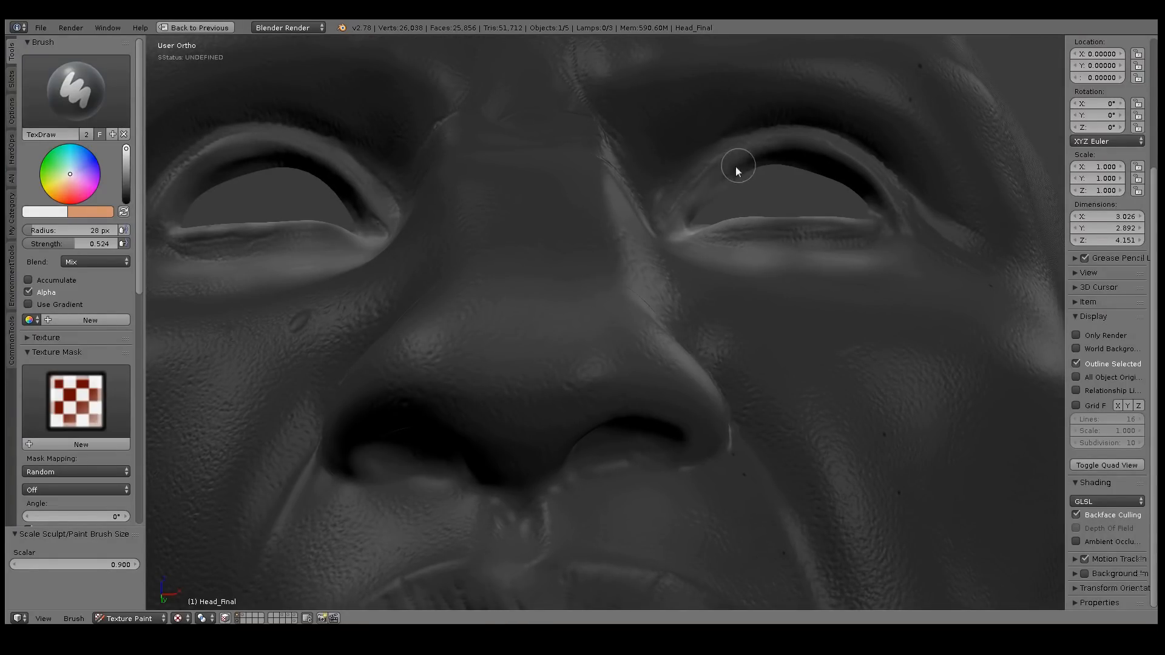
drag(786, 155, 797, 155)
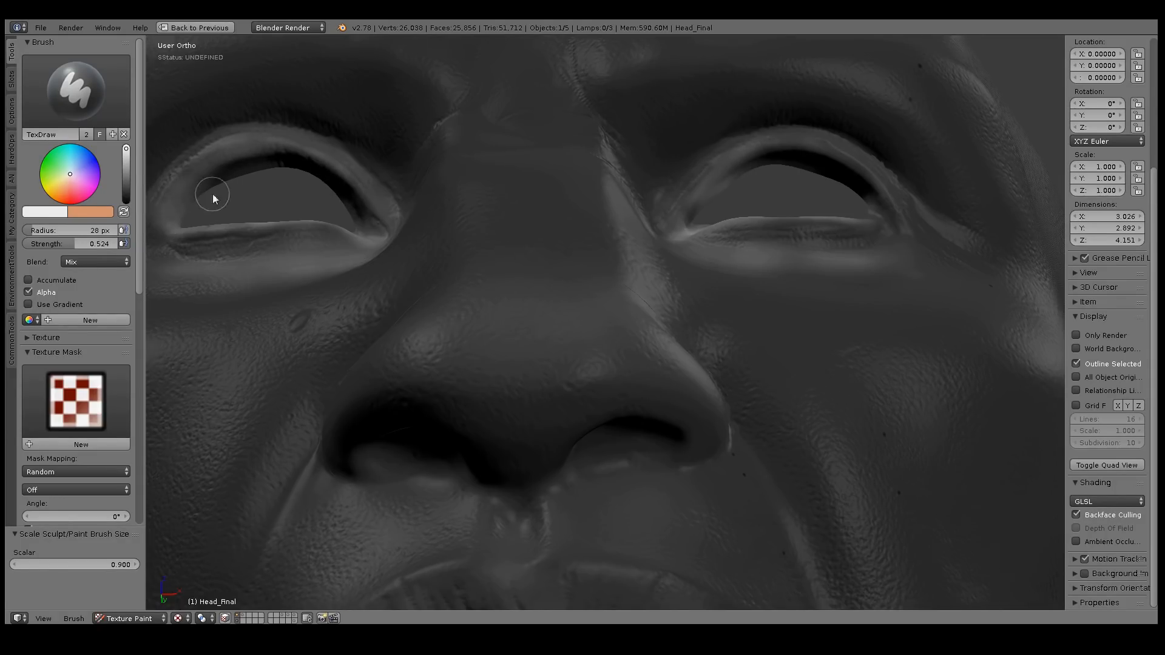
middle_drag(188, 194, 306, 300)
middle_drag(411, 282, 391, 296)
middle_drag(573, 266, 600, 303)
scroll(614, 400, down, 3)
middle_drag(610, 355, 645, 281)
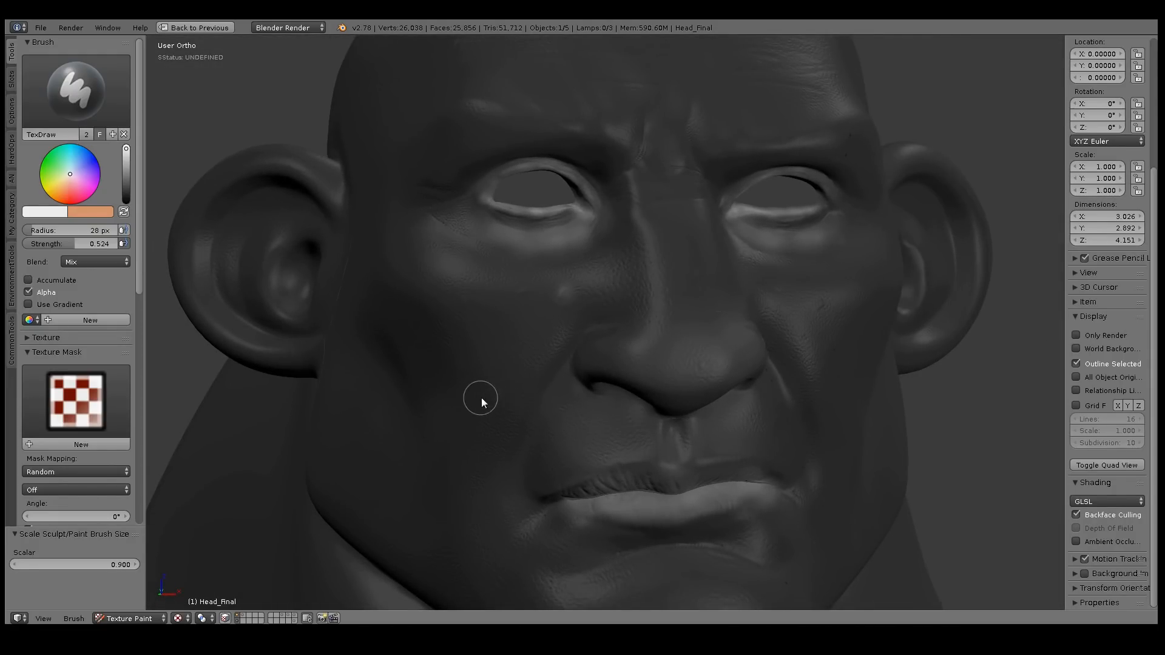
Undo the last stroke, assign the speckled Texture.003 as the texture mask and set the brush radius to 67 px.
key(ctrl+z)
click(76, 401)
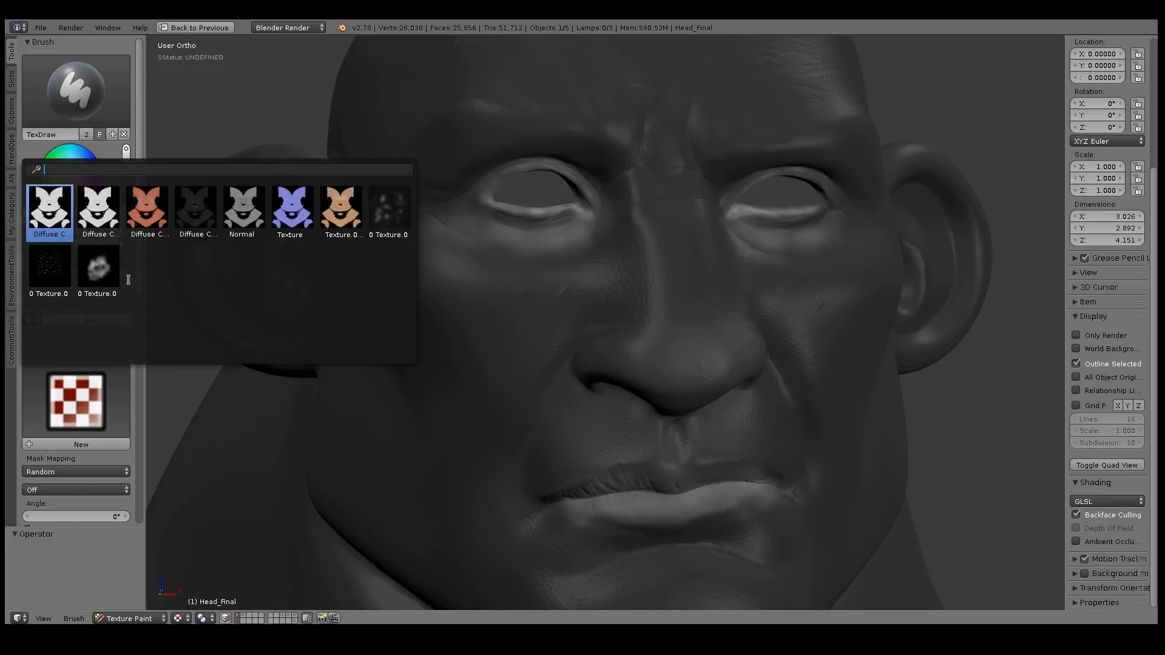
click(47, 265)
key(bracketright)
key(bracketright)
key(bracketright)
key(bracketright)
key(bracketright)
key(bracketright)
key(bracketright)
key(bracketright)
key(bracketright)
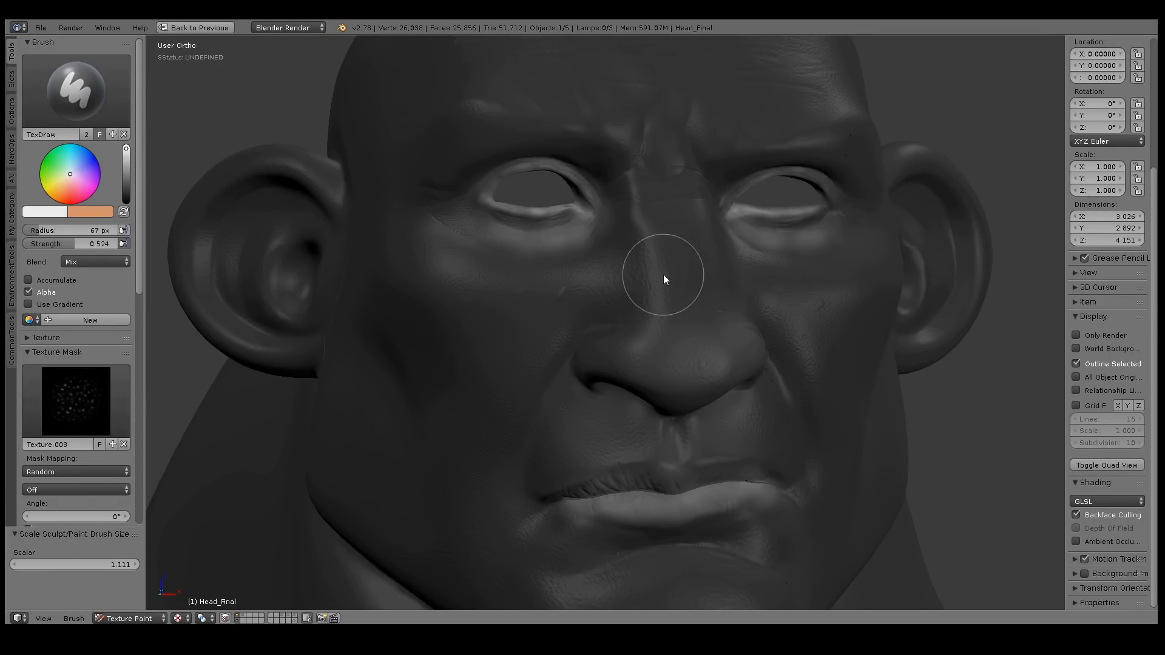
Switch the material mode to Multitexture and paint speckled highlights over the nose and cheeks with strength 1.000.
middle_drag(675, 301, 625, 267)
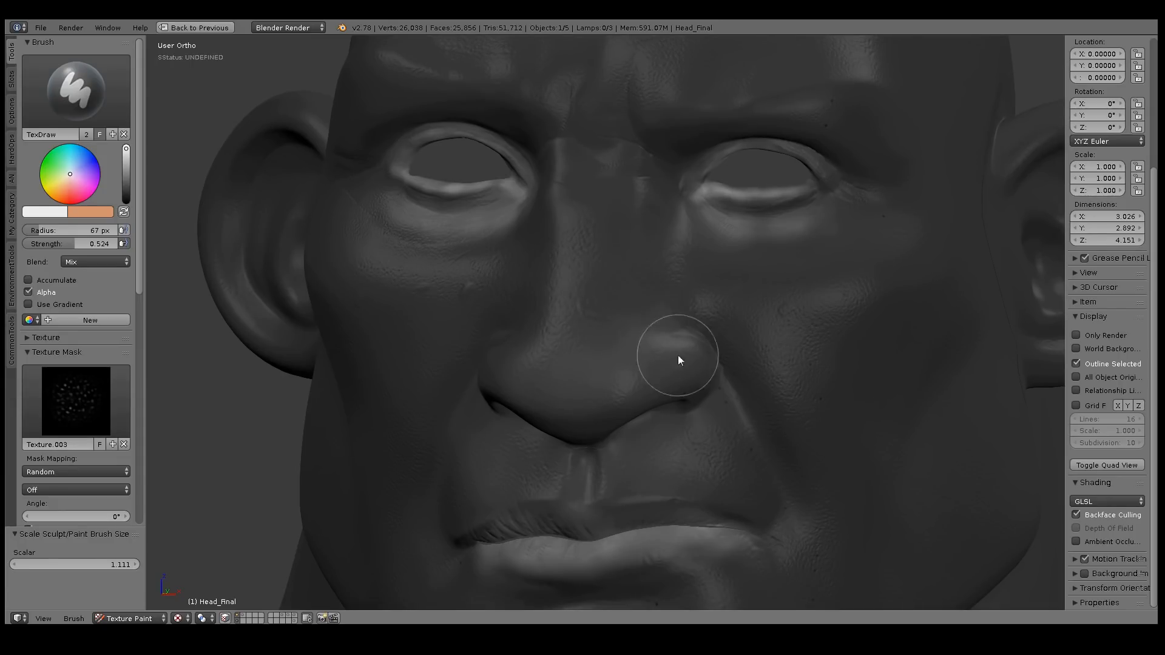
middle_drag(507, 364, 764, 387)
click(1111, 501)
click(1095, 483)
mouse_move(696, 313)
mouse_down()
mouse_move(632, 291)
mouse_move(595, 317)
mouse_move(453, 330)
mouse_move(452, 339)
mouse_move(435, 288)
mouse_move(542, 492)
mouse_up()
shift+middle_drag(606, 390, 700, 286)
mouse_move(562, 320)
mouse_down()
mouse_move(561, 368)
mouse_move(420, 235)
mouse_move(575, 235)
mouse_move(465, 177)
mouse_move(452, 140)
mouse_move(577, 229)
mouse_up()
drag(111, 251, 156, 259)
middle_drag(534, 240, 759, 229)
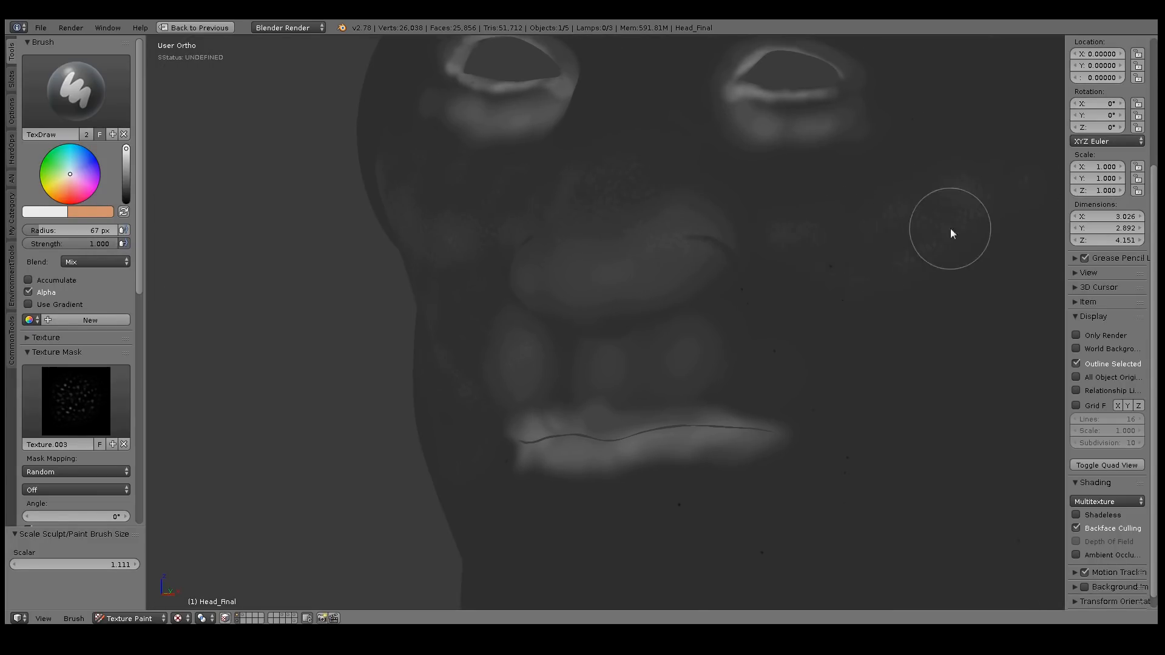
middle_drag(889, 246, 815, 255)
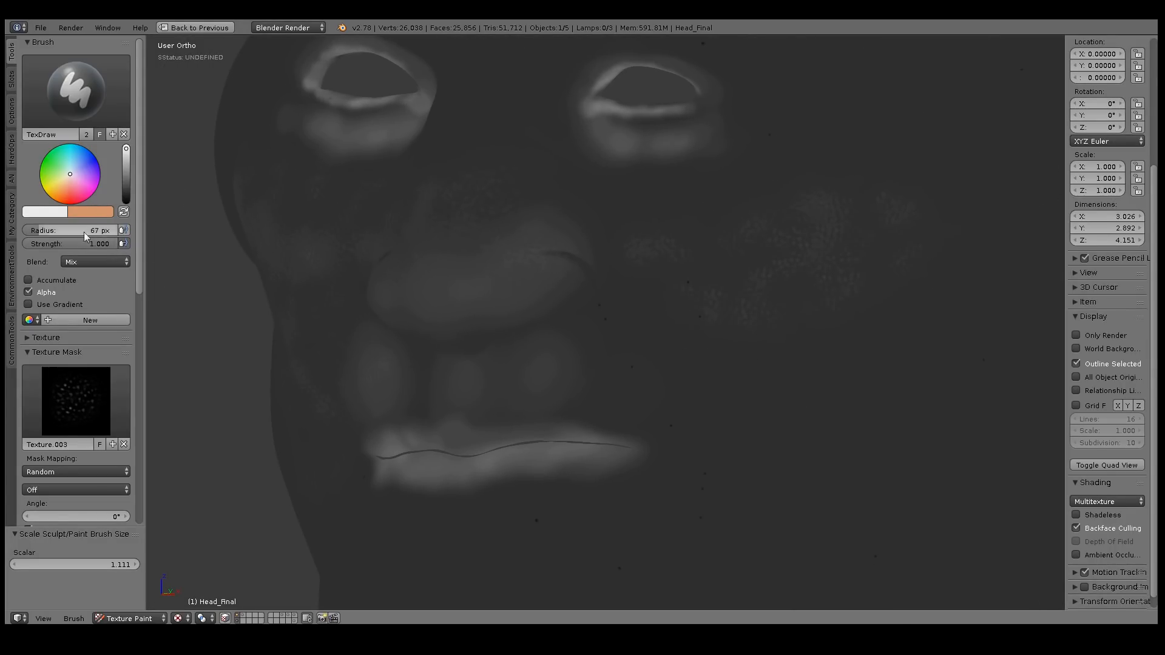
Set the brush strength to 0.960 and paint faint speckled highlights across the forehead and between the brows.
drag(55, 245, 44, 245)
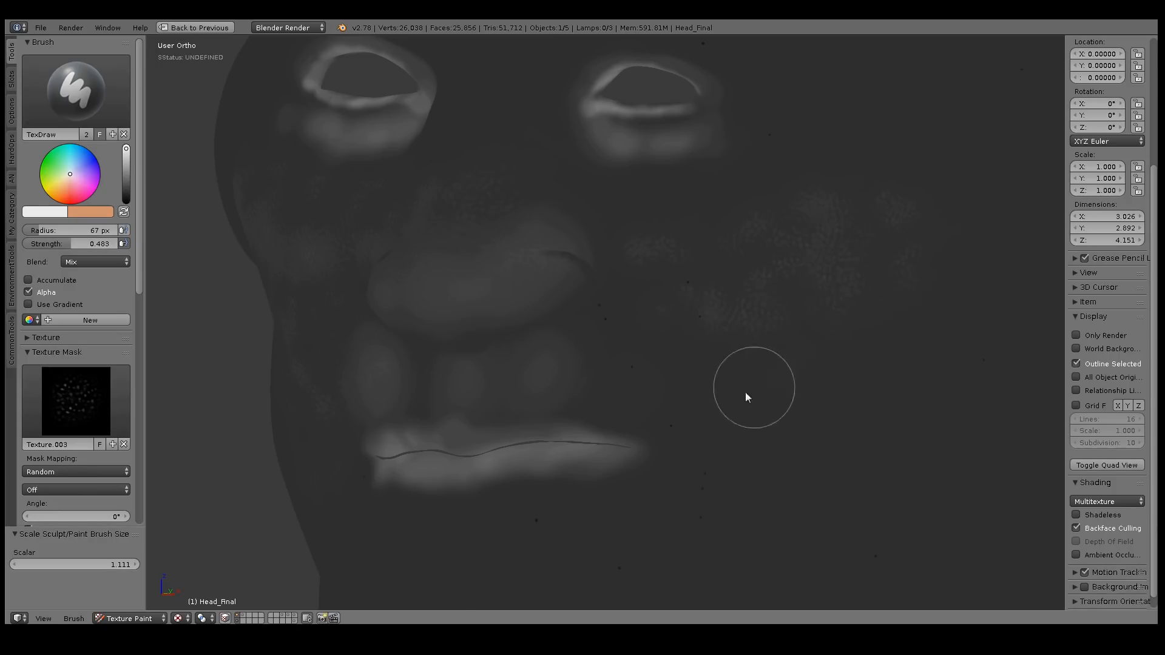
mouse_move(705, 177)
middle_down()
mouse_move(804, 241)
mouse_move(799, 265)
middle_up()
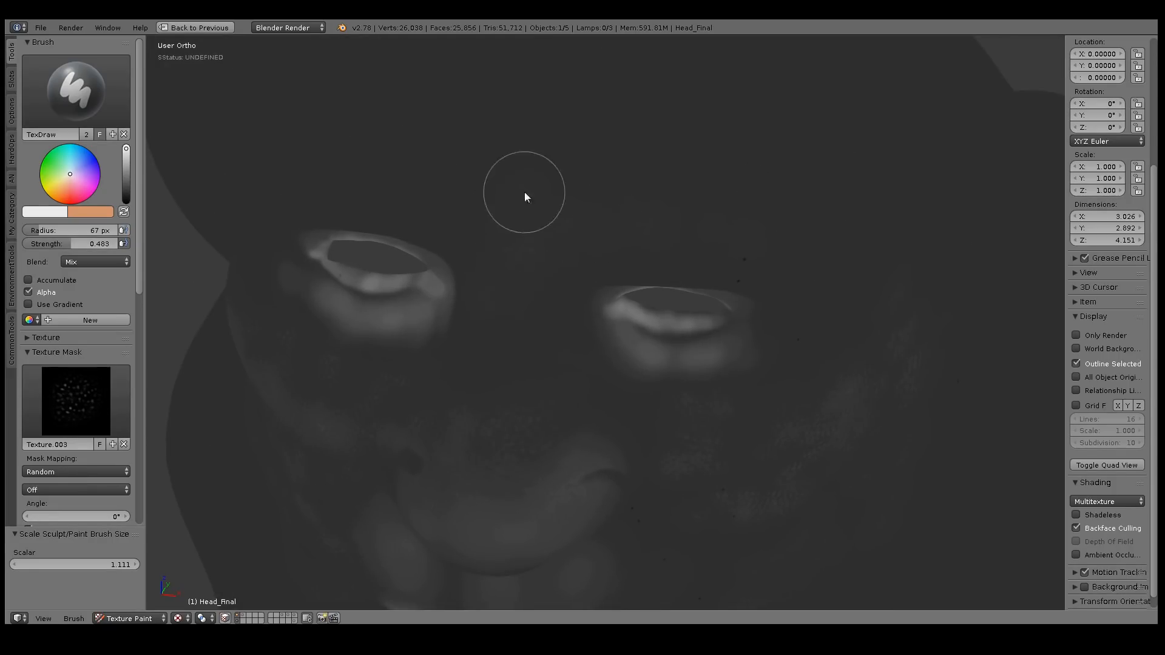
drag(71, 244, 125, 244)
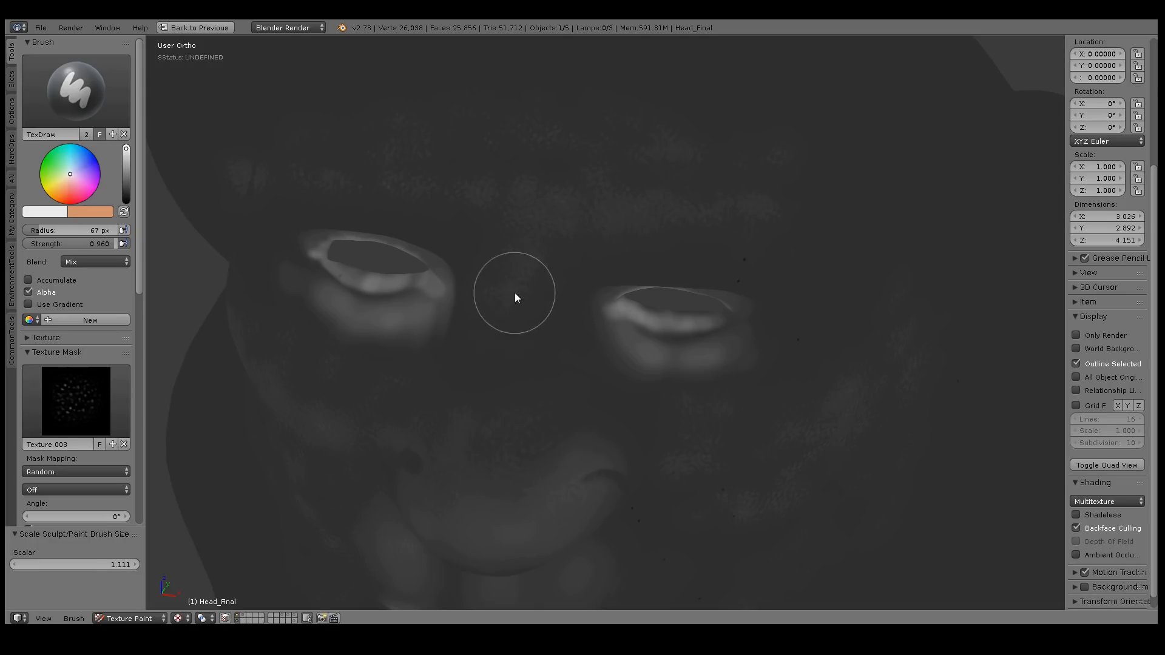
Paint speckled highlights over both ears.
scroll(761, 349, down, 6)
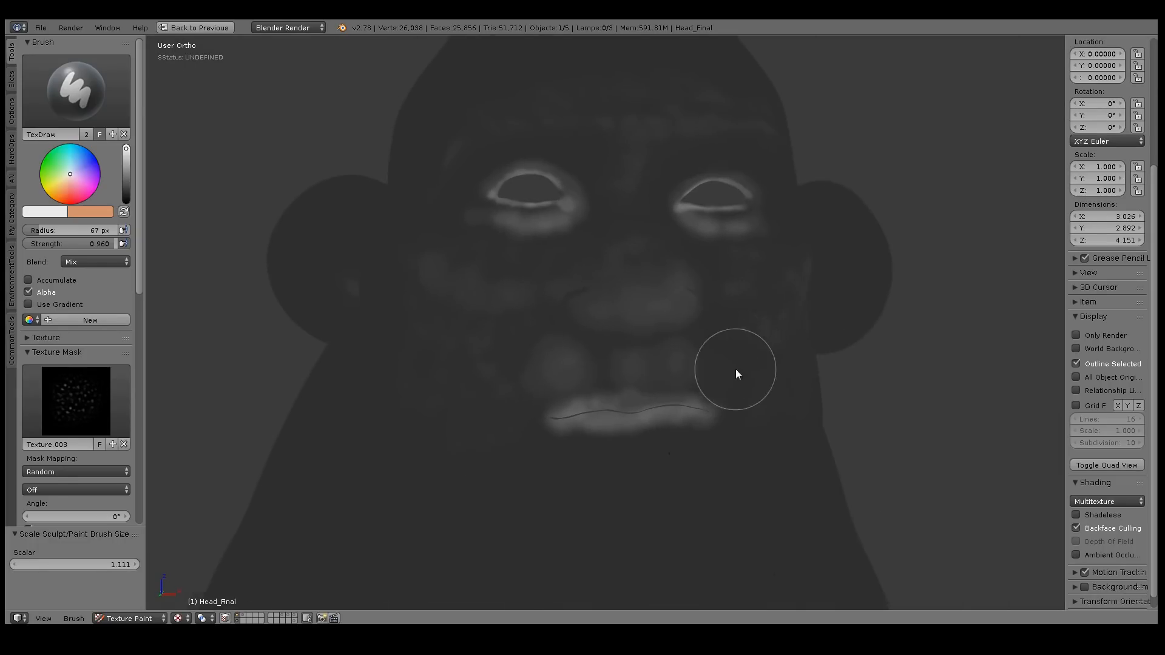
middle_drag(698, 374, 683, 371)
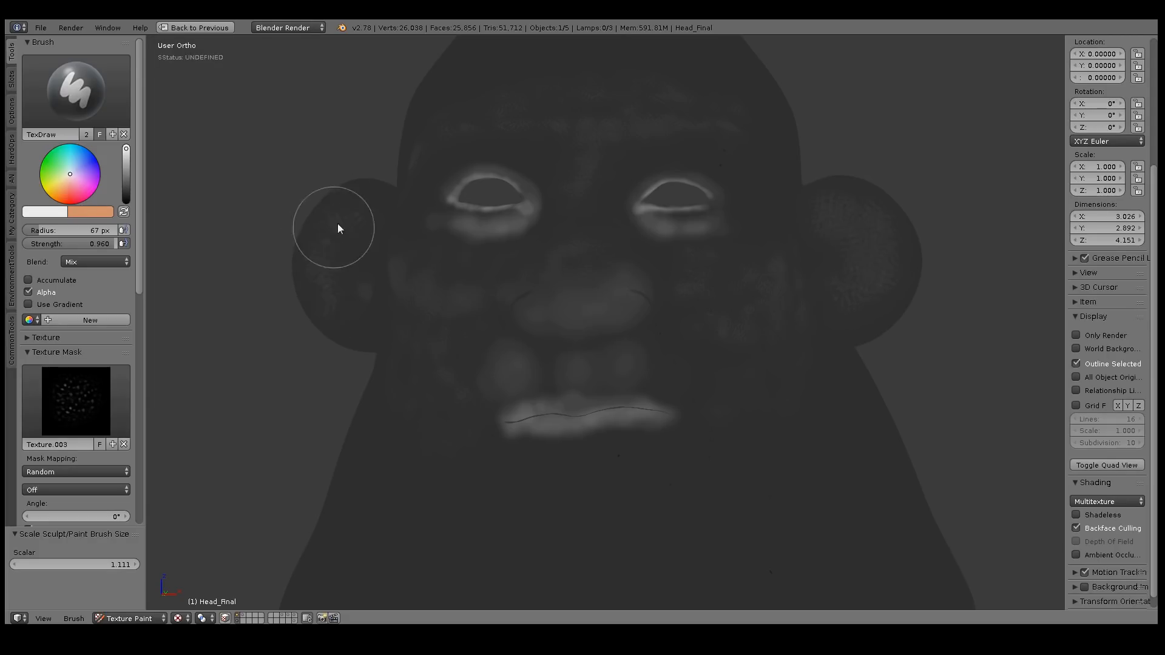
middle_drag(319, 257, 398, 294)
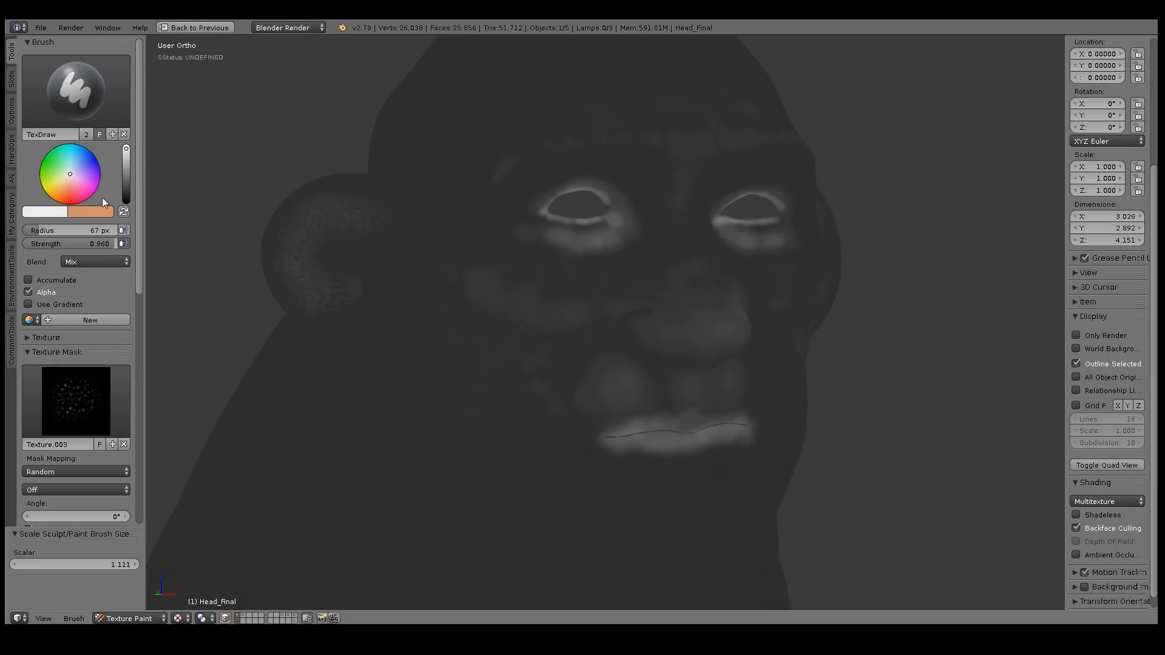
Remove the texture mask, darken the brush to mid grey and paint soft highlights around the rims of both ears.
click(123, 445)
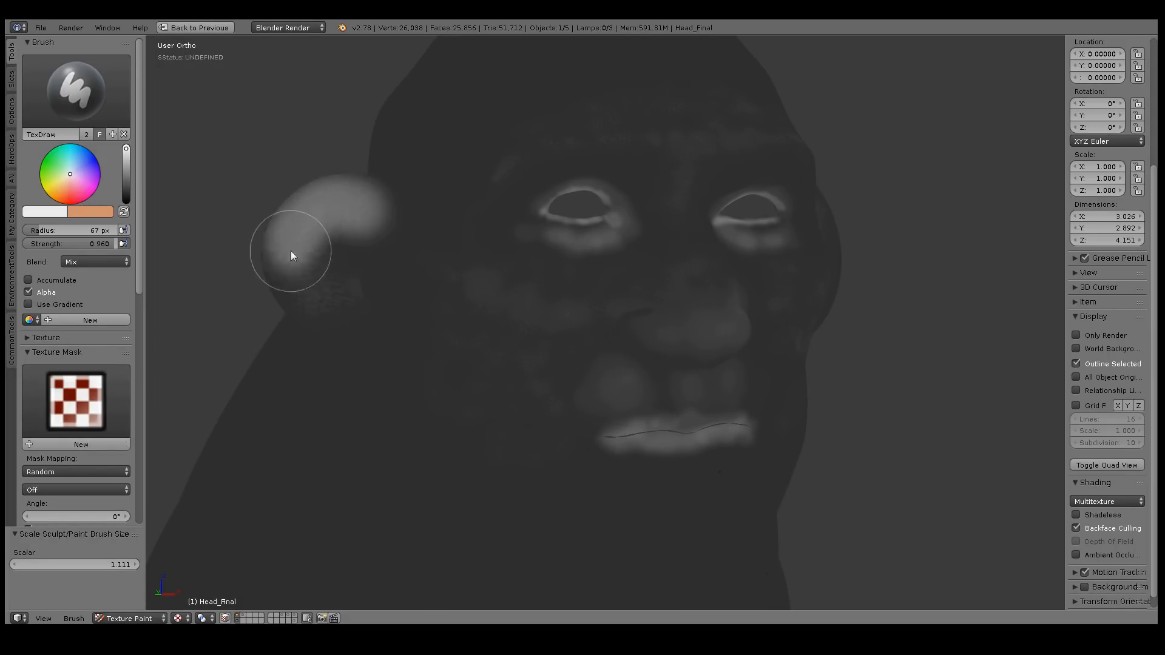
drag(125, 163, 125, 175)
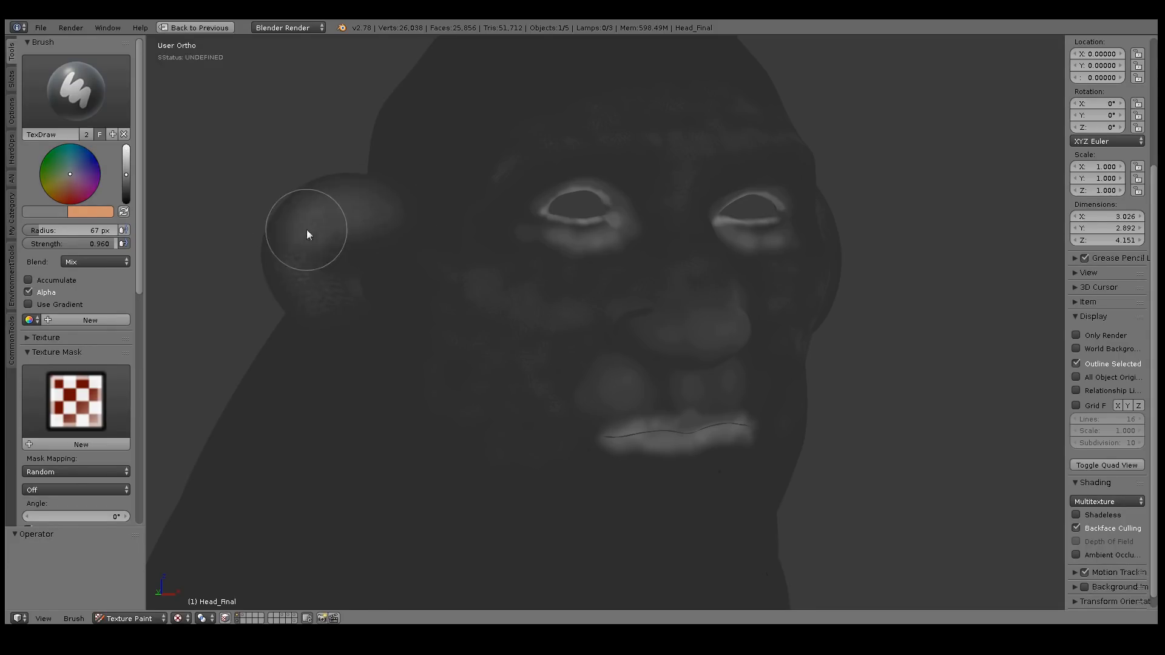
middle_drag(346, 283, 306, 256)
middle_drag(837, 314, 677, 202)
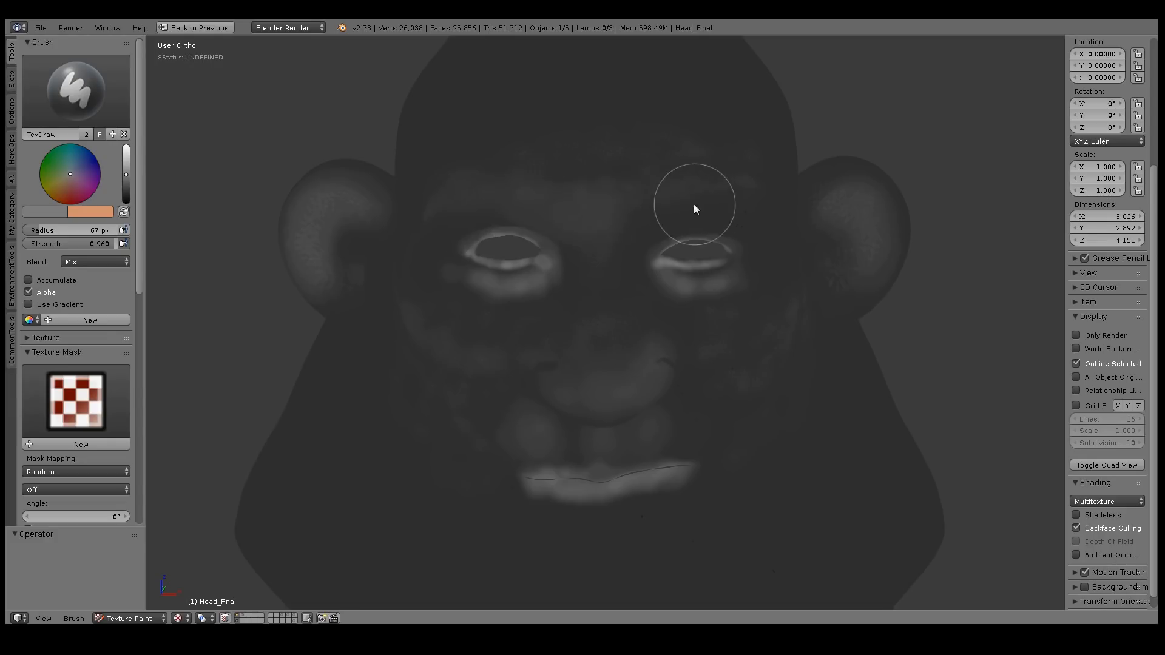
Undo the first chin stroke, darken the brush grey slightly and paint a soft highlight on the chin.
shift+middle_drag(632, 156, 635, 347)
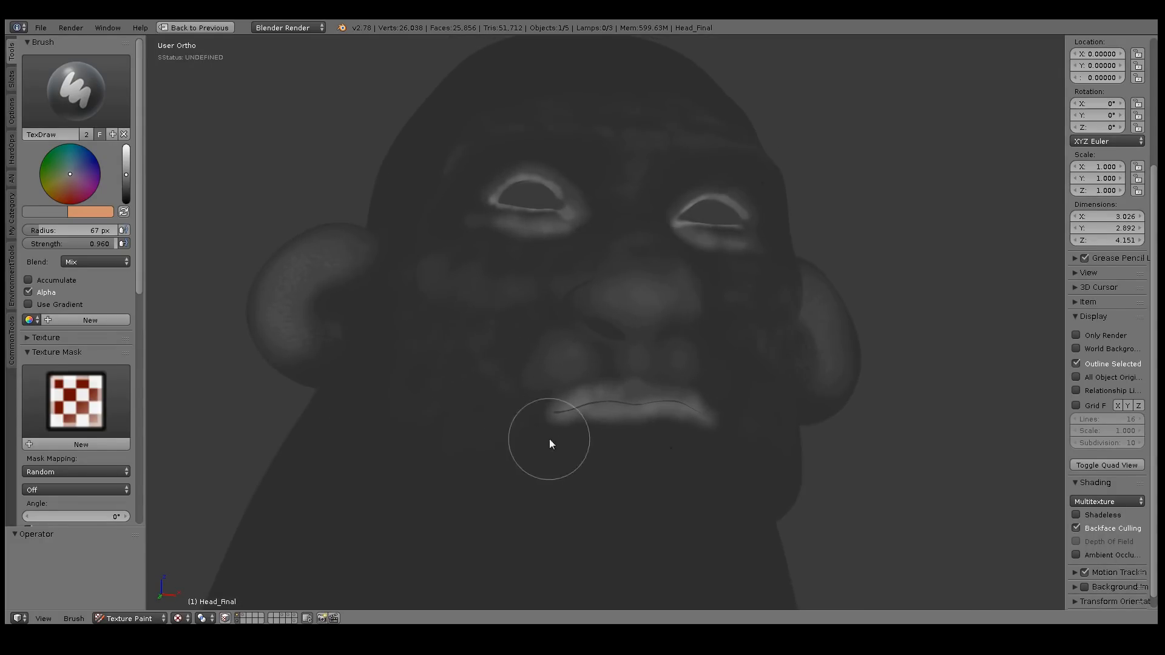
middle_drag(539, 439, 617, 471)
drag(530, 499, 616, 478)
key(ctrl+z)
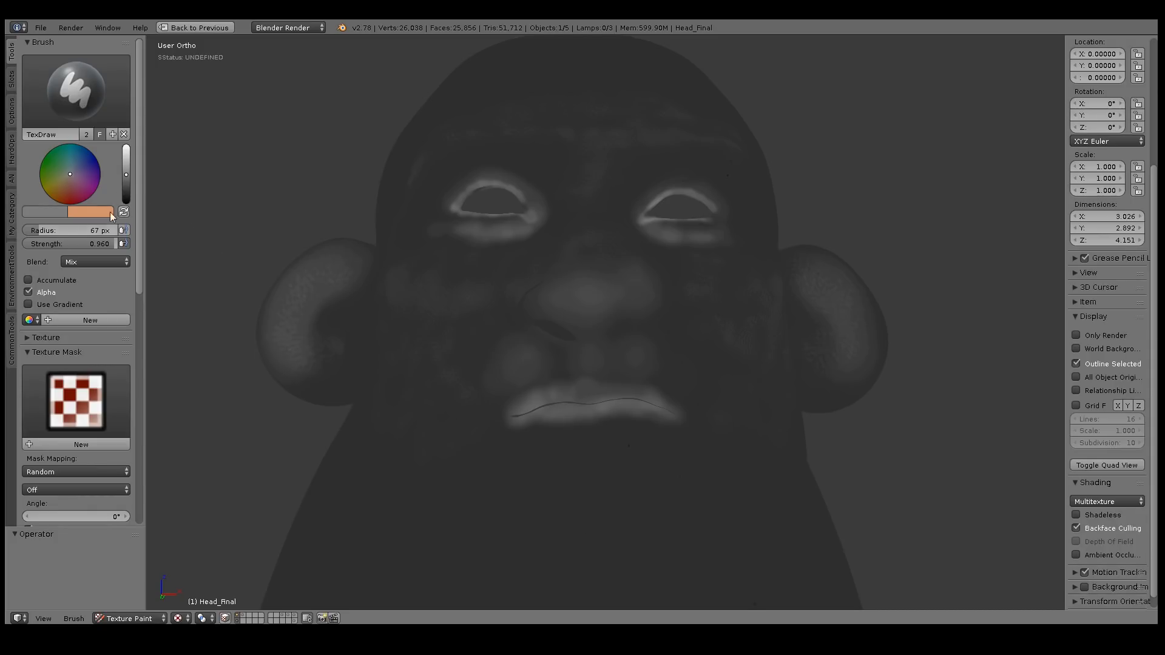
drag(129, 173, 126, 180)
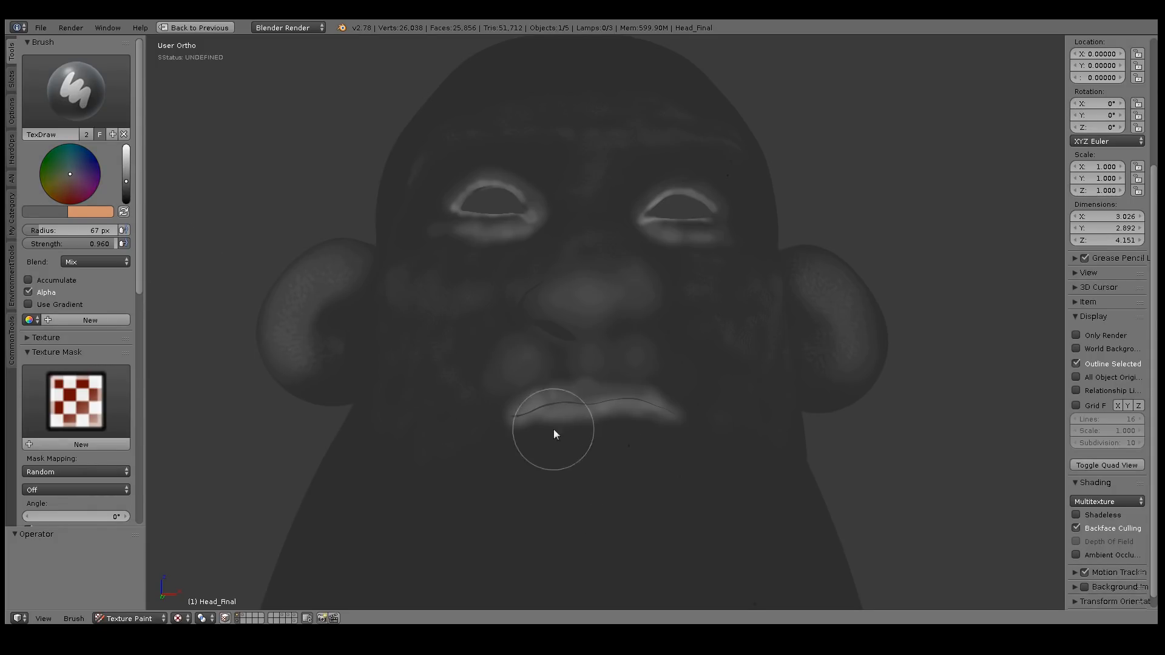
middle_drag(619, 489, 611, 392)
Set the brush to pure white with a 14 px radius and try a stroke along the lower eyelid.
drag(126, 179, 126, 145)
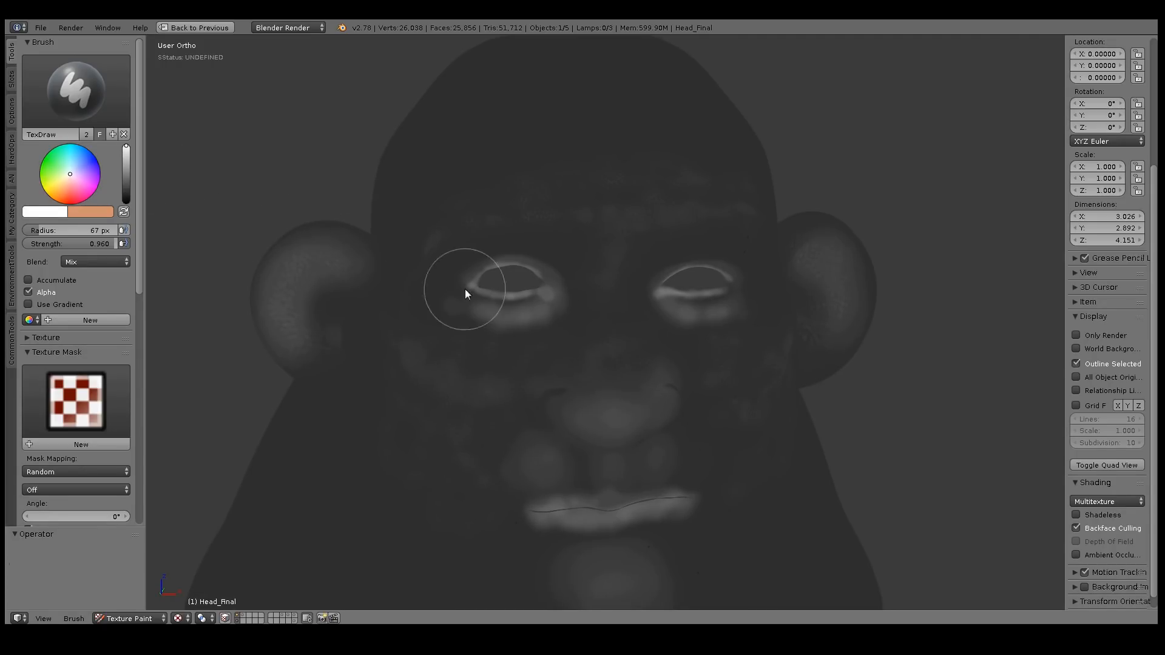
key(bracketleft)
key(bracketleft)
key(bracketleft)
key(bracketleft)
key(bracketleft)
key(bracketleft)
key(bracketleft)
key(bracketleft)
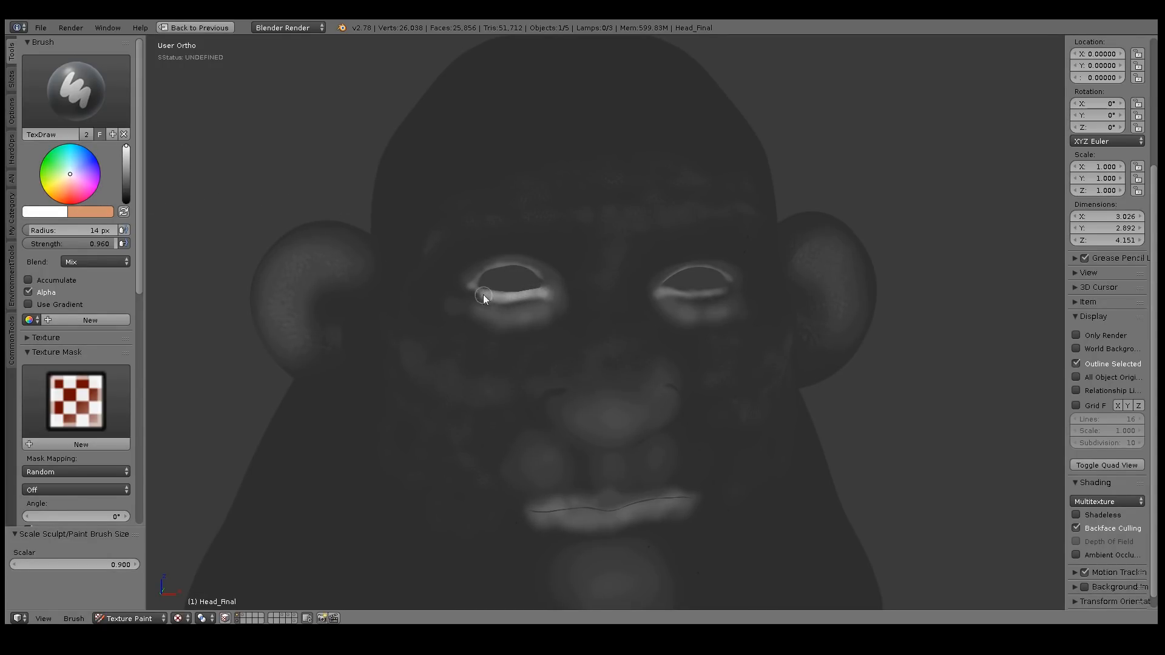
middle_drag(604, 308, 583, 289)
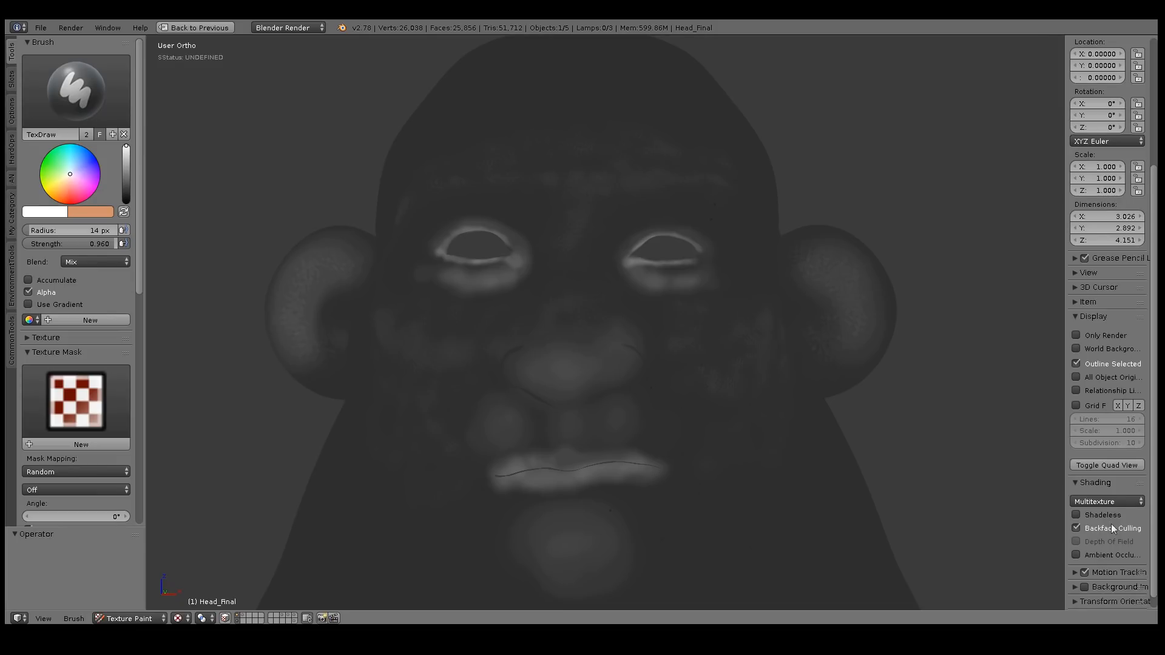
Switch the material mode back to GLSL and paint white wet highlights along the lower eyelid rims and corners of both eyes.
scroll(479, 246, up, 5)
middle_drag(469, 181, 501, 317)
click(1104, 501)
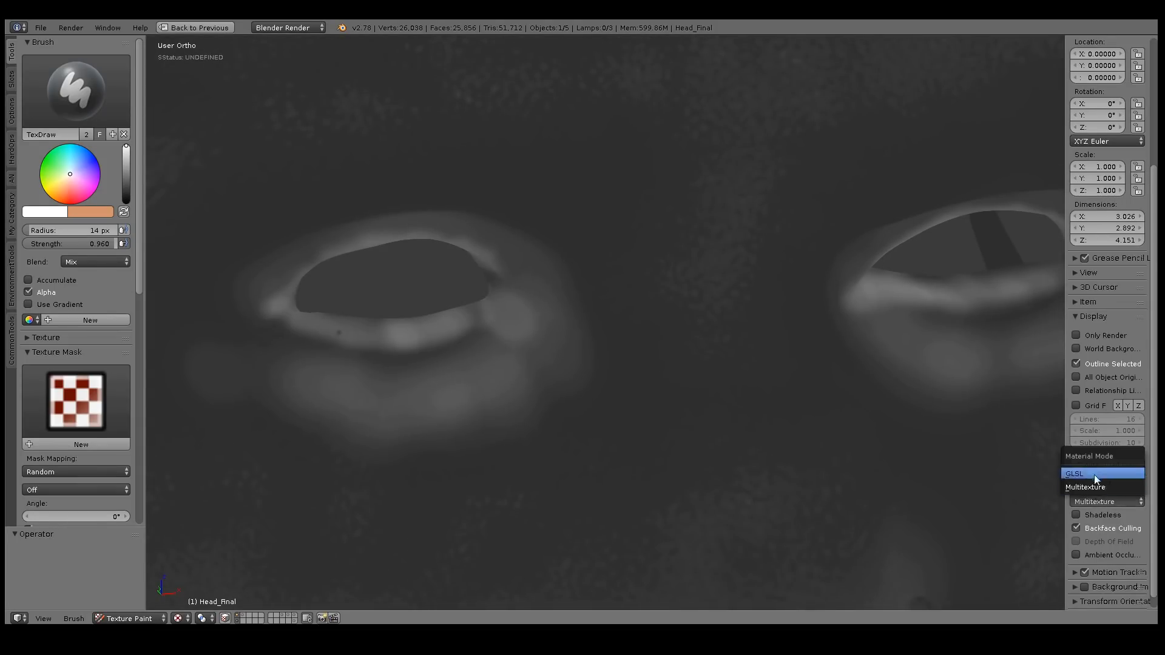
click(1100, 472)
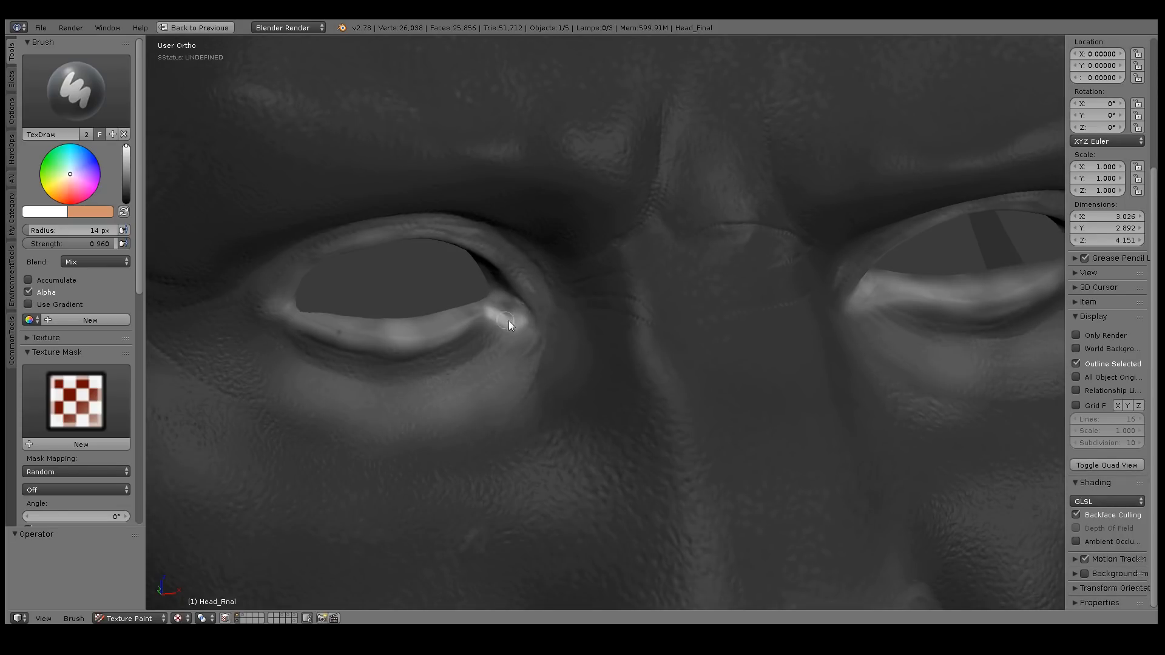
mouse_move(307, 322)
mouse_down()
mouse_move(418, 329)
mouse_move(319, 319)
mouse_up()
middle_drag(596, 342, 572, 316)
mouse_move(566, 163)
mouse_down()
mouse_move(564, 177)
mouse_move(648, 183)
mouse_move(731, 180)
mouse_move(785, 161)
mouse_up()
mouse_move(735, 145)
middle_down()
mouse_move(748, 216)
mouse_move(770, 208)
mouse_move(751, 216)
middle_up()
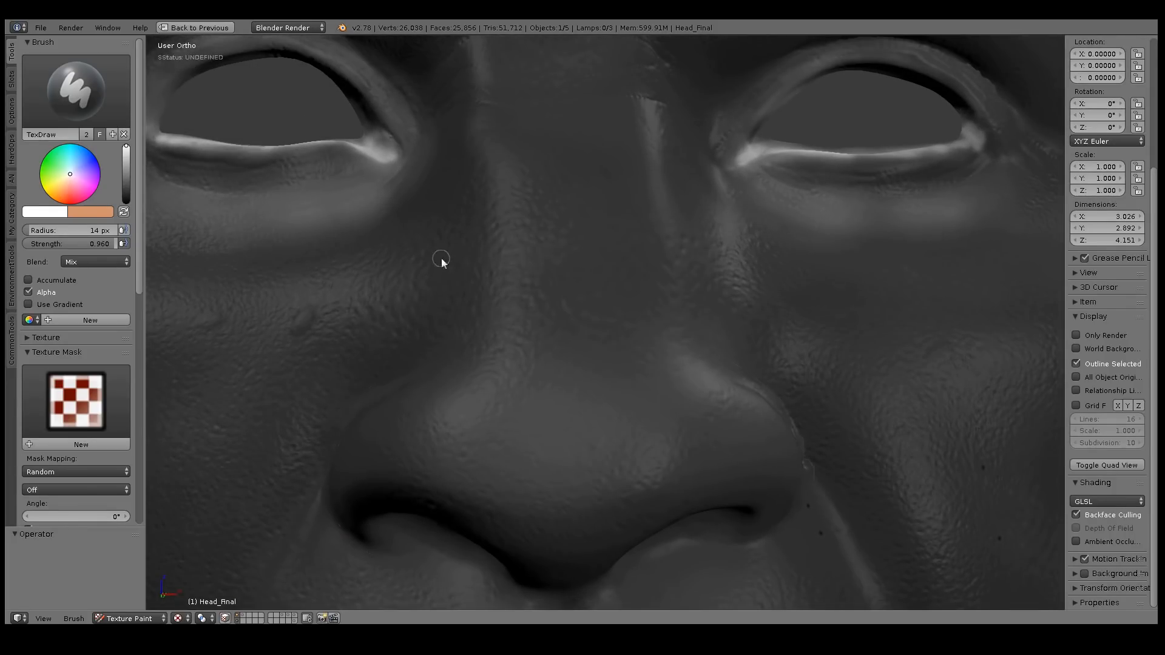
Extend the white highlight from the eye's outer corner up along the inner rim of the upper eyelid.
shift+middle_drag(243, 128, 439, 277)
middle_drag(633, 377, 629, 396)
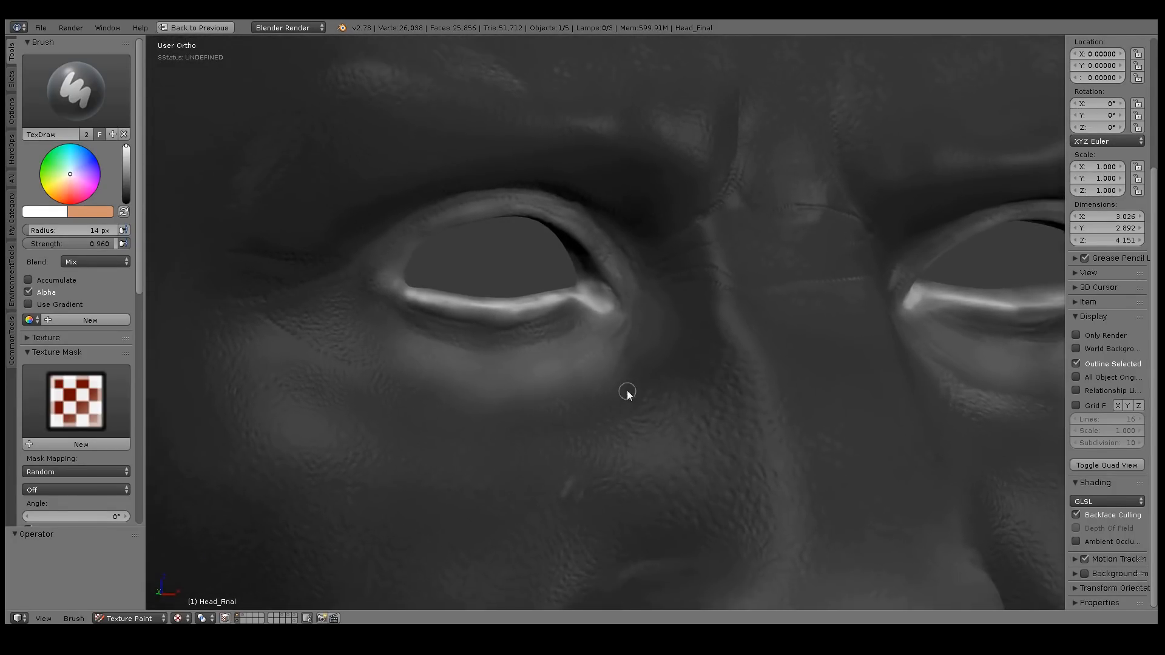
middle_drag(406, 276, 520, 338)
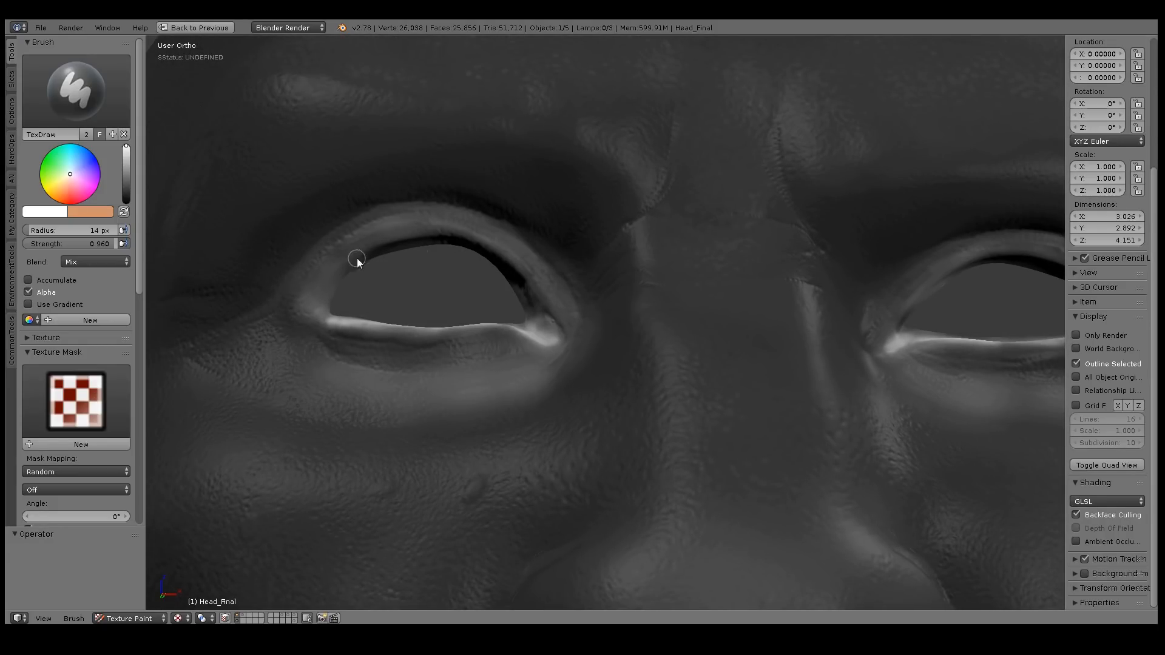
drag(325, 306, 358, 258)
middle_drag(470, 247, 447, 234)
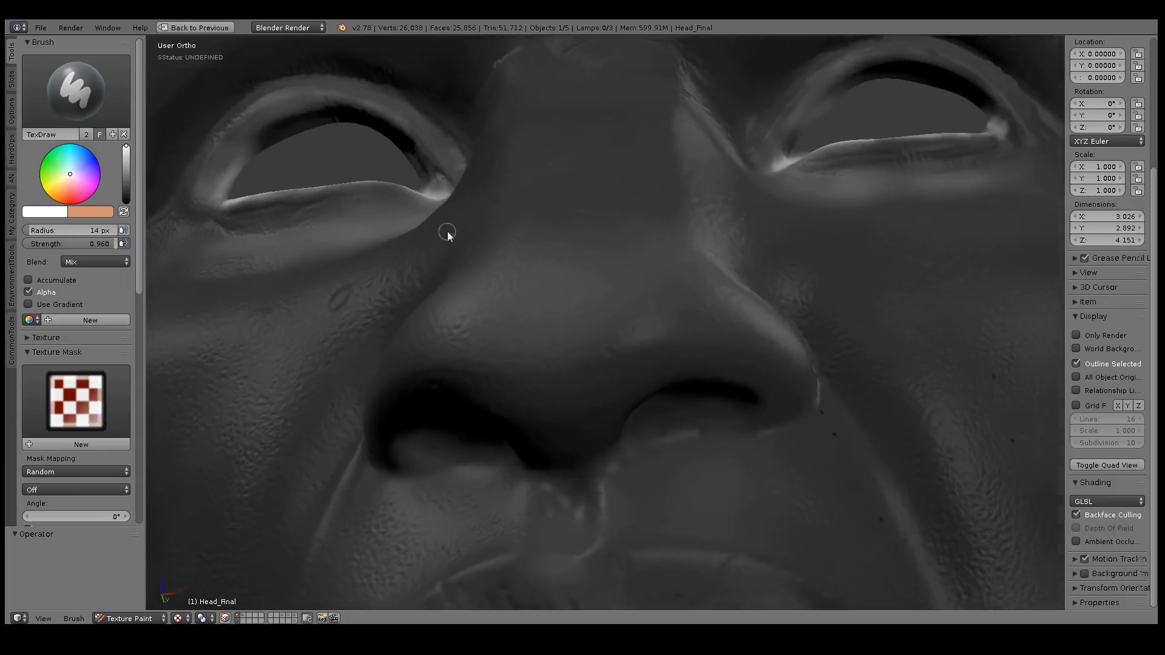
Paint a thin white highlight along the line where the upper and lower lips meet.
ctrl+middle_drag(889, 254, 697, 219)
mouse_move(666, 381)
middle_down()
mouse_move(676, 385)
mouse_move(655, 380)
mouse_move(671, 395)
mouse_move(688, 326)
middle_up()
drag(788, 399, 532, 419)
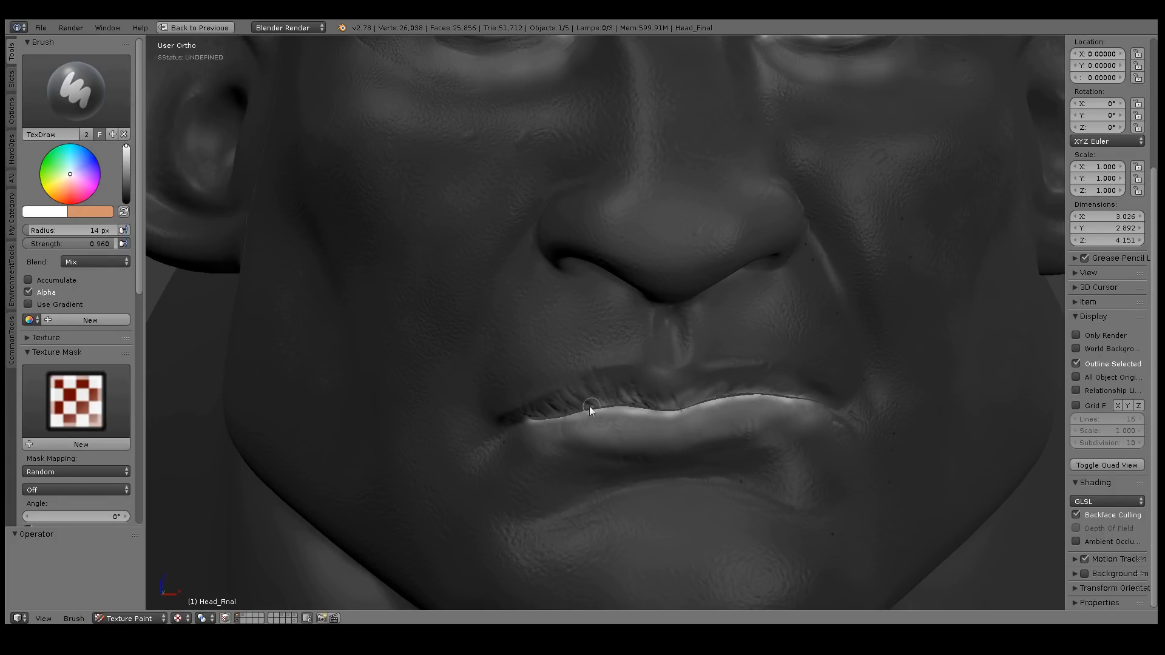
ctrl+middle_drag(705, 370, 752, 385)
Restore the full layout and save the painted map as Spec.png with 16-bit colour depth in the Textures folder.
key(ctrl+Up)
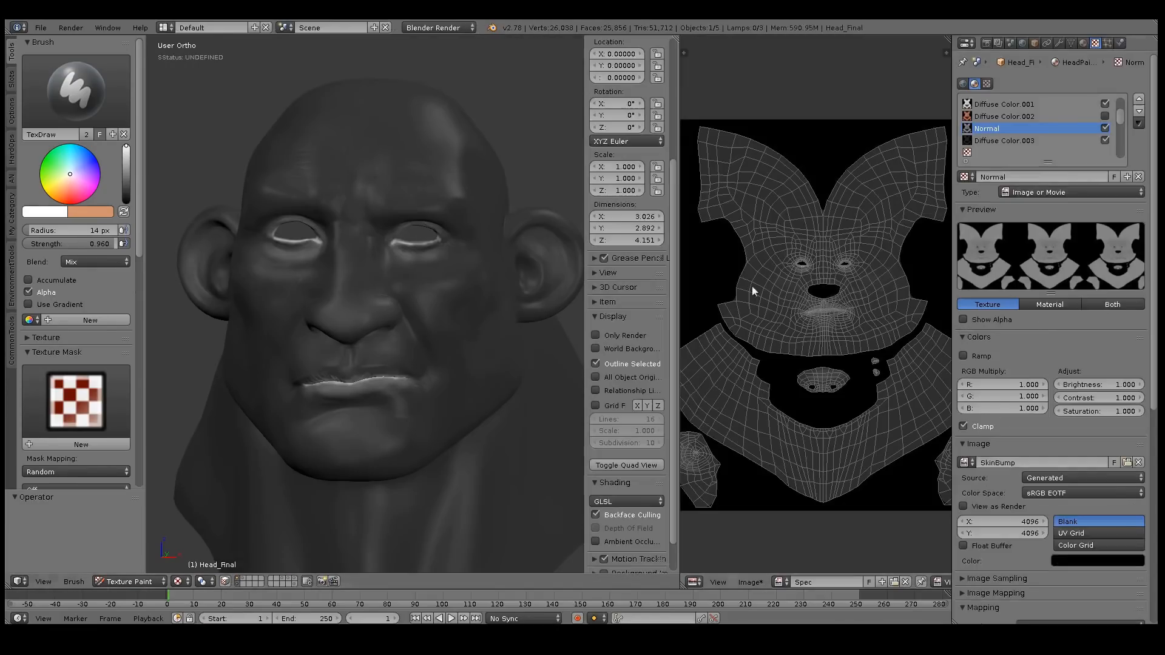
key(F3)
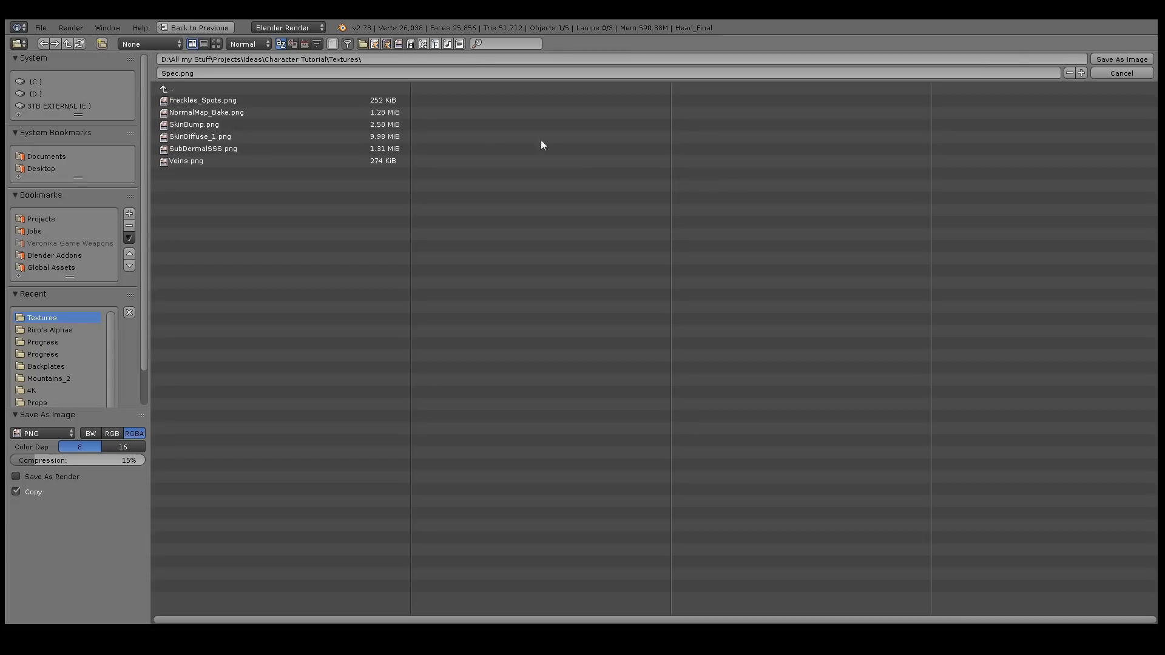
click(127, 446)
click(1094, 59)
mouse_move(481, 312)
middle_down()
mouse_move(471, 326)
mouse_move(483, 403)
mouse_move(501, 383)
mouse_move(409, 447)
mouse_move(417, 429)
middle_up()
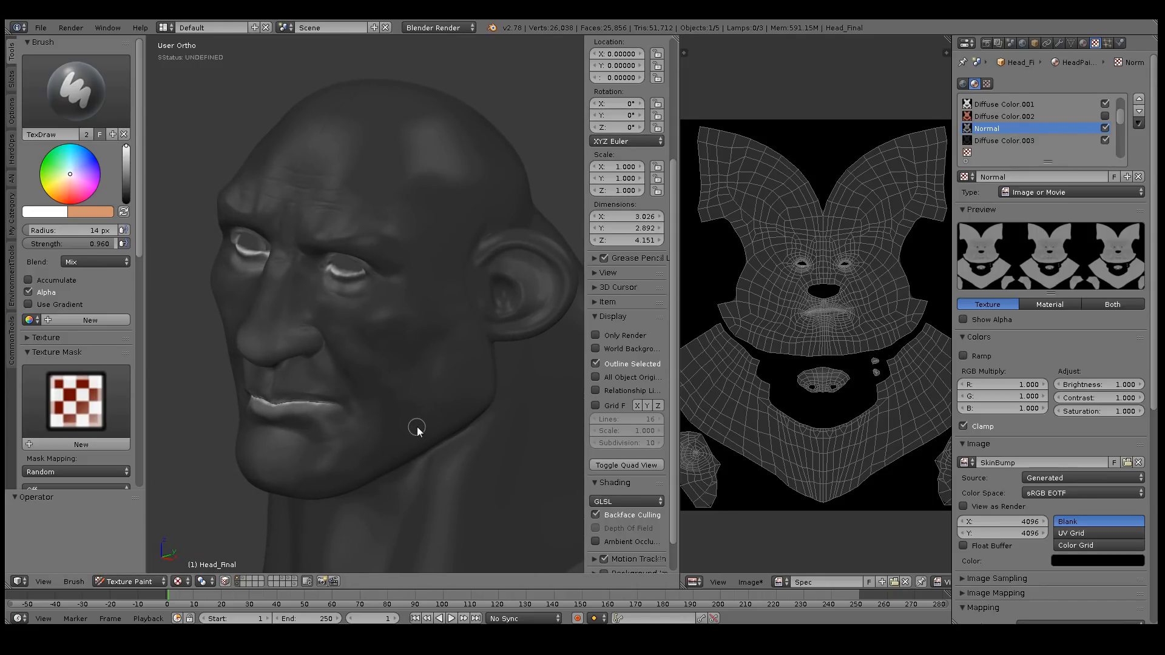